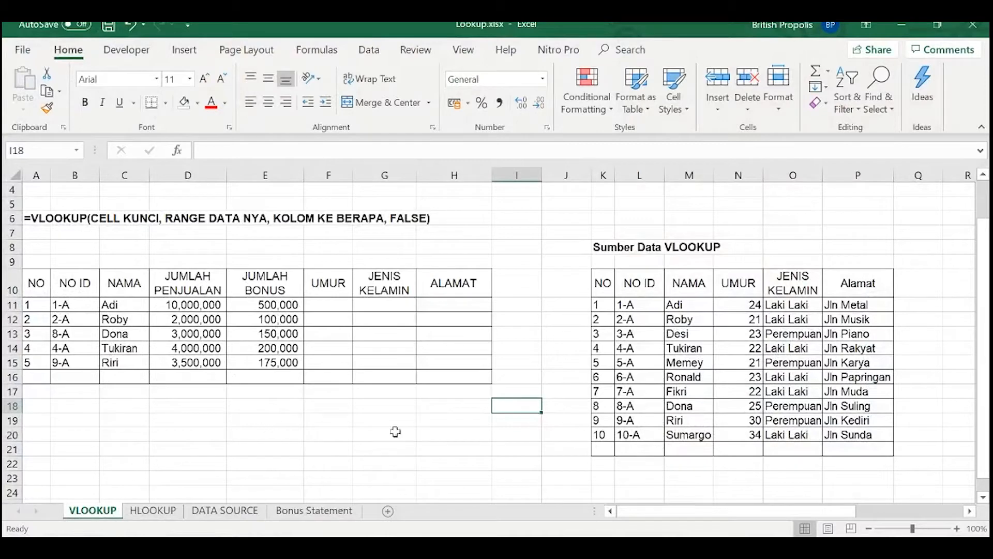
# Step: Unhide all columns across the entire VLOOKUP sheet
pyautogui.click(622, 512)
pyautogui.moveTo(606, 233); pyautogui.dragTo(880, 450)
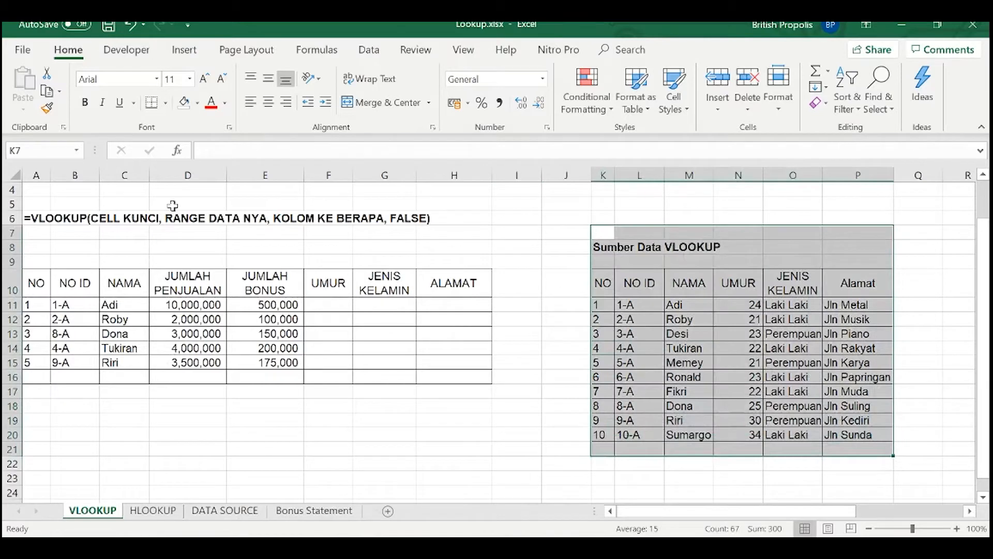
pyautogui.click(10, 174)
pyautogui.rightClick(117, 175)
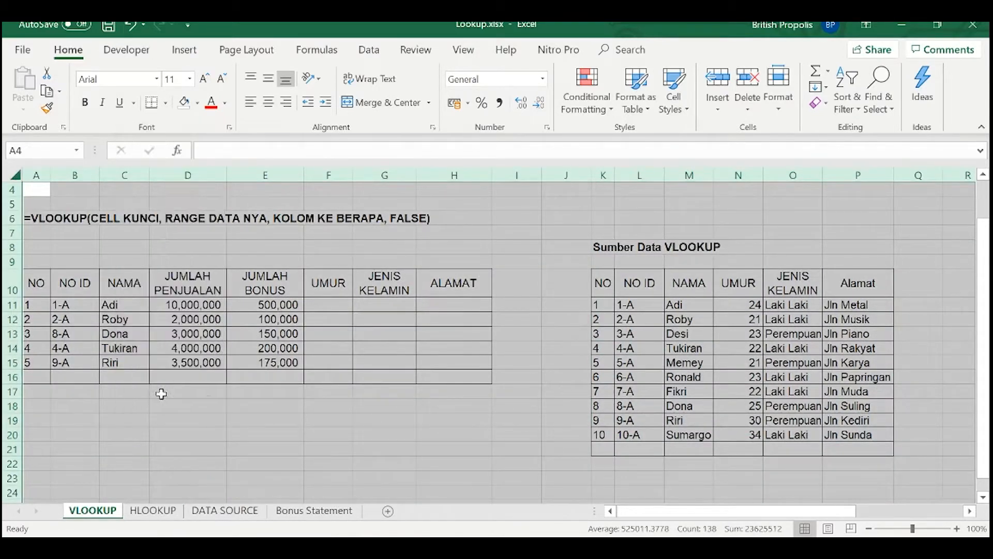
pyautogui.click(155, 397)
pyautogui.click(269, 420)
# Step: Open the HLOOKUP sheet and unhide all of its columns
pyautogui.click(152, 511)
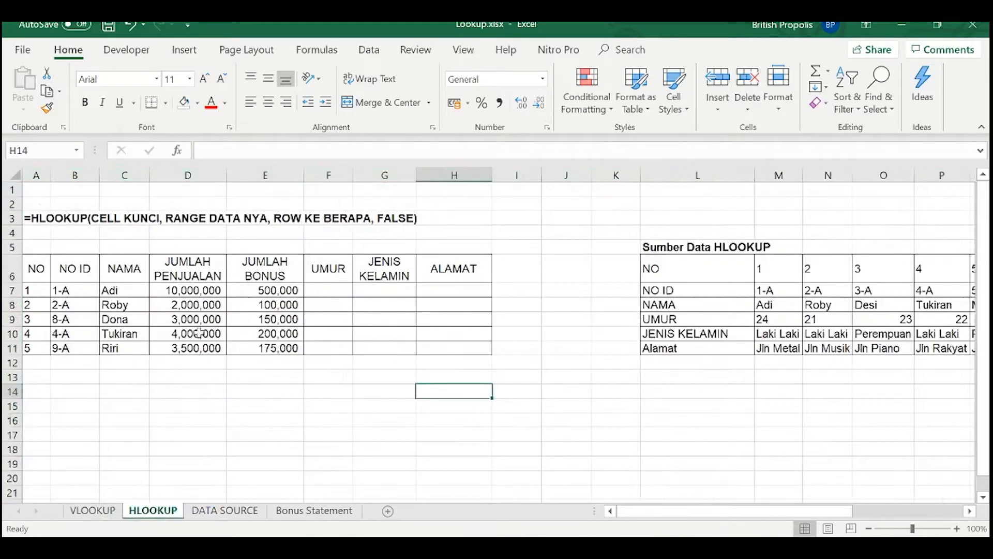
pyautogui.click(12, 181)
pyautogui.rightClick(173, 175)
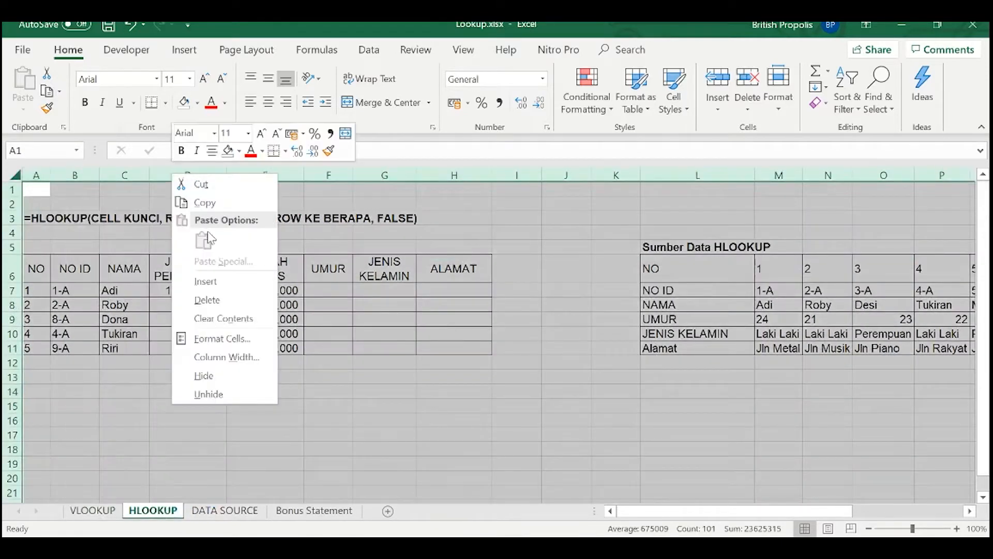
pyautogui.click(222, 394)
pyautogui.click(359, 434)
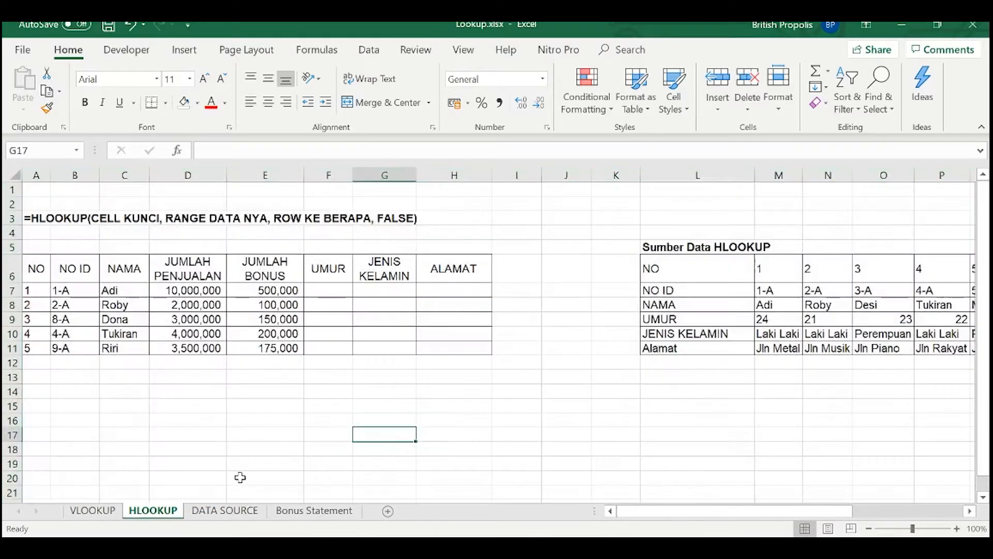
# Step: Return to the VLOOKUP sheet and examine the source table and the sales table's NO ID column
pyautogui.click(109, 510)
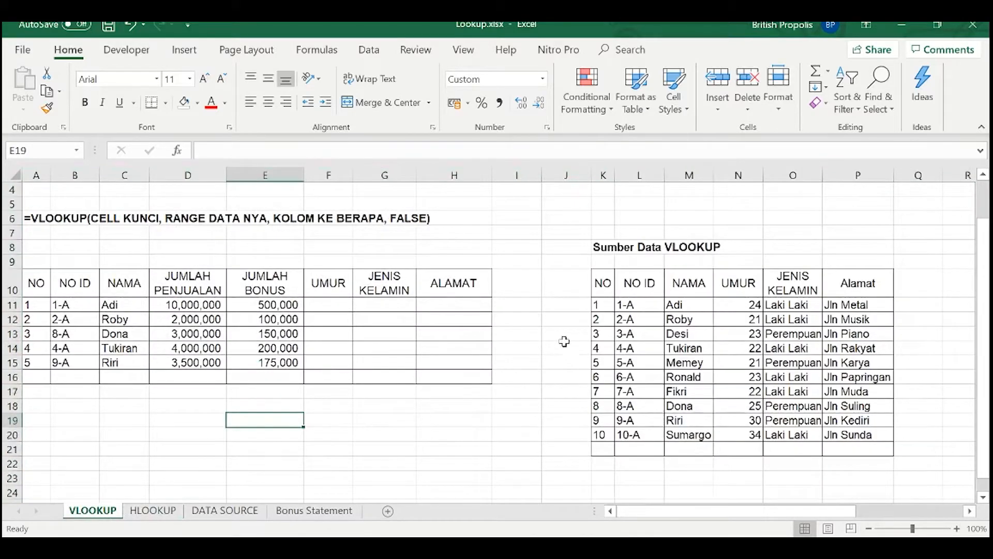
pyautogui.moveTo(606, 282); pyautogui.dragTo(903, 455)
pyautogui.click(688, 377)
pyautogui.click(441, 339)
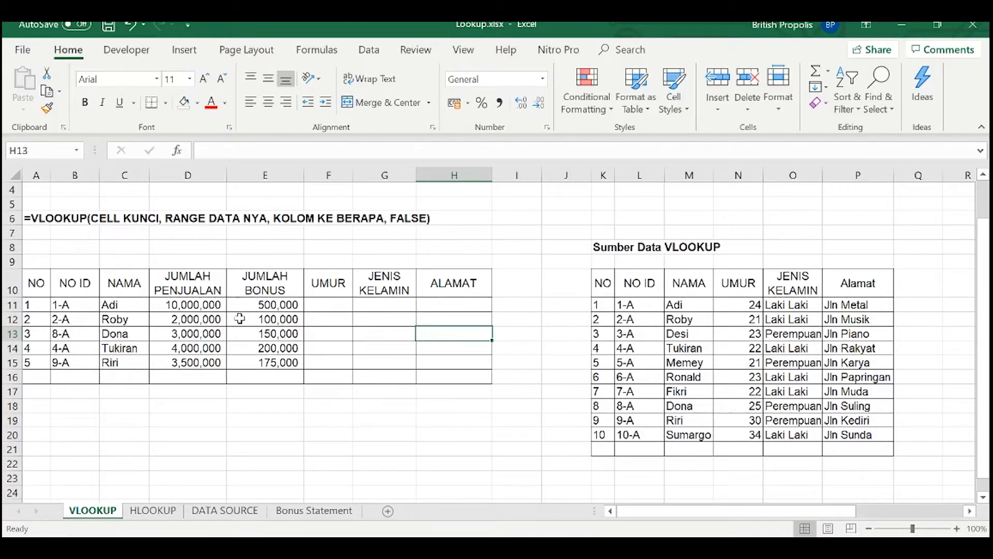
pyautogui.moveTo(82, 284); pyautogui.dragTo(75, 348)
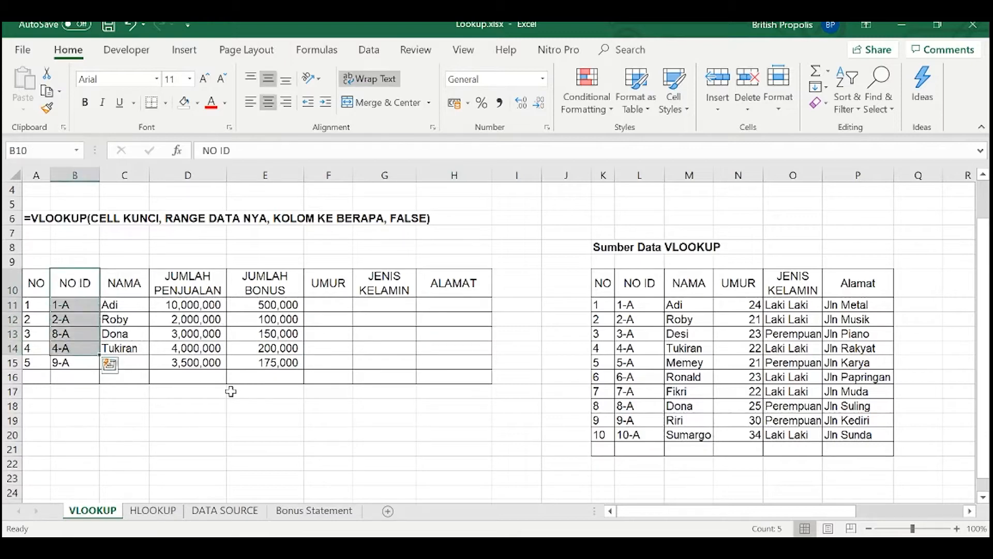
pyautogui.click(290, 341)
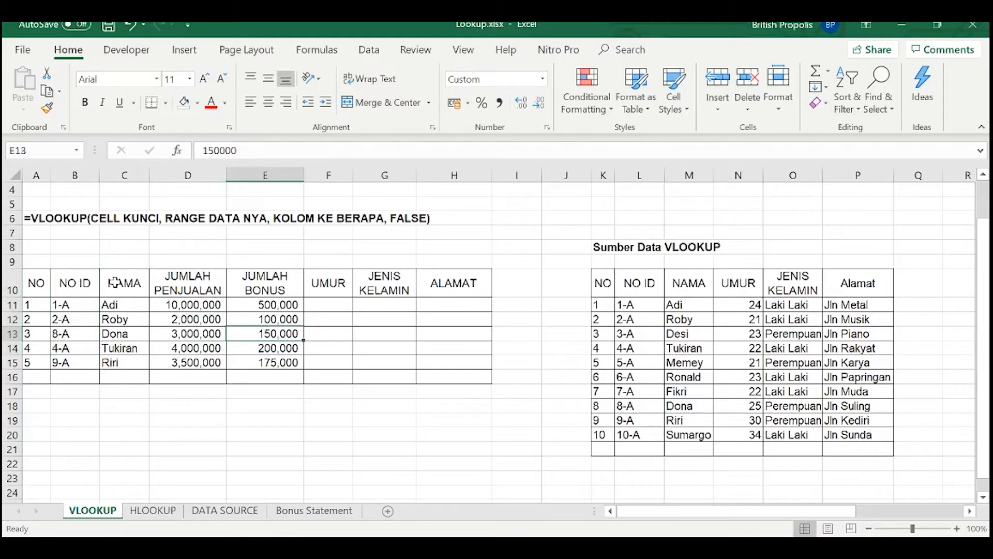
# Step: Examine the sales table's headers from NO to JENIS KELAMIN and the NO ID and NAMA entries in its first rows
pyautogui.click(37, 284)
pyautogui.click(76, 283)
pyautogui.click(123, 288)
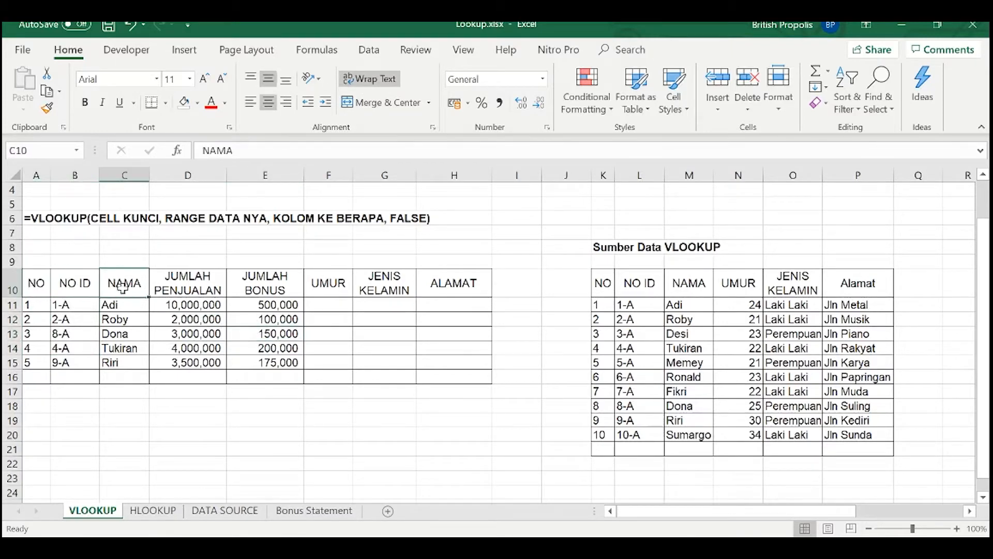
pyautogui.click(224, 282)
pyautogui.click(270, 289)
pyautogui.click(328, 289)
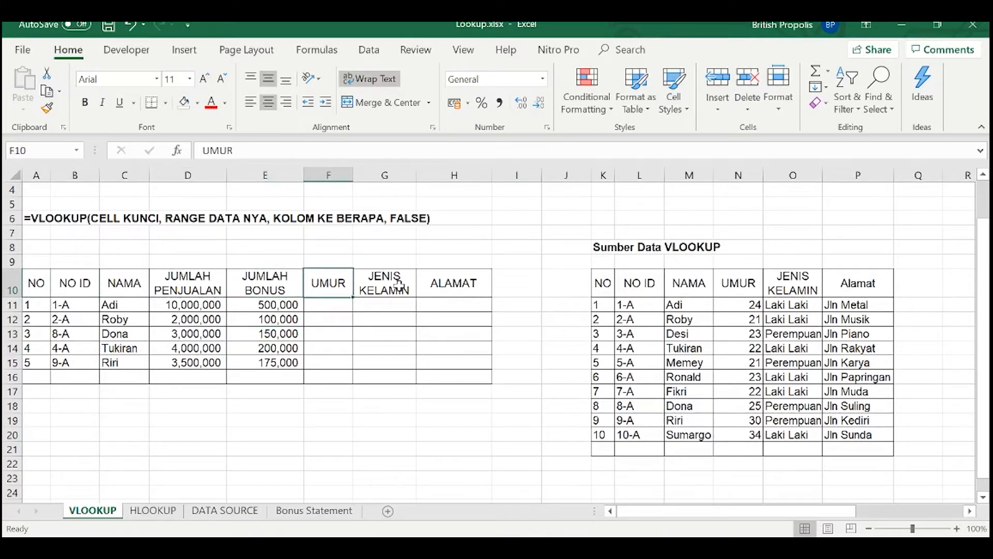
pyautogui.click(398, 286)
pyautogui.click(428, 318)
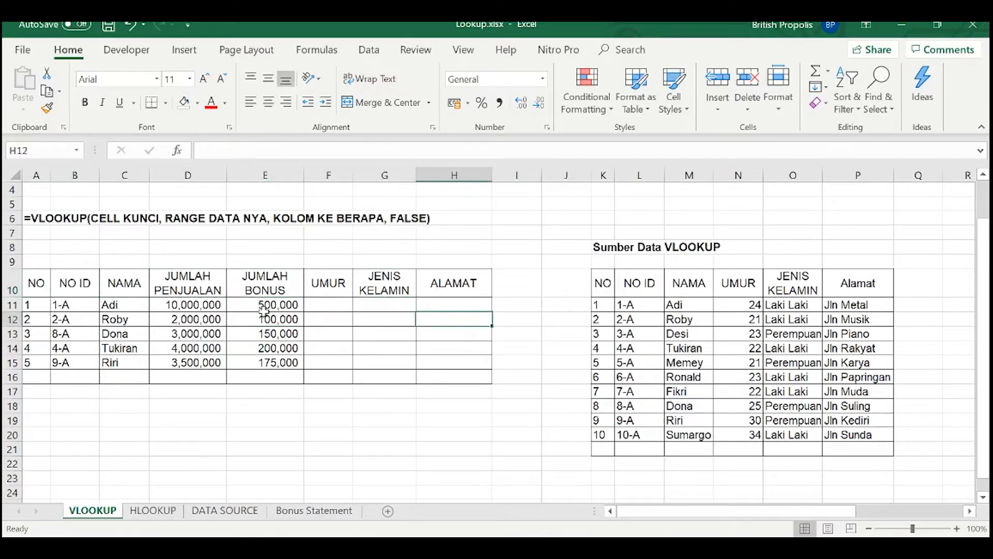
pyautogui.click(124, 303)
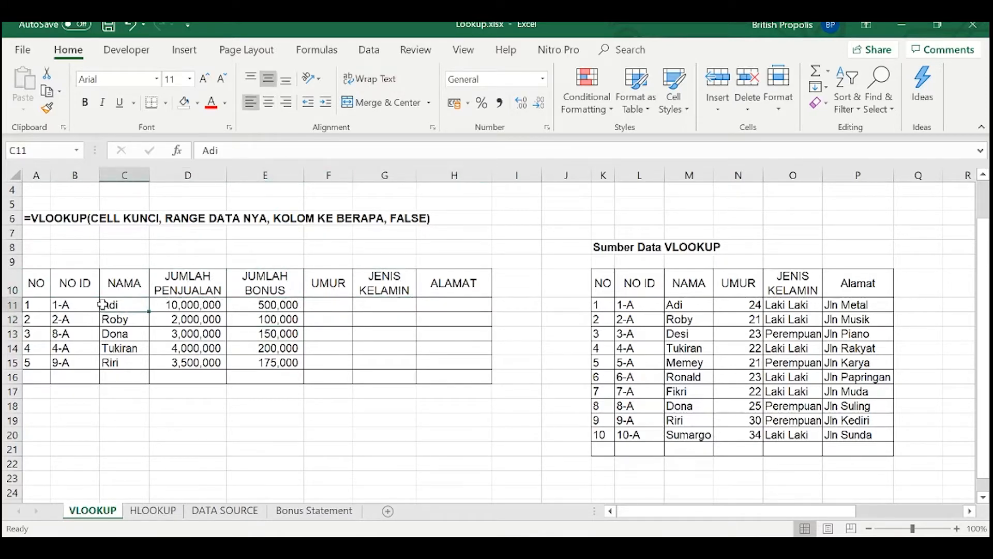
pyautogui.click(68, 305)
pyautogui.click(111, 325)
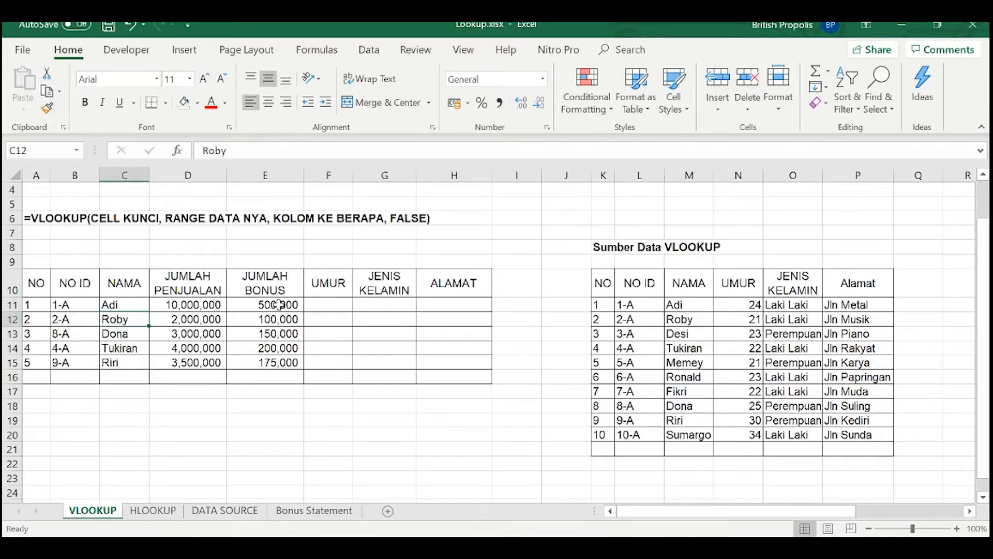
# Step: Compare the sales table's sales, bonus, UMUR, JENIS KELAMIN and ALAMAT columns with the columns of the VLOOKUP source table
pyautogui.click(608, 284)
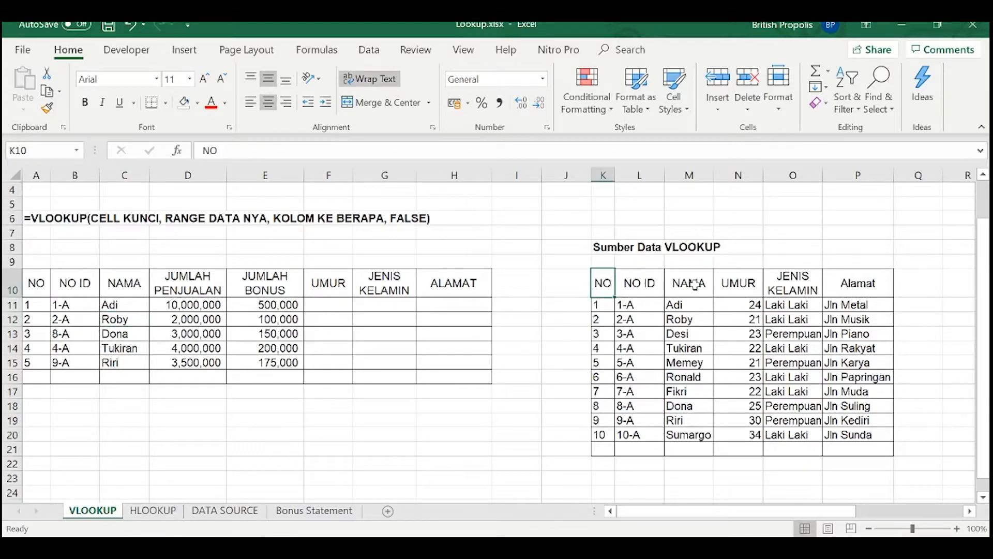
pyautogui.click(673, 320)
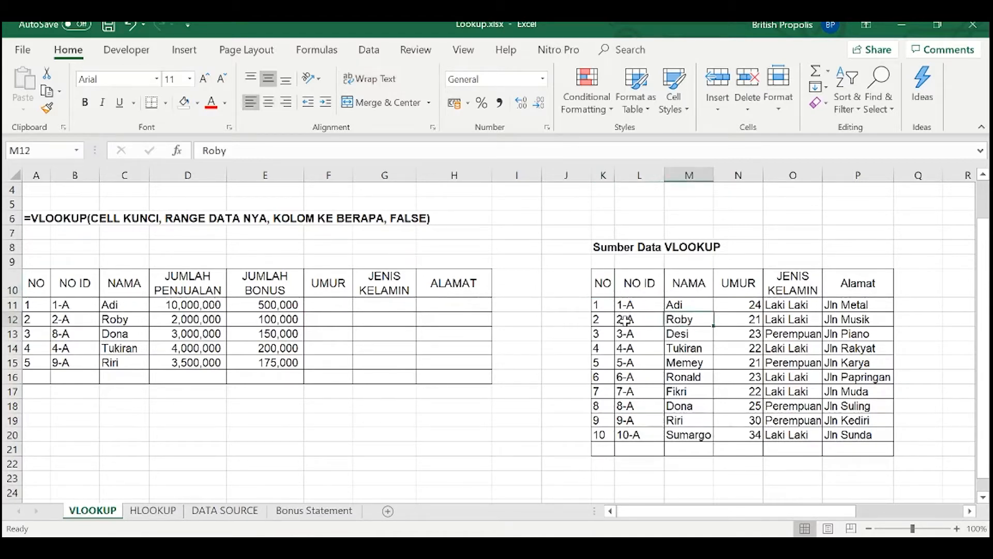
pyautogui.click(681, 337)
pyautogui.click(688, 351)
pyautogui.click(280, 332)
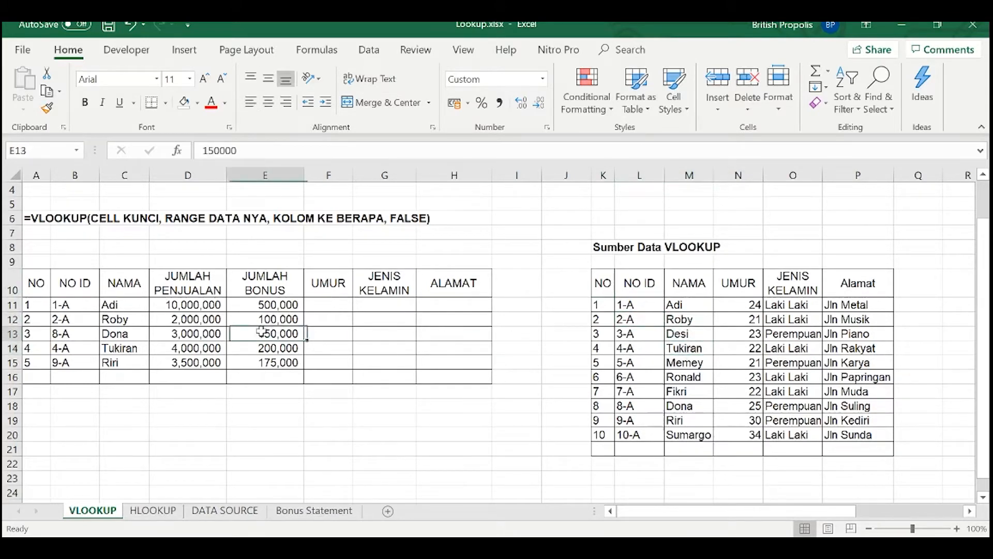
pyautogui.moveTo(36, 286); pyautogui.dragTo(282, 373)
pyautogui.moveTo(188, 284); pyautogui.dragTo(201, 362)
pyautogui.moveTo(265, 280); pyautogui.dragTo(268, 349)
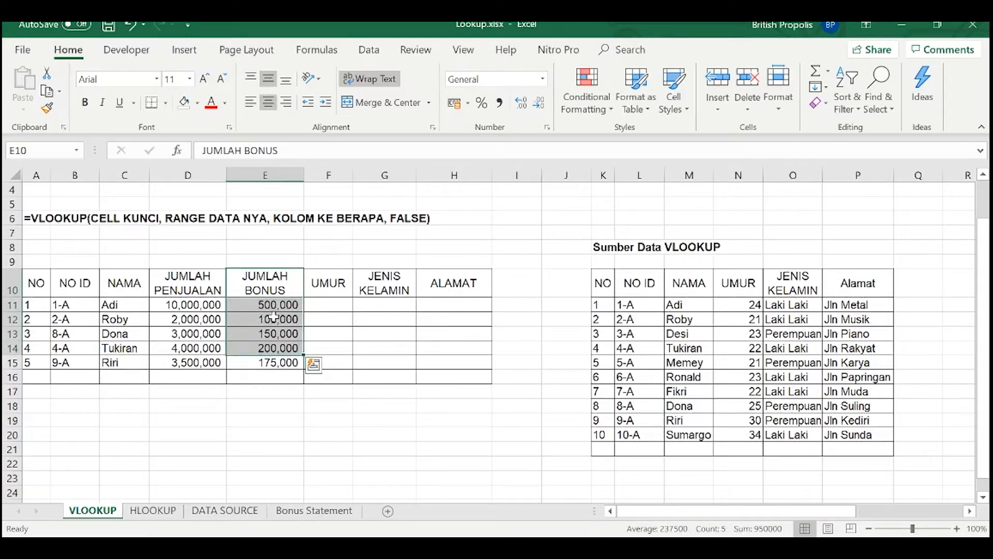
pyautogui.click(335, 288)
pyautogui.click(382, 288)
pyautogui.click(441, 292)
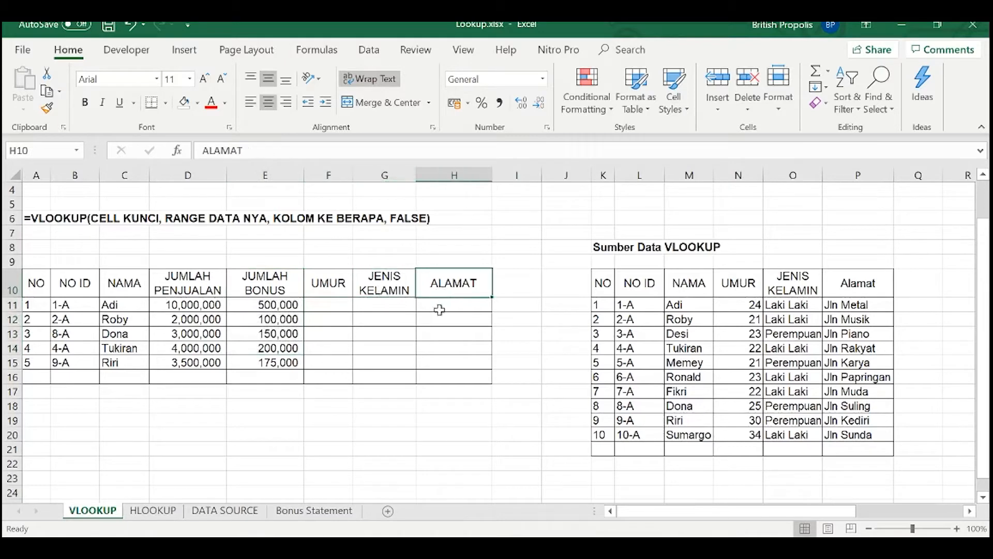
pyautogui.moveTo(344, 289); pyautogui.dragTo(455, 282)
pyautogui.moveTo(754, 283); pyautogui.dragTo(856, 282)
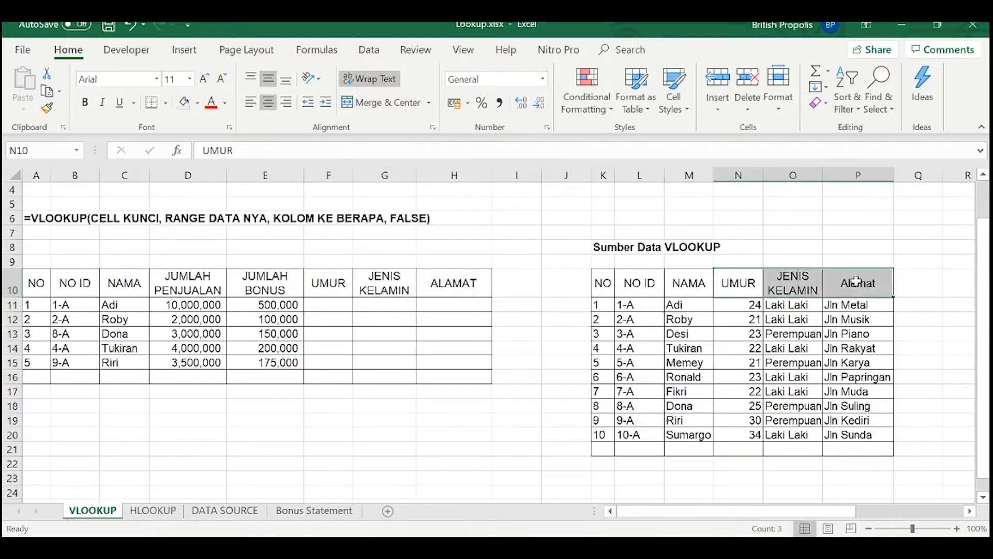
pyautogui.click(501, 379)
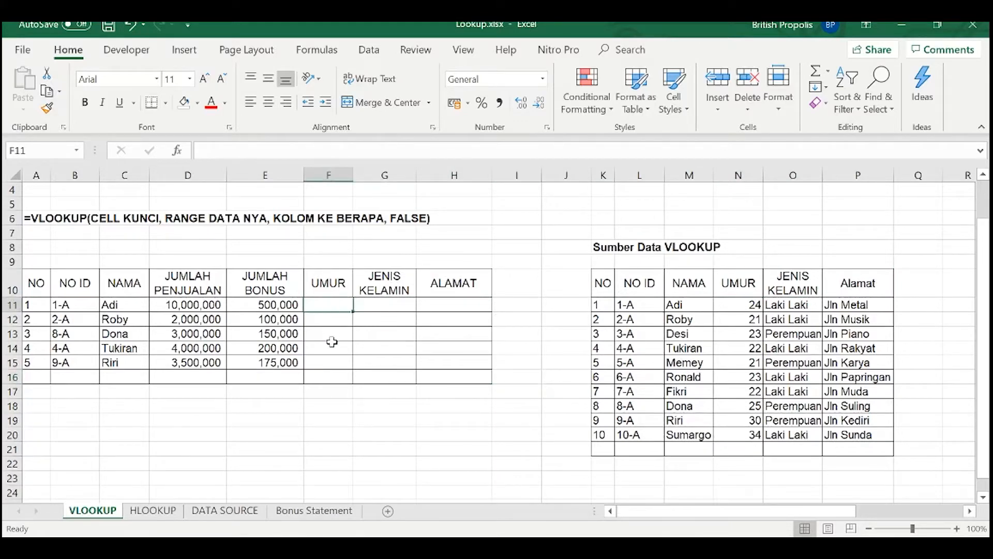
# Step: Find the first salesperson's name in the source table and highlight that cell, M11, with a green fill
pyautogui.click(121, 309)
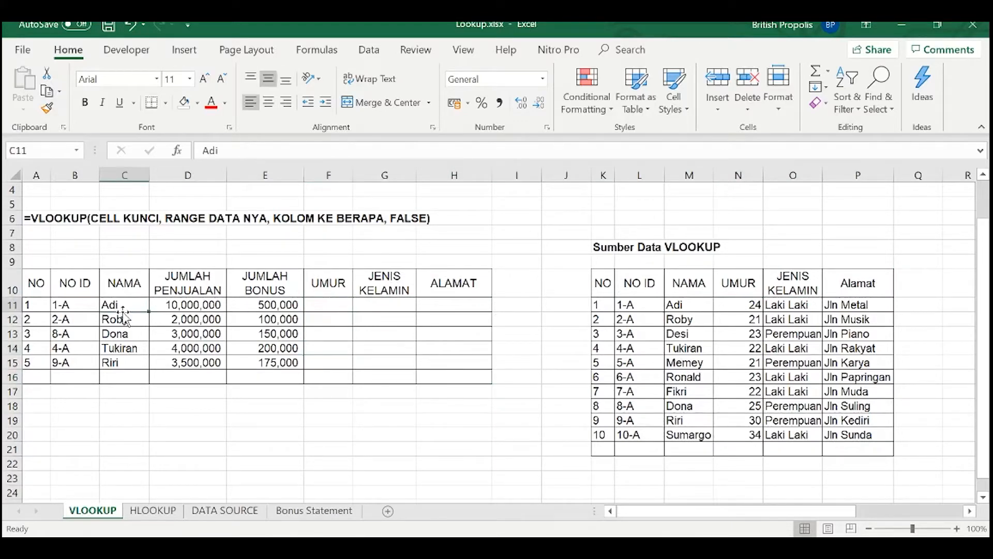
pyautogui.click(666, 290)
pyautogui.click(673, 309)
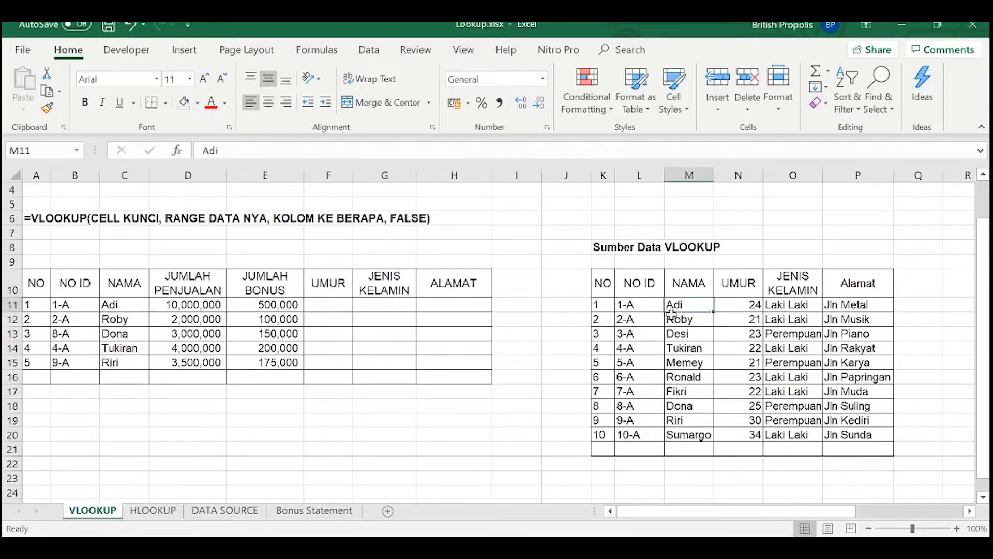
pyautogui.click(199, 103)
pyautogui.click(234, 219)
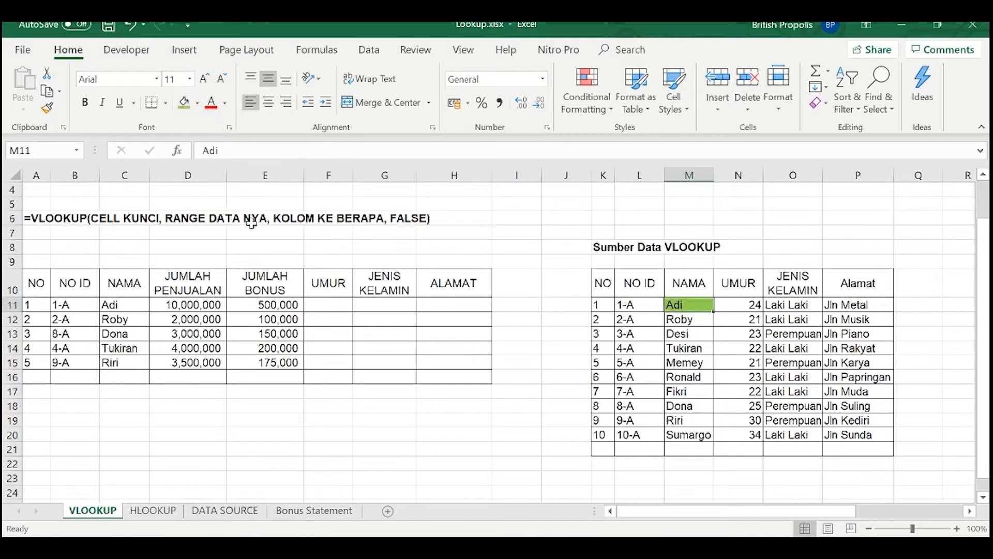
# Step: Copy the first person's age from N11 of the source table into the UMUR cell F11
pyautogui.click(744, 304)
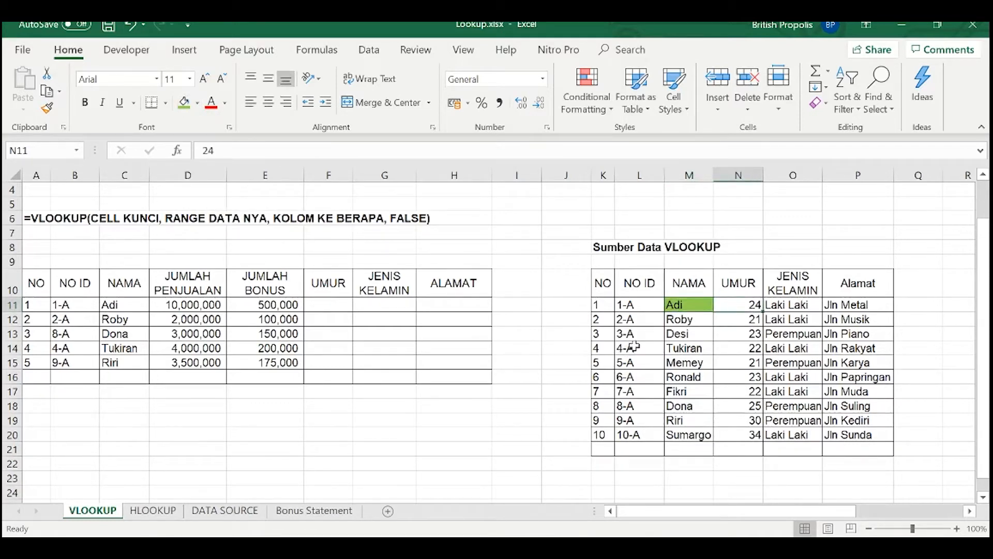
pyautogui.hotkey('ctrl', 'c')
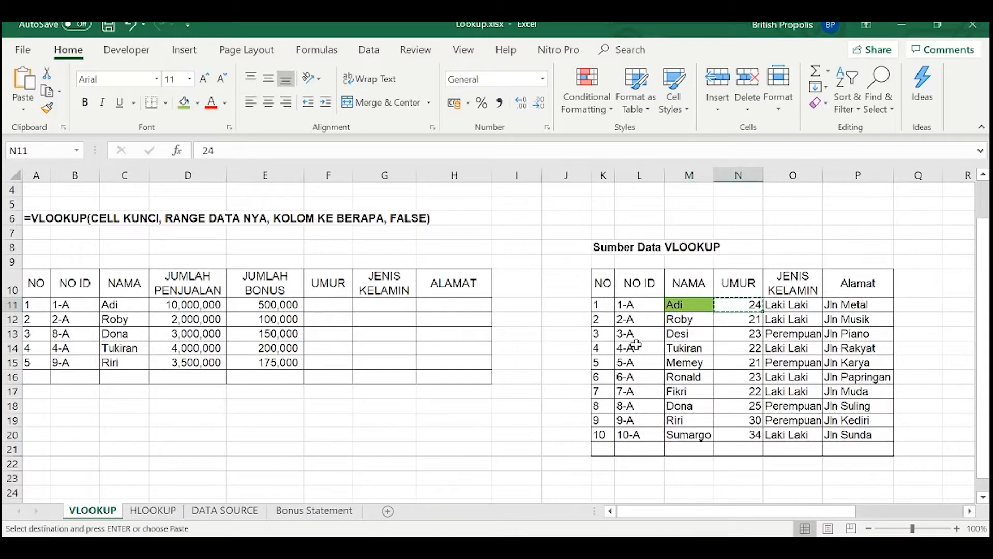
pyautogui.click(329, 311)
pyautogui.hotkey('ctrl', 'v')
# Step: Copy the first person's gender, Laki Laki, from O11 of the source table into the JENIS KELAMIN cell G11
pyautogui.click(799, 306)
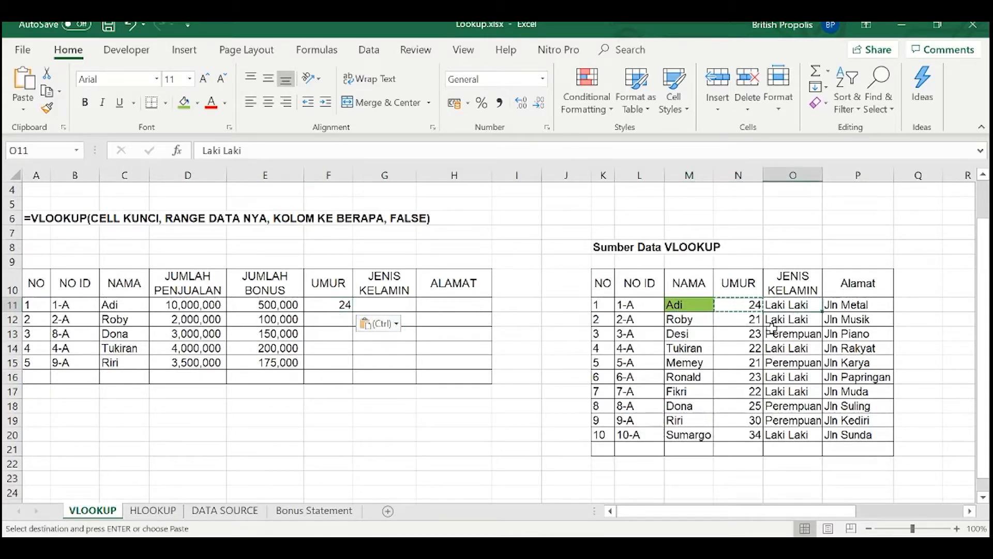
pyautogui.press('ctrl')
pyautogui.click(384, 280)
pyautogui.click(383, 282)
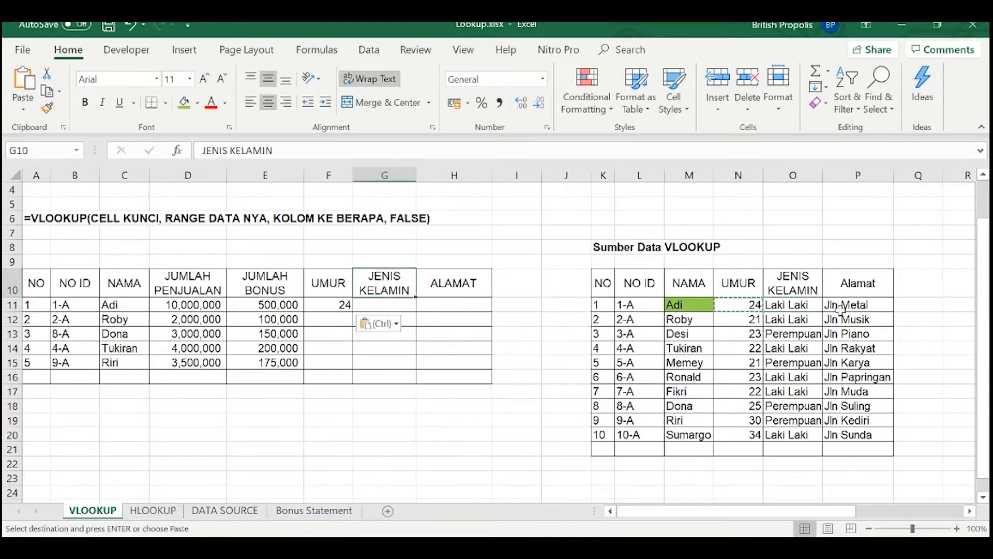
pyautogui.click(801, 306)
pyautogui.hotkey('ctrl', 'c')
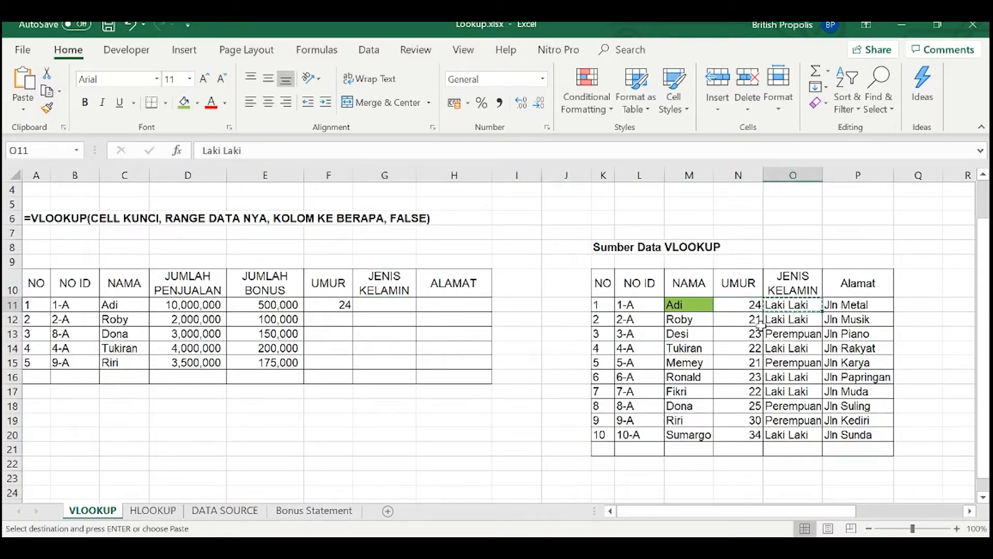
pyautogui.click(385, 307)
pyautogui.hotkey('ctrl', 'v')
# Step: Copy the first person's address from P11 of the source table into the ALAMAT cell H11
pyautogui.click(853, 286)
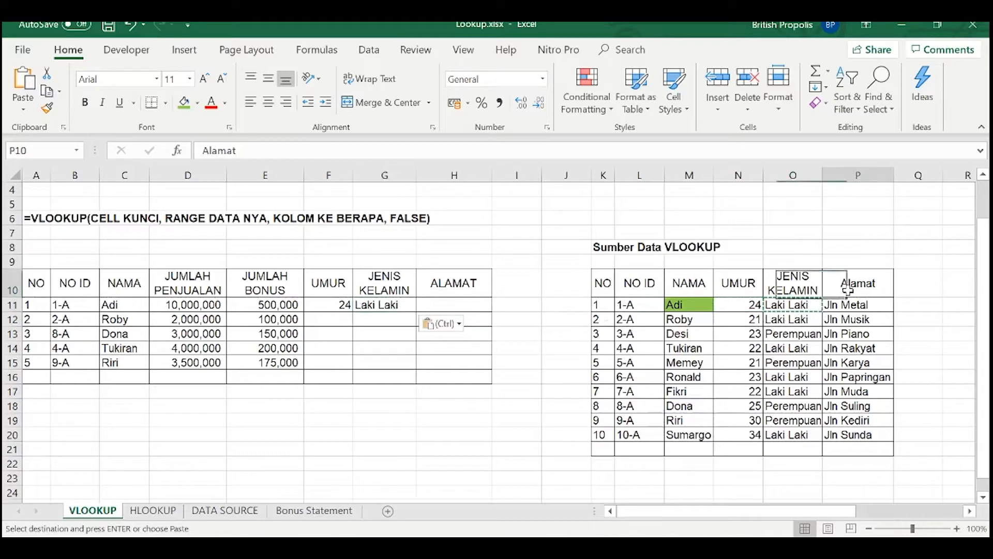
pyautogui.click(844, 313)
pyautogui.hotkey('ctrl', 'c')
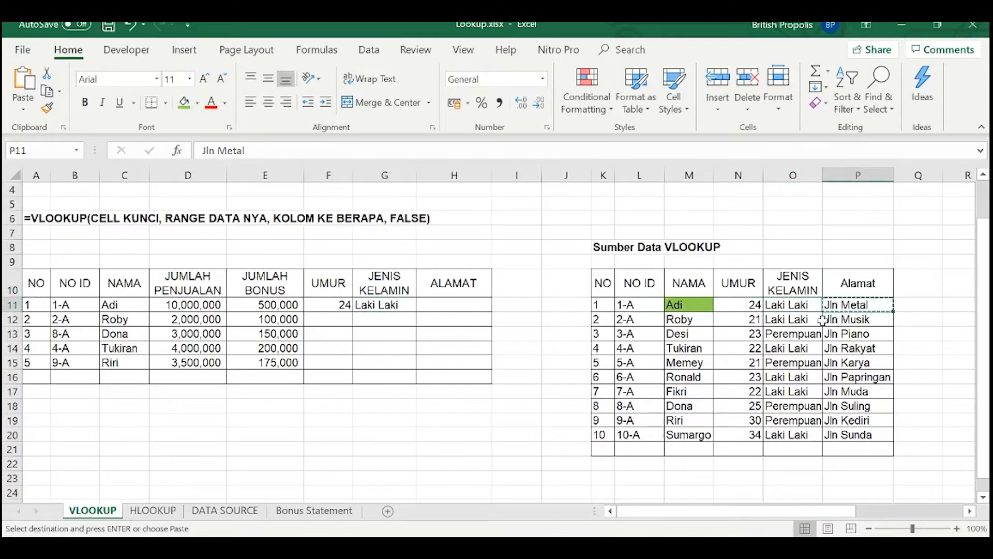
pyautogui.click(435, 305)
pyautogui.hotkey('ctrl', 'v')
pyautogui.click(362, 348)
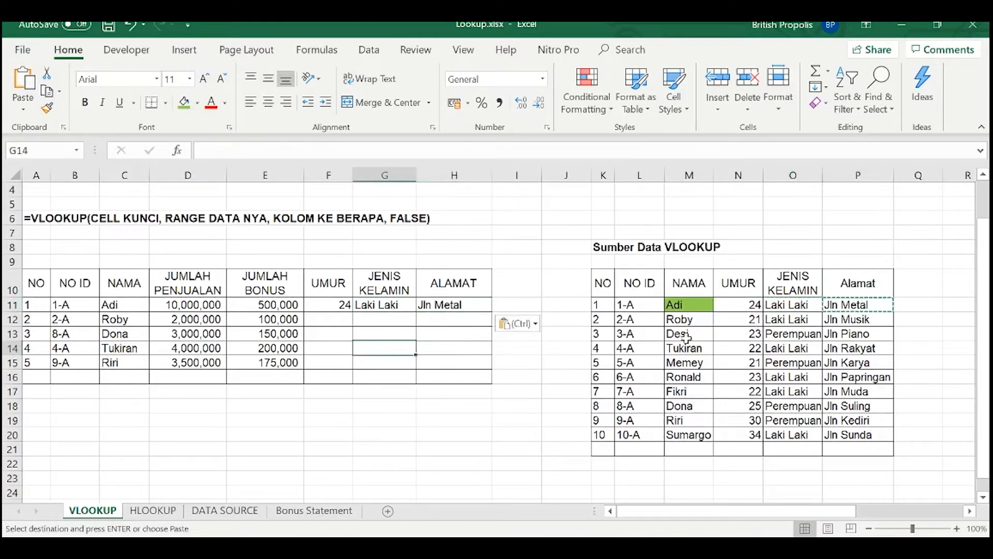
# Step: Copy the second person's age, gender and address from N12:P12 into row 12 of the sales table, starting at F12
pyautogui.click(751, 319)
pyautogui.moveTo(758, 322); pyautogui.dragTo(859, 321)
pyautogui.hotkey('ctrl', 'c')
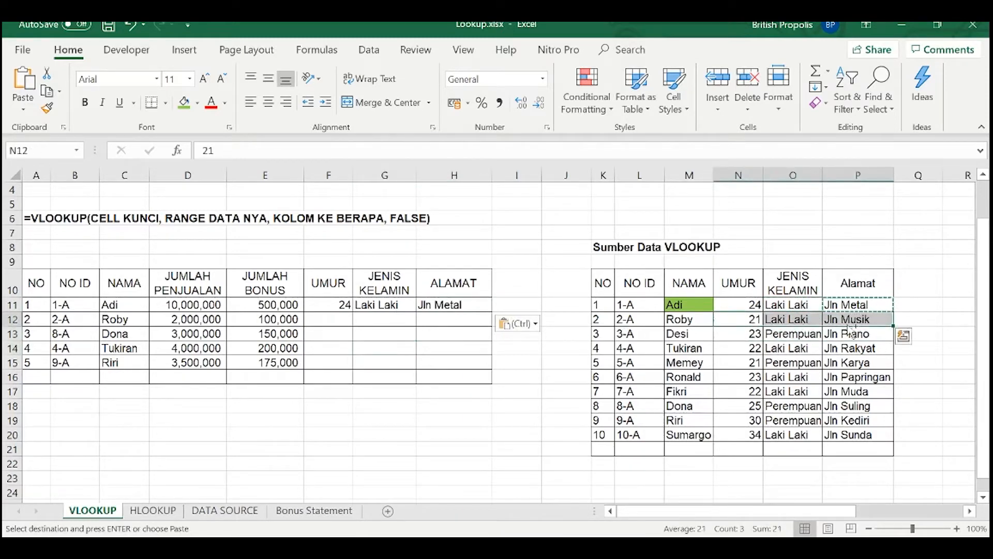
pyautogui.click(359, 328)
pyautogui.hotkey('ctrl', 'v')
# Step: Copy the third salesperson's age, gender and address from N18:P18 into row 13 of the sales table, starting at F13
pyautogui.click(109, 335)
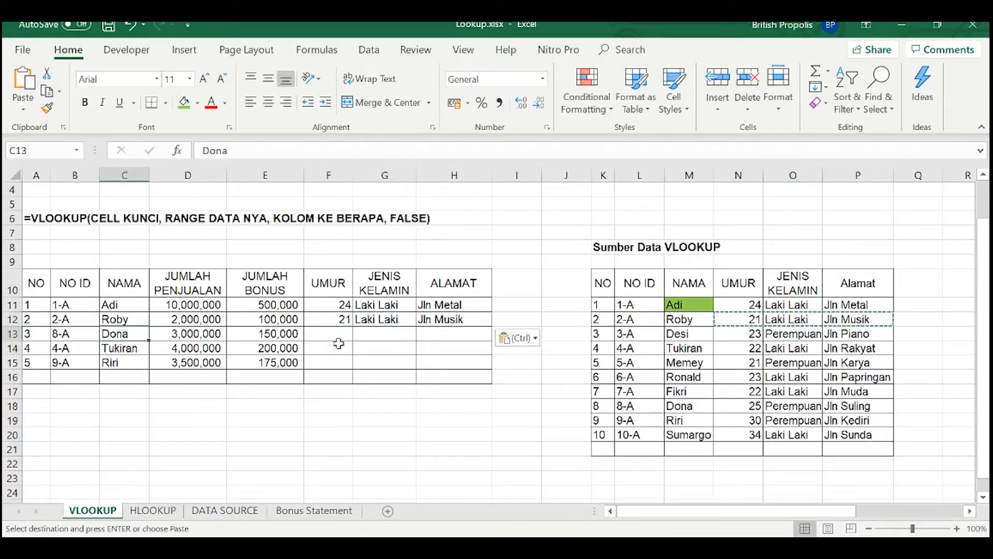
pyautogui.click(692, 404)
pyautogui.moveTo(735, 407); pyautogui.dragTo(845, 400)
pyautogui.hotkey('ctrl', 'c')
pyautogui.click(318, 332)
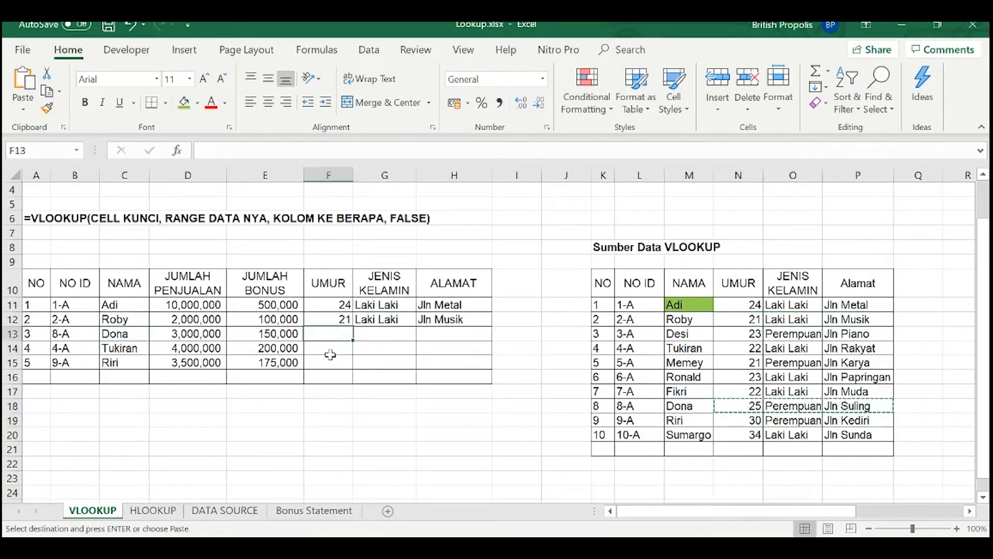
pyautogui.hotkey('ctrl', 'v')
# Step: Copy the fourth salesperson's age, gender and address from N14:P14 into row 14 of the sales table, starting at F14
pyautogui.click(75, 348)
pyautogui.click(147, 352)
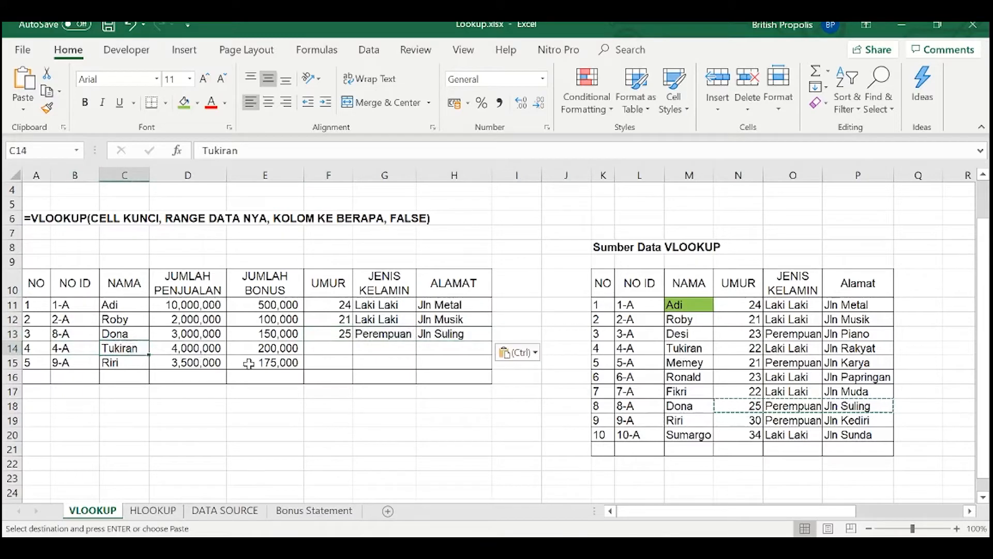
pyautogui.moveTo(735, 349); pyautogui.dragTo(854, 349)
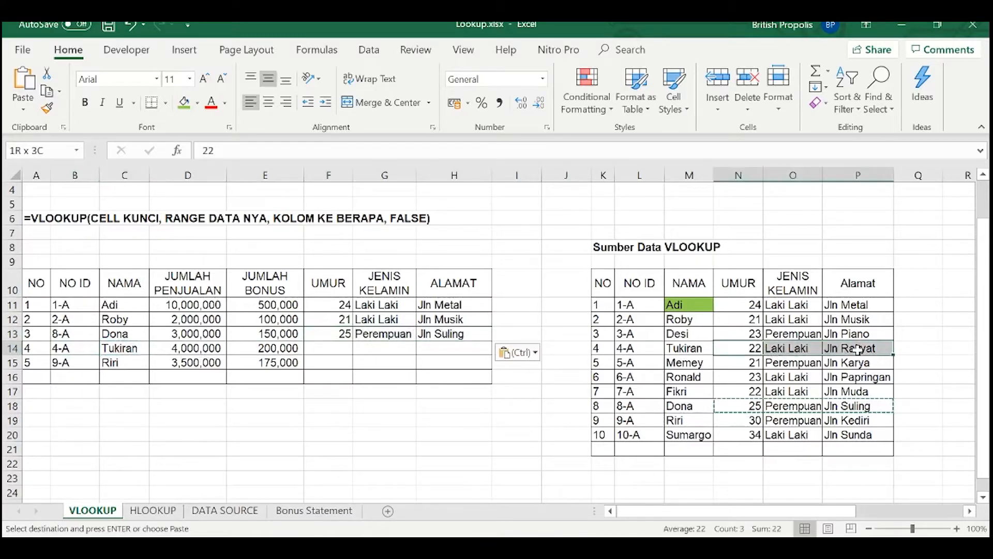
pyautogui.hotkey('ctrl', 'c')
pyautogui.click(328, 349)
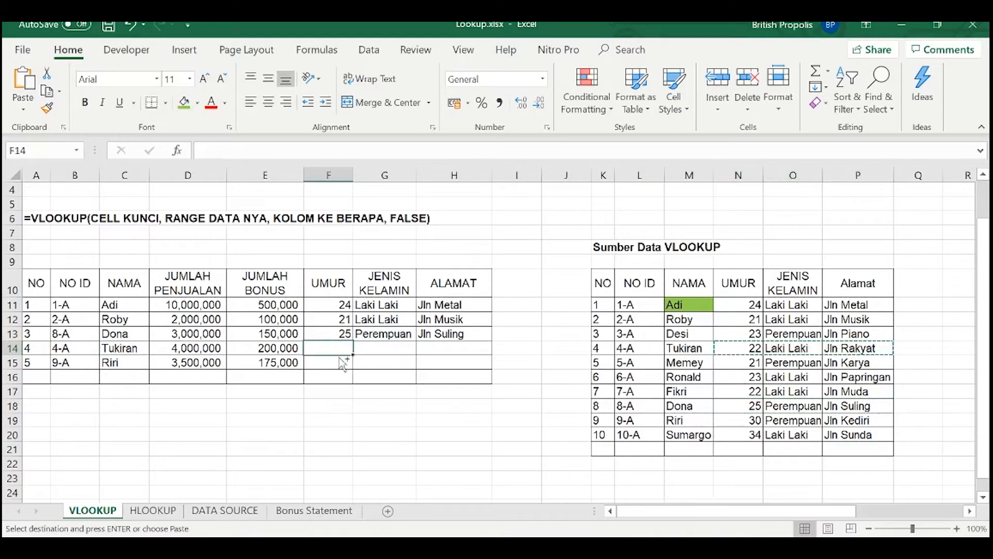
pyautogui.hotkey('ctrl', 'v')
# Step: Copy the fifth salesperson's age, gender and address from N19:P19 into row 15 of the sales table, starting at F15
pyautogui.click(134, 359)
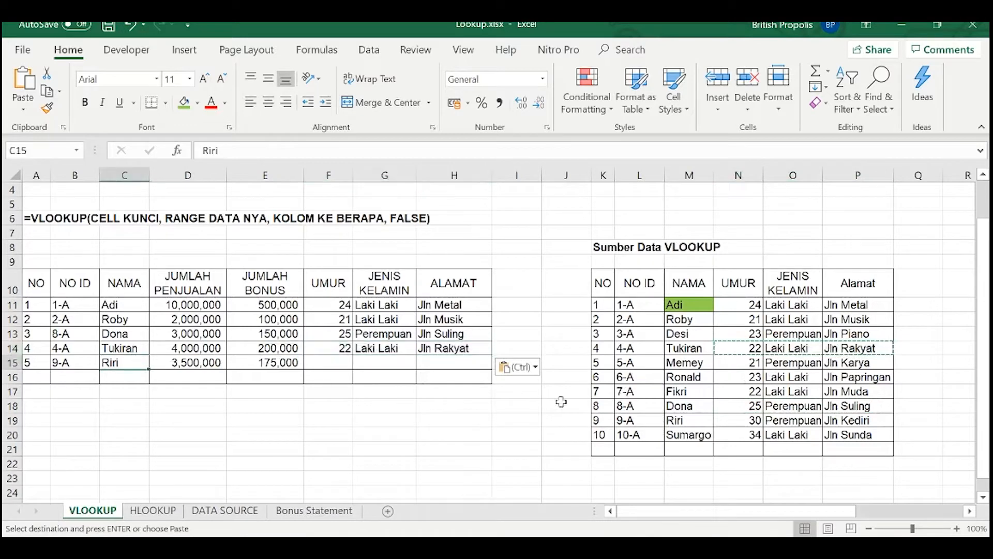
pyautogui.moveTo(751, 422); pyautogui.dragTo(856, 420)
pyautogui.hotkey('ctrl', 'c')
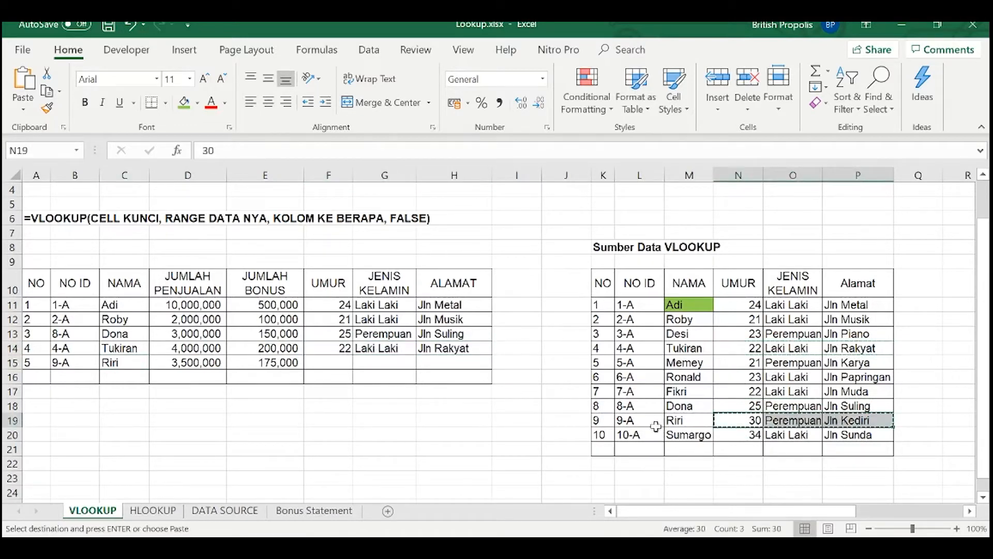
pyautogui.click(325, 362)
pyautogui.hotkey('ctrl', 'v')
# Step: Fill the second person's name cell M12 in the source table with green
pyautogui.click(638, 419)
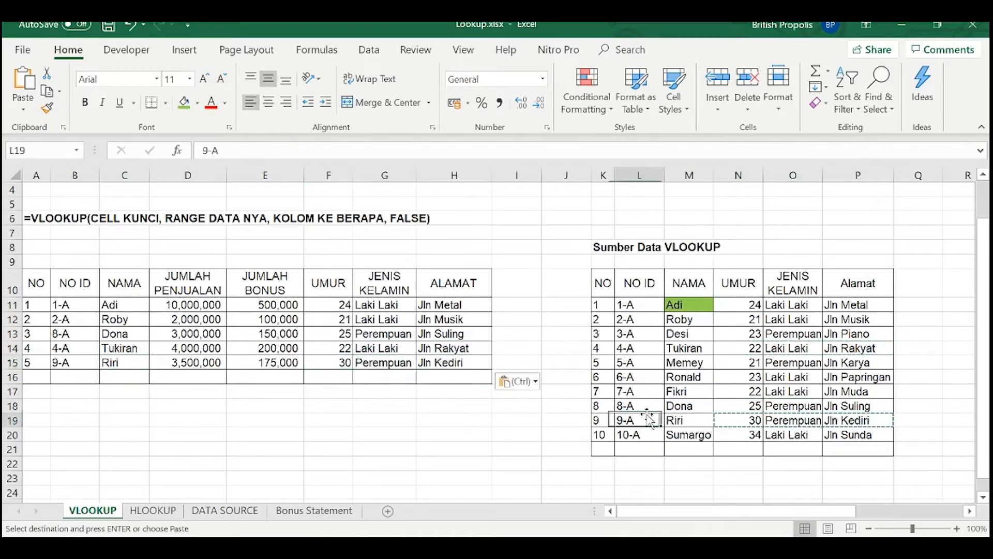
pyautogui.click(683, 320)
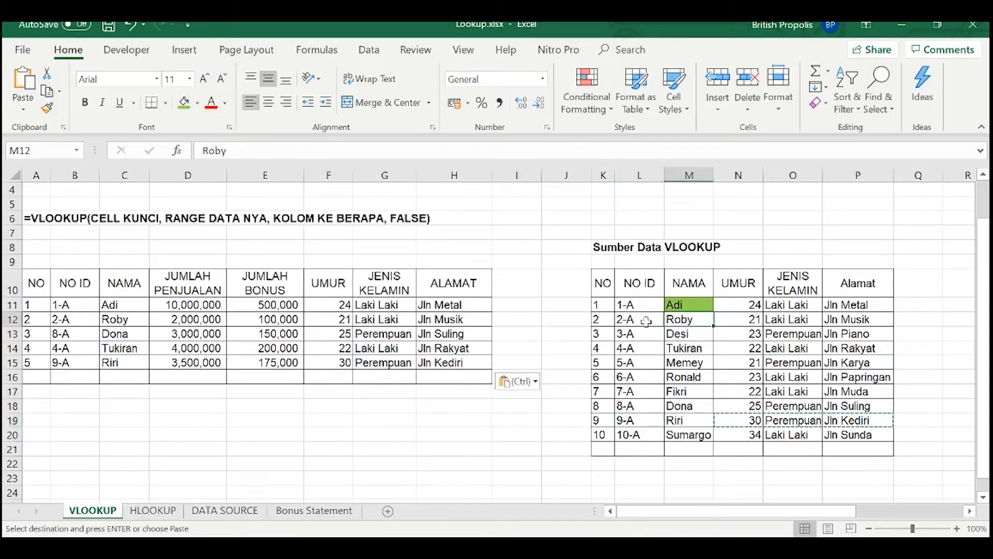
pyautogui.click(182, 103)
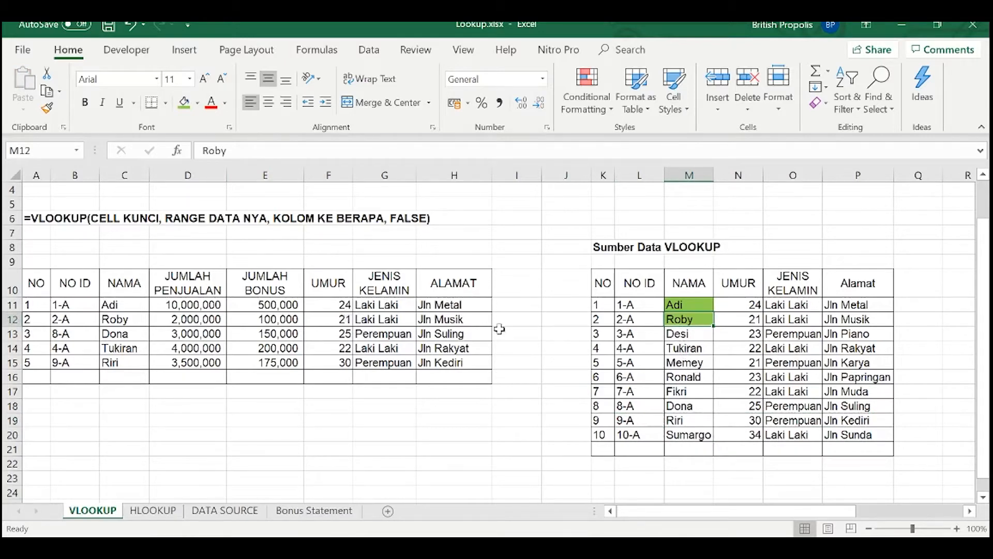
# Step: Compare the NO ID column of the sales table with the NO ID column L10:L20 of the source table
pyautogui.click(634, 378)
pyautogui.moveTo(678, 306); pyautogui.dragTo(684, 409)
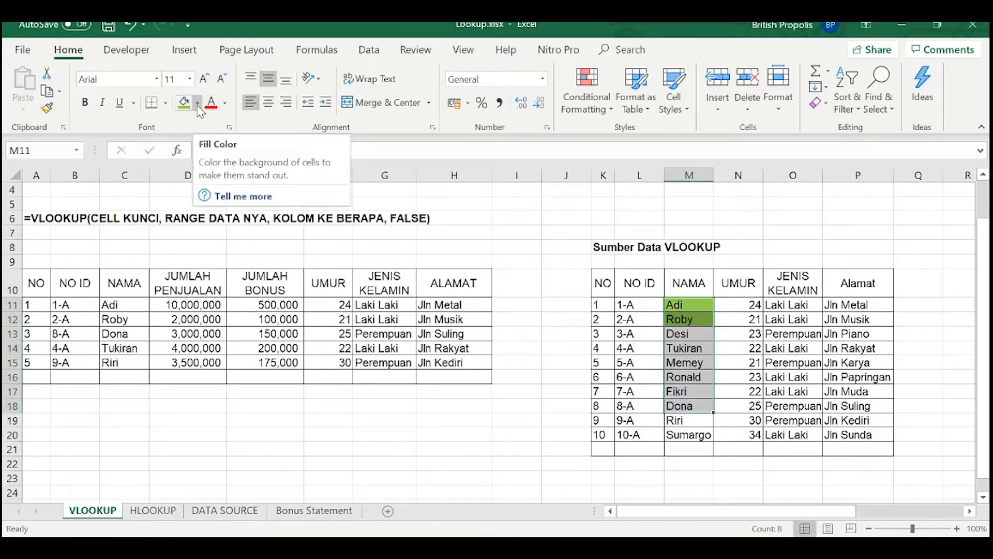
pyautogui.click(335, 305)
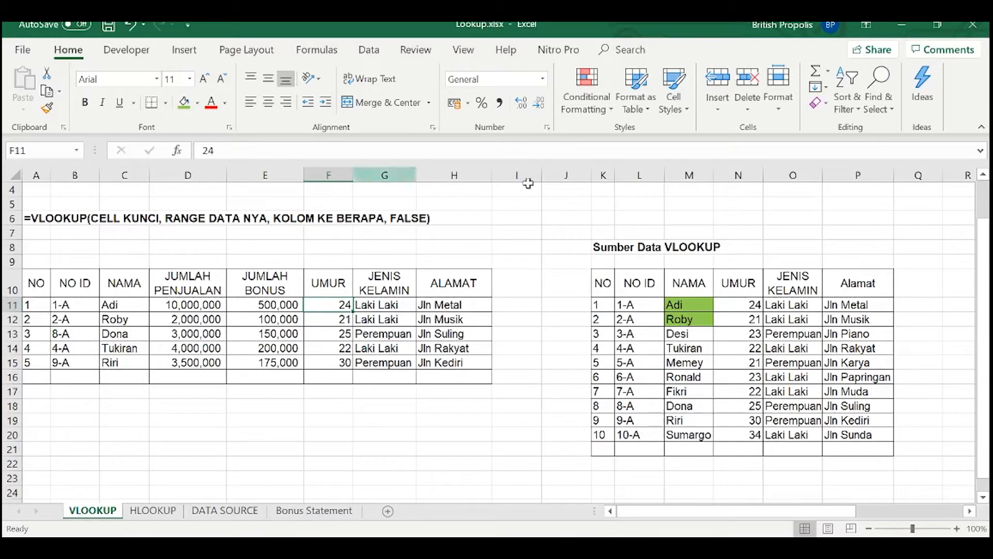
pyautogui.moveTo(78, 284); pyautogui.dragTo(64, 365)
pyautogui.moveTo(640, 284); pyautogui.dragTo(638, 436)
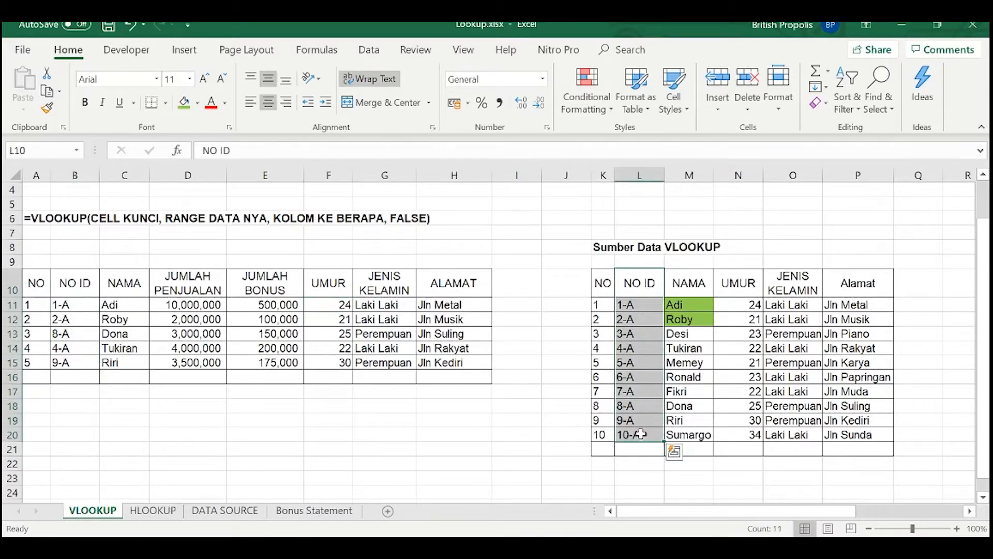
# Step: Remove the fill colour from the name cells M11:M14 in the source table
pyautogui.moveTo(688, 306); pyautogui.dragTo(688, 351)
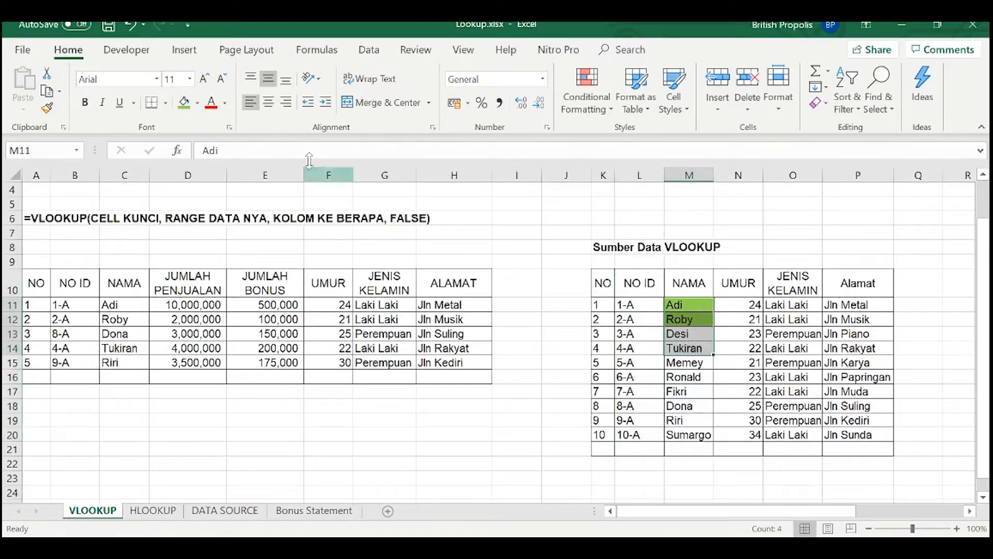
pyautogui.click(198, 106)
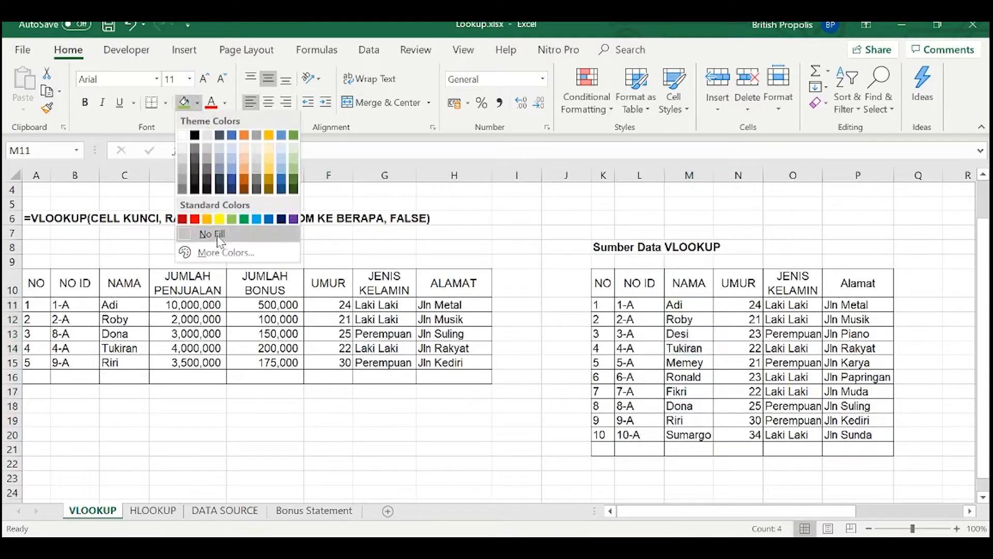
pyautogui.click(213, 250)
pyautogui.click(559, 368)
# Step: Clear the manually copied UMUR, JENIS KELAMIN and ALAMAT entries in F11:H15 of the sales table
pyautogui.click(450, 333)
pyautogui.moveTo(332, 304); pyautogui.dragTo(453, 361)
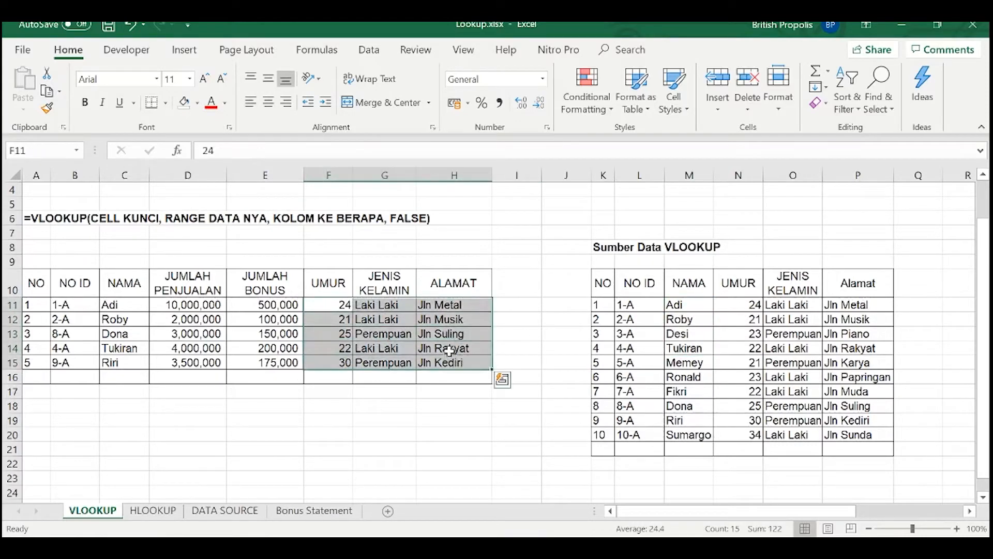
pyautogui.press('Delete')
pyautogui.click(405, 331)
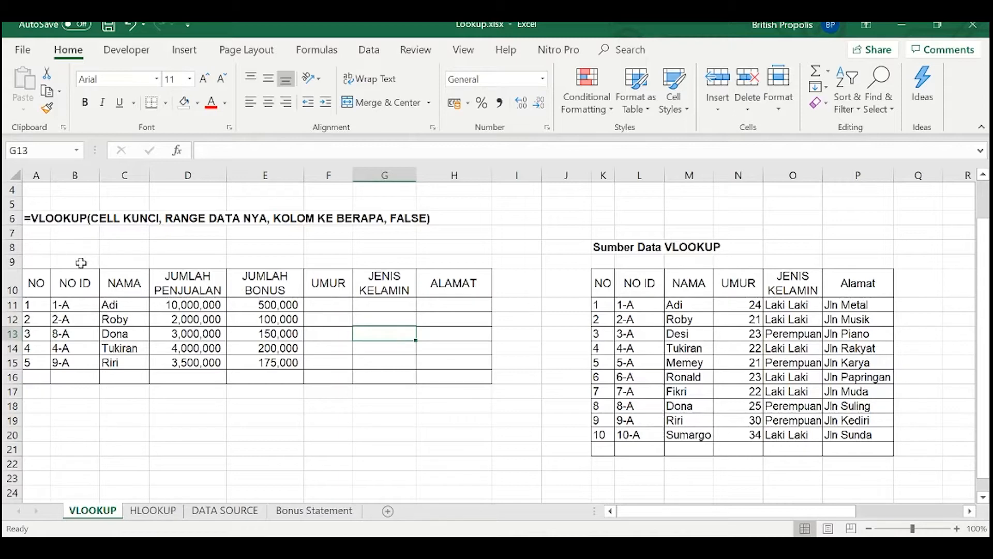
pyautogui.click(202, 249)
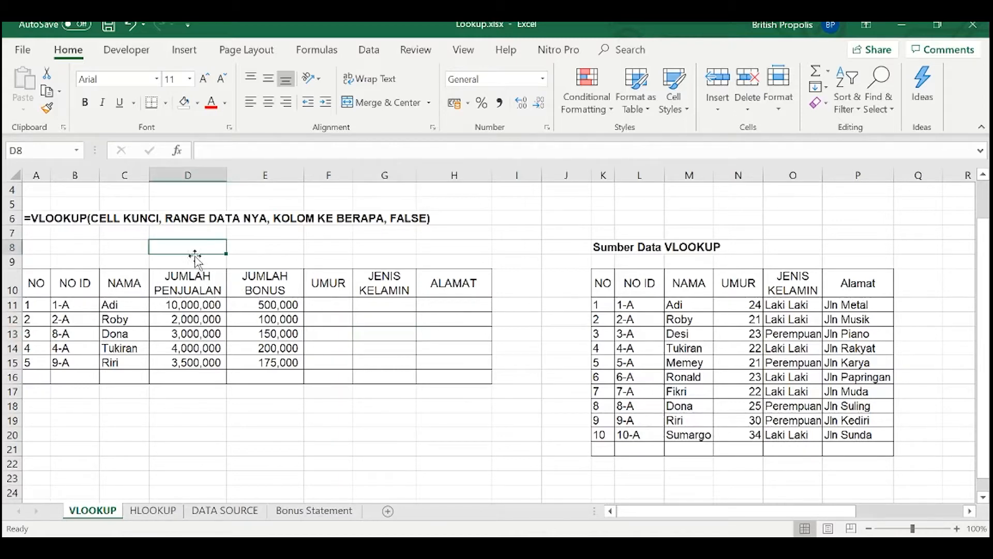
pyautogui.write('=vloo')
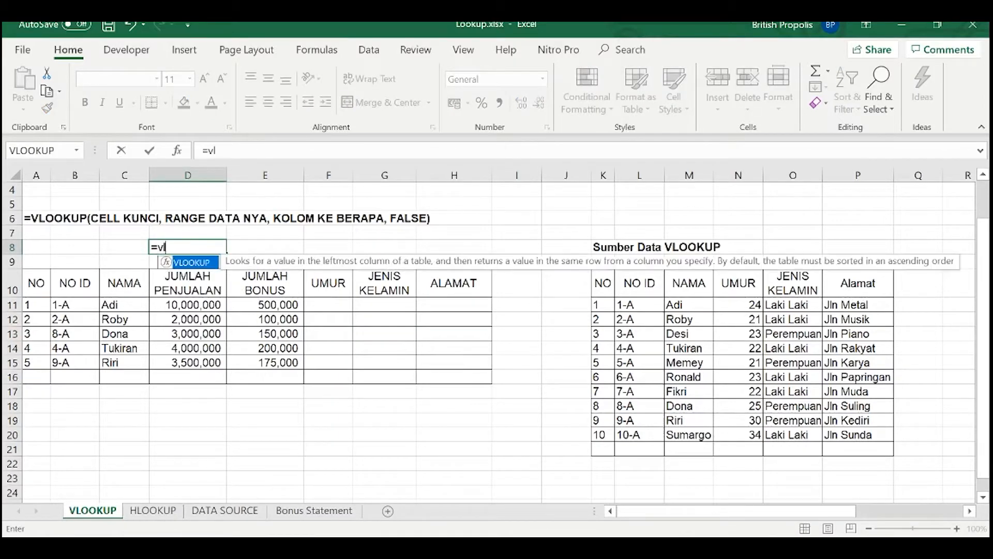
pyautogui.press('Escape')
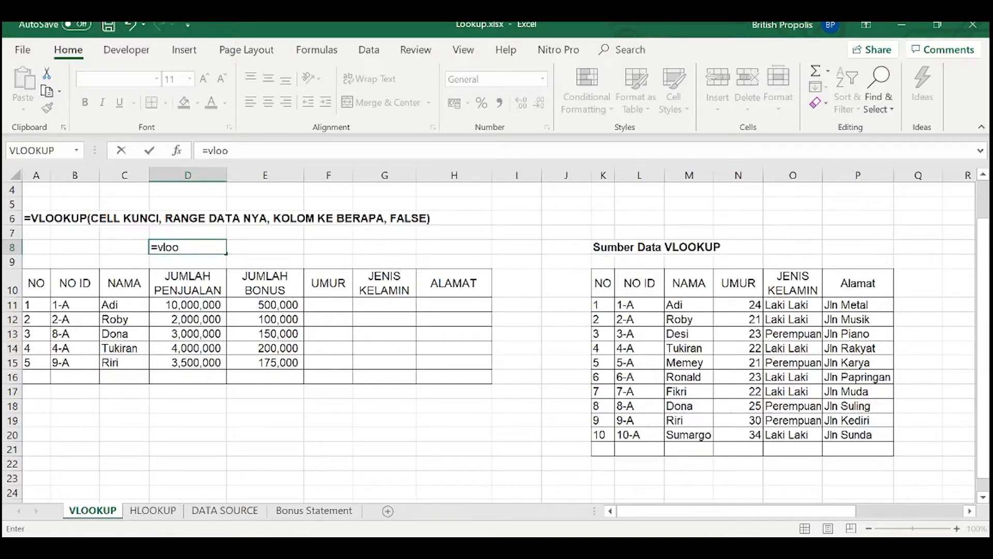
pyautogui.press('Escape')
# Step: Review the VLOOKUP arguments by highlighting the key cells B10:B14 and the source data range L11:P20
pyautogui.click(166, 277)
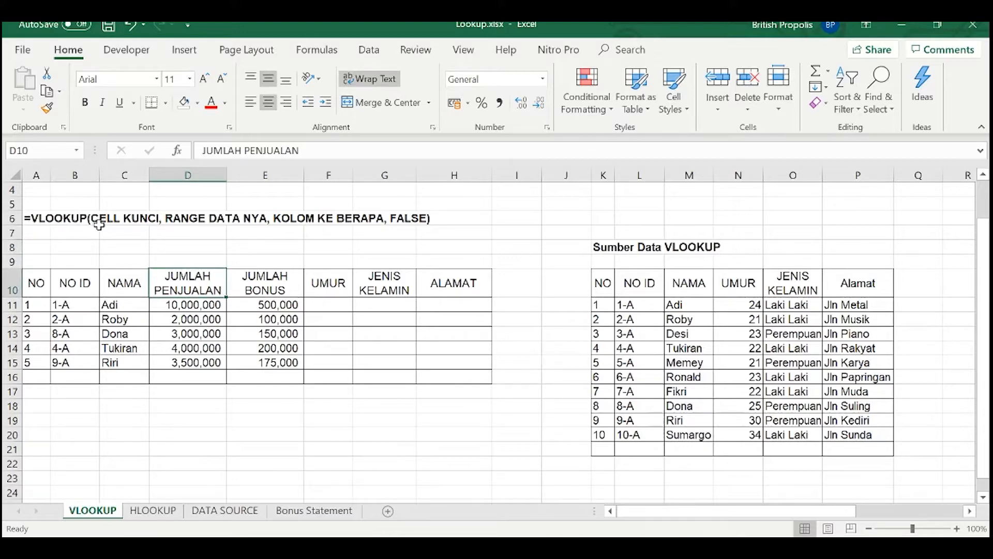
pyautogui.moveTo(79, 297); pyautogui.dragTo(78, 348)
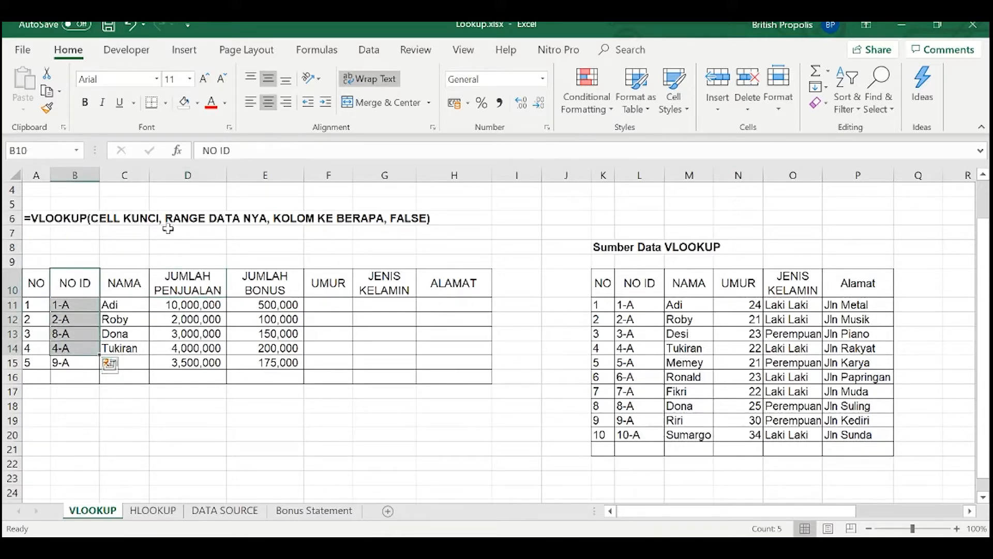
pyautogui.moveTo(640, 308); pyautogui.dragTo(824, 436)
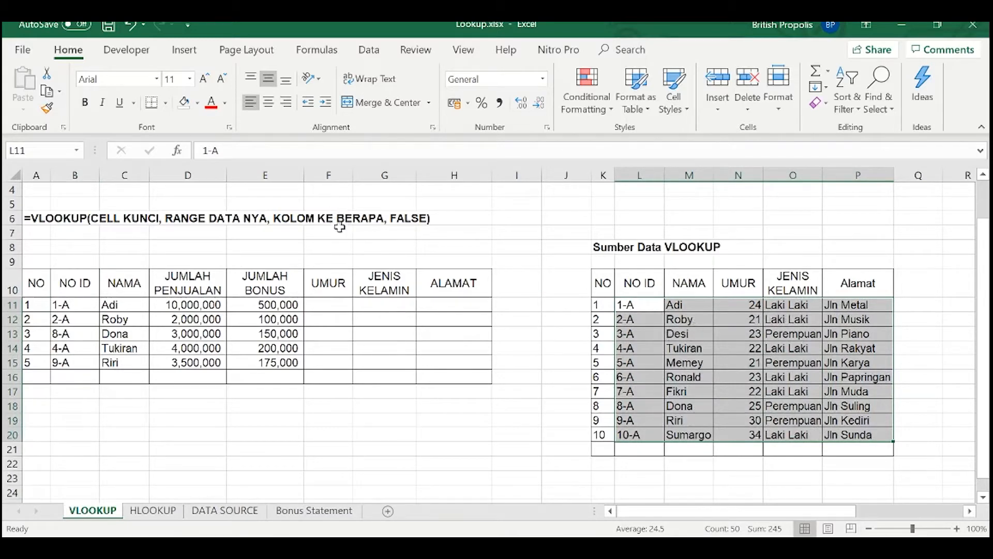
pyautogui.click(419, 262)
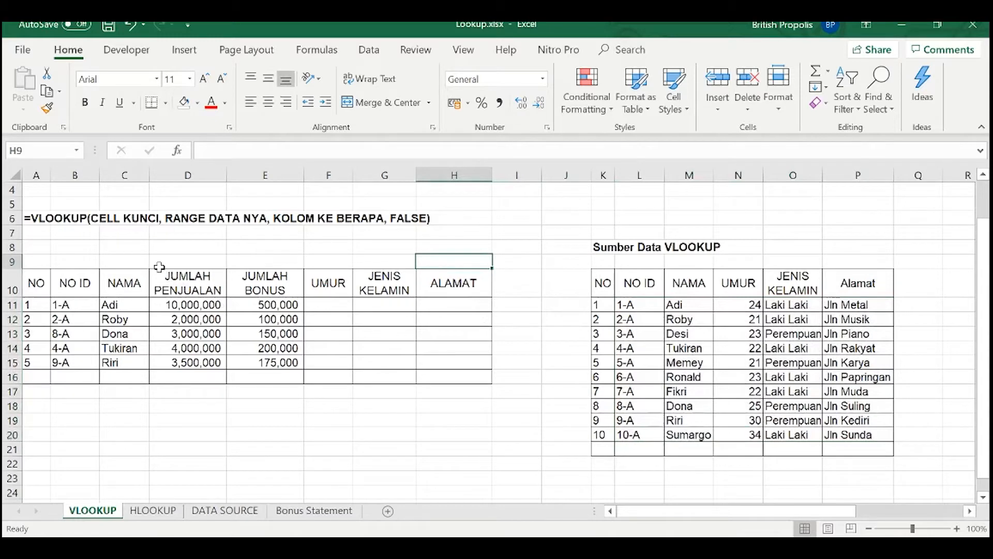
pyautogui.click(230, 317)
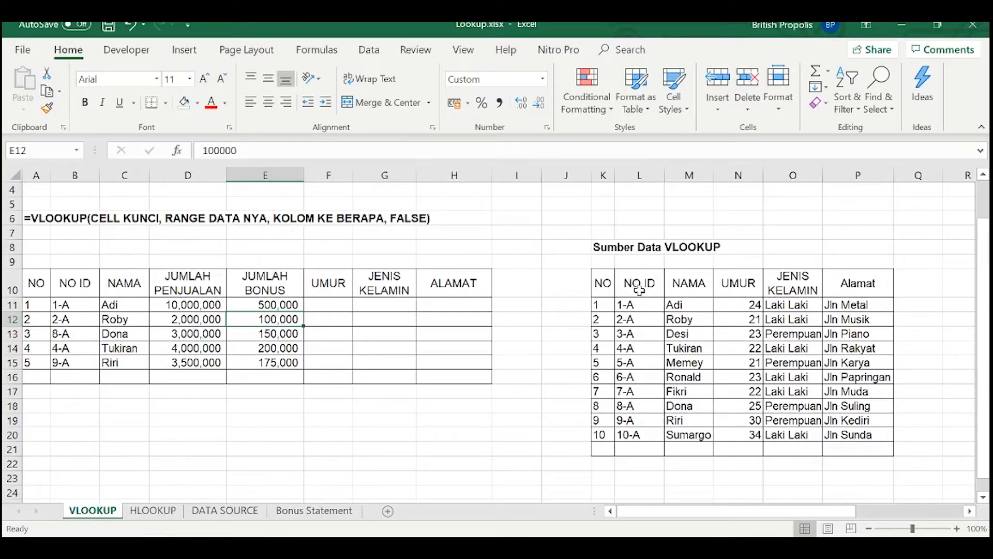
# Step: Fill the source table's NO ID column, L10:L20, with yellow
pyautogui.moveTo(634, 283); pyautogui.dragTo(643, 437)
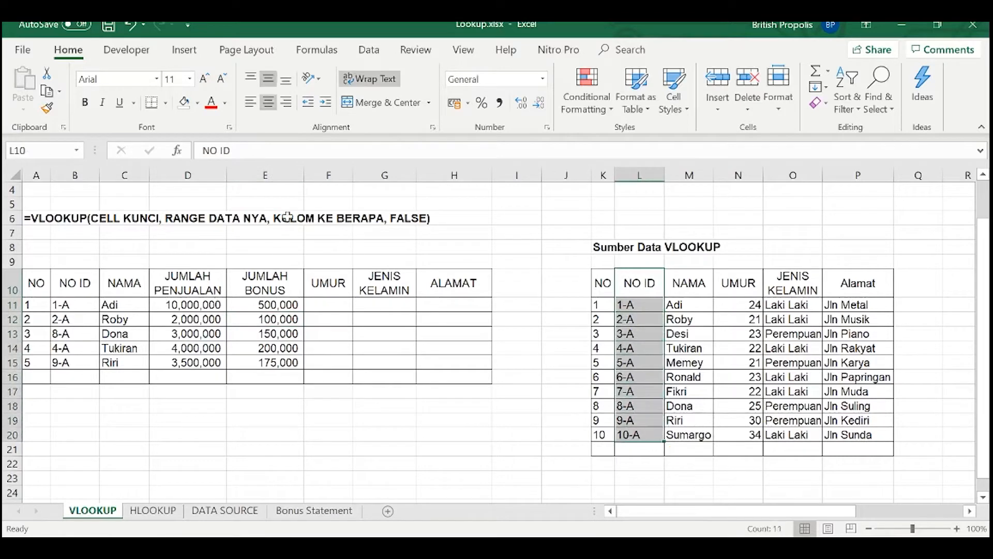
pyautogui.click(198, 103)
pyautogui.click(218, 219)
pyautogui.click(563, 323)
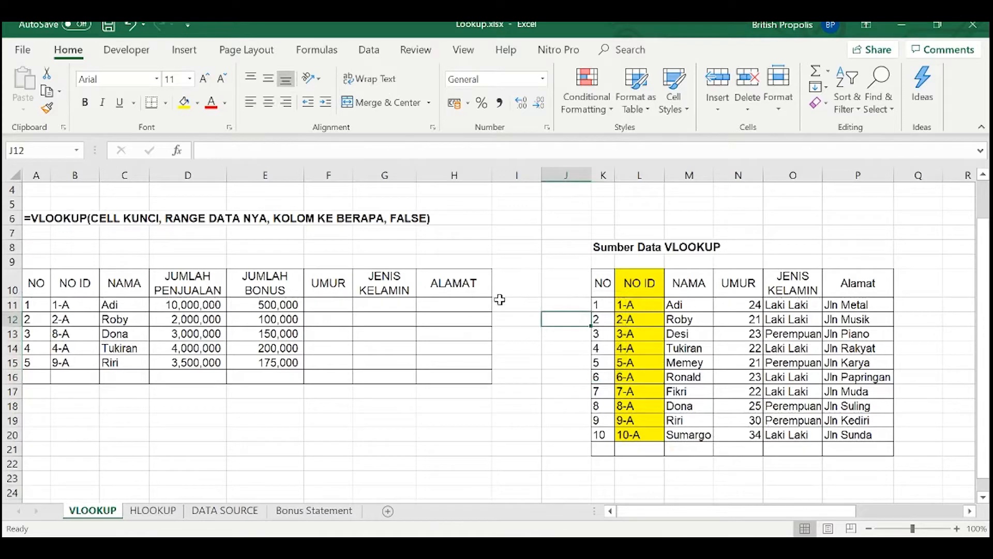
# Step: Fill the first record of the source table, L11:P11, with light green
pyautogui.moveTo(636, 305); pyautogui.dragTo(865, 305)
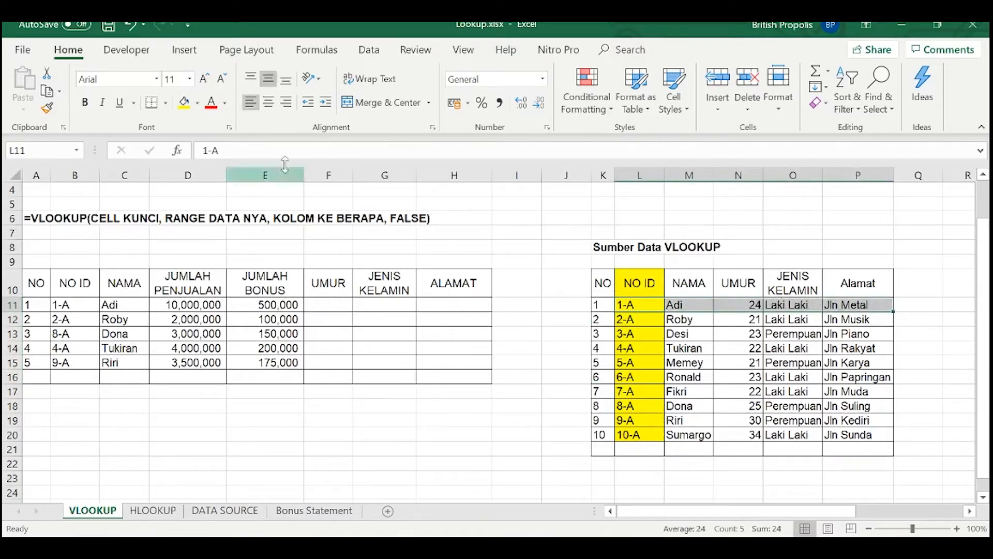
pyautogui.click(197, 103)
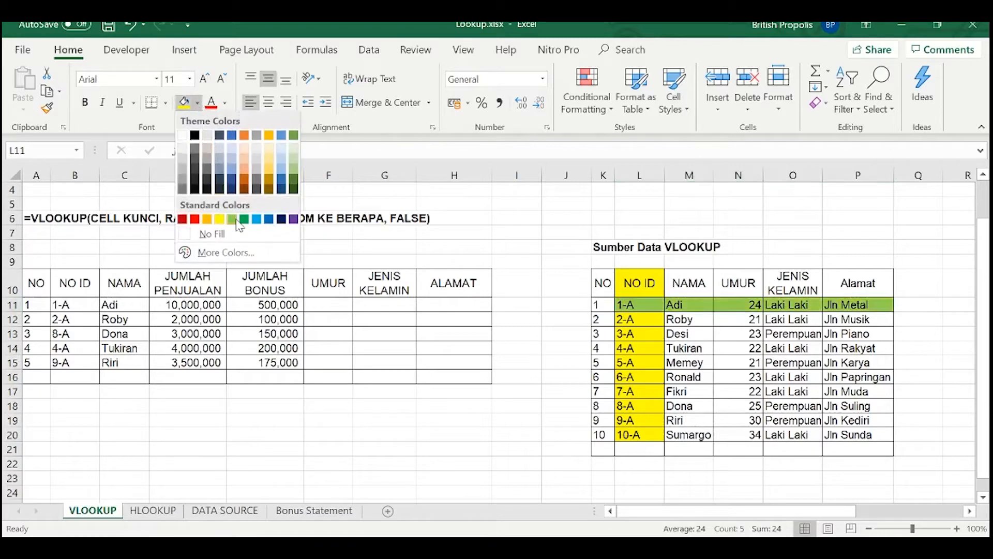
pyautogui.click(232, 220)
pyautogui.click(656, 329)
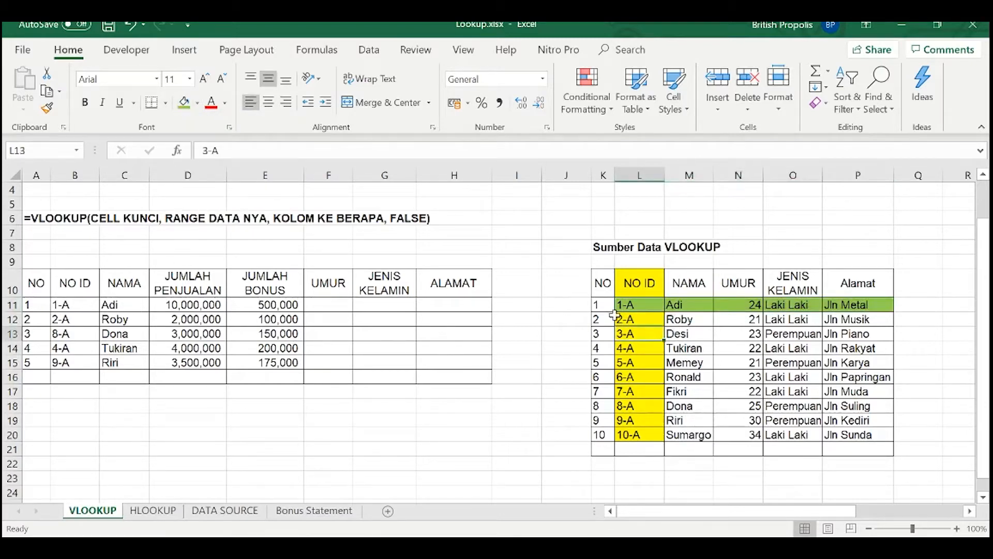
# Step: On the HLOOKUP sheet, fill the source table's NO ID values M7:V7 with light green
pyautogui.click(153, 511)
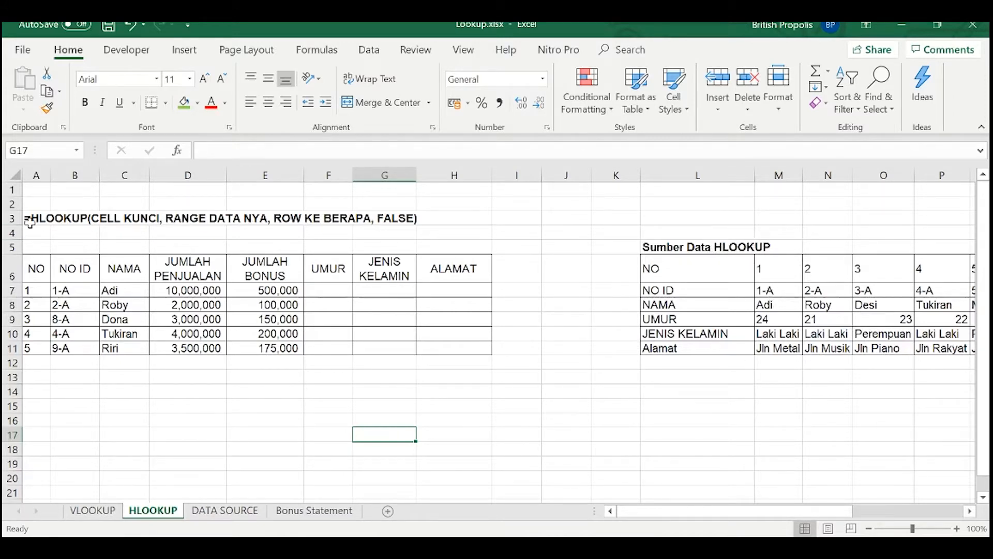
pyautogui.click(806, 315)
pyautogui.moveTo(768, 291); pyautogui.dragTo(851, 294)
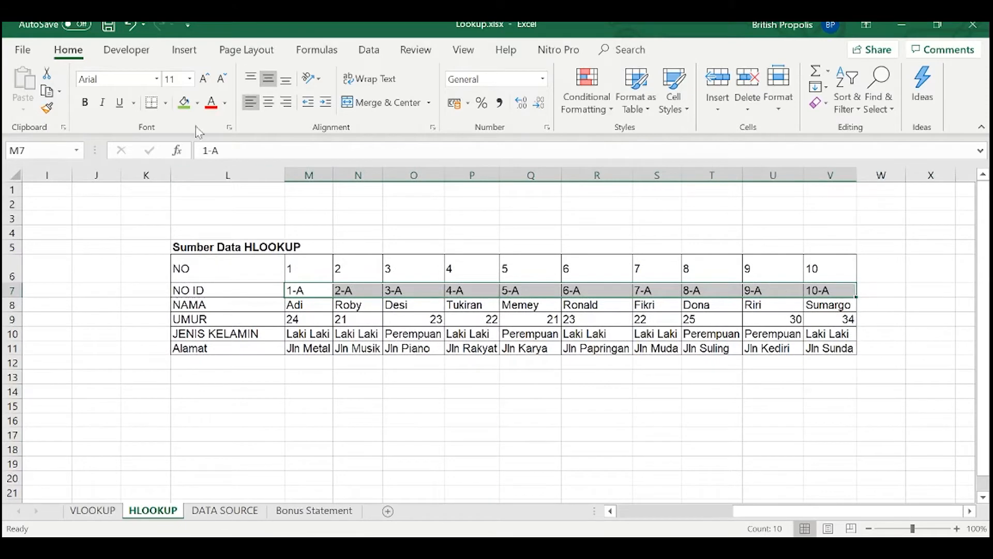
pyautogui.click(184, 102)
# Step: Fill the first record's column in the HLOOKUP source table, M7:M11, with light orange
pyautogui.moveTo(801, 517); pyautogui.dragTo(694, 514)
pyautogui.moveTo(745, 289); pyautogui.dragTo(750, 349)
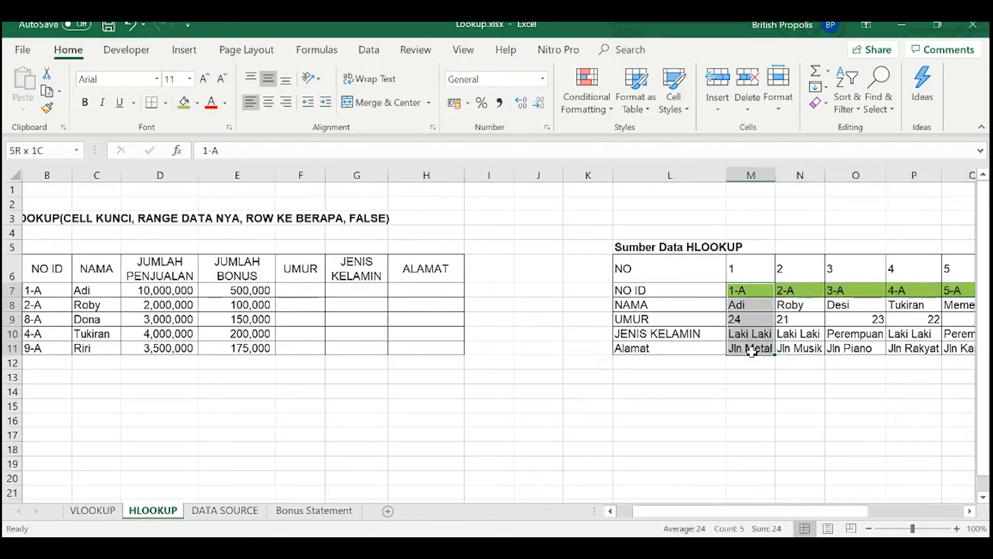
pyautogui.click(198, 103)
pyautogui.click(242, 159)
pyautogui.click(416, 333)
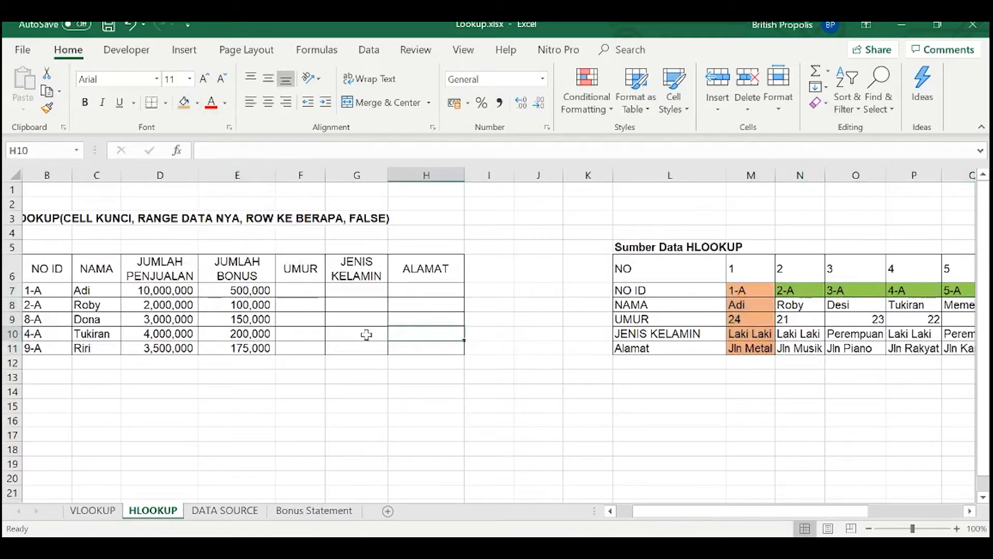
pyautogui.click(50, 290)
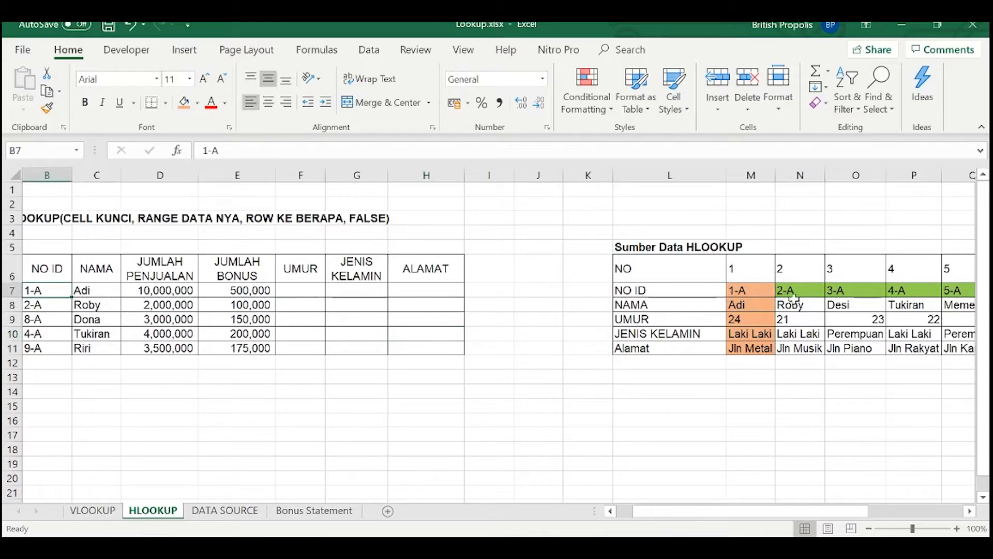
# Step: Remove the fill color from the HLOOKUP source table's records, M7:V11
pyautogui.moveTo(806, 512); pyautogui.dragTo(855, 513)
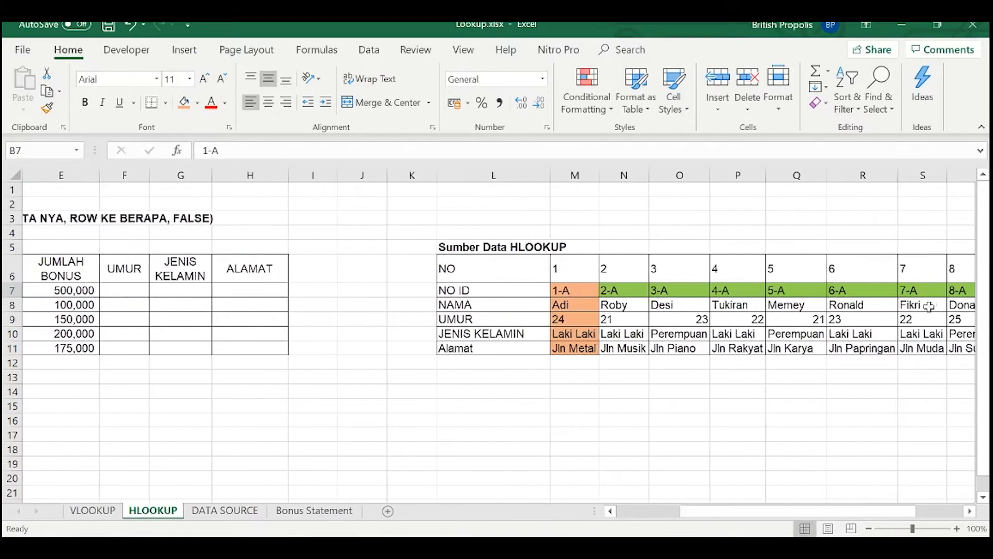
pyautogui.click(624, 420)
pyautogui.moveTo(575, 289); pyautogui.dragTo(831, 349)
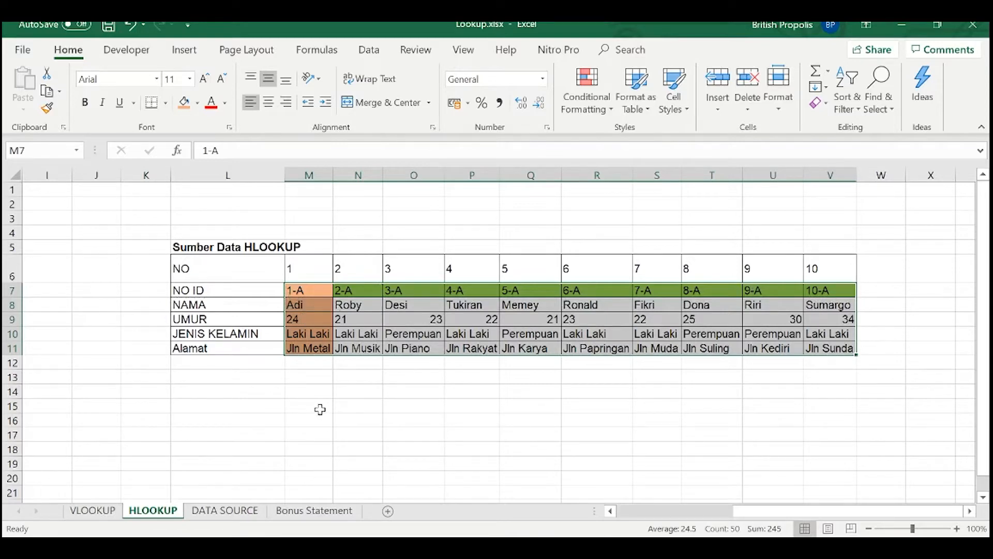
pyautogui.click(197, 102)
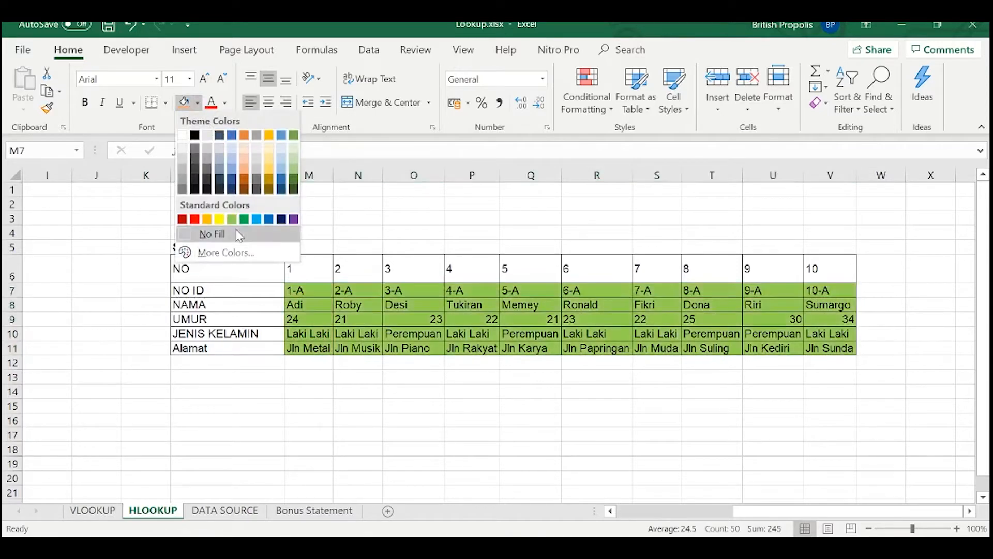
pyautogui.click(217, 232)
pyautogui.click(347, 339)
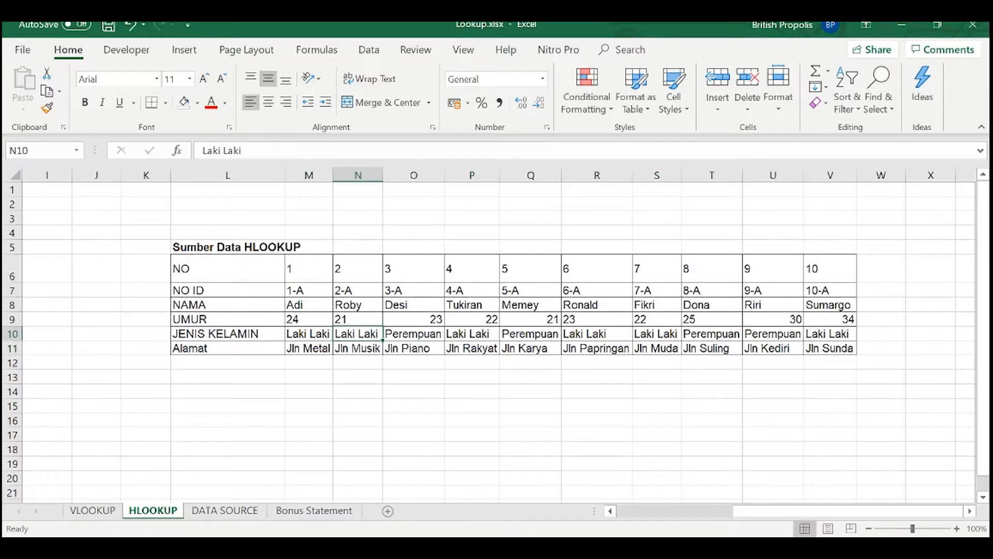
# Step: On the VLOOKUP sheet, remove the fill color from the source table range L10:P20
pyautogui.click(93, 511)
pyautogui.moveTo(652, 283); pyautogui.dragTo(882, 436)
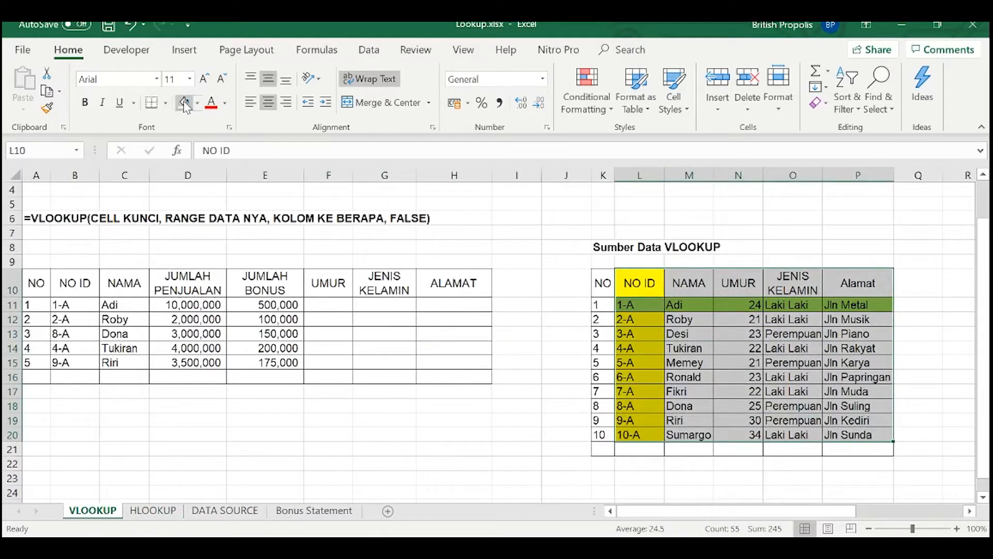
# Step: Compare the layout of the NO ID keys in the source tables of the VLOOKUP and HLOOKUP sheets
pyautogui.moveTo(640, 284); pyautogui.dragTo(642, 433)
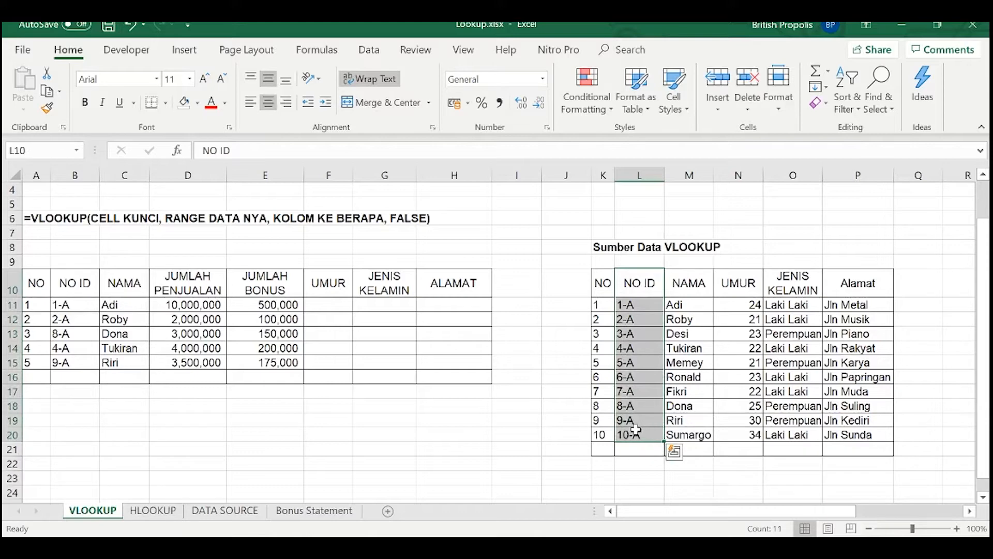
pyautogui.click(153, 510)
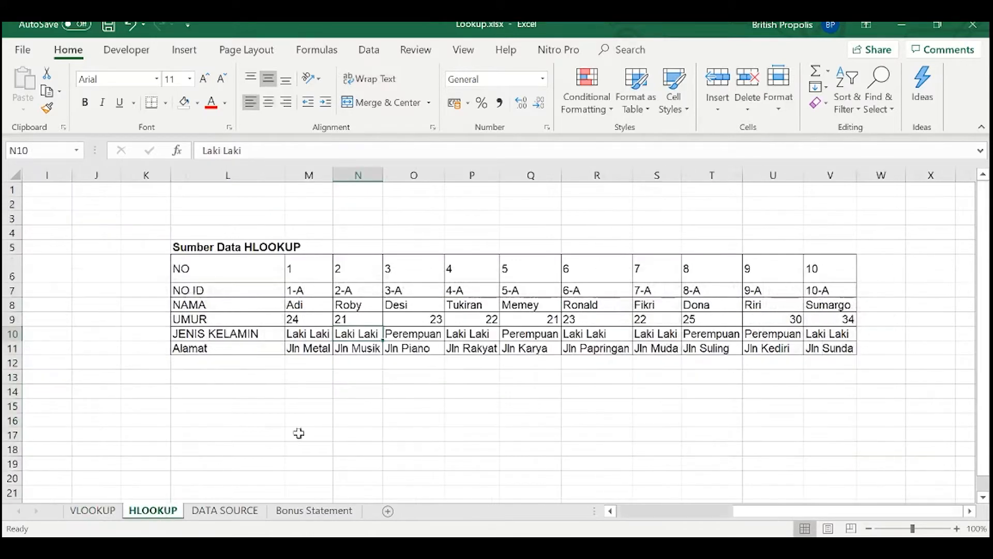
pyautogui.moveTo(311, 294); pyautogui.dragTo(828, 290)
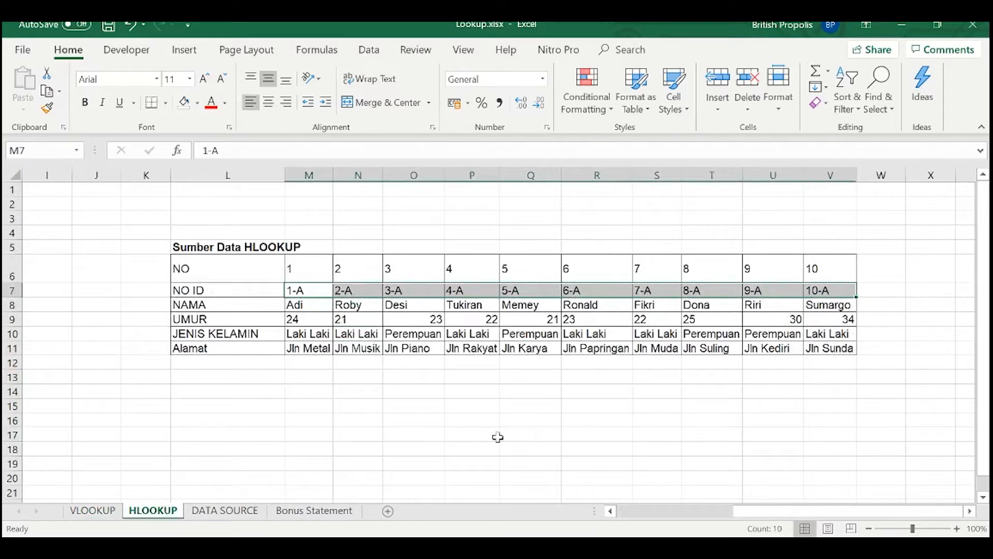
pyautogui.click(93, 510)
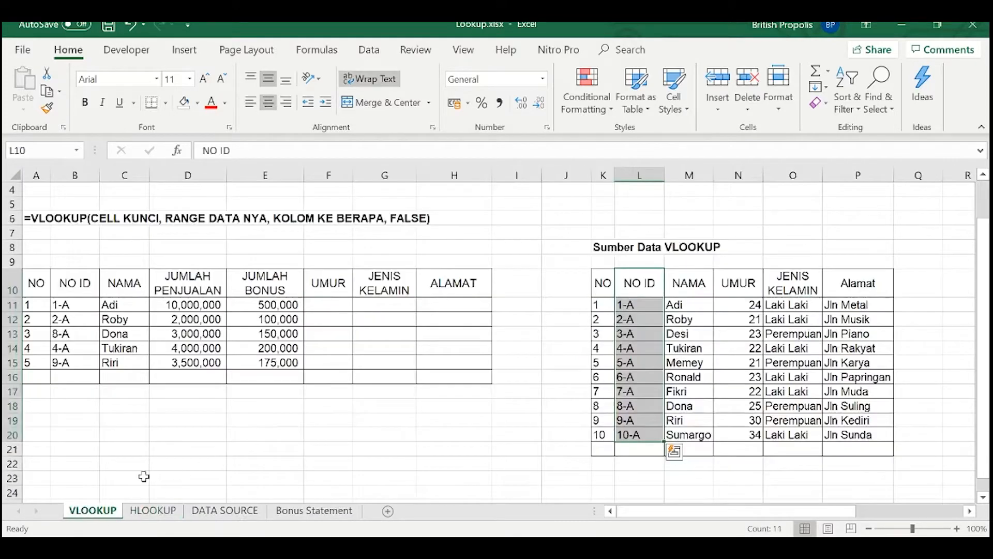
pyautogui.click(607, 321)
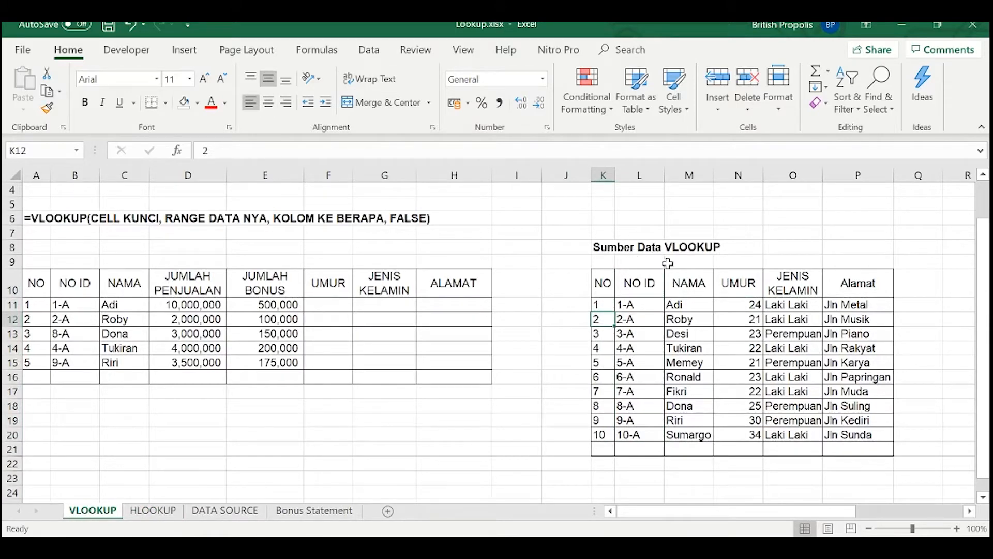
pyautogui.click(672, 336)
pyautogui.moveTo(745, 512); pyautogui.dragTo(720, 514)
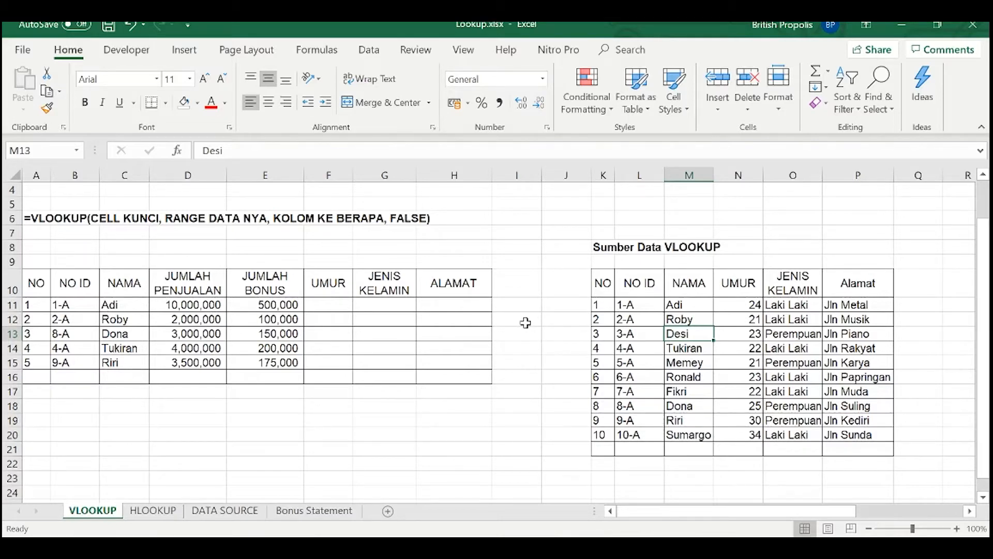
# Step: Relate the empty UMUR column to the NO ID keys in the source table and in the sales table
pyautogui.click(388, 333)
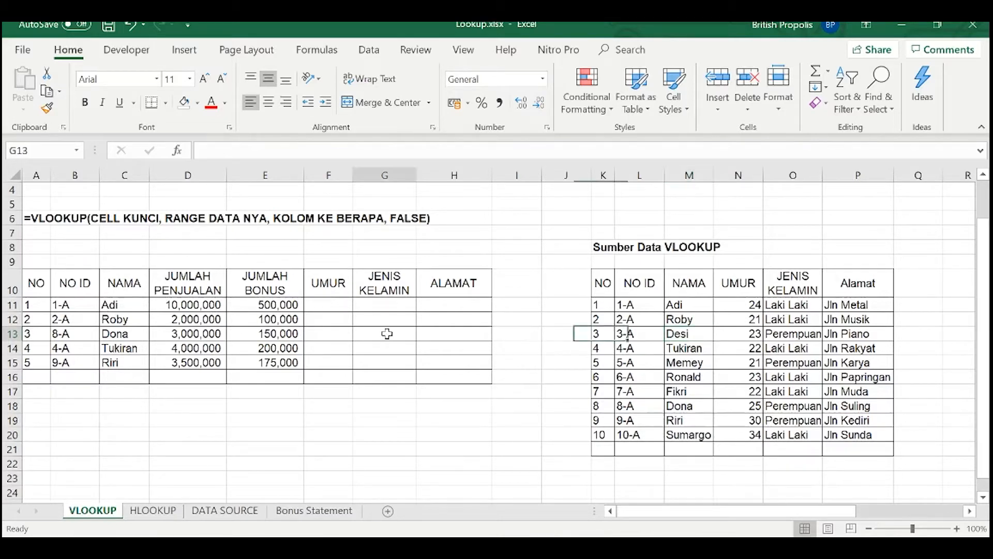
pyautogui.click(337, 306)
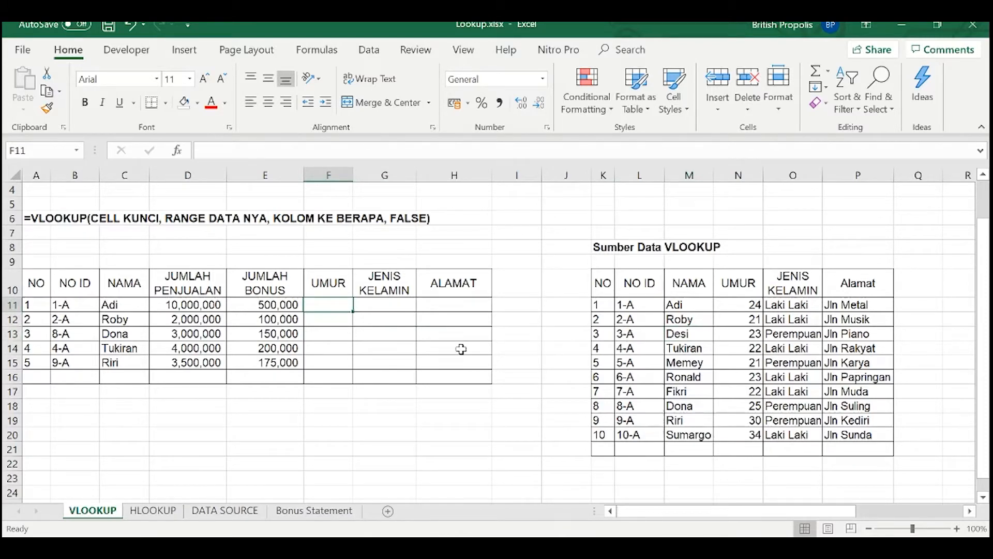
pyautogui.press('Up')
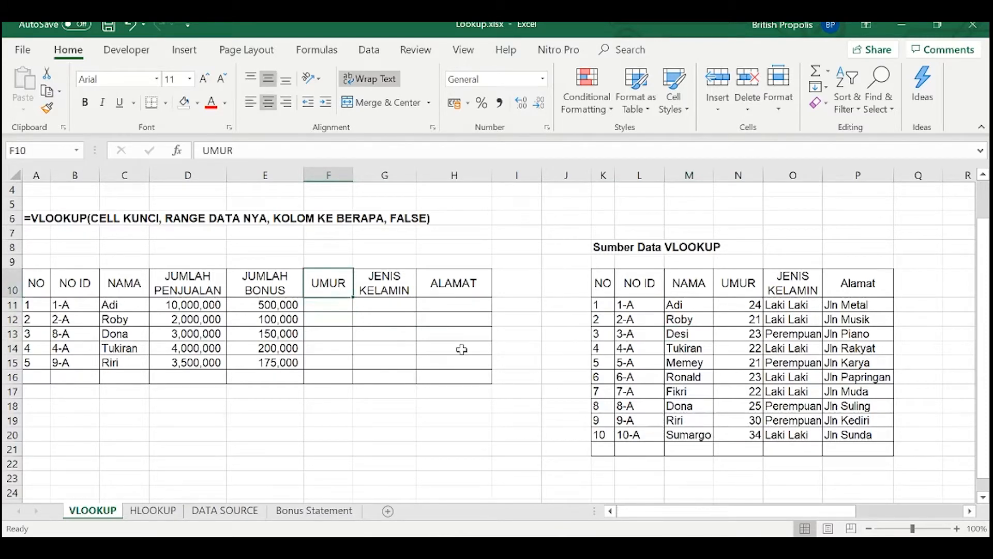
pyautogui.press('Right')
pyautogui.press('Right')
pyautogui.press('Right')
pyautogui.press('Right')
pyautogui.press('Right')
pyautogui.press('Right')
pyautogui.press('Right')
pyautogui.press('Right')
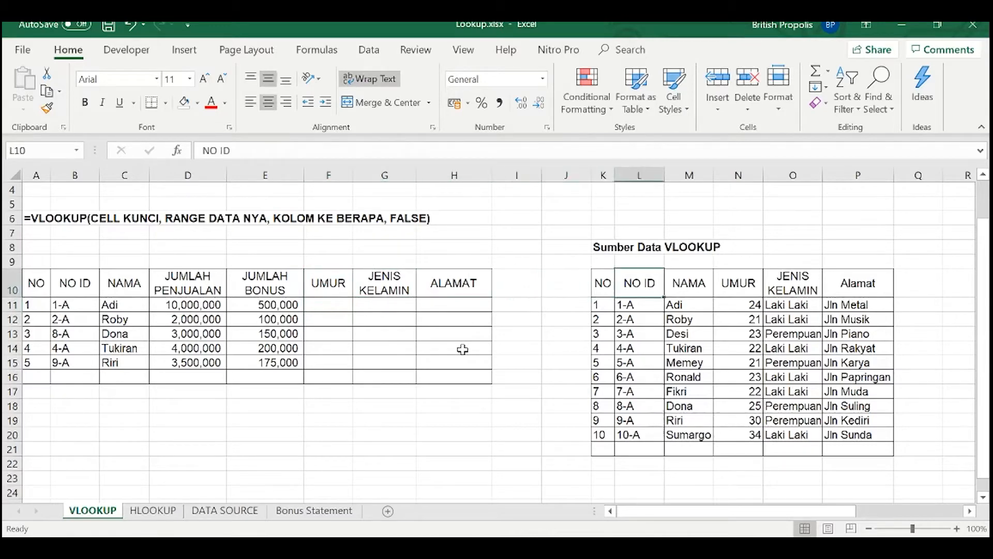
pyautogui.press('Left')
pyautogui.press('Left')
pyautogui.press('Down')
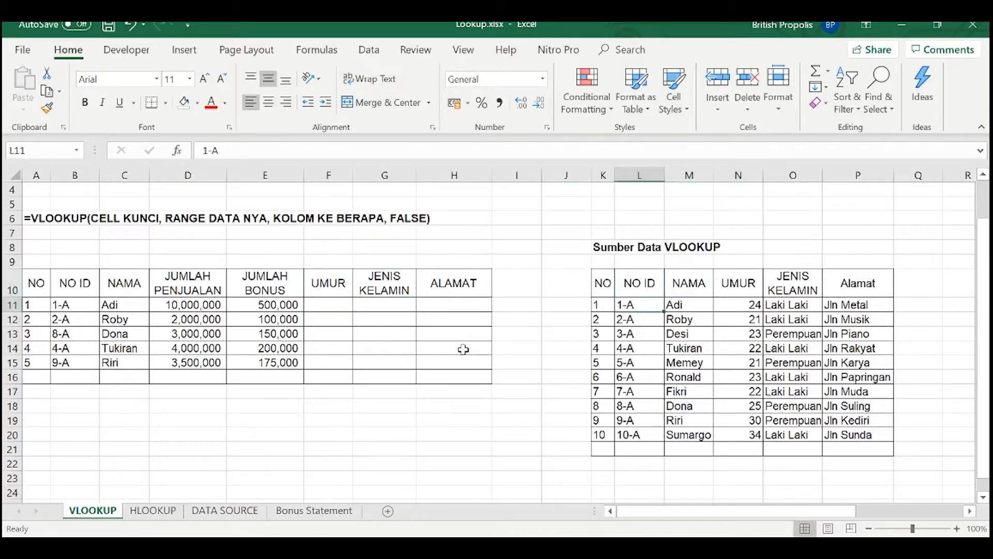
pyautogui.press('Left')
pyautogui.press('Left')
pyautogui.press('Left')
pyautogui.press('Left')
pyautogui.press('Left')
pyautogui.press('Left')
pyautogui.press('Left')
pyautogui.press('Left')
pyautogui.press('Left')
pyautogui.press('Left')
pyautogui.press('Right')
pyautogui.press('Right')
pyautogui.press('Right')
pyautogui.press('Right')
pyautogui.press('Right')
pyautogui.press('Left')
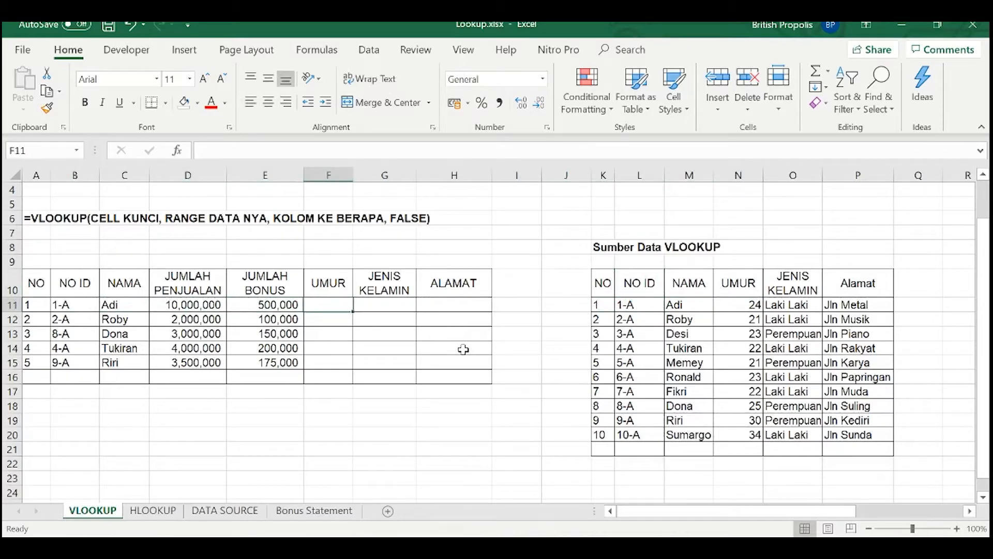
# Step: Look up the first record's UMUR in F11 with the formula =VLOOKUP(B11,L11:P20,3,FALSE)
pyautogui.write('=')
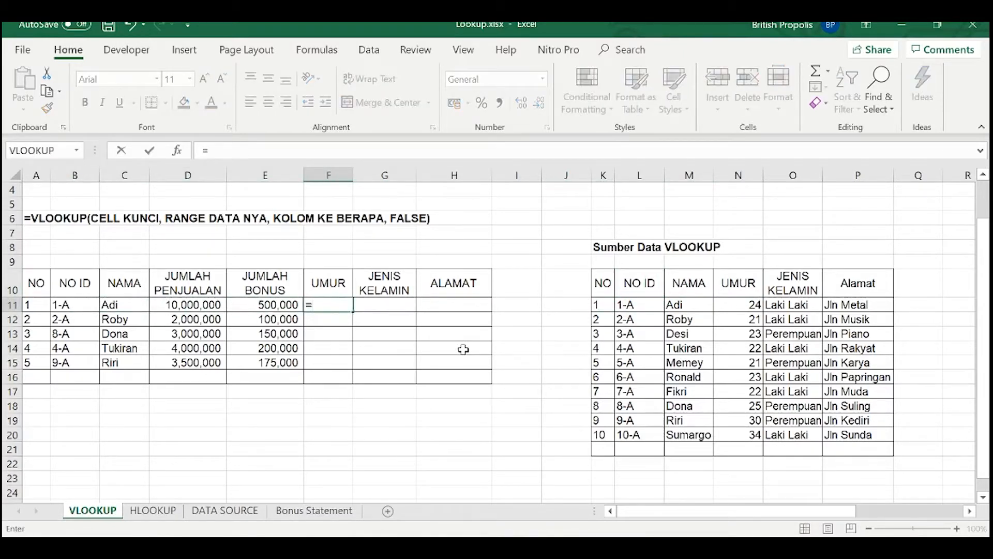
pyautogui.write('vloo')
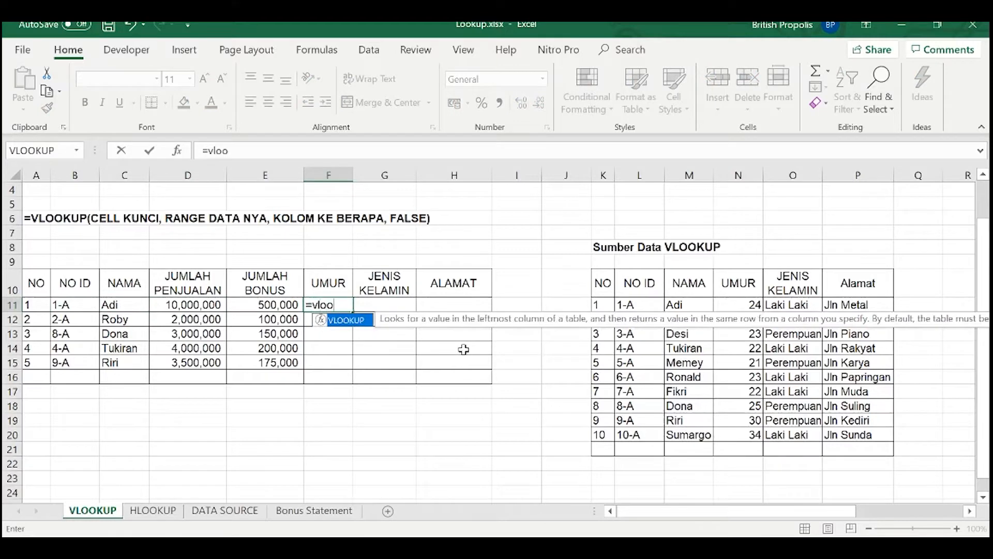
pyautogui.write('kup(')
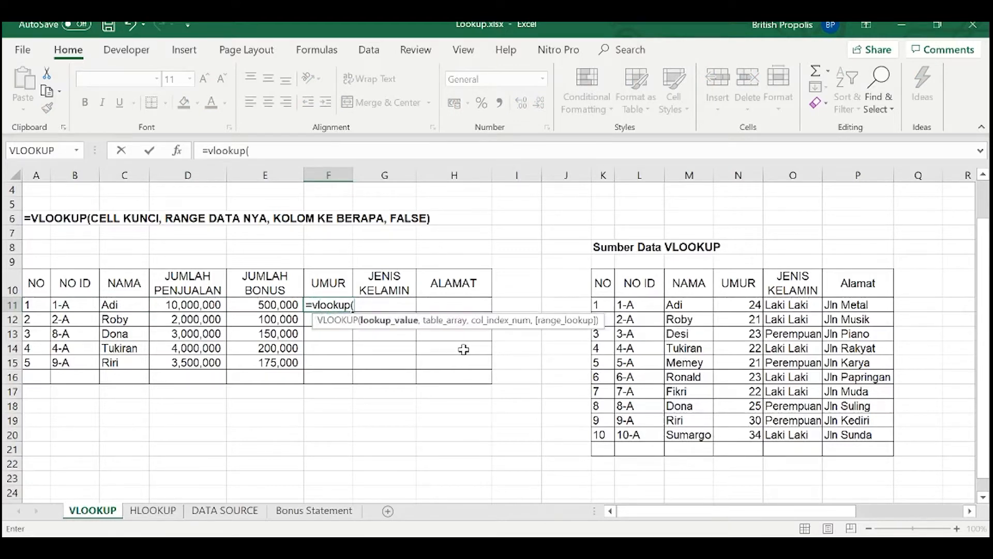
pyautogui.press('Left')
pyautogui.press('Left')
pyautogui.press('Left')
pyautogui.press('Left')
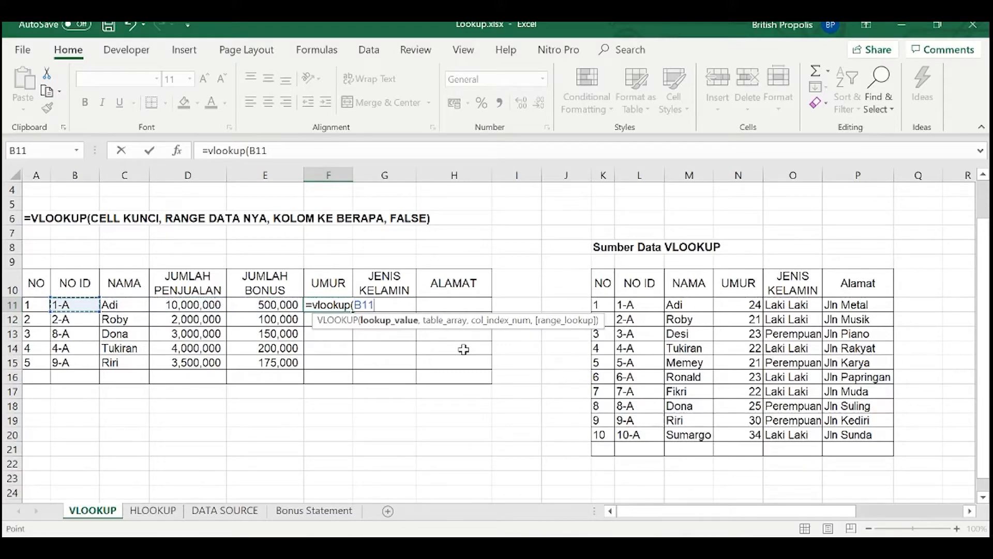
pyautogui.write(',')
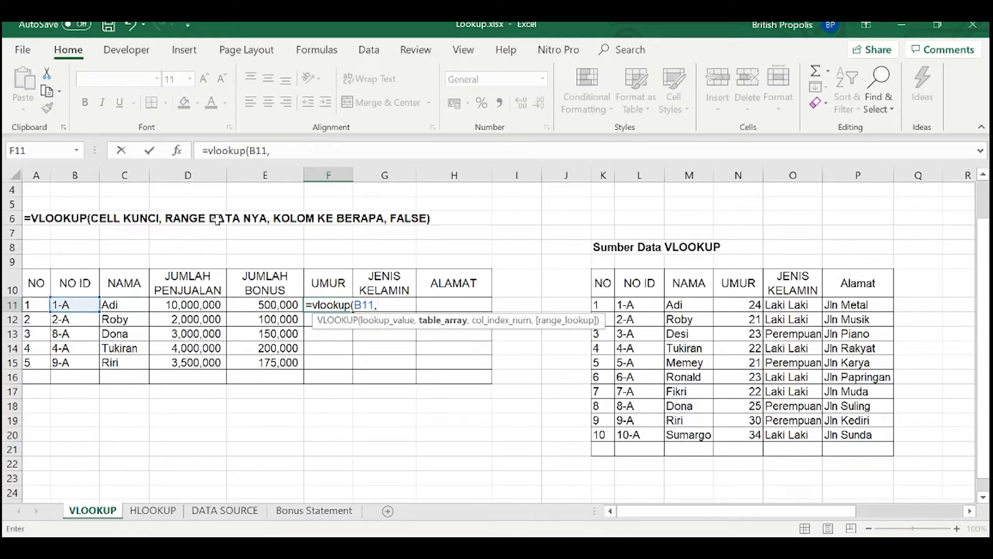
pyautogui.moveTo(628, 306); pyautogui.dragTo(847, 436)
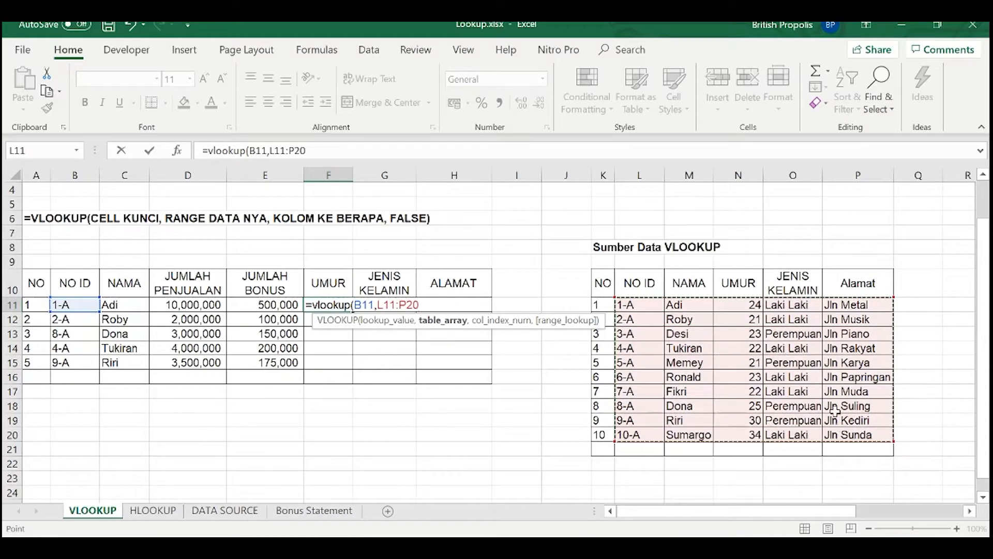
pyautogui.write(',')
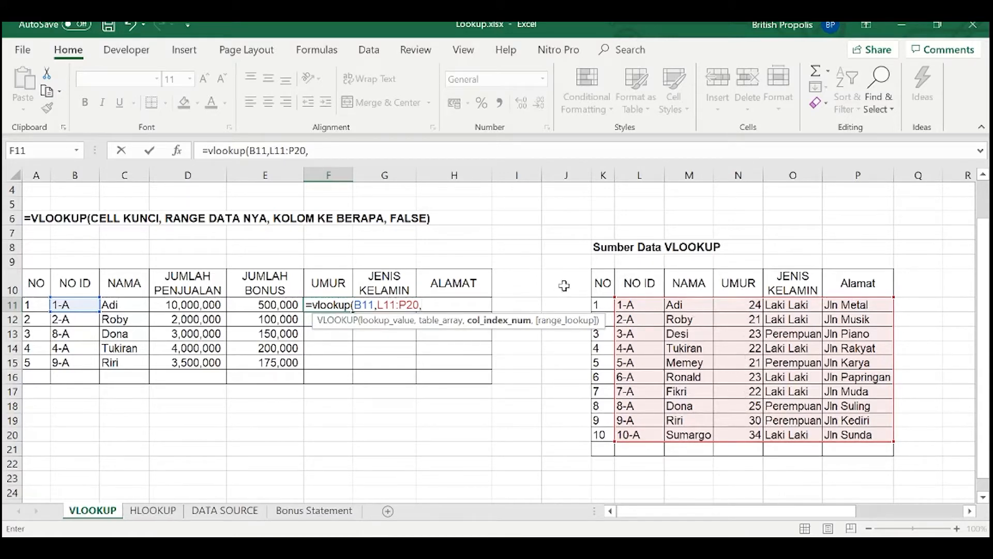
pyautogui.write('3,false')
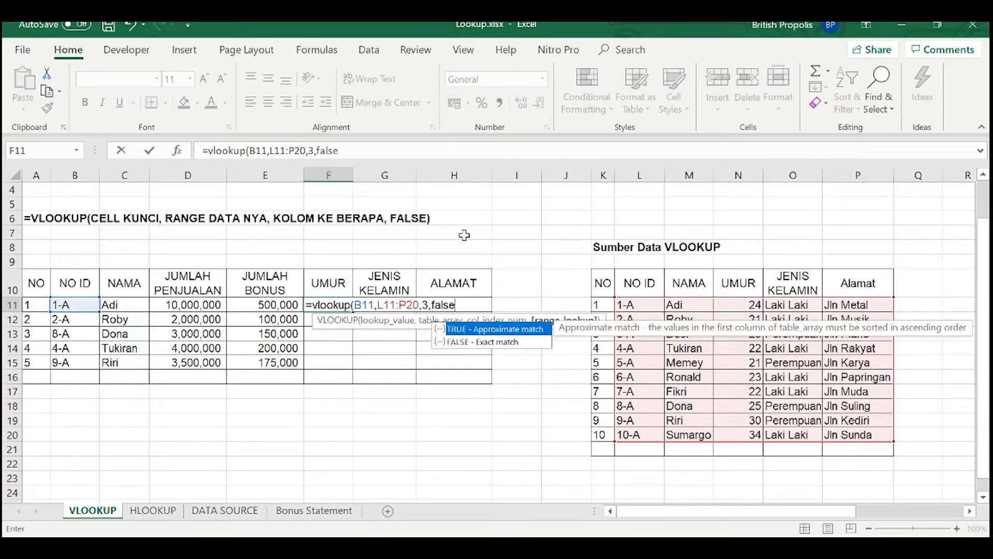
pyautogui.write(')')
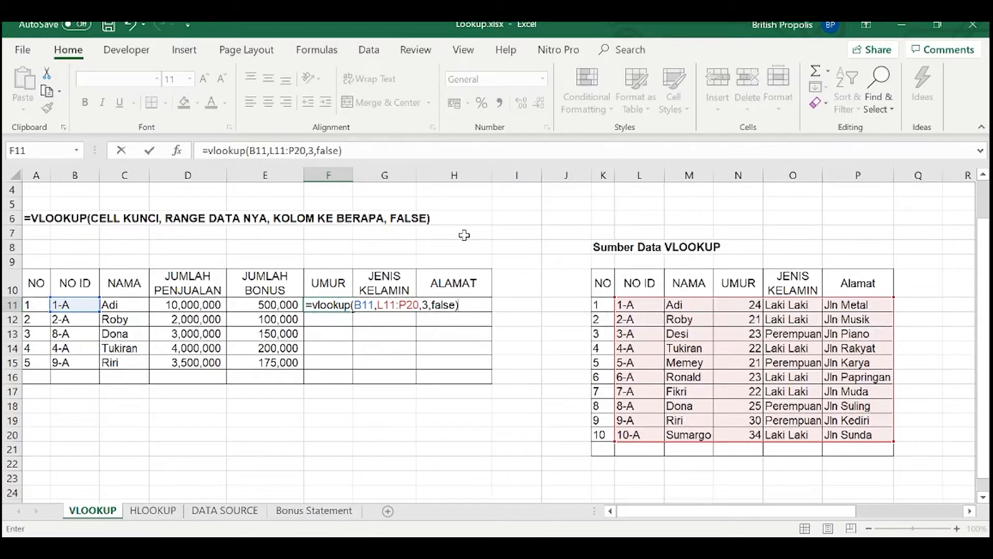
pyautogui.press('Return')
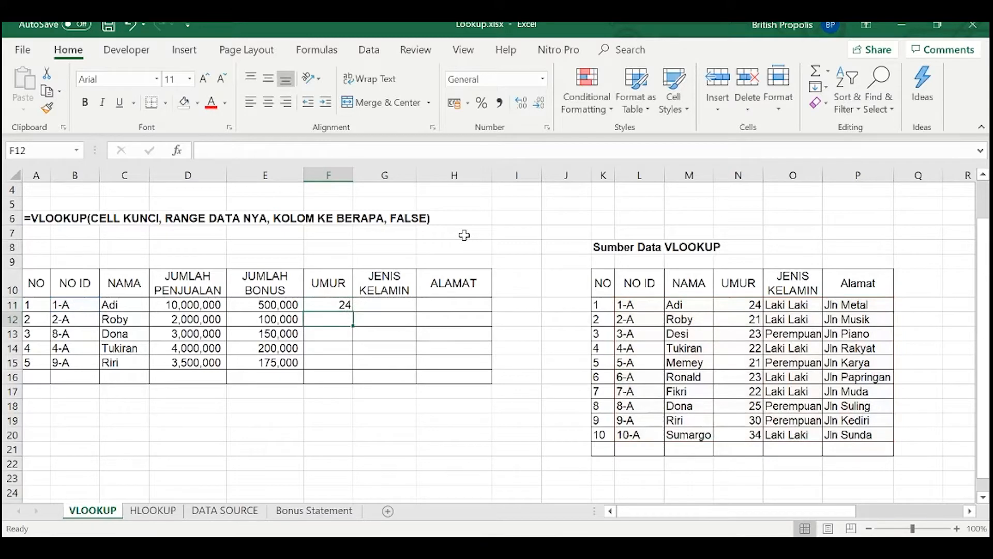
# Step: Review the VLOOKUP formula in F11 against the neighbouring cells and the JENIS KELAMIN header
pyautogui.press('Up')
pyautogui.press('Right')
pyautogui.press('Left')
pyautogui.press('Left')
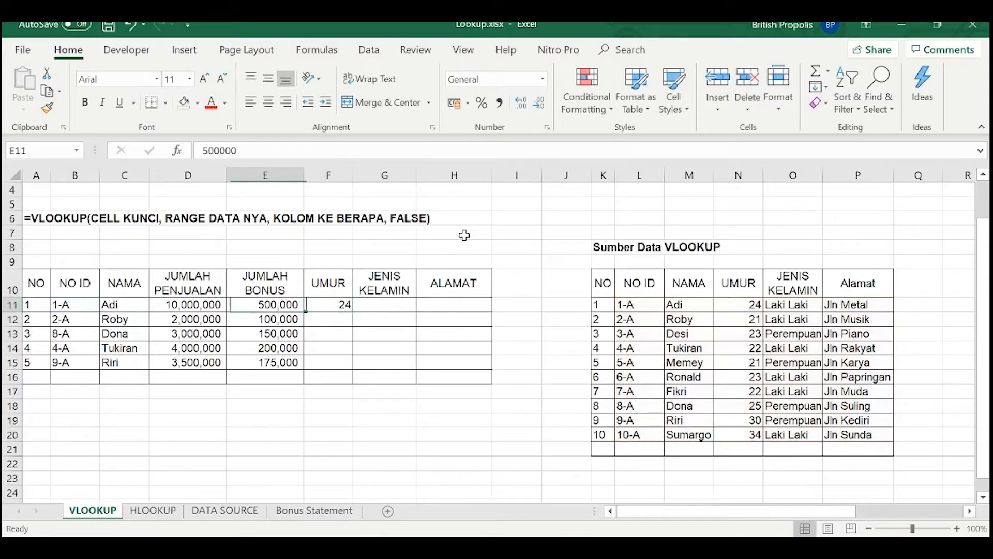
pyautogui.press('Right')
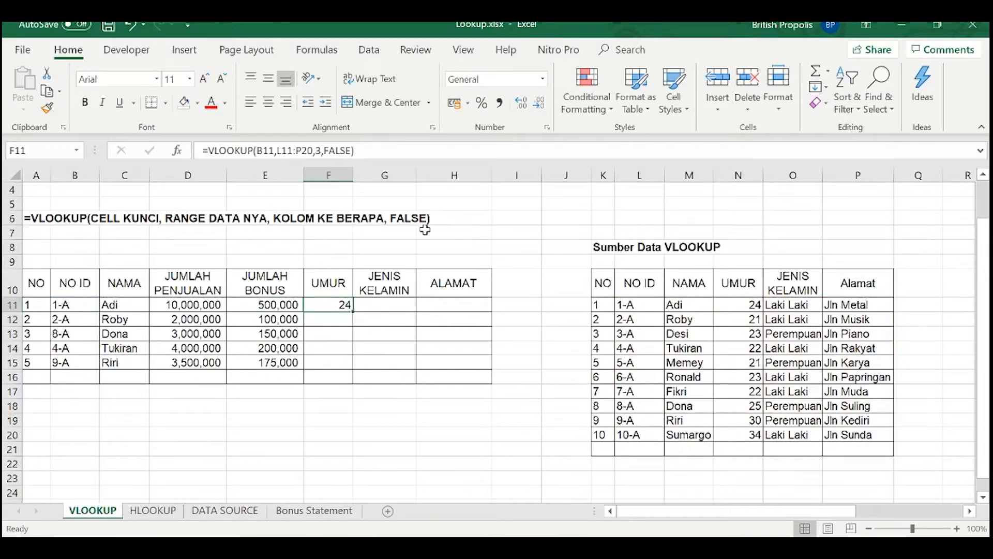
pyautogui.click(380, 282)
pyautogui.click(349, 306)
# Step: Start a VLOOKUP formula for the first record's JENIS KELAMIN in G11, using its NO ID in B11 as the lookup value
pyautogui.click(387, 308)
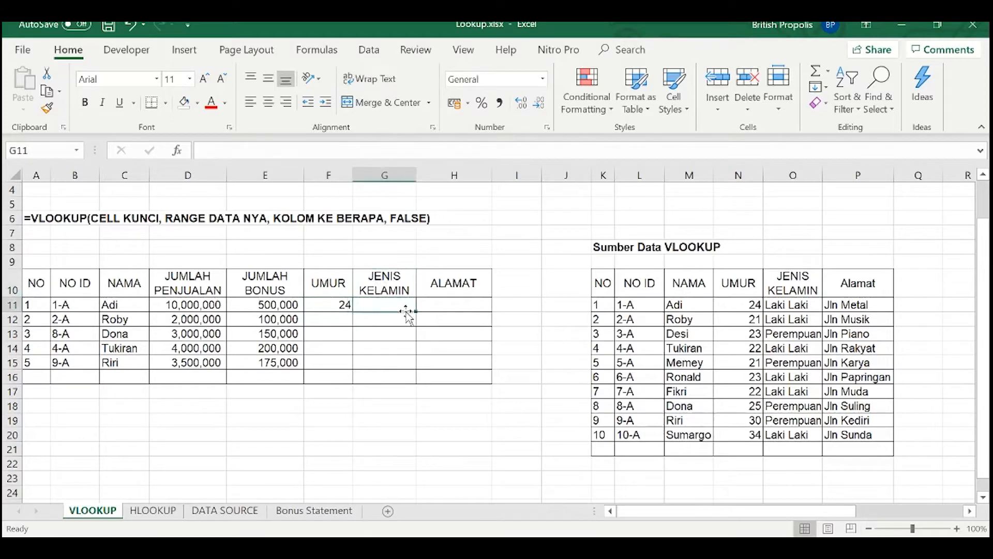
pyautogui.write('=')
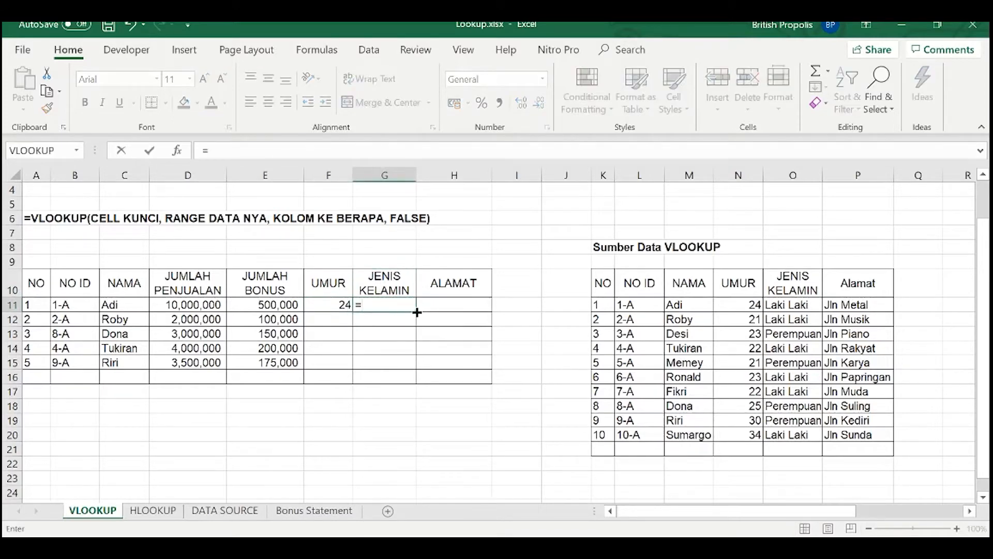
pyautogui.write('vlo')
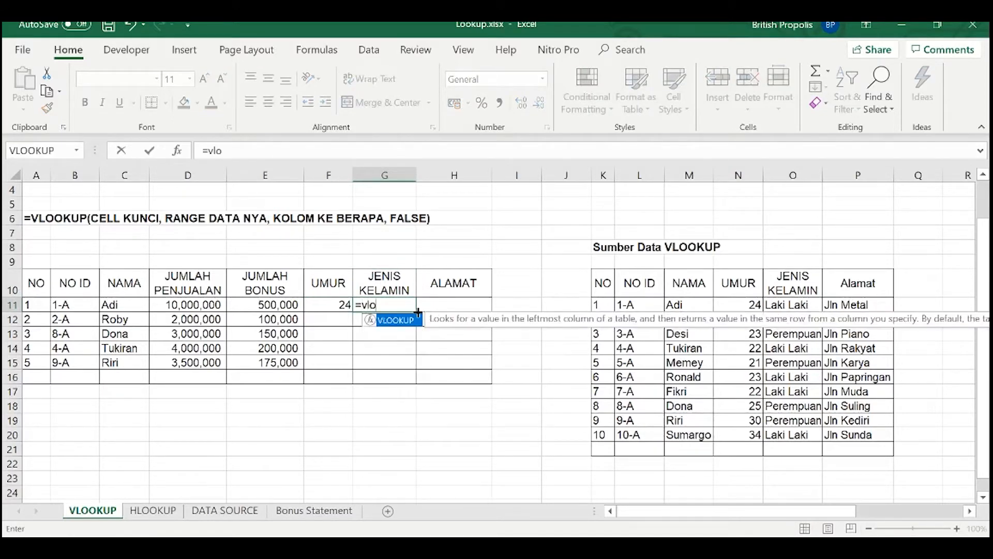
pyautogui.write('okup(')
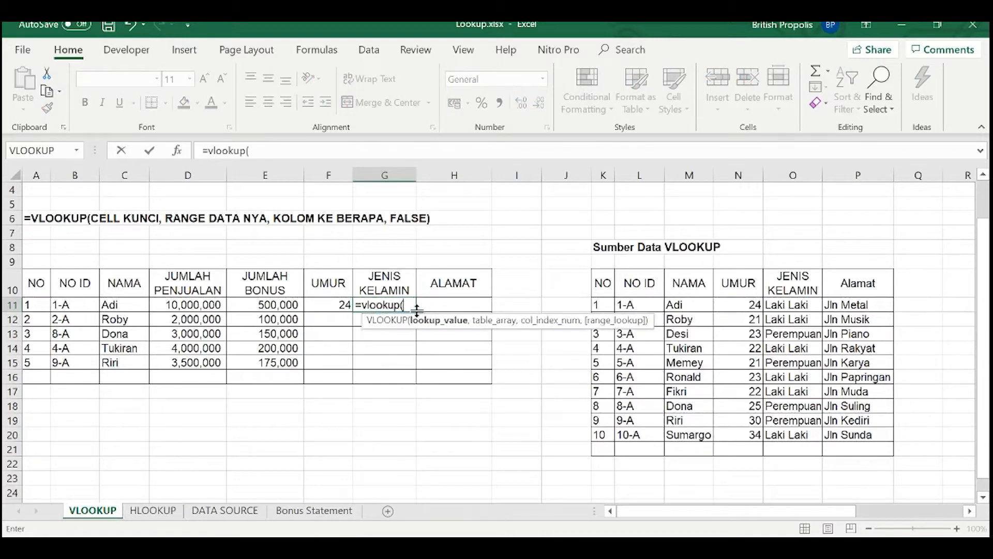
pyautogui.press('Left')
pyautogui.press('Left')
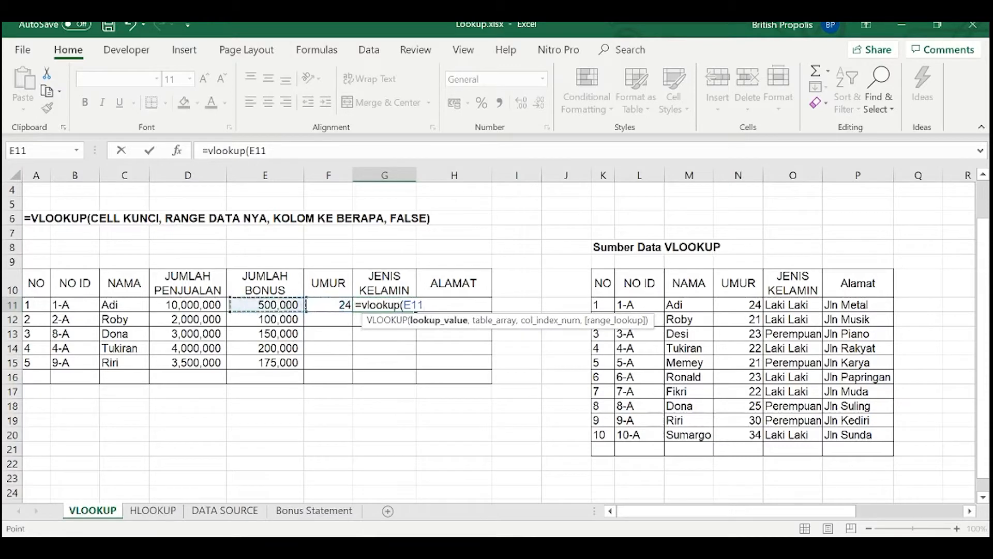
pyautogui.press('Right')
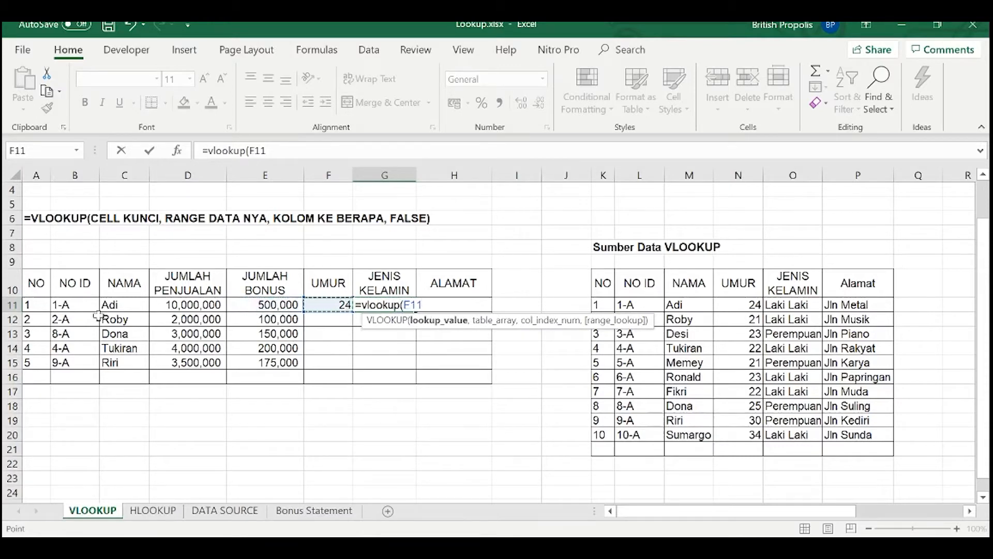
pyautogui.click(75, 304)
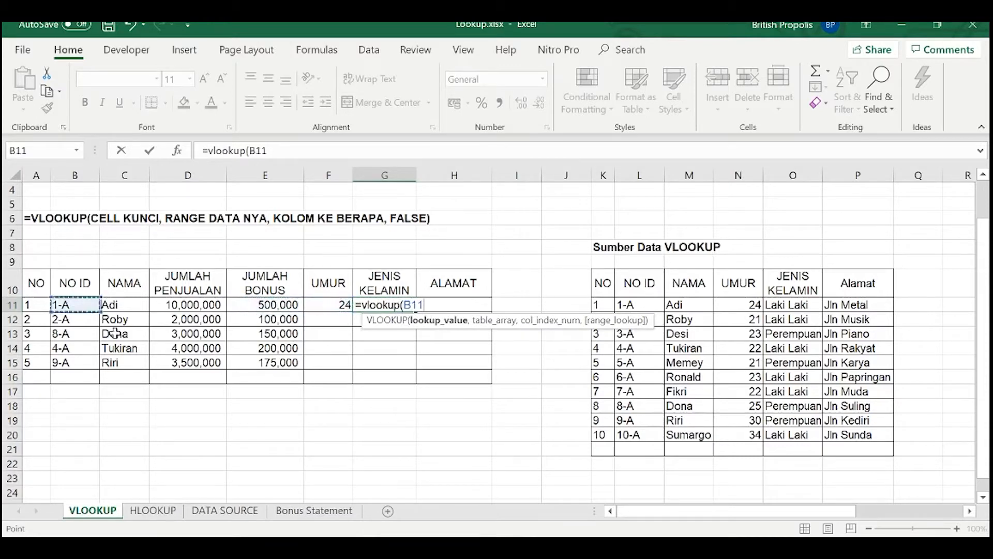
pyautogui.click(322, 305)
pyautogui.press('Left')
pyautogui.press('Left')
pyautogui.press('Left')
pyautogui.press('Left')
pyautogui.press('Left')
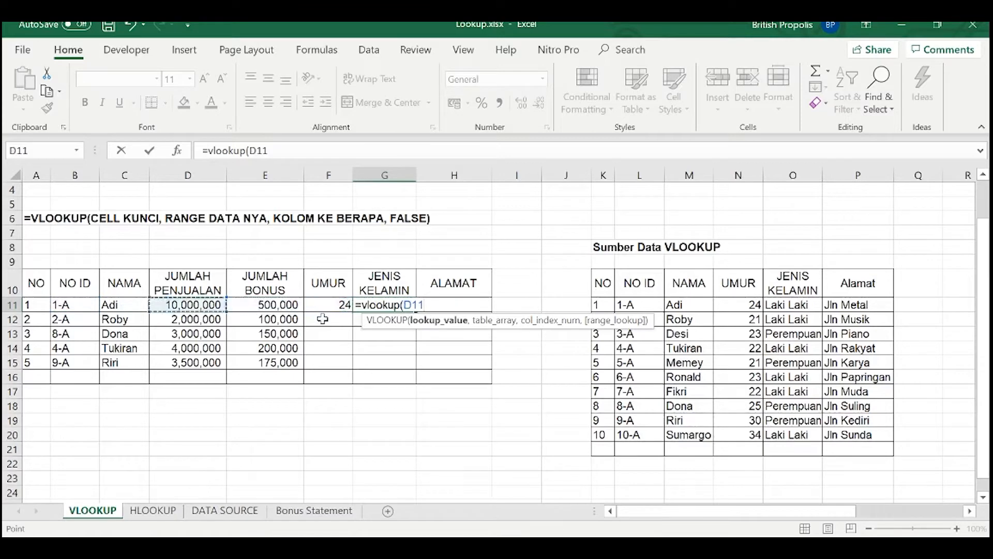
pyautogui.press('Right')
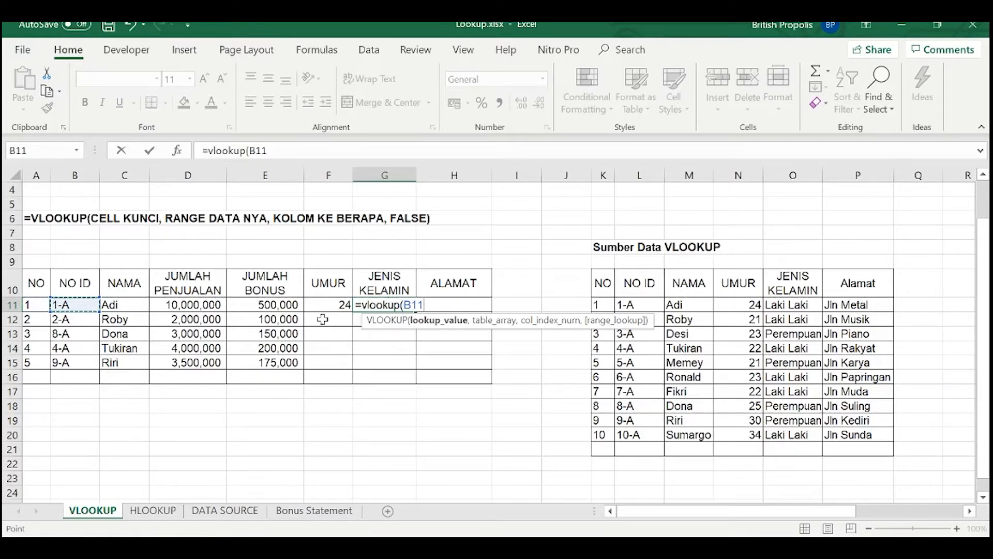
# Step: Set the source data range L11:P20 as the table array of the VLOOKUP formula in G11
pyautogui.write(',')
pyautogui.press('Right')
pyautogui.press('Right')
pyautogui.press('Right')
pyautogui.press('Right')
pyautogui.press('Right')
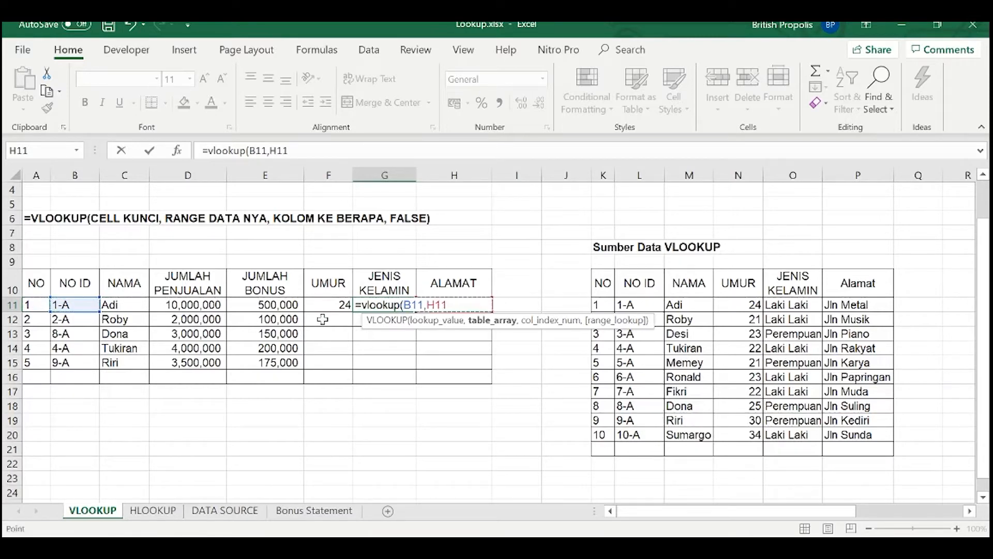
pyautogui.hotkey('shift', 'Right')
pyautogui.hotkey('shift', 'Right')
pyautogui.hotkey('shift', 'Right')
pyautogui.hotkey('shift', 'Right')
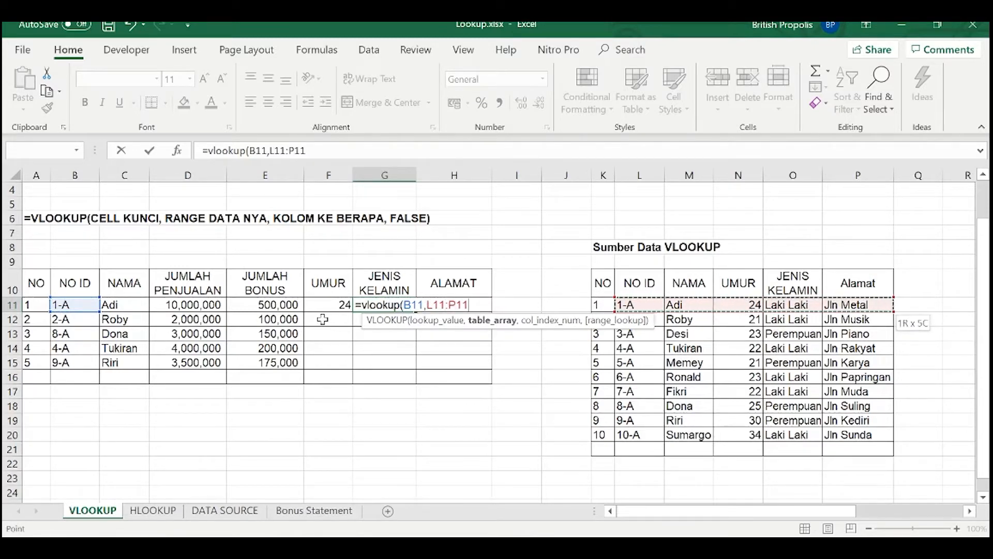
pyautogui.hotkey('shift', 'Down')
pyautogui.hotkey('shift', 'Down')
pyautogui.hotkey('shift', 'Down')
pyautogui.hotkey('shift', 'Down')
pyautogui.hotkey('shift', 'Down')
pyautogui.hotkey('shift', 'Down')
pyautogui.hotkey('shift', 'Down')
pyautogui.hotkey('shift', 'Down')
pyautogui.hotkey('shift', 'Down')
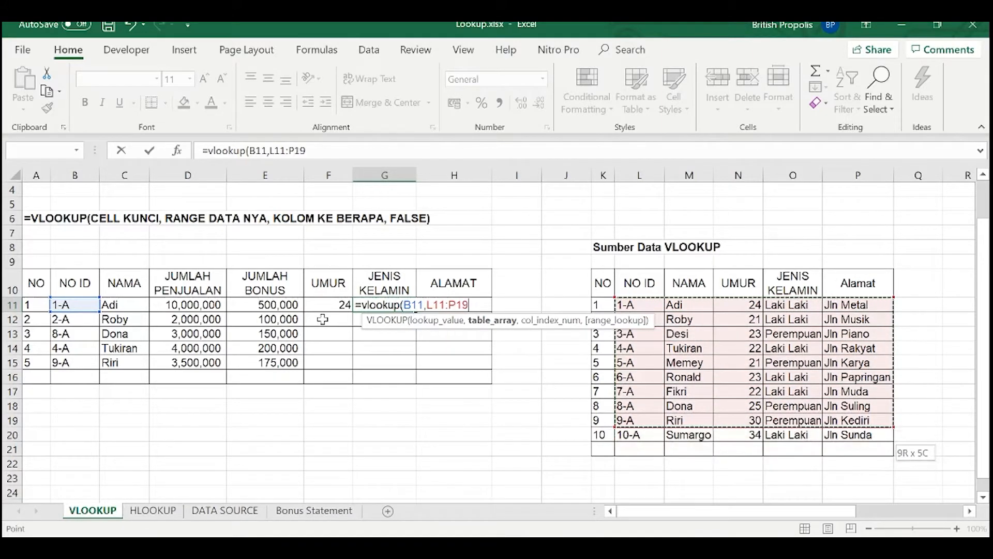
# Step: Complete the G11 formula with column index 4 and FALSE, giving =VLOOKUP(B11,L11:P20,4,FALSE)
pyautogui.write(',4')
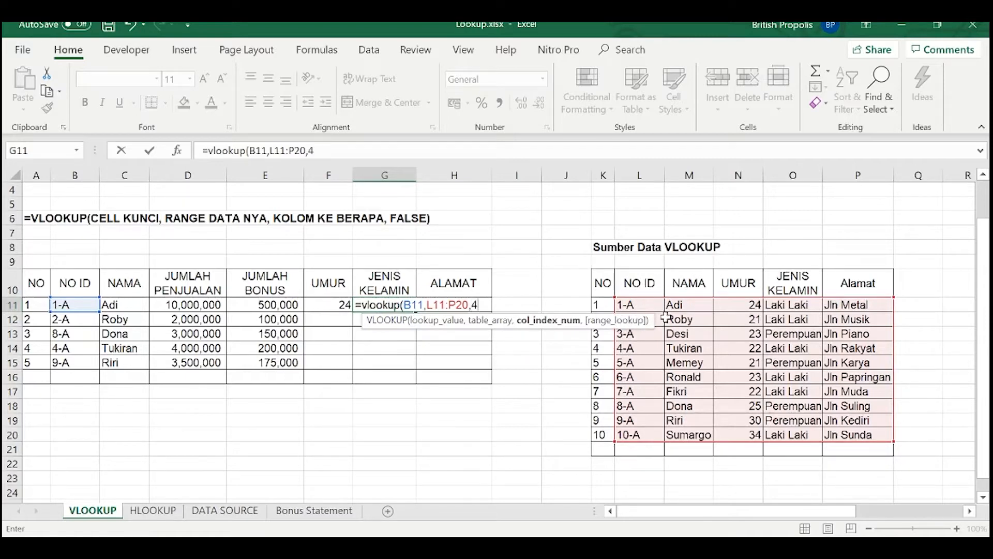
pyautogui.write(',false')
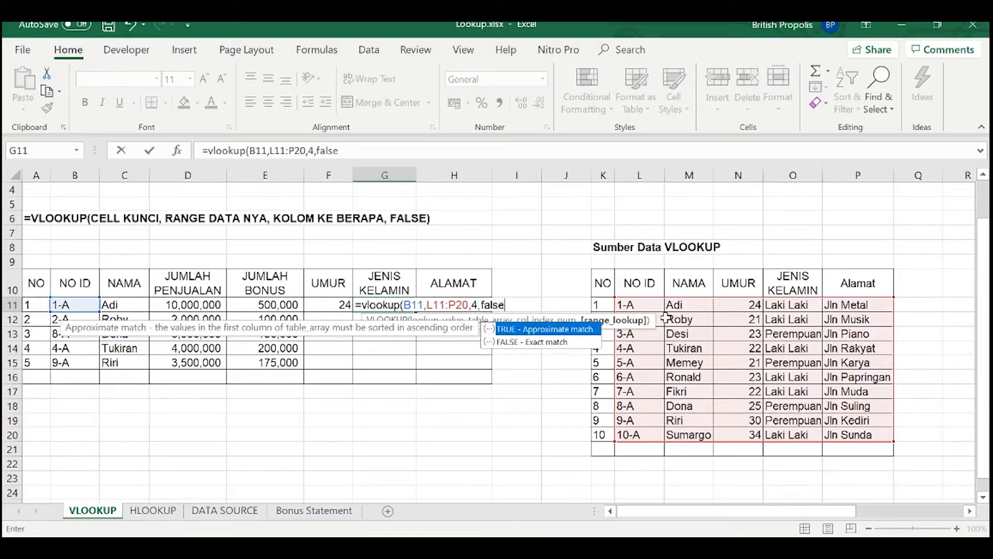
pyautogui.write(')')
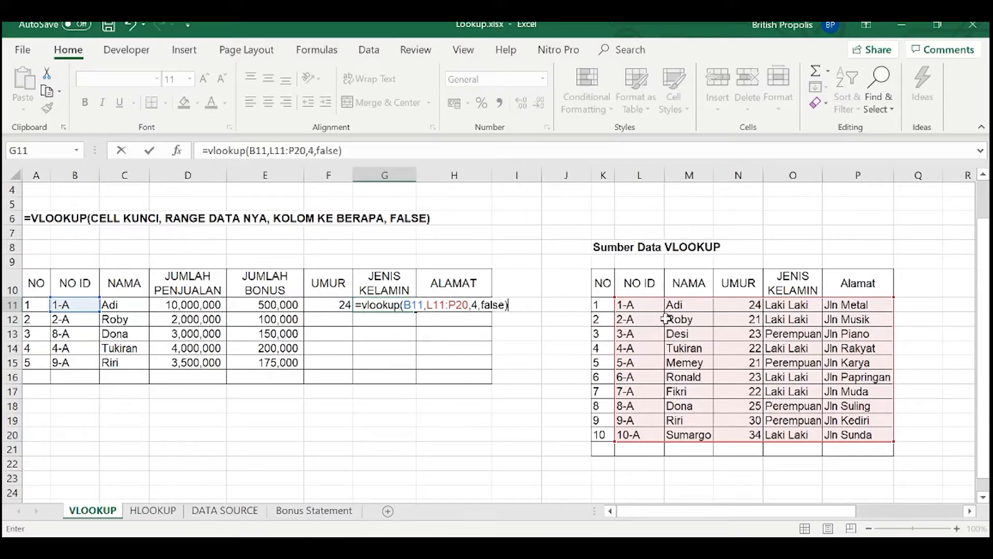
pyautogui.press('Return')
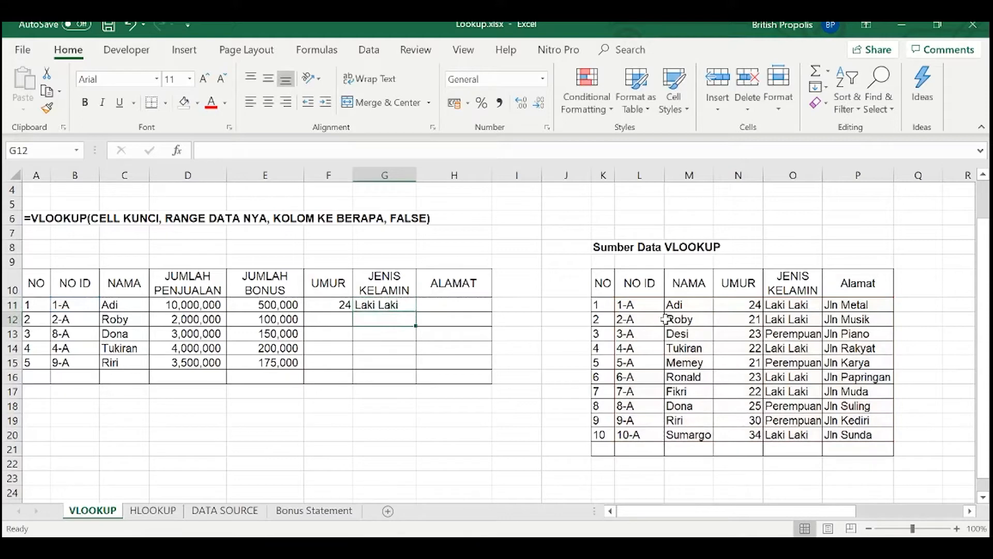
pyautogui.press('Up')
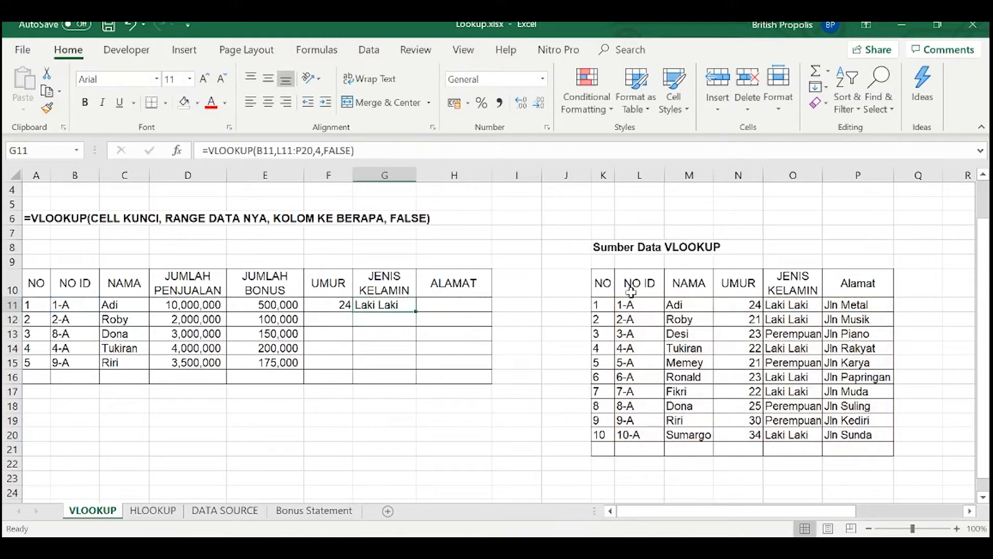
pyautogui.click(452, 316)
pyautogui.click(459, 305)
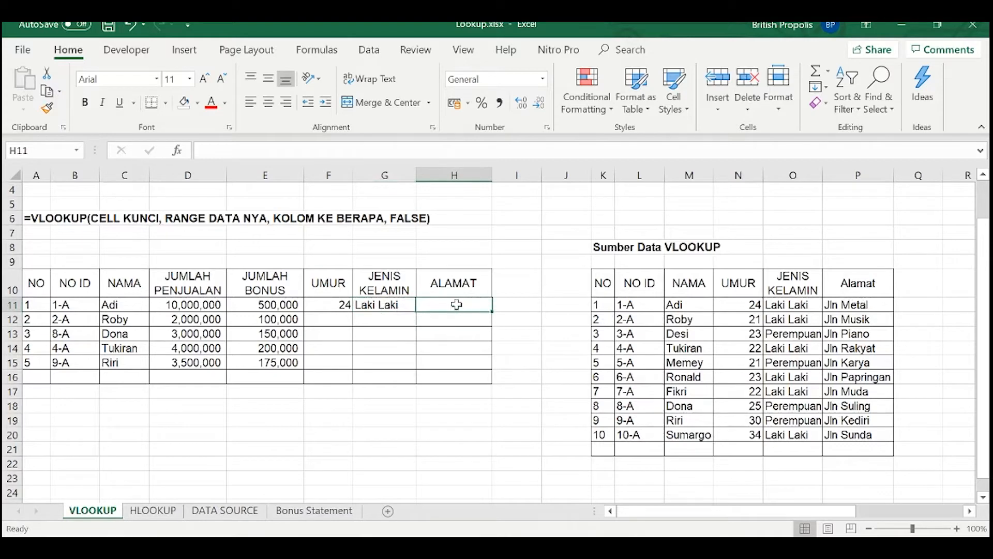
pyautogui.click(410, 306)
pyautogui.moveTo(376, 151); pyautogui.dragTo(194, 149)
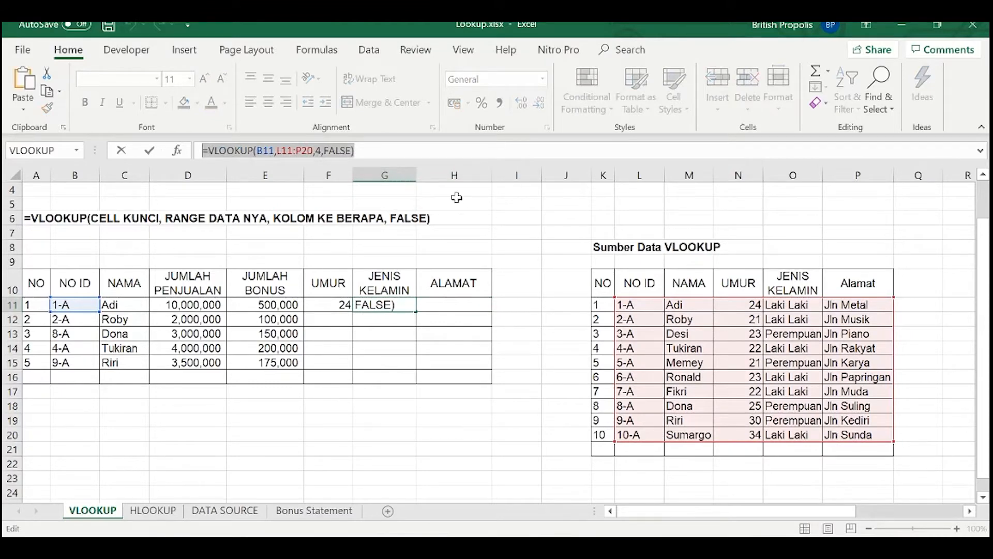
pyautogui.press('Escape')
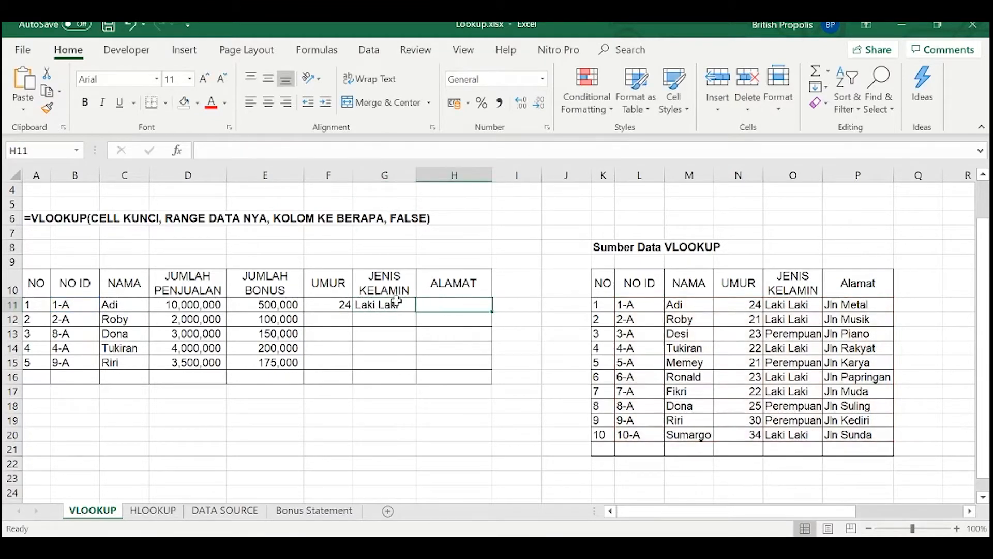
# Step: Reuse G11's formula text in H11 for ALAMAT, changing the column index to 5: =VLOOKUP(B11,L11:P20,5,FALSE)
pyautogui.click(360, 150)
pyautogui.moveTo(360, 150); pyautogui.dragTo(203, 150)
pyautogui.hotkey('ctrl', 'c')
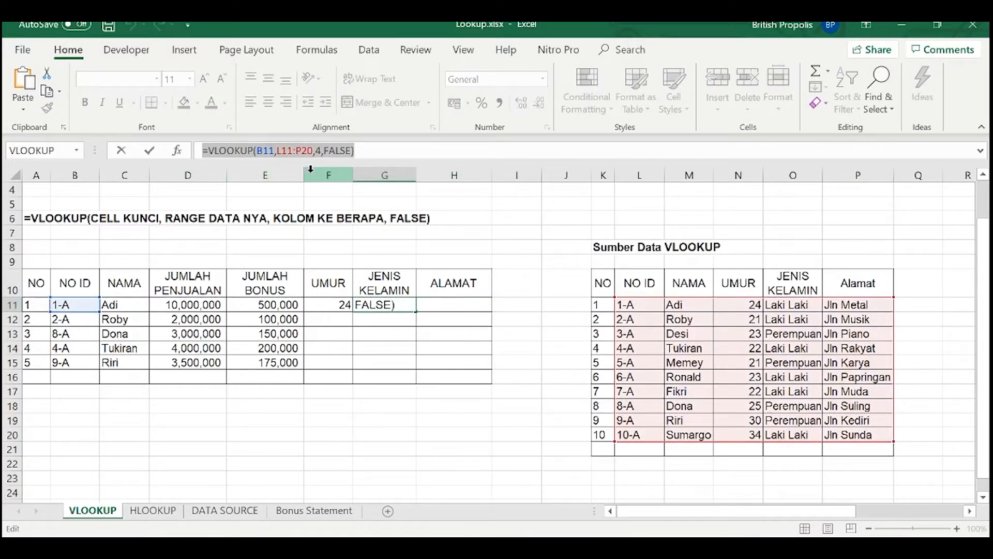
pyautogui.hotkey('ctrl', 'Return')
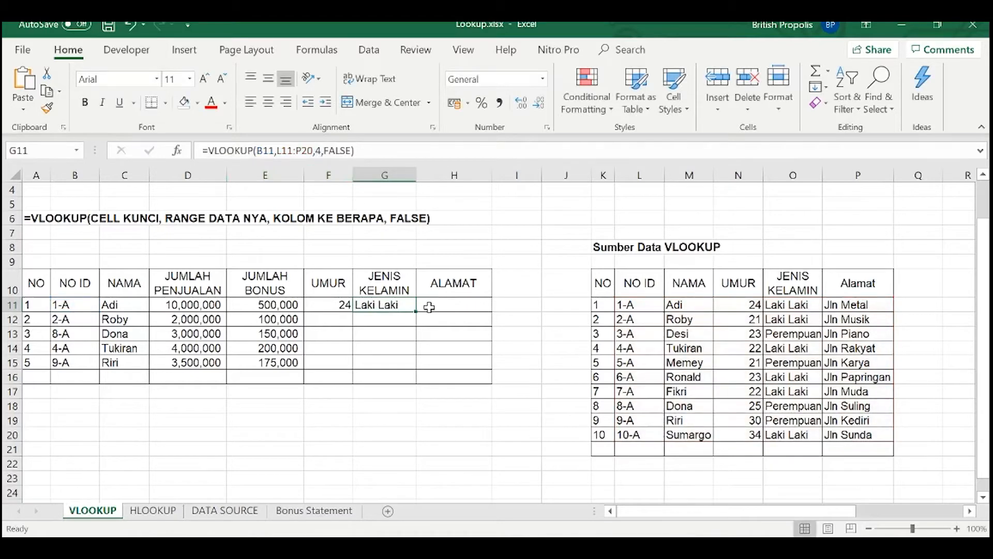
pyautogui.click(430, 309)
pyautogui.doubleClick(432, 302)
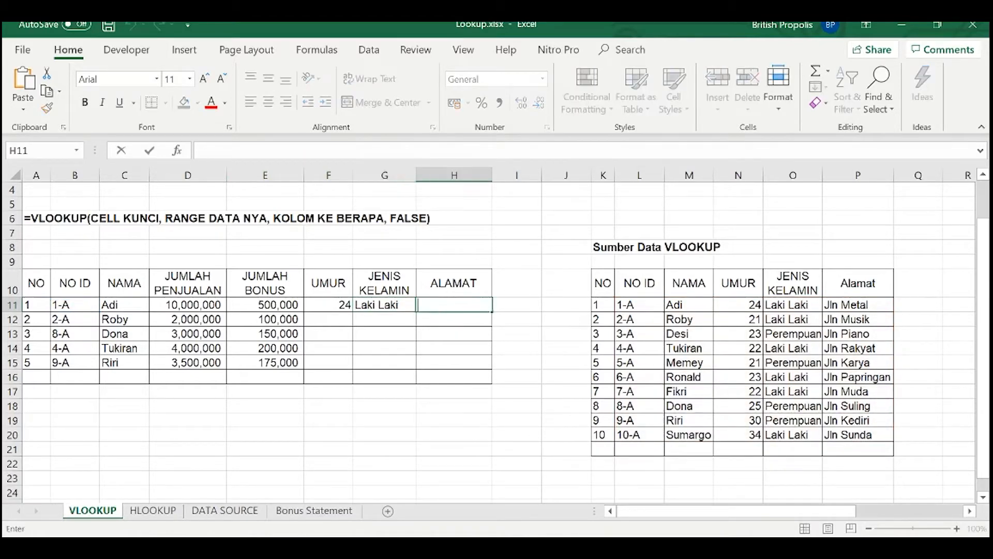
pyautogui.hotkey('ctrl', 'v')
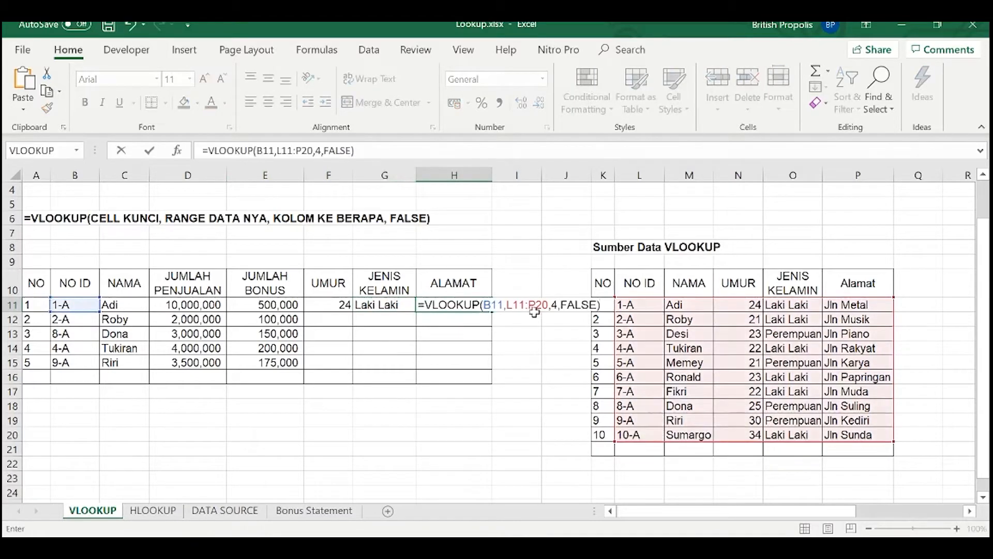
pyautogui.click(561, 305)
pyautogui.click(558, 305)
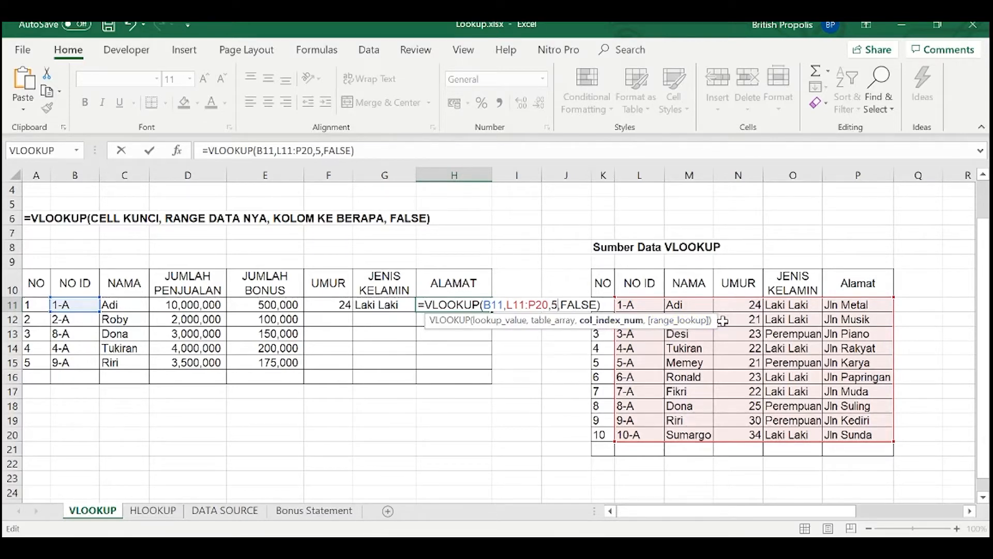
pyautogui.press('Return')
# Step: Compare the VLOOKUP formulas in F11, G11 and H11, focusing on their column index numbers
pyautogui.press('Up')
pyautogui.press('Left')
pyautogui.press('Left')
pyautogui.press('Left')
pyautogui.press('Right')
pyautogui.press('Right')
pyautogui.press('Left')
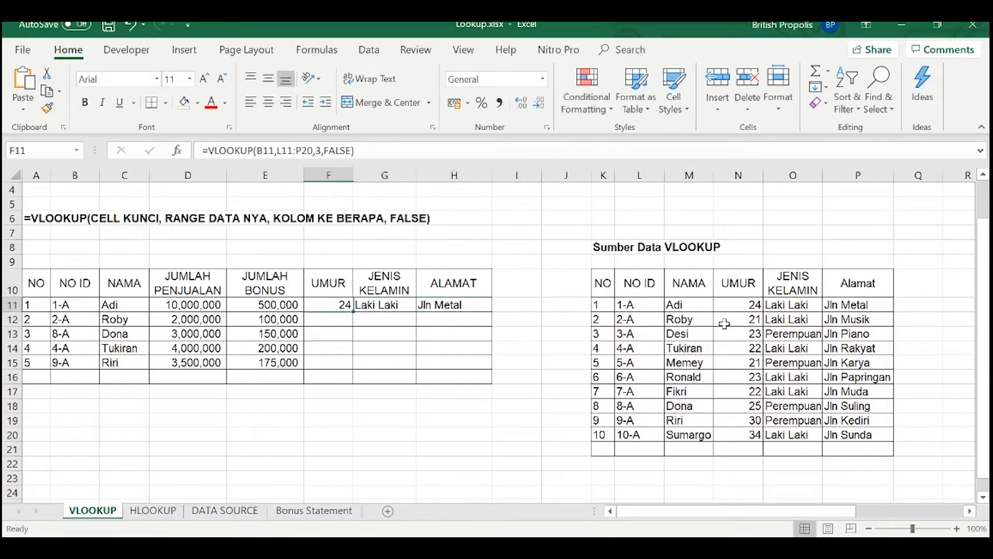
pyautogui.press('Right')
pyautogui.press('Right')
pyautogui.press('Left')
pyautogui.press('Left')
pyautogui.press('Right')
pyautogui.press('Left')
pyautogui.press('Down')
pyautogui.press('Up')
pyautogui.press('Right')
pyautogui.press('Right')
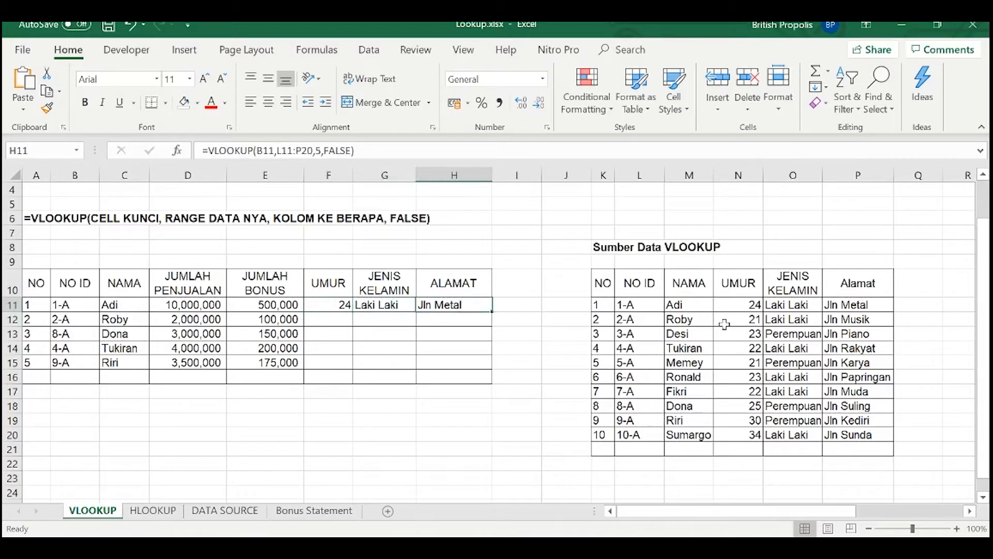
pyautogui.press('Left')
pyautogui.press('Left')
pyautogui.press('Right')
pyautogui.press('Left')
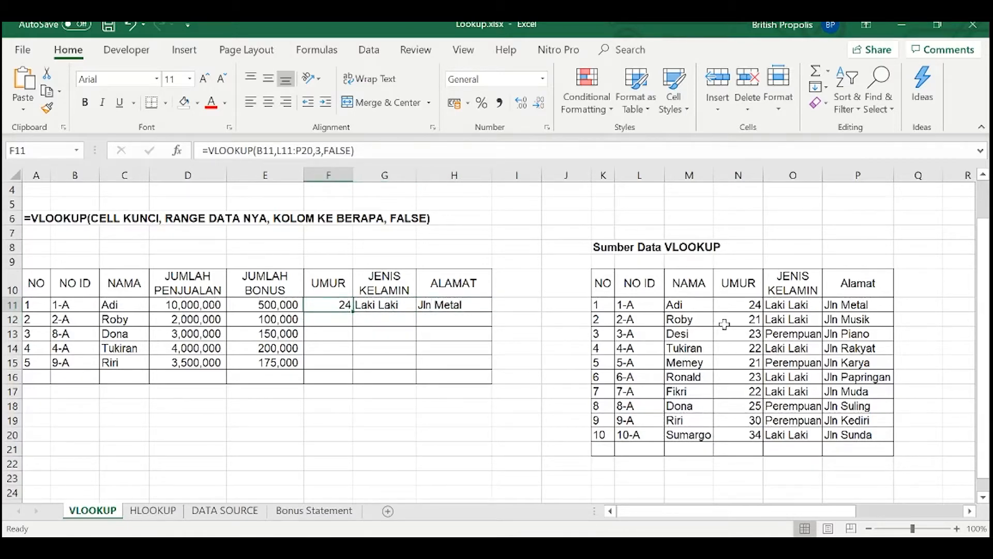
# Step: Copy F11:H11 and paste only the formulas into F12:H15 with Paste Special, then inspect the formula in G14
pyautogui.hotkey('shift', 'Right')
pyautogui.hotkey('shift', 'Right')
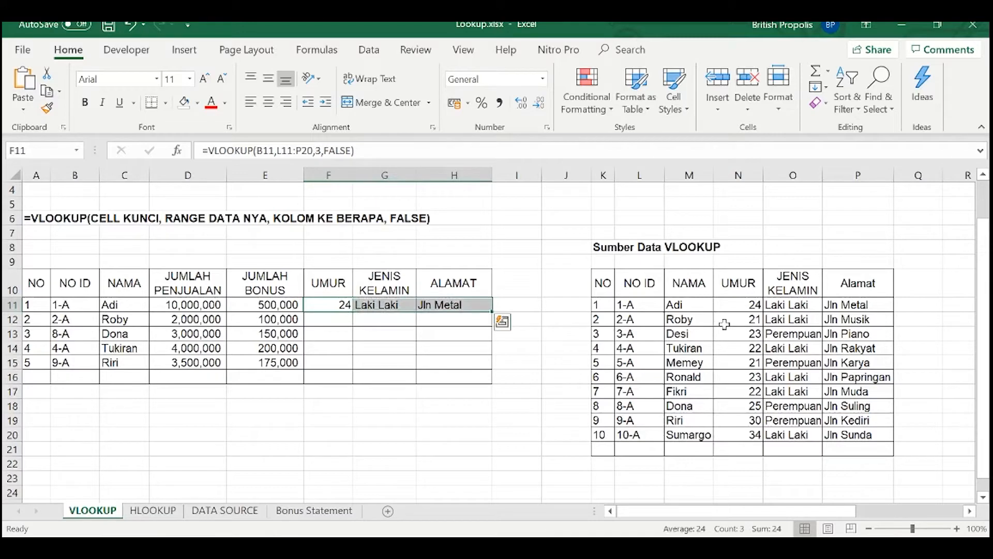
pyautogui.hotkey('ctrl', 'c')
pyautogui.hotkey('ctrl', 'q')
pyautogui.click(565, 290)
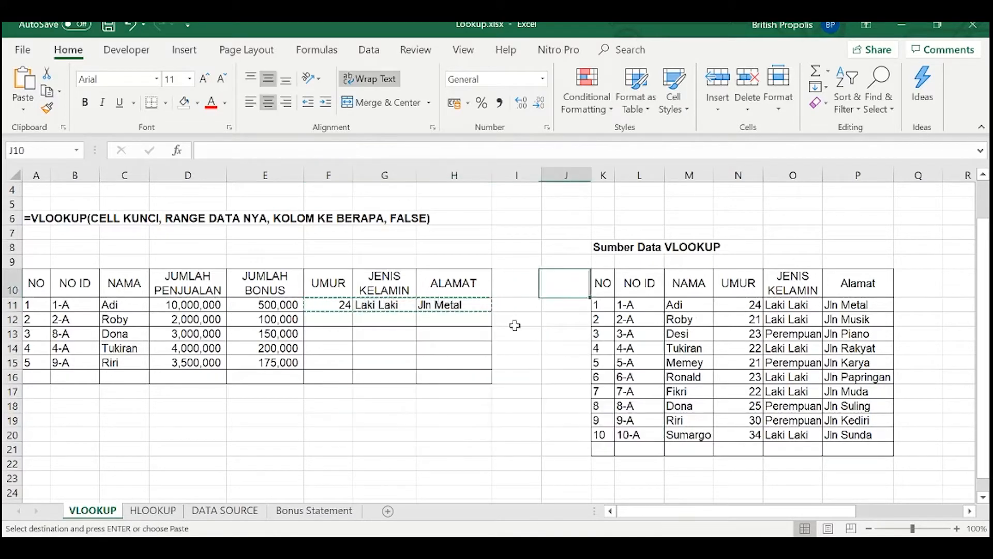
pyautogui.moveTo(342, 318); pyautogui.dragTo(447, 361)
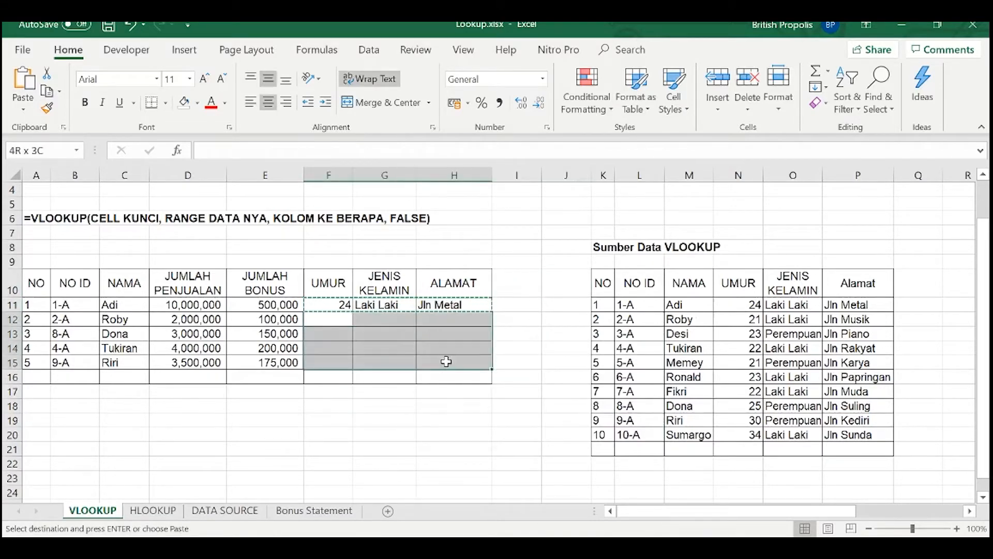
pyautogui.rightClick(364, 336)
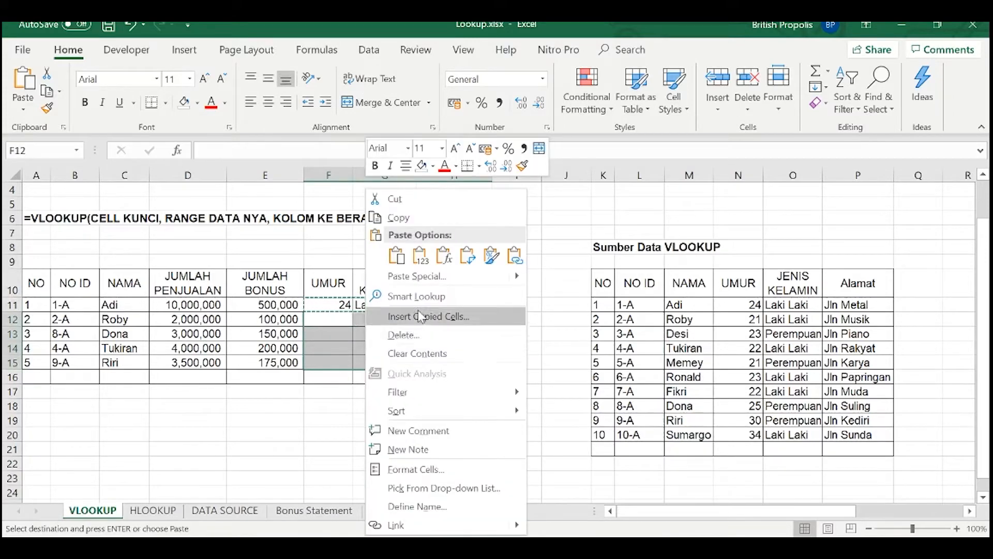
pyautogui.click(422, 276)
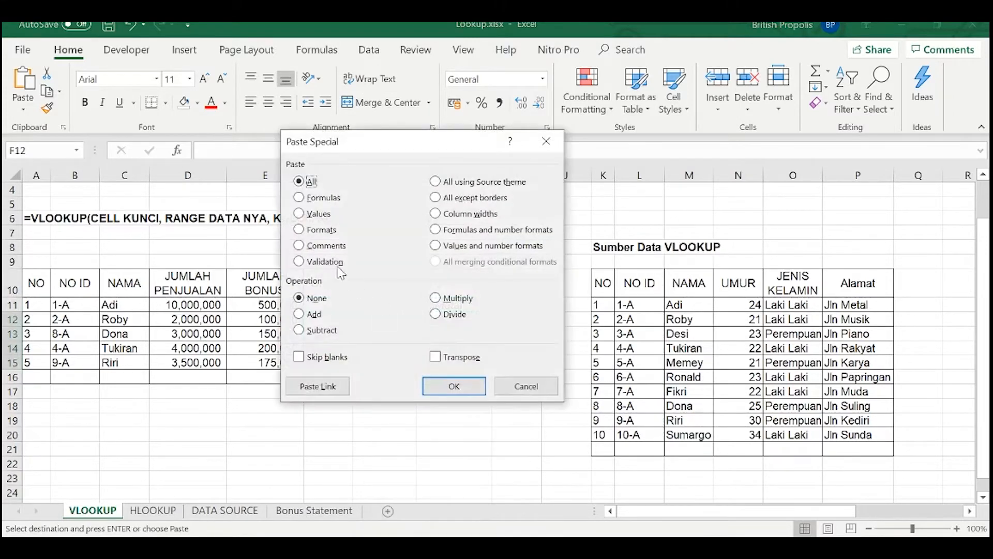
pyautogui.click(301, 198)
pyautogui.click(454, 386)
pyautogui.click(371, 345)
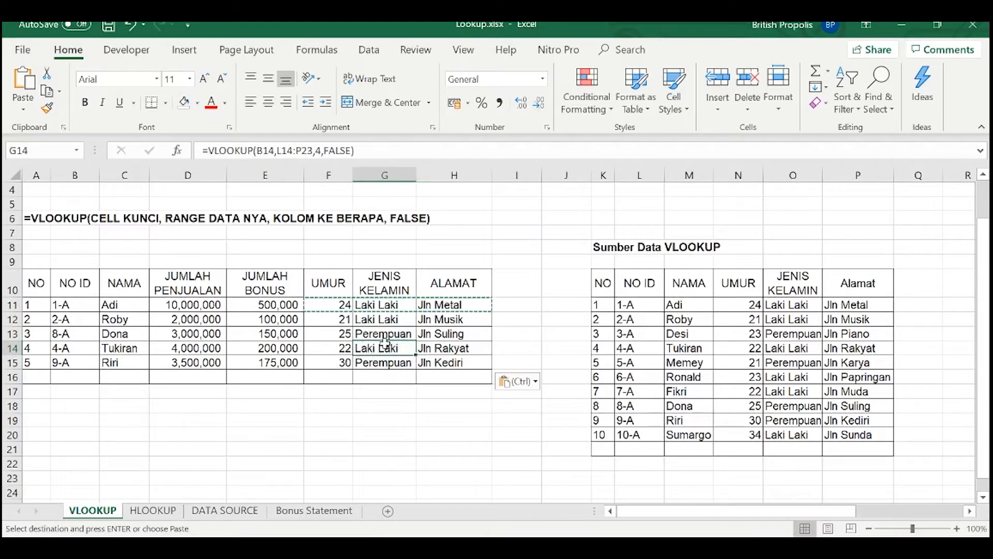
# Step: Clear the pasted formulas from F12:H15 and cancel the copy selection
pyautogui.moveTo(329, 318); pyautogui.dragTo(455, 362)
pyautogui.press('Delete')
pyautogui.press('Escape')
# Step: AutoFill the VLOOKUP formulas from F11:H11 down through row 15
pyautogui.moveTo(331, 304); pyautogui.dragTo(456, 305)
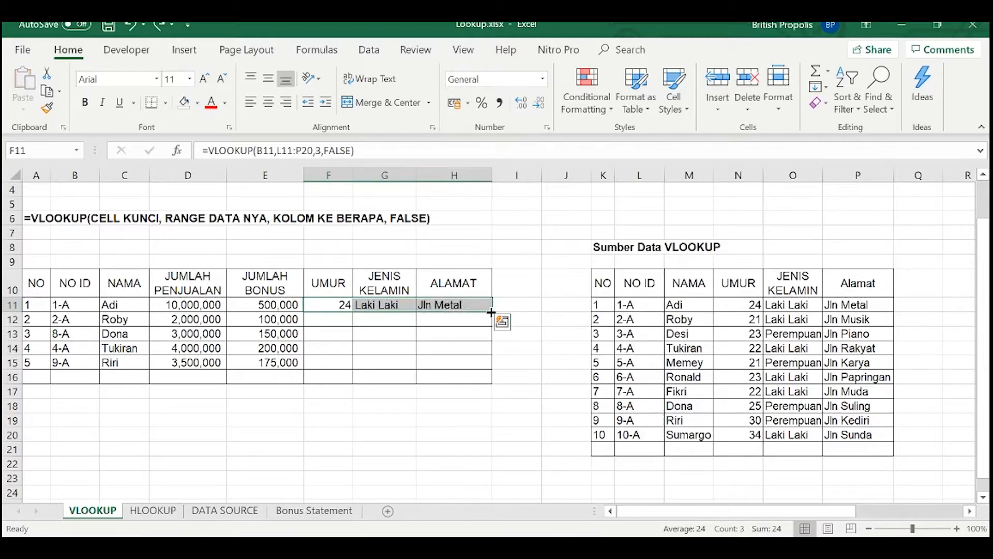
pyautogui.moveTo(493, 315); pyautogui.dragTo(495, 367)
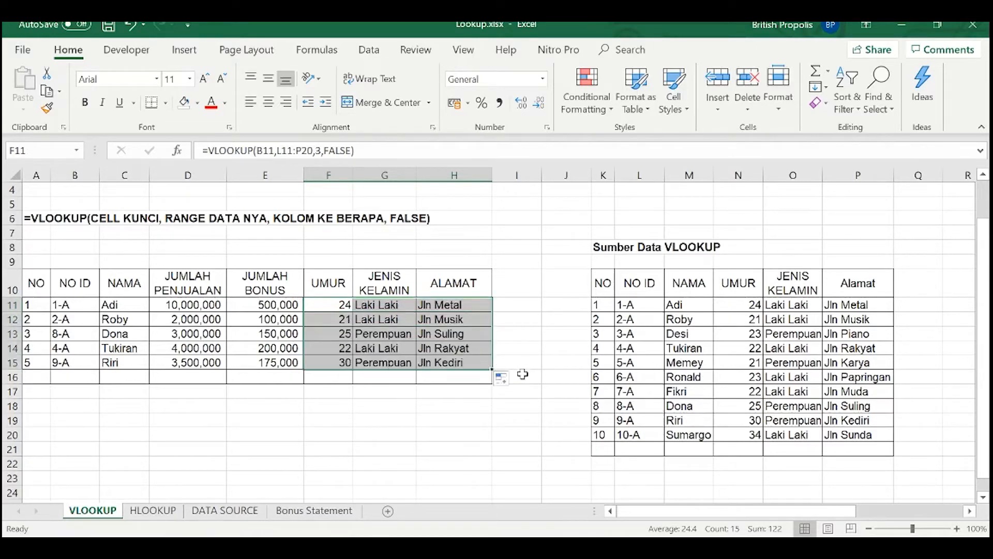
# Step: Check the filled UMUR, JENIS KELAMIN and ALAMAT cells and inspect the row references in their formulas
pyautogui.click(401, 348)
pyautogui.press('Down')
pyautogui.press('Down')
pyautogui.press('Down')
pyautogui.click(343, 333)
pyautogui.click(387, 377)
pyautogui.click(361, 319)
pyautogui.click(367, 347)
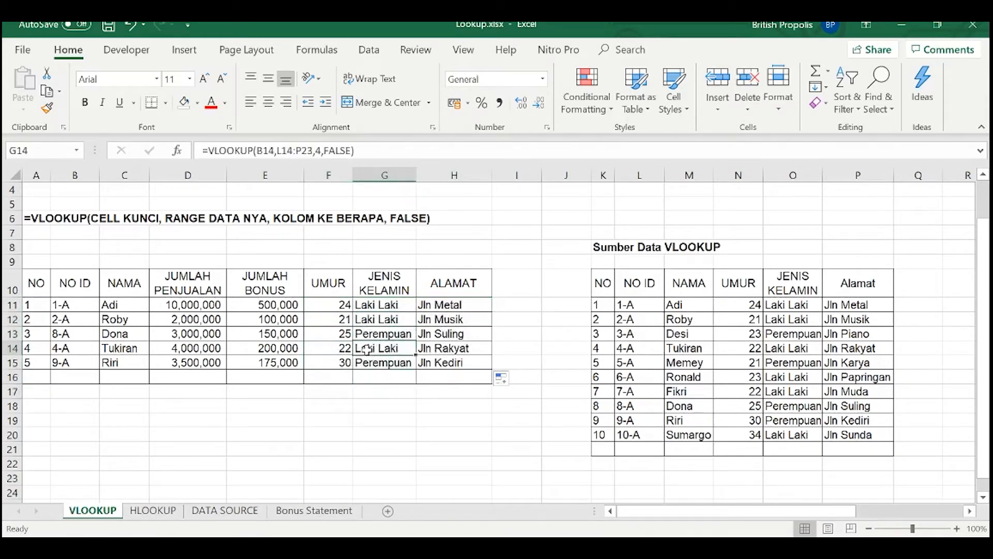
pyautogui.click(336, 319)
pyautogui.click(381, 377)
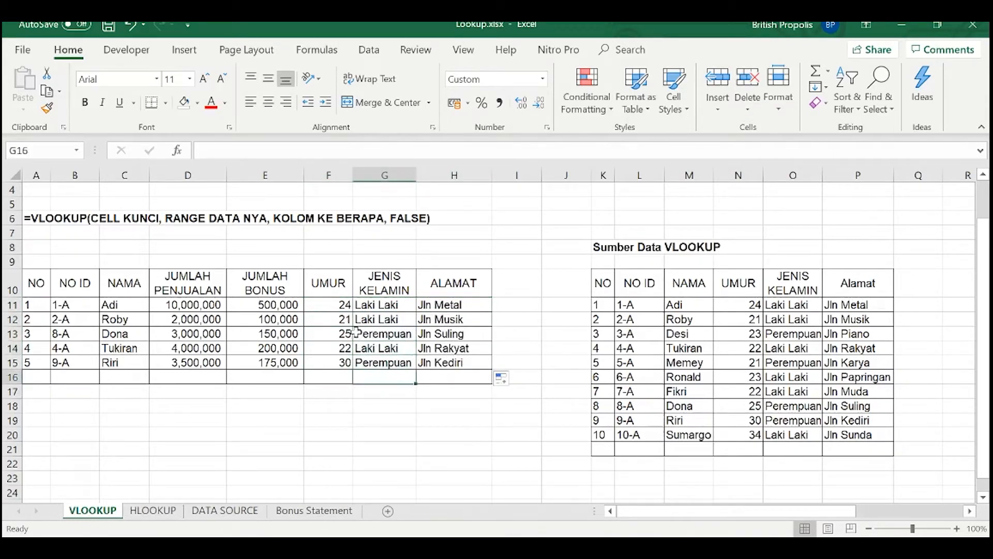
pyautogui.click(376, 352)
pyautogui.click(388, 378)
# Step: Clear the filled formulas from F12:H15 and return to F11
pyautogui.moveTo(344, 320); pyautogui.dragTo(446, 369)
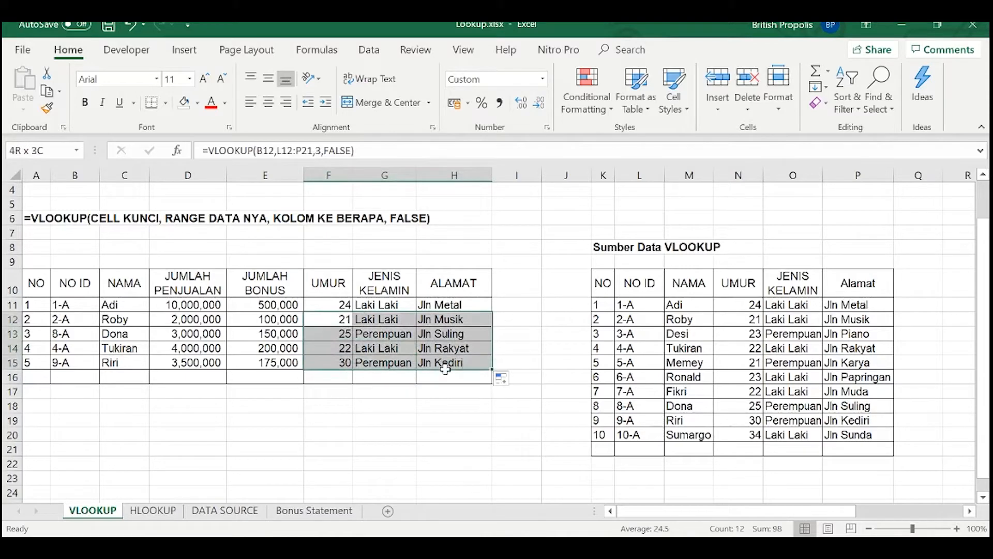
pyautogui.press('Delete')
pyautogui.press('Up')
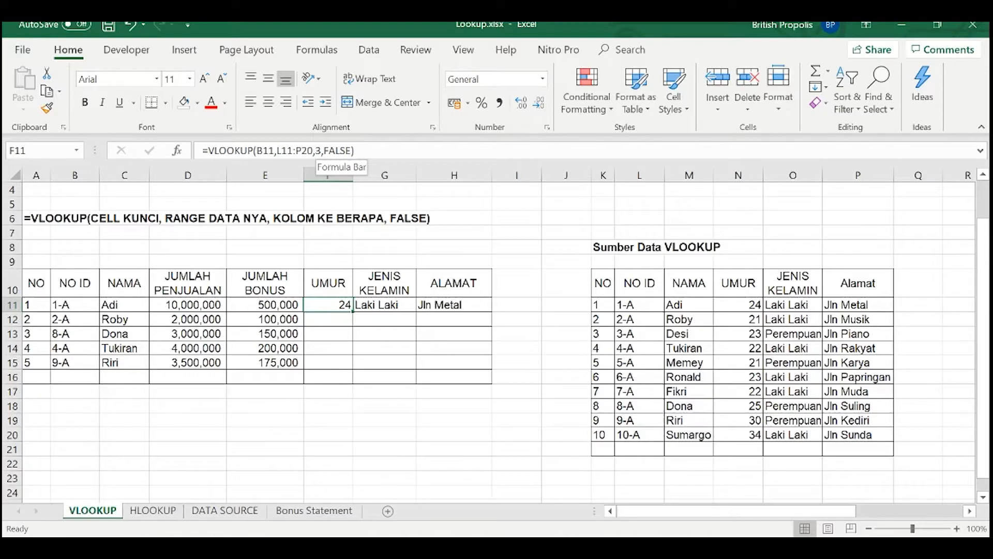
# Step: Try to replace the commas in F11's formula with semicolons as separators: =VLOOKUP(B11;L11:P20;3;FALSE)
pyautogui.click(322, 150)
pyautogui.press('Right')
pyautogui.press('BackSpace')
pyautogui.write(';')
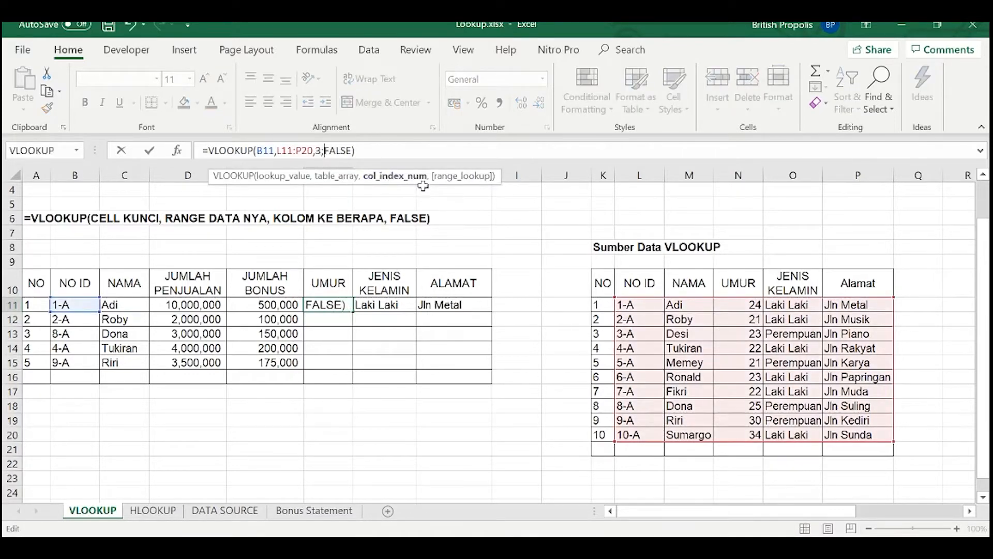
pyautogui.press('Left')
pyautogui.press('Left')
pyautogui.press('Left')
pyautogui.press('Left')
pyautogui.press('Right')
pyautogui.press('Right')
pyautogui.press('BackSpace')
pyautogui.write(';')
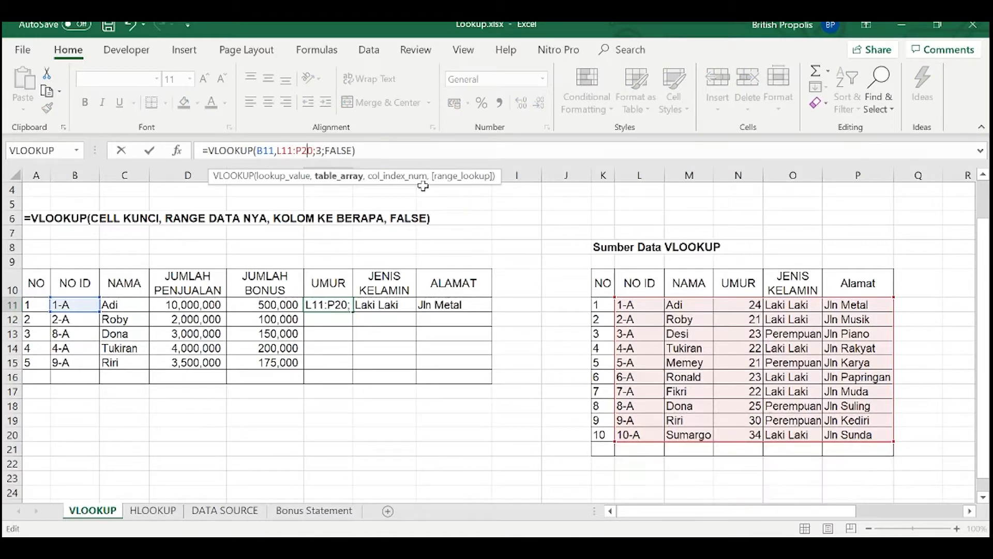
pyautogui.press('Left')
pyautogui.press('Left')
pyautogui.press('Left')
pyautogui.press('Left')
pyautogui.press('Left')
pyautogui.press('Left')
pyautogui.press('Left')
pyautogui.press('Left')
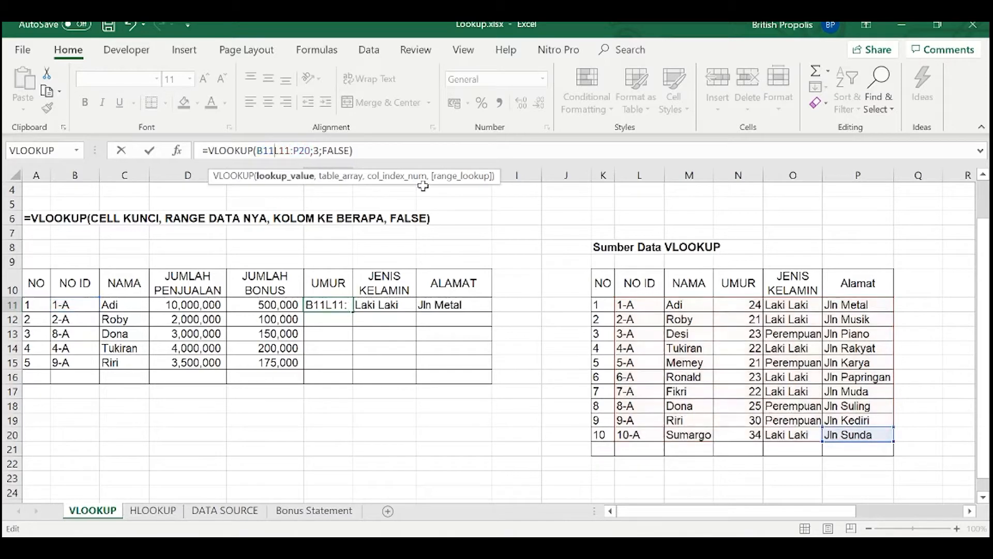
pyautogui.press('BackSpace')
pyautogui.write(';')
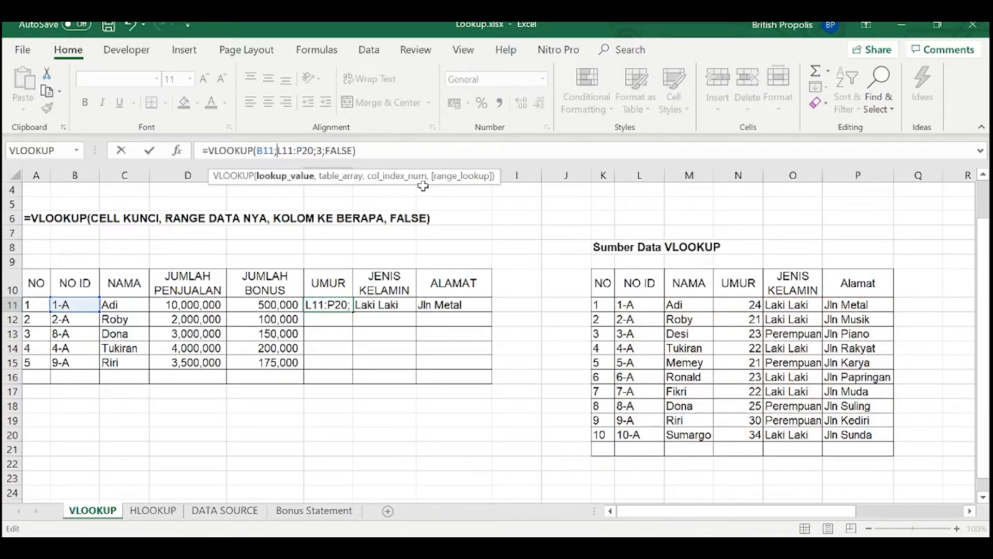
pyautogui.hotkey('ctrl', 'Return')
pyautogui.click(327, 375)
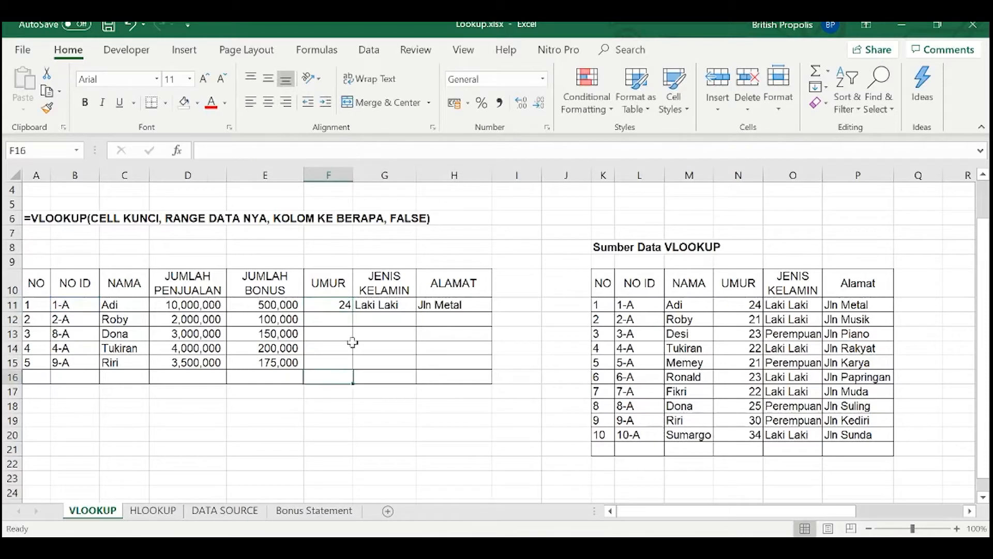
pyautogui.click(345, 304)
pyautogui.click(423, 365)
pyautogui.moveTo(346, 305); pyautogui.dragTo(419, 304)
pyautogui.click(405, 394)
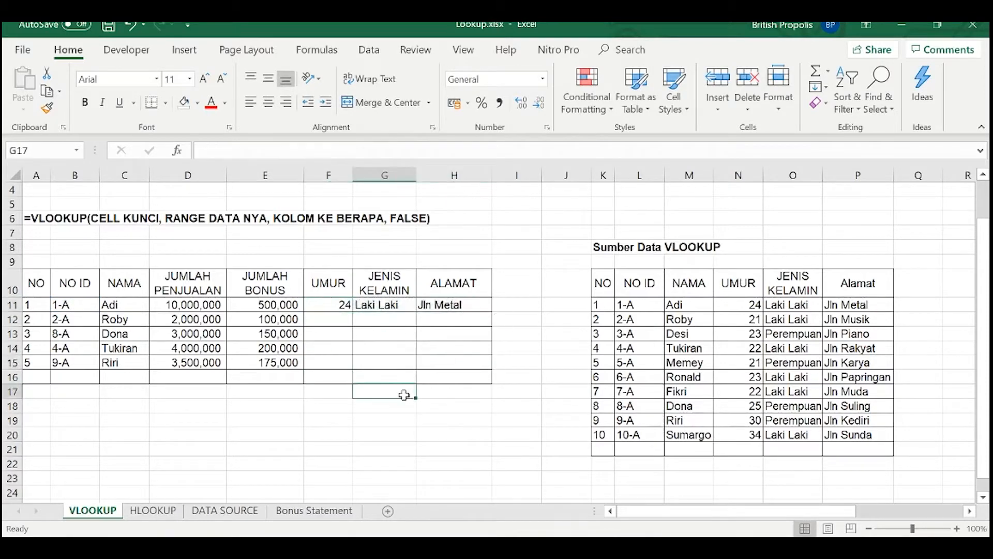
pyautogui.click(364, 320)
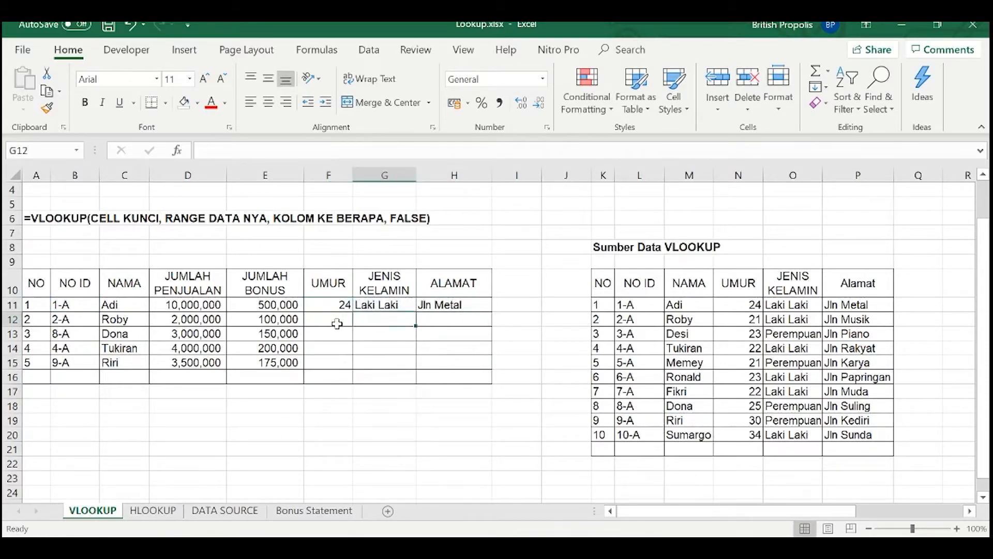
# Step: Search Windows for "regional", go to the Region date, time and number formats, and open the additional format settings
pyautogui.press('super')
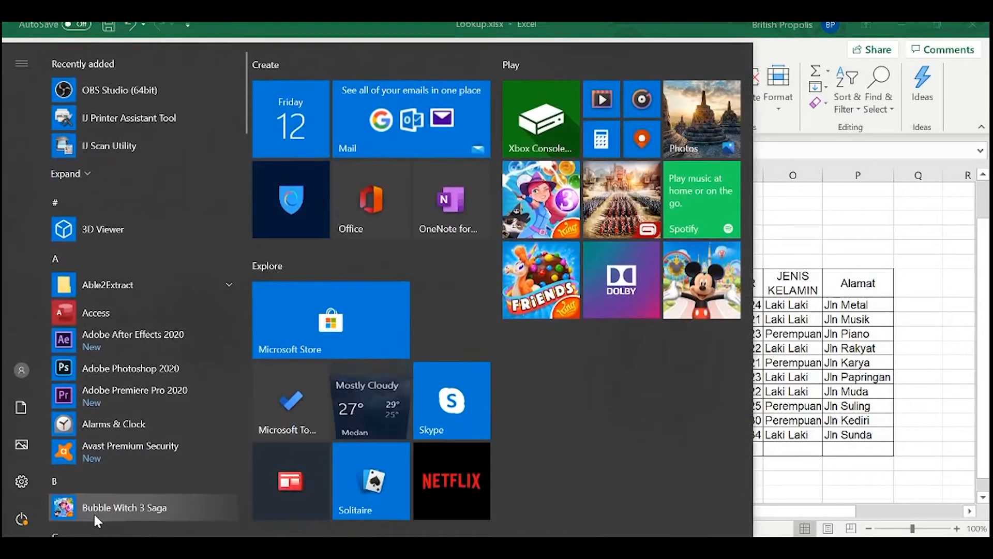
pyautogui.write('regional')
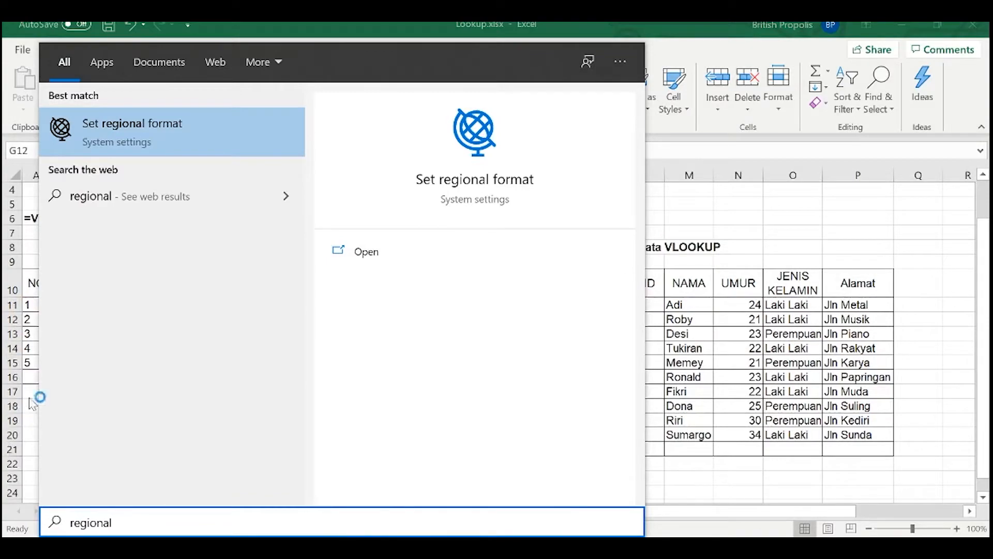
pyautogui.click(165, 138)
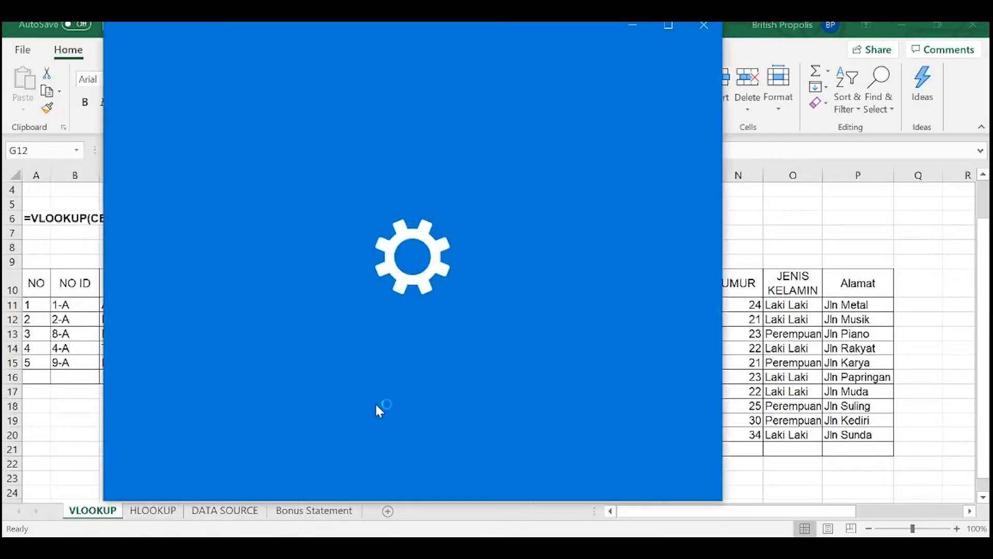
pyautogui.scroll(-3, 495, 417)
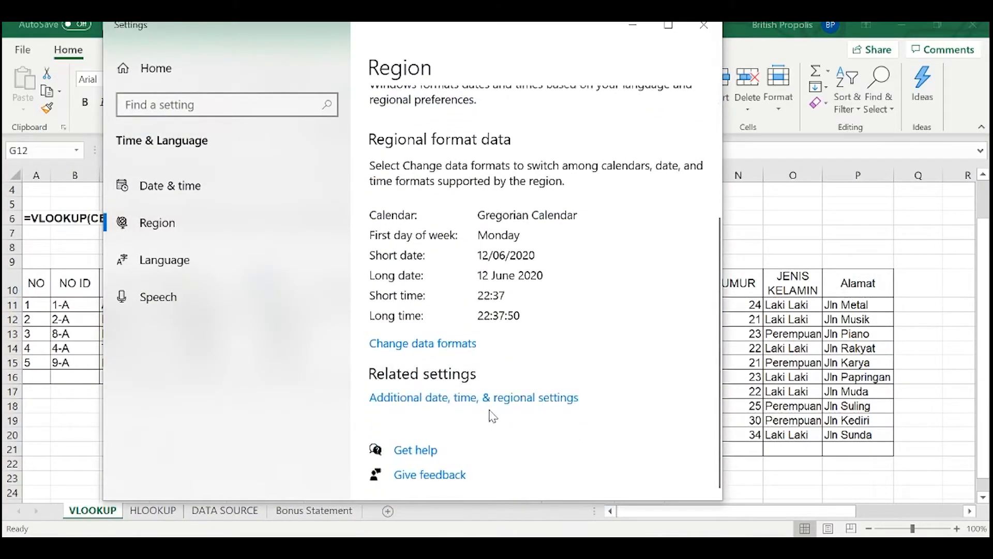
pyautogui.click(422, 408)
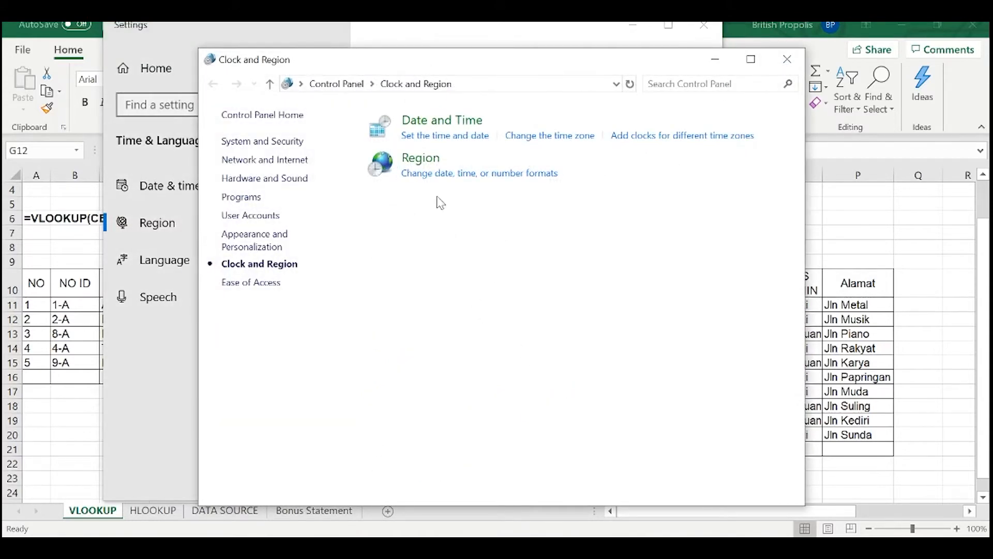
pyautogui.click(467, 175)
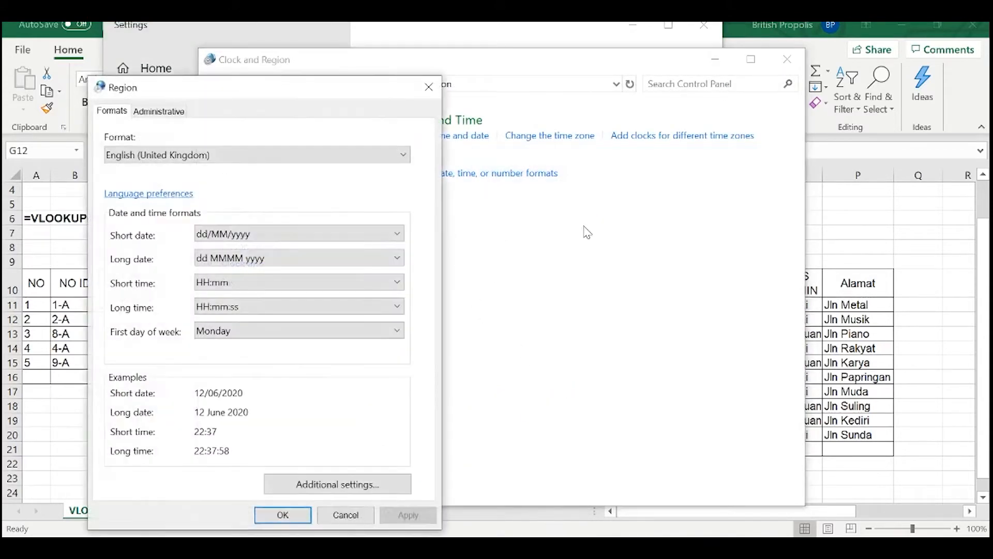
pyautogui.click(360, 484)
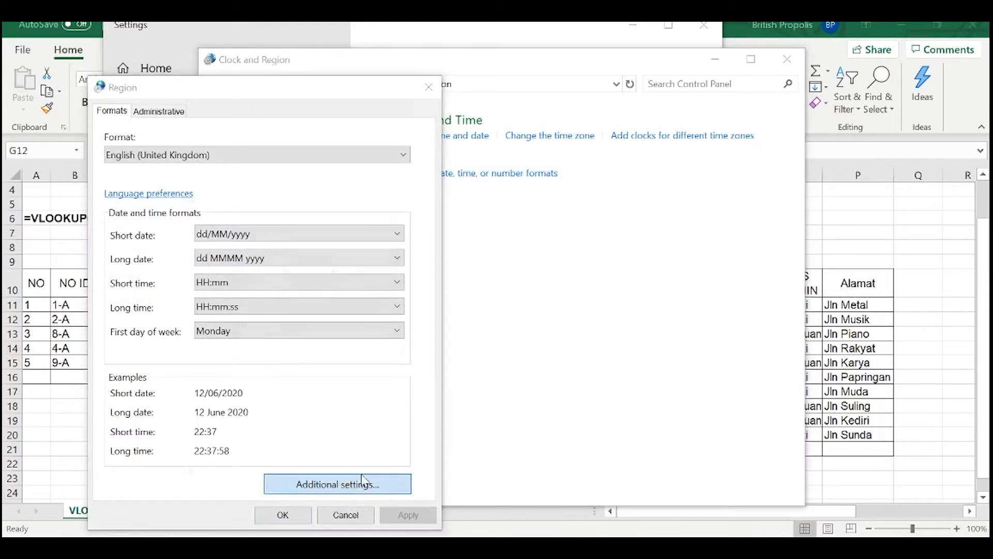
# Step: Try a semicolon as the List separator, cancel the Customize Format and Region dialogs, and return to the Excel workbook
pyautogui.click(314, 382)
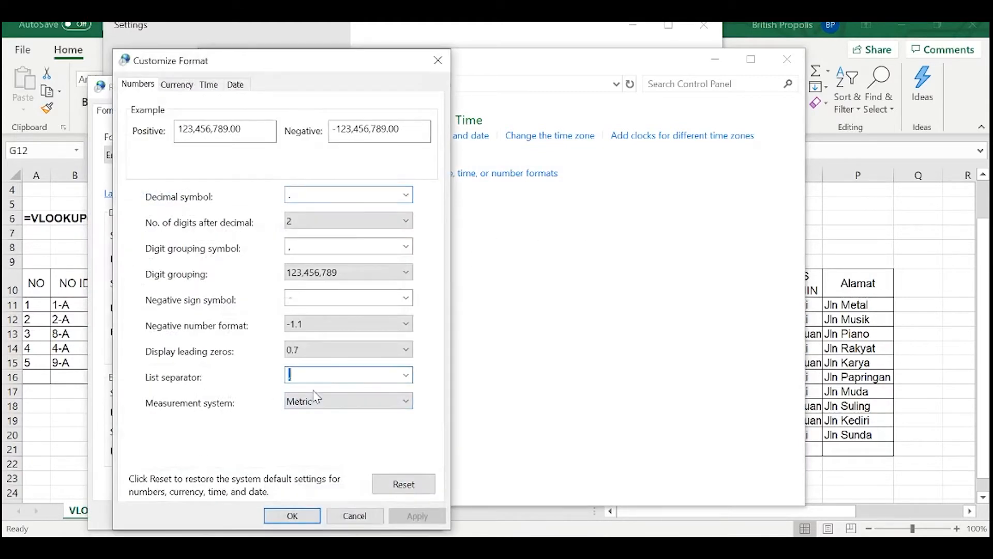
pyautogui.write(';')
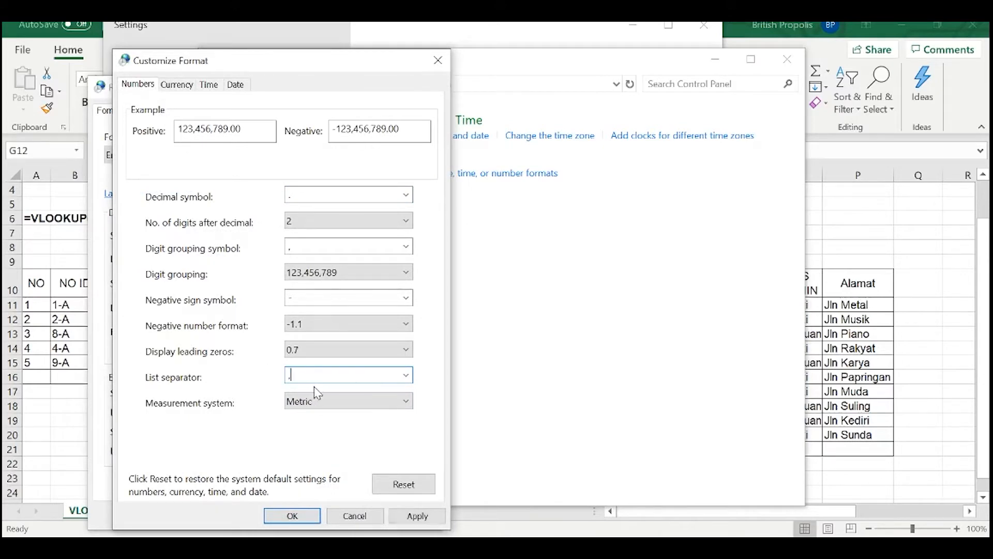
pyautogui.moveTo(310, 377); pyautogui.dragTo(287, 380)
pyautogui.click(355, 515)
pyautogui.click(348, 515)
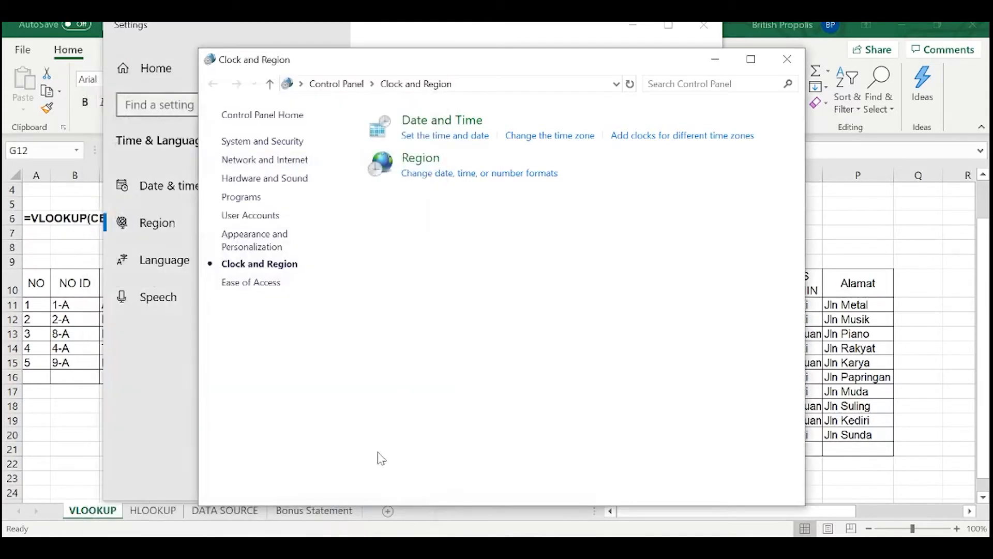
pyautogui.click(831, 389)
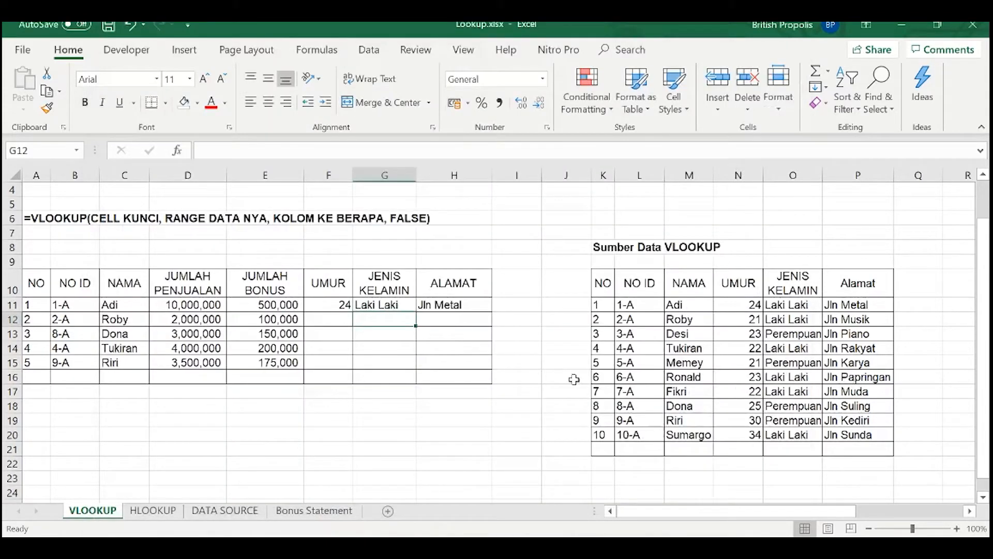
# Step: Examine the argument separators in F11's VLOOKUP formula and leave the formula as it is
pyautogui.click(343, 304)
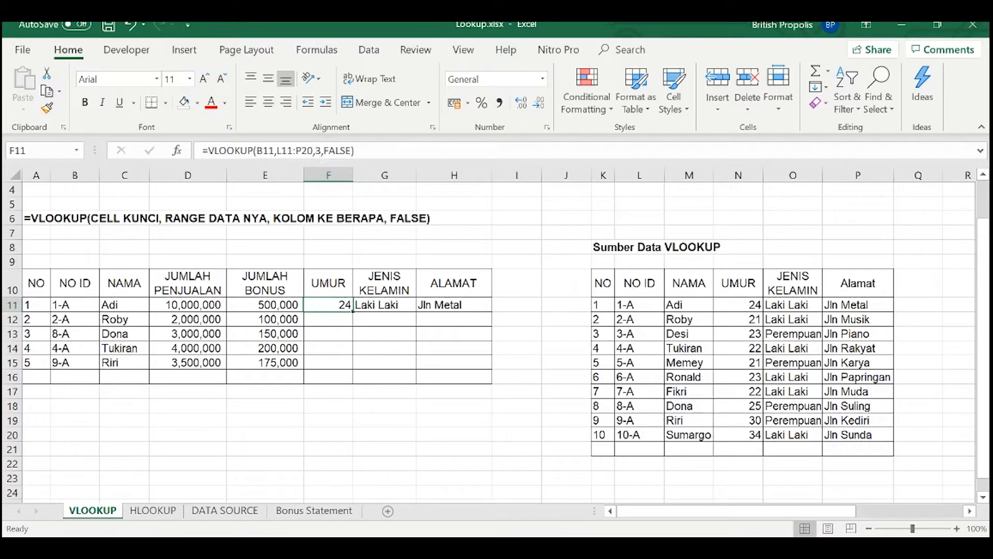
pyautogui.moveTo(417, 357); pyautogui.dragTo(358, 362)
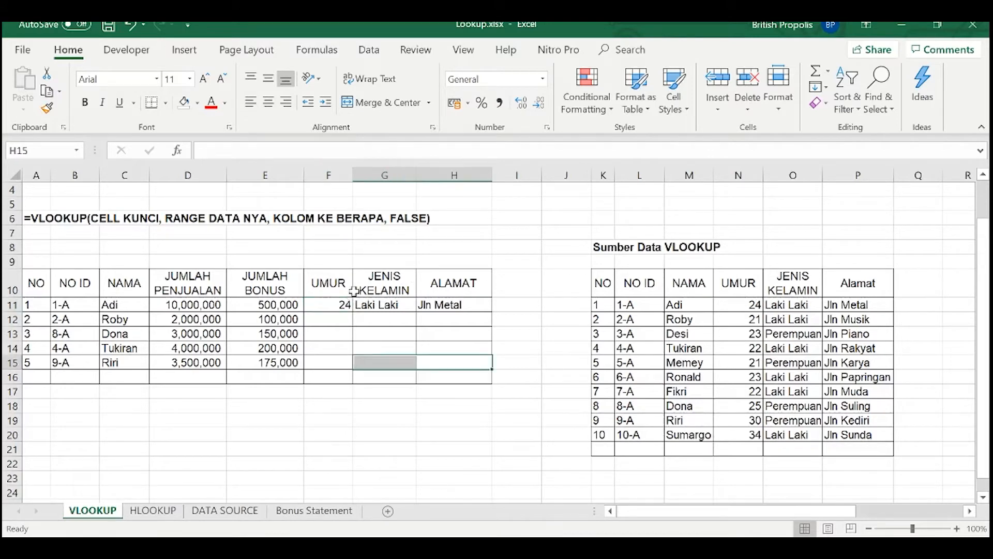
pyautogui.click(349, 293)
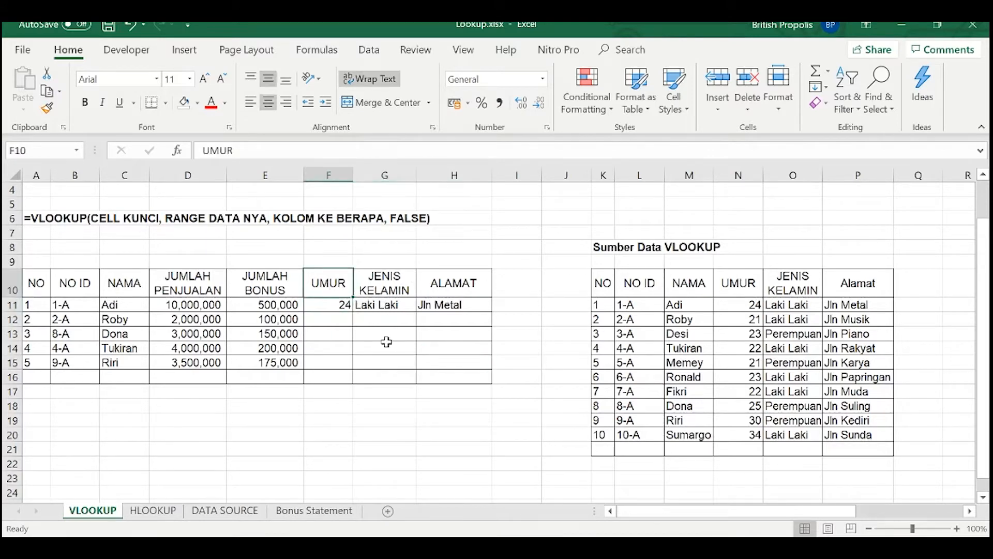
pyautogui.click(385, 372)
pyautogui.click(346, 309)
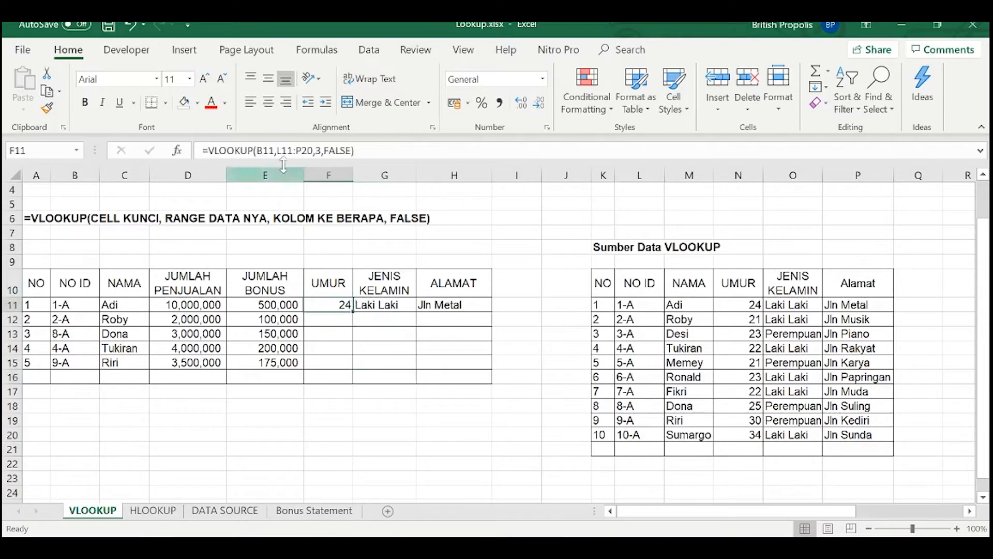
pyautogui.click(287, 150)
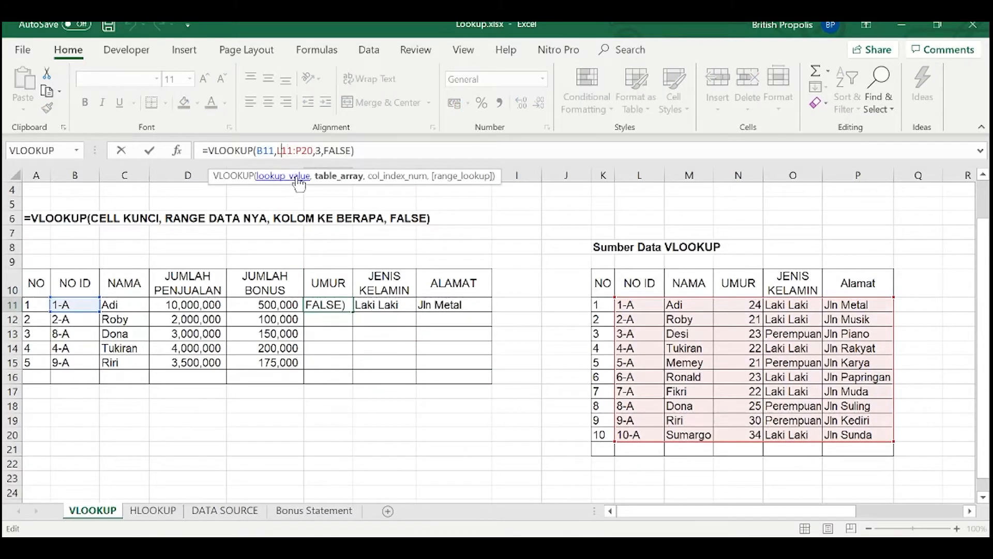
pyautogui.press('Return')
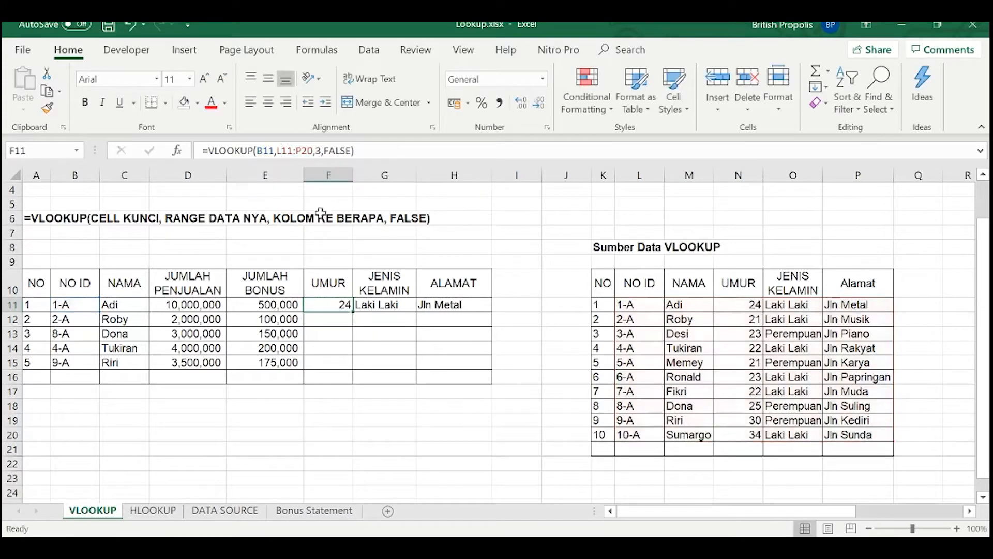
# Step: Fill the formulas of F11:H11 down through row 15 and inspect the table range used in G11
pyautogui.moveTo(339, 304); pyautogui.dragTo(486, 368)
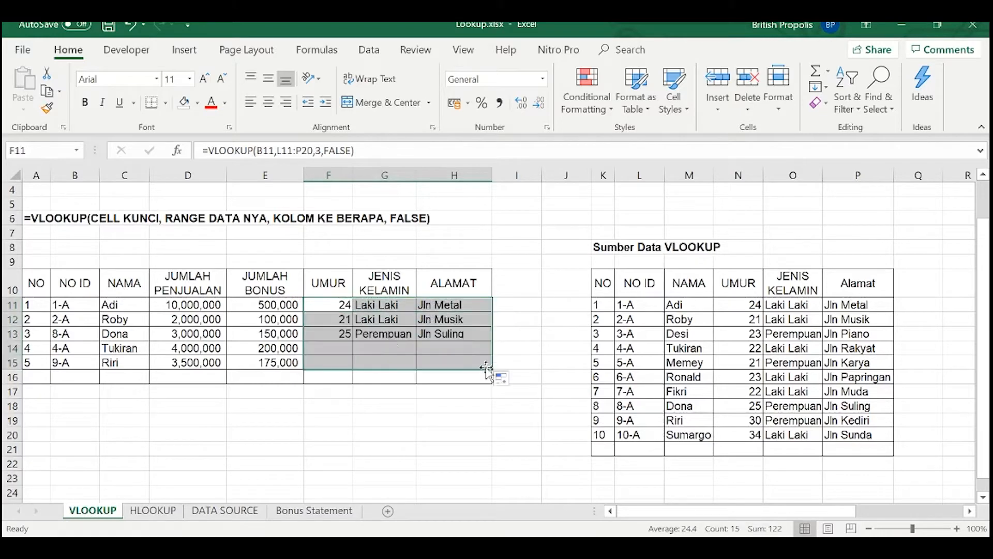
pyautogui.doubleClick(385, 304)
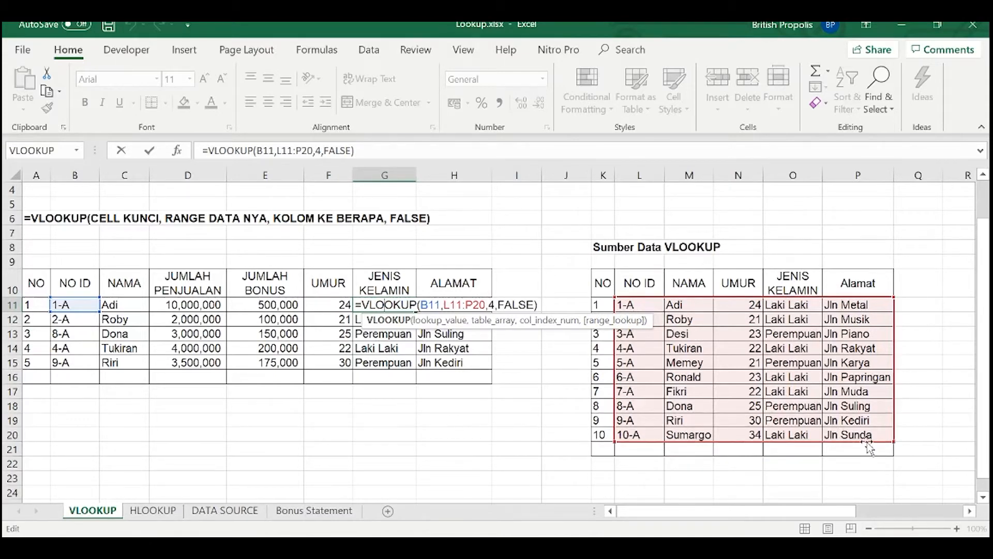
pyautogui.hotkey('ctrl', 'Return')
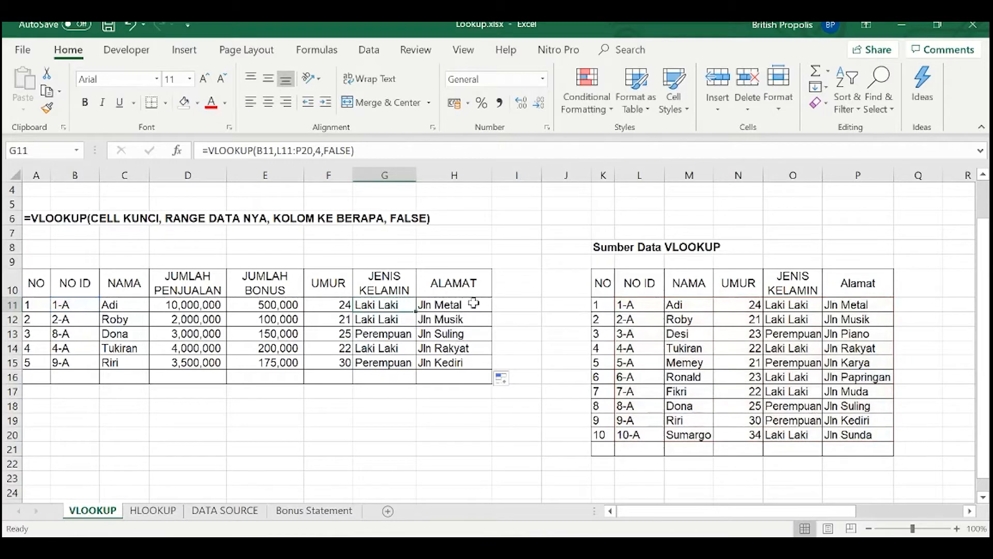
# Step: Examine the lookup cell and table range referenced by the JENIS KELAMIN formulas in G12, G13 and G14
pyautogui.click(387, 319)
pyautogui.doubleClick(387, 319)
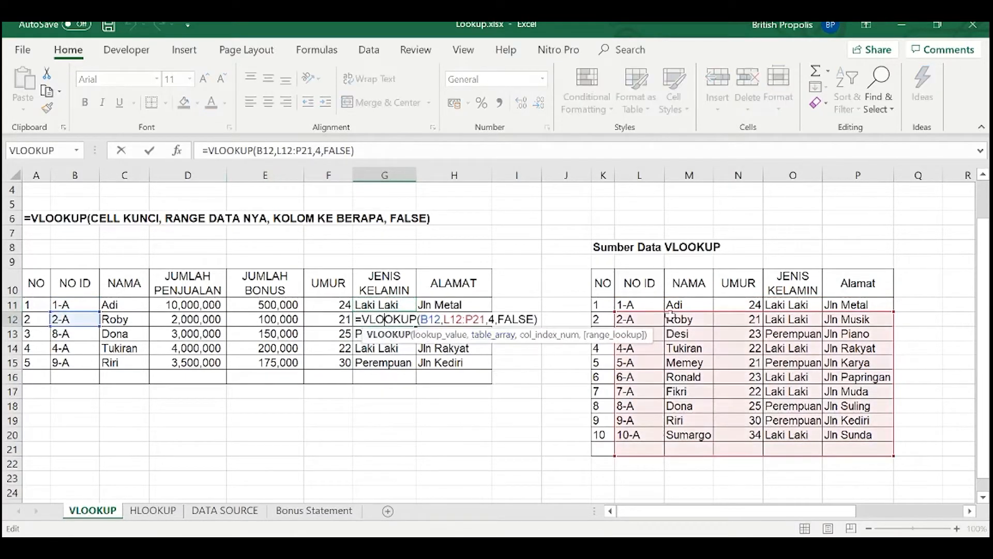
pyautogui.press('Return')
pyautogui.press('F2')
pyautogui.press('Escape')
pyautogui.click(396, 352)
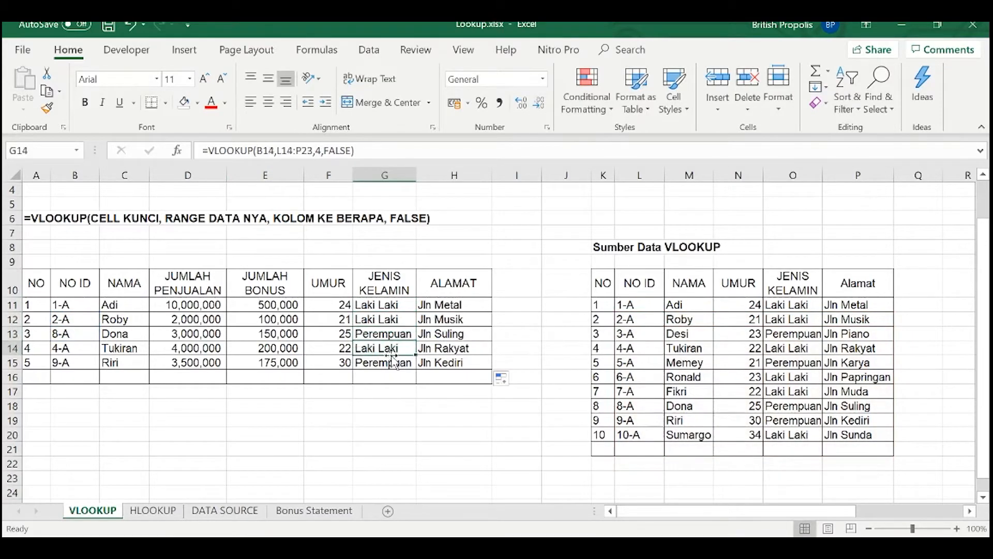
# Step: Examine the lookup cell and table range referenced by the JENIS KELAMIN formulas in G14 and G15
pyautogui.doubleClick(399, 352)
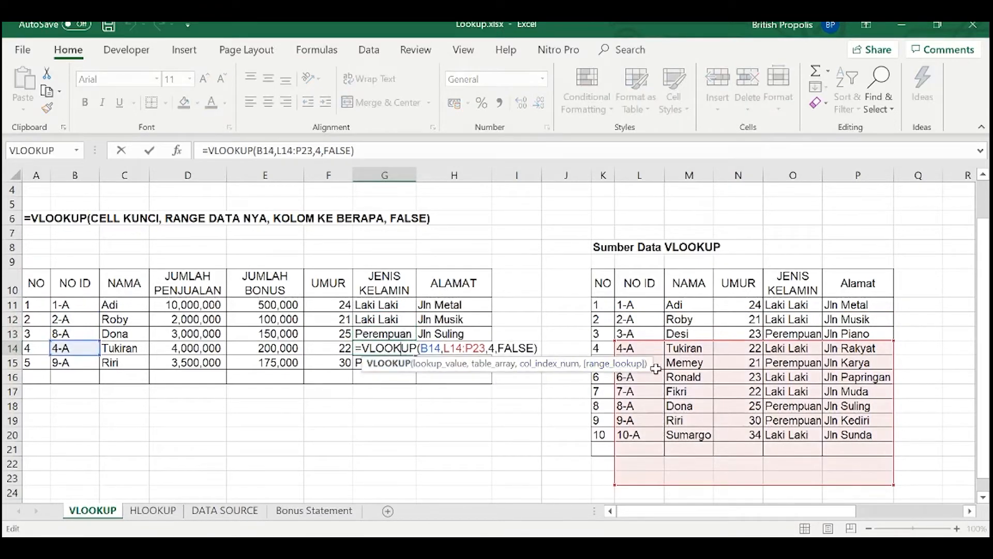
pyautogui.press('Escape')
pyautogui.doubleClick(397, 367)
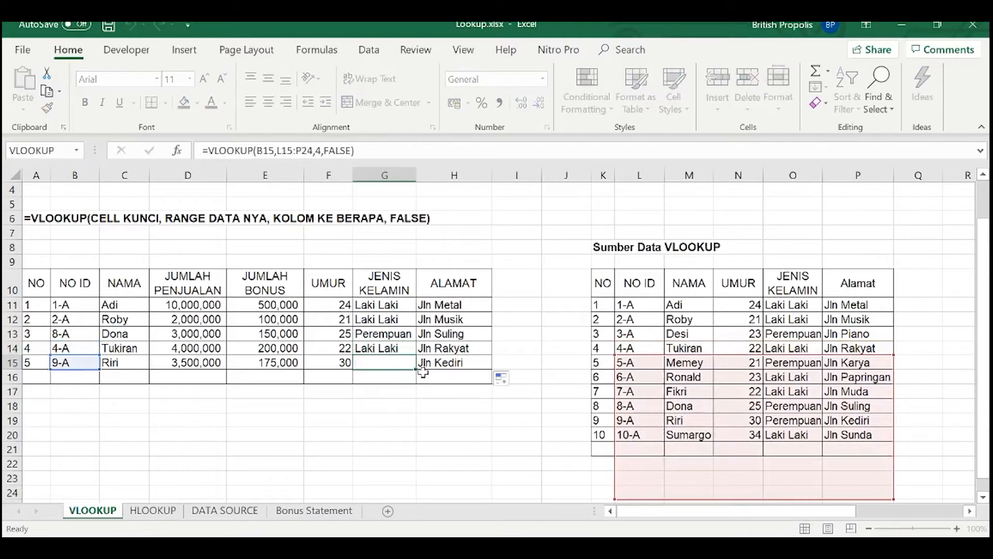
pyautogui.press('Escape')
pyautogui.click(368, 343)
# Step: Make the table range in F11's UMUR formula absolute as $L$11:$P$20
pyautogui.click(343, 306)
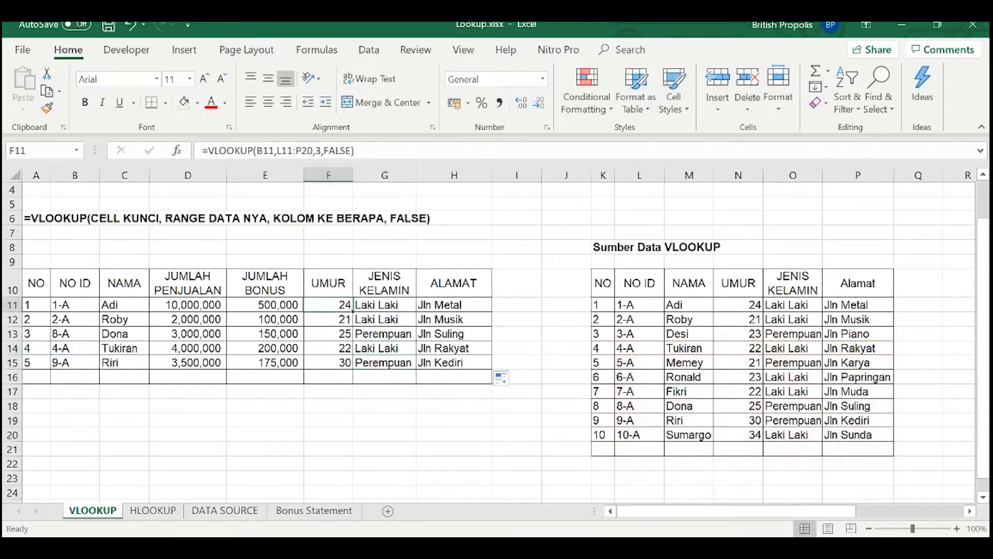
pyautogui.click(279, 150)
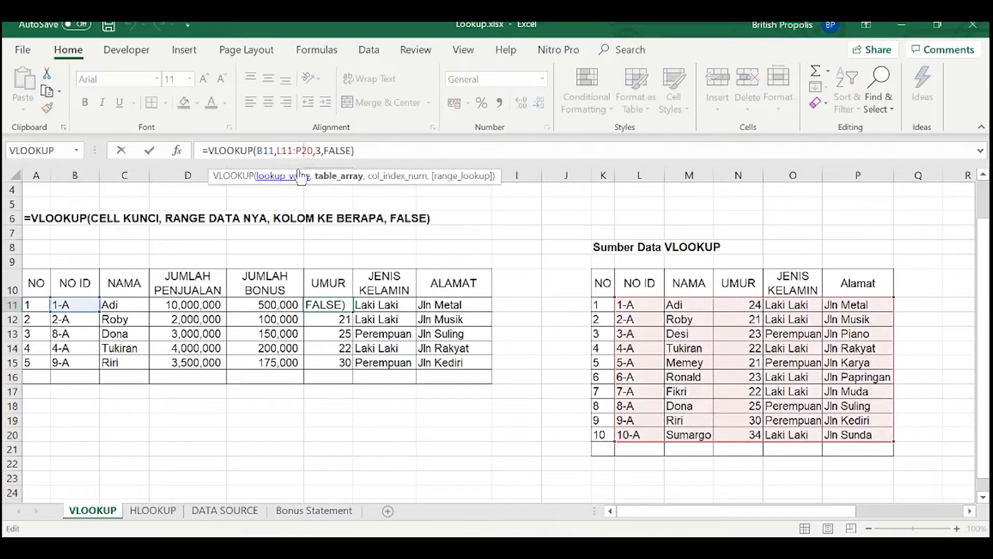
pyautogui.press('F4')
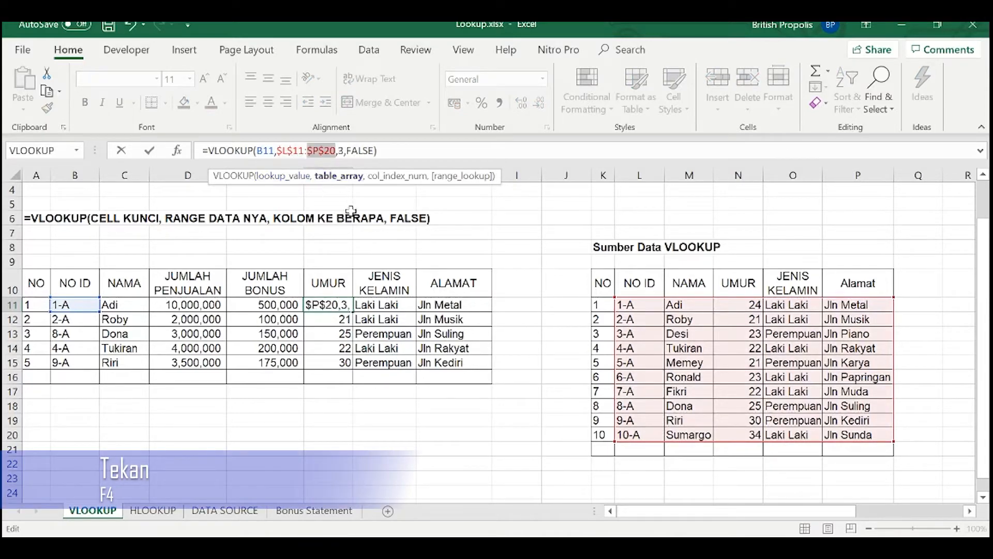
pyautogui.press('Return')
# Step: Lock the table range in G11's JENIS KELAMIN formula as $L$11:$P$20
pyautogui.click(385, 305)
pyautogui.click(288, 150)
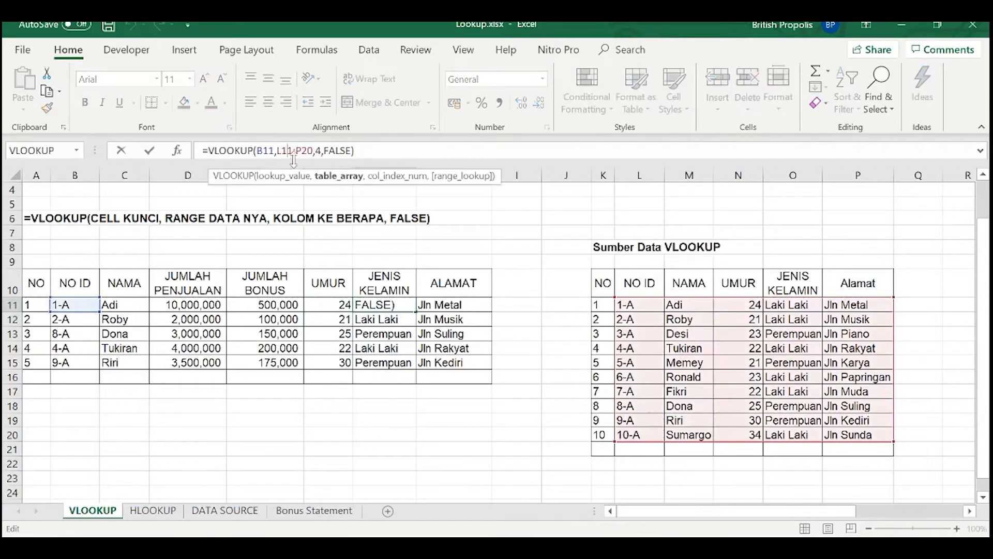
pyautogui.press('F4')
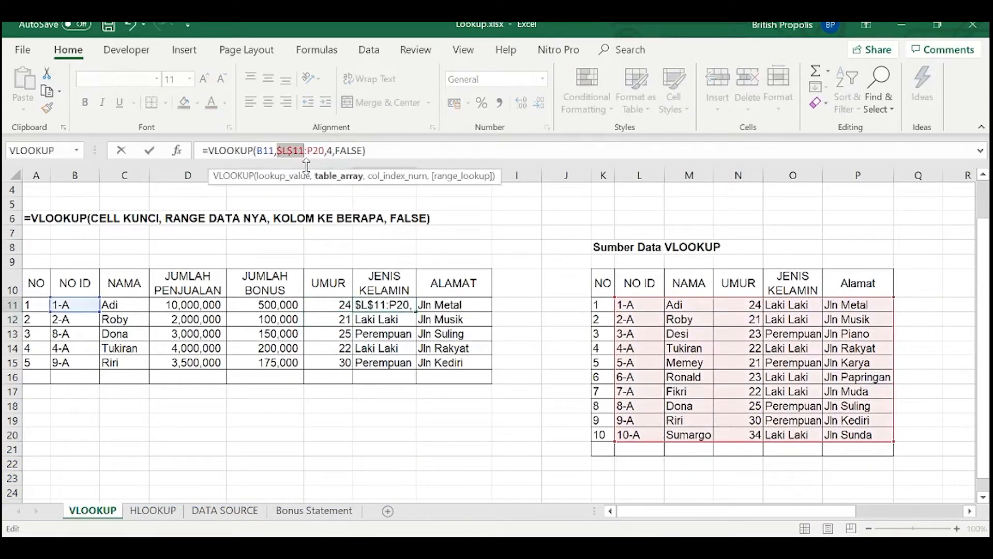
pyautogui.click(313, 151)
pyautogui.press('F4')
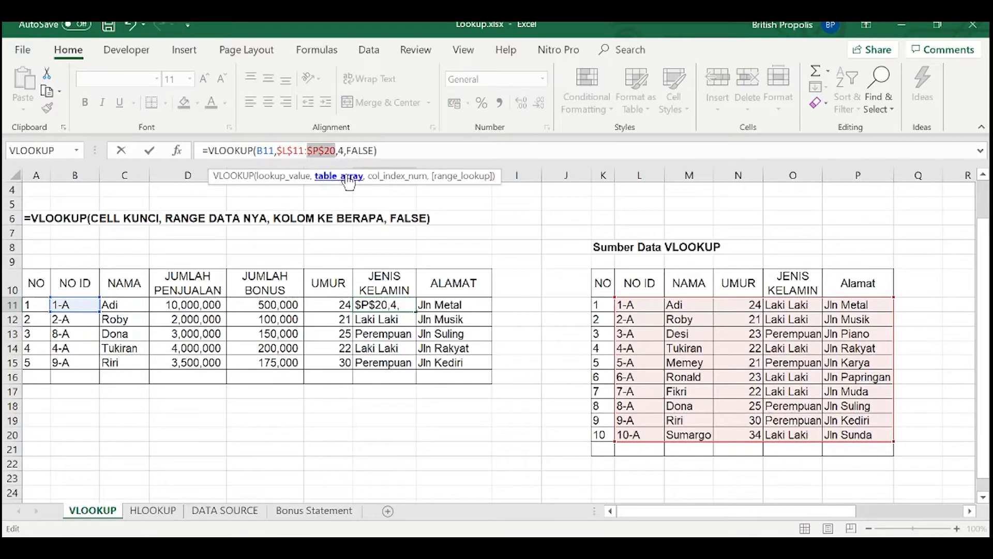
pyautogui.press('Return')
# Step: Change the table range in H11's ALAMAT formula to the absolute reference $L$11:$P$20
pyautogui.click(447, 309)
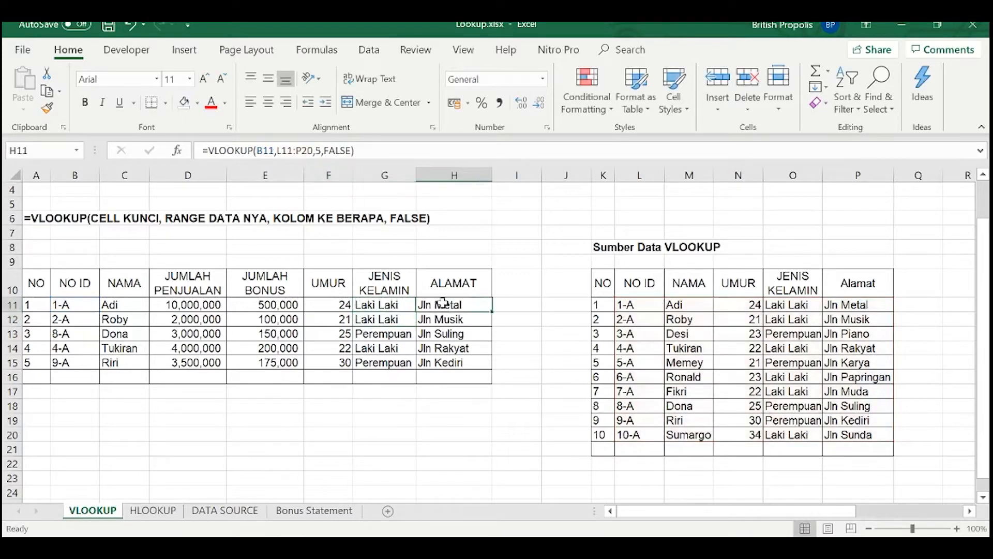
pyautogui.click(295, 151)
pyautogui.press('F4')
pyautogui.click(318, 151)
pyautogui.press('F4')
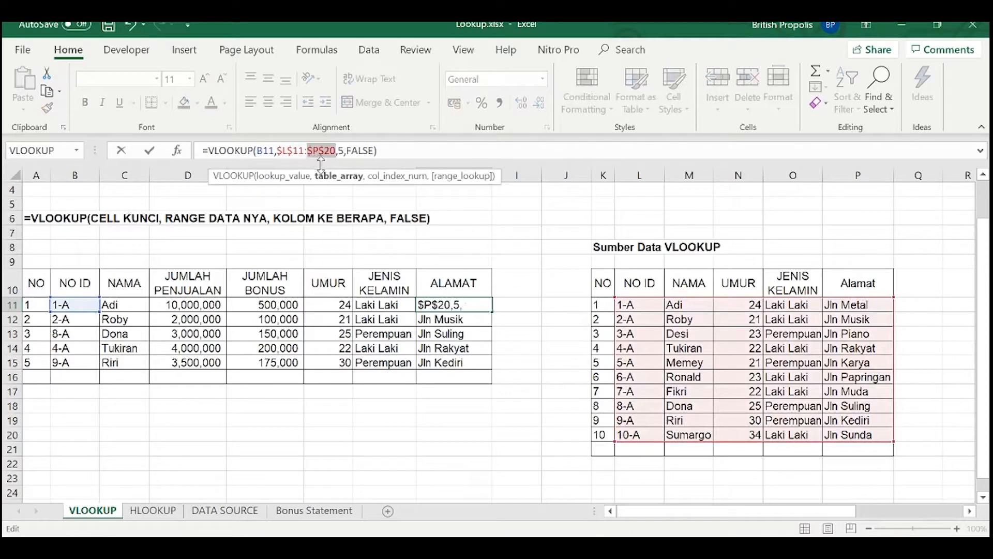
pyautogui.press('Return')
# Step: Fill the formulas of F11:H11 down through row 15 and check the copied ALAMAT formulas in H12:H14
pyautogui.moveTo(329, 305); pyautogui.dragTo(489, 366)
pyautogui.click(433, 349)
pyautogui.click(436, 334)
pyautogui.click(427, 320)
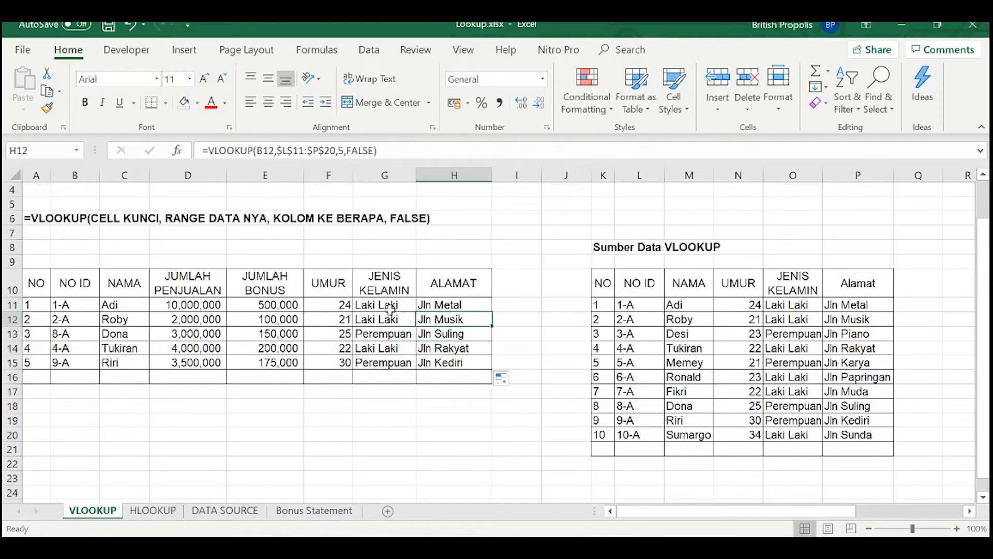
# Step: Examine the lookup cell and absolute table range in each JENIS KELAMIN formula from G11 to G15
pyautogui.doubleClick(390, 308)
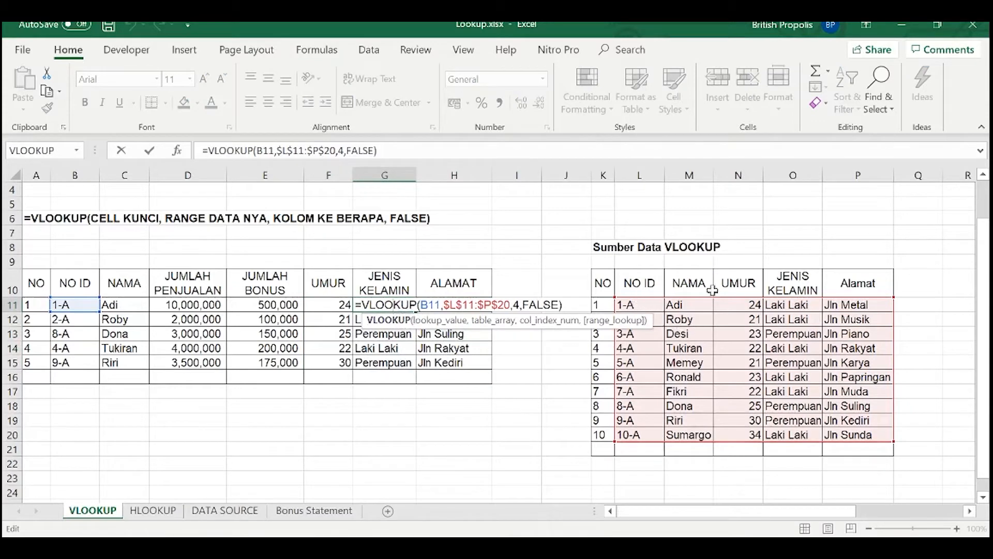
pyautogui.press('Escape')
pyautogui.doubleClick(388, 317)
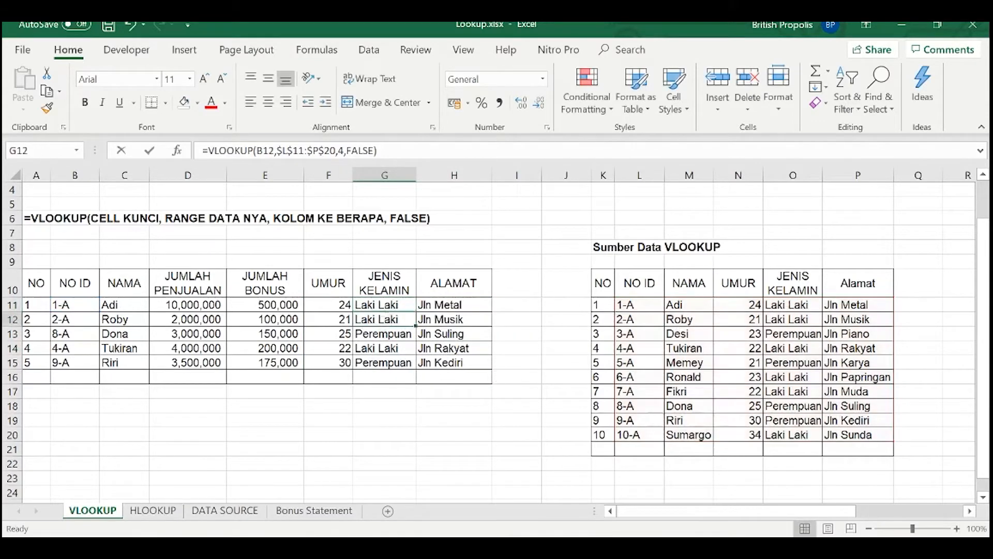
pyautogui.press('Escape')
pyautogui.doubleClick(387, 334)
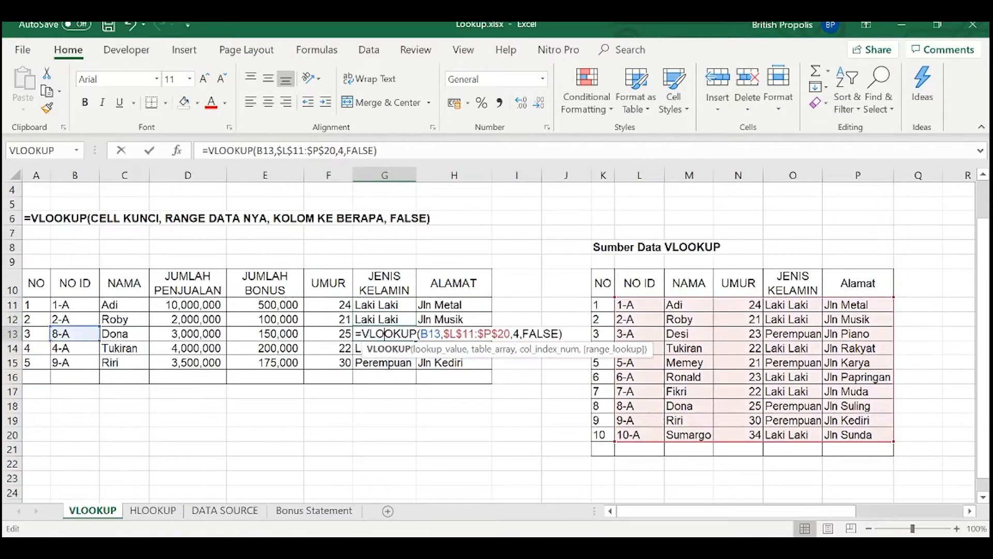
pyautogui.hotkey('ctrl', 'Return')
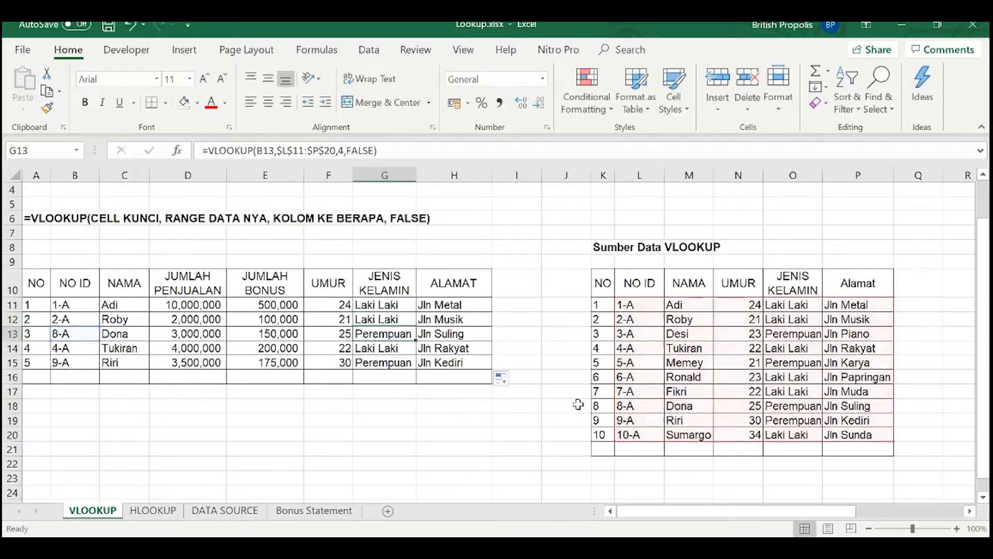
pyautogui.doubleClick(397, 348)
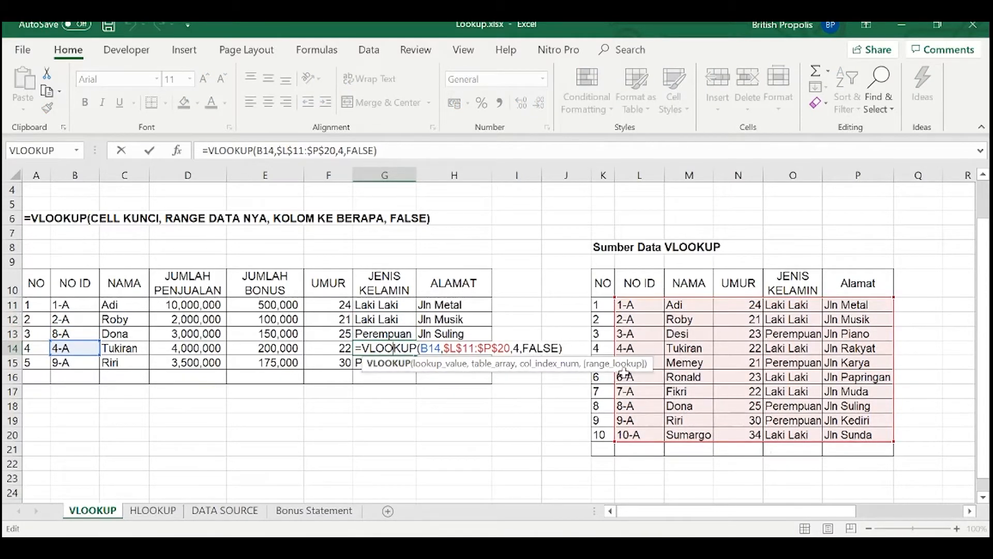
pyautogui.press('Escape')
pyautogui.click(390, 365)
pyautogui.doubleClick(393, 362)
pyautogui.press('Escape')
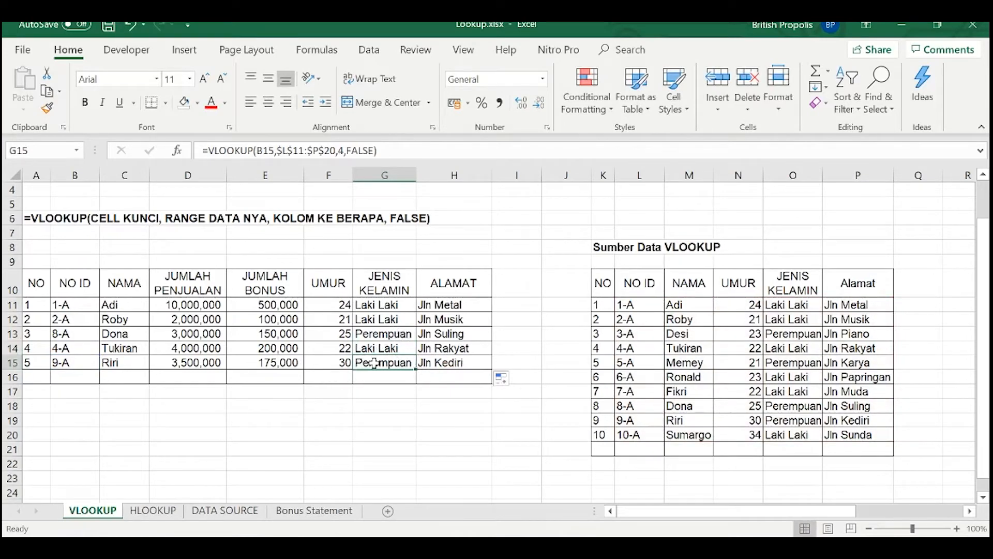
pyautogui.click(320, 342)
pyautogui.click(359, 381)
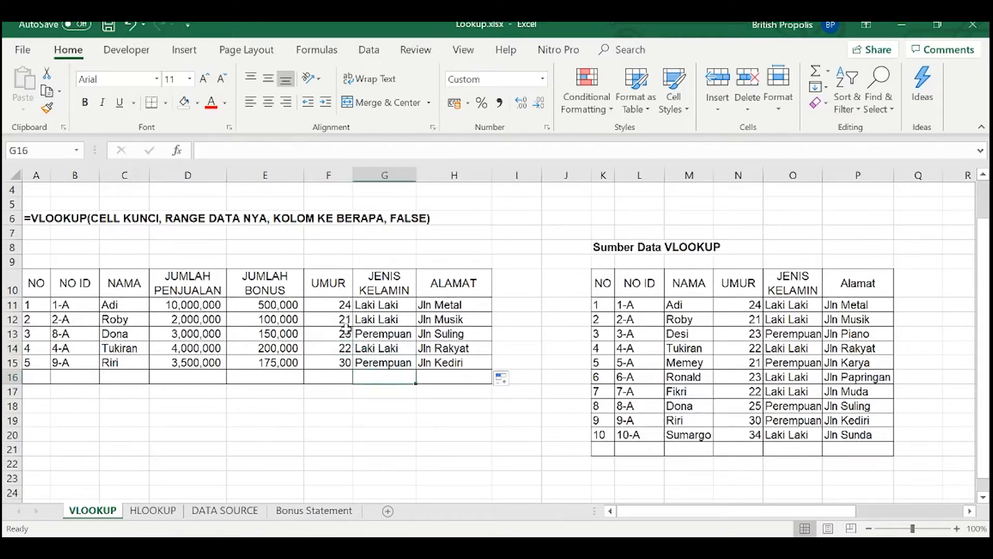
# Step: Compare the looked-up UMUR, JENIS KELAMIN and ALAMAT for IDs 1-A and 2-A with their rows in the Sumber Data VLOOKUP table
pyautogui.click(123, 306)
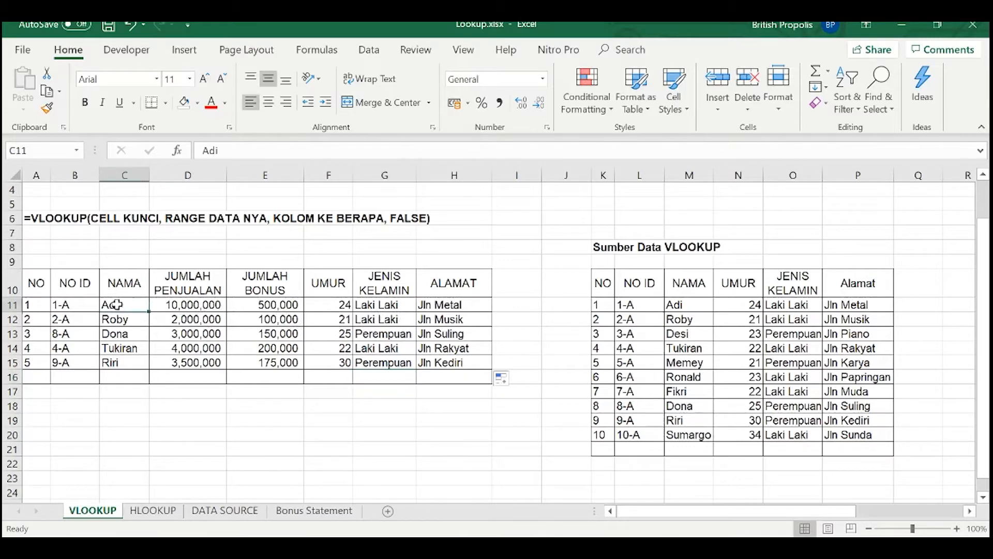
pyautogui.click(702, 305)
pyautogui.click(759, 305)
pyautogui.moveTo(770, 306); pyautogui.dragTo(859, 306)
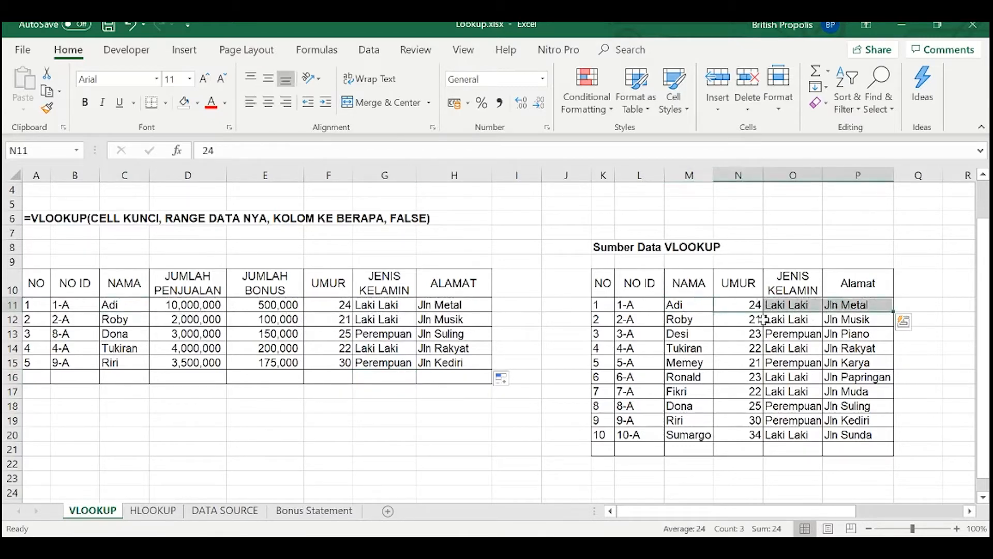
pyautogui.click(500, 378)
pyautogui.click(226, 350)
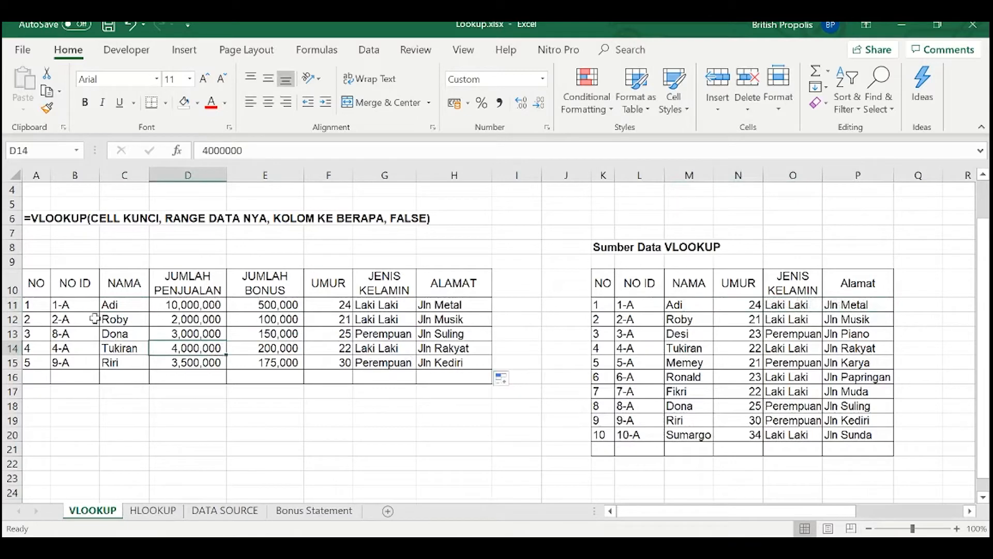
pyautogui.click(110, 319)
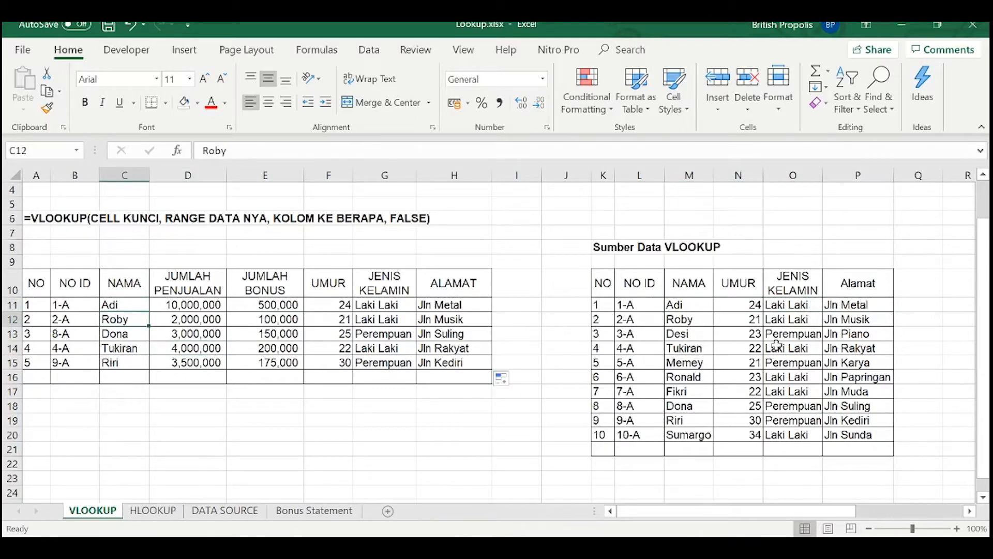
pyautogui.moveTo(752, 320); pyautogui.dragTo(879, 320)
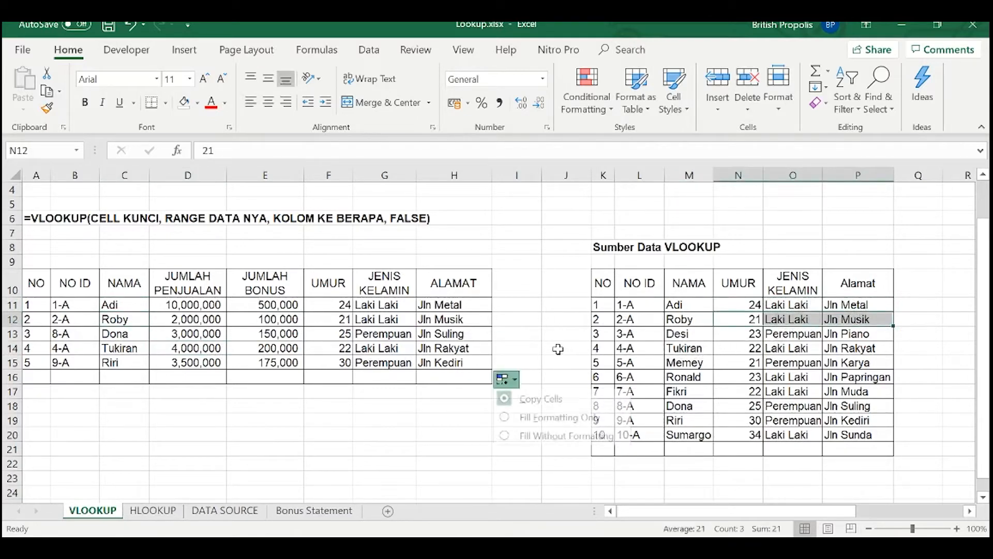
pyautogui.click(346, 318)
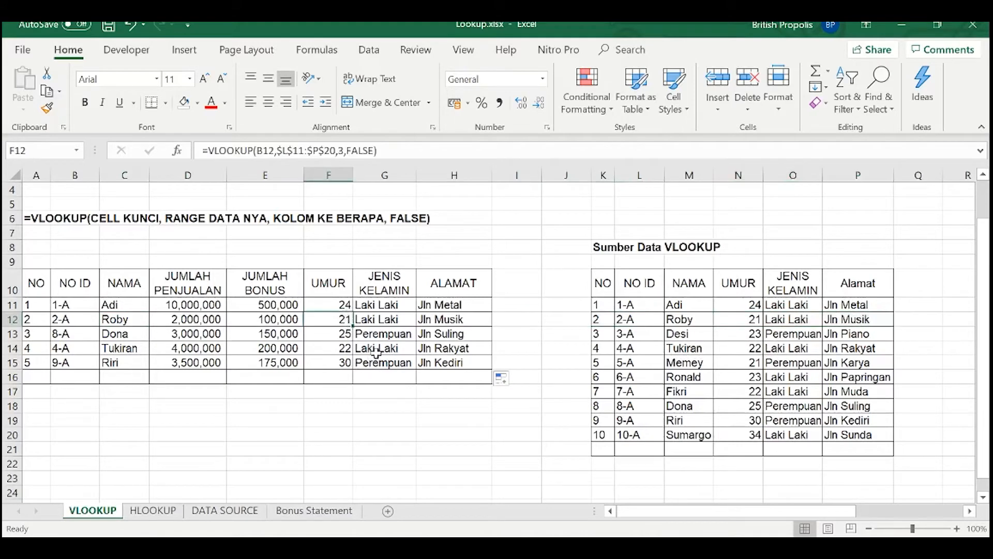
pyautogui.click(375, 321)
pyautogui.moveTo(344, 304); pyautogui.dragTo(460, 364)
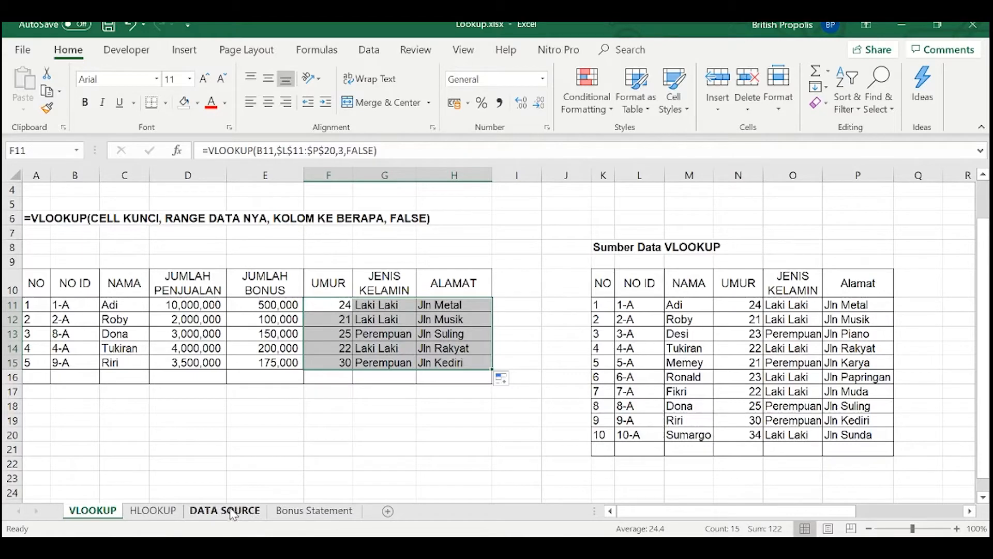
# Step: Open the HLOOKUP sheet and examine the horizontal layout of its source data, including the NO ID row M7:V7
pyautogui.click(168, 515)
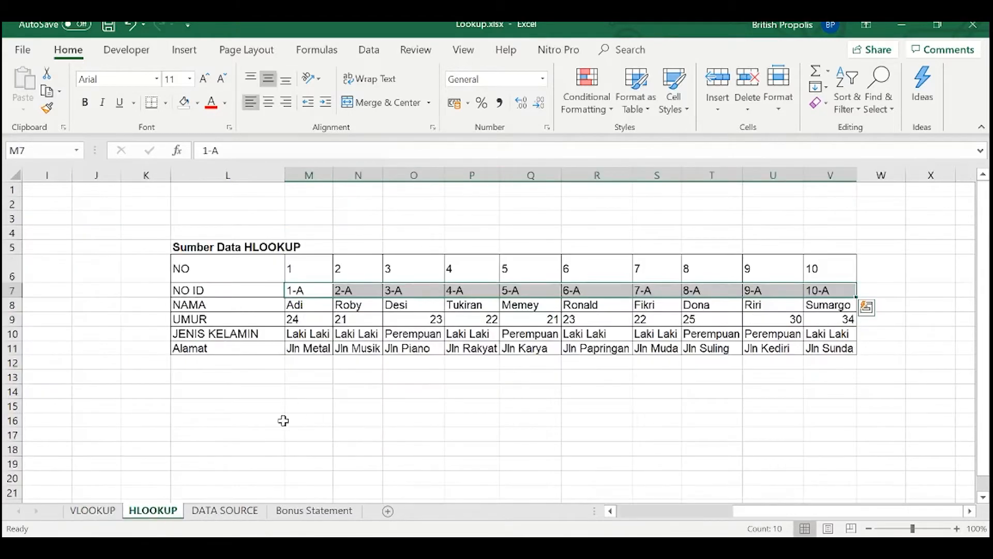
pyautogui.click(281, 405)
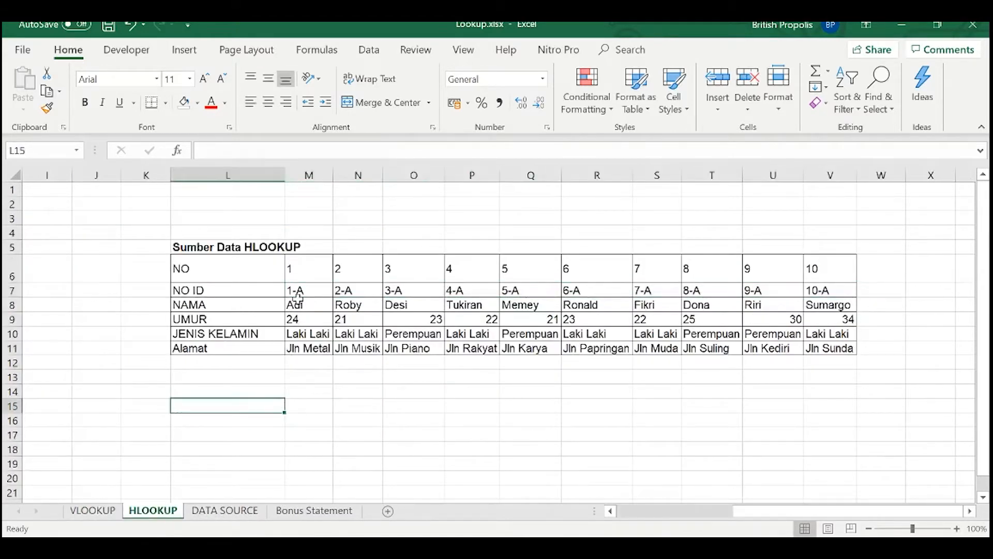
pyautogui.moveTo(311, 291); pyautogui.dragTo(801, 292)
pyautogui.click(455, 333)
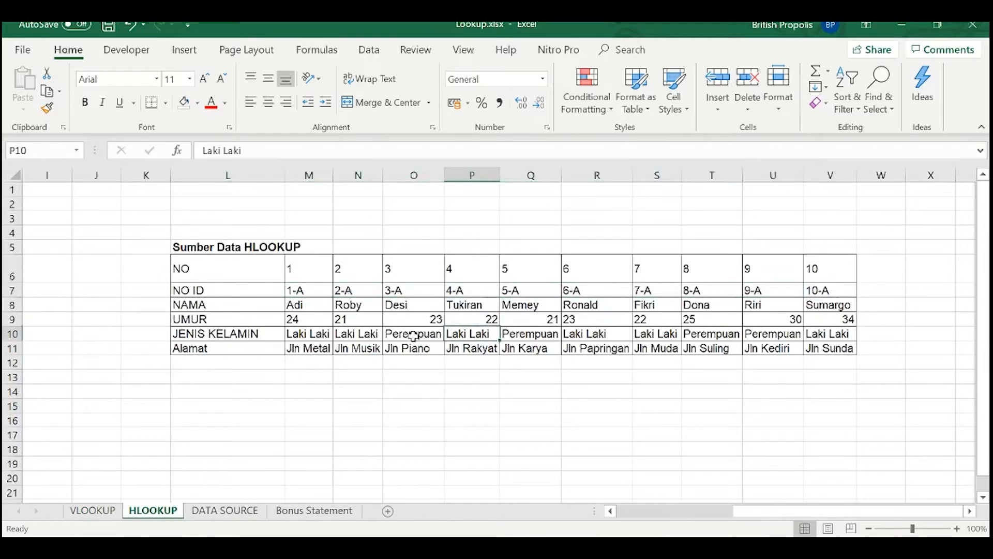
pyautogui.click(269, 318)
# Step: Return to the sheet's main table and match its first two records with NO IDs 1-A and 2-A in the Sumber Data HLOOKUP table
pyautogui.hotkey('ctrl', 'Left')
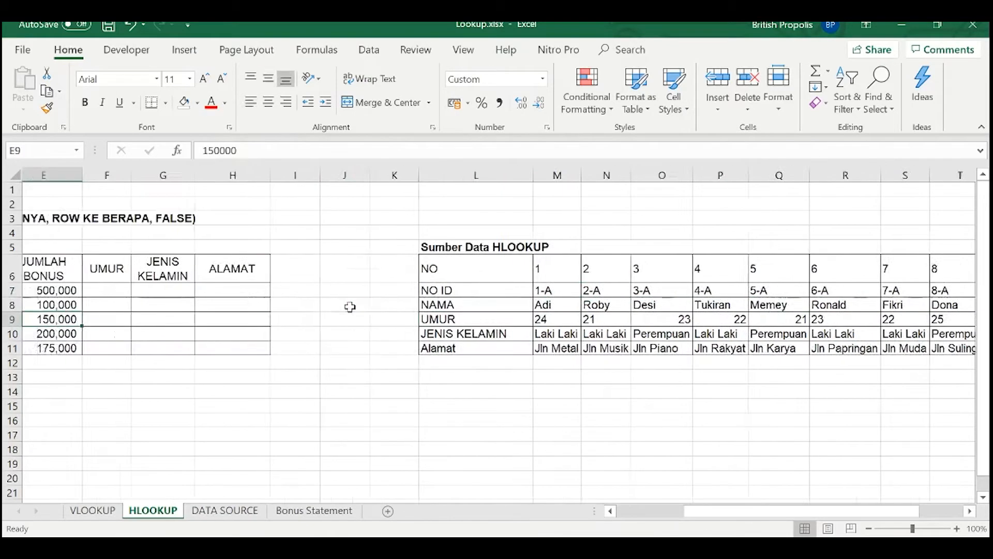
pyautogui.hotkey('ctrl', 'Left')
pyautogui.press('Right')
pyautogui.press('Right')
pyautogui.press('Right')
pyautogui.press('Right')
pyautogui.press('Right')
pyautogui.press('Up')
pyautogui.press('Up')
pyautogui.press('Left')
pyautogui.press('Left')
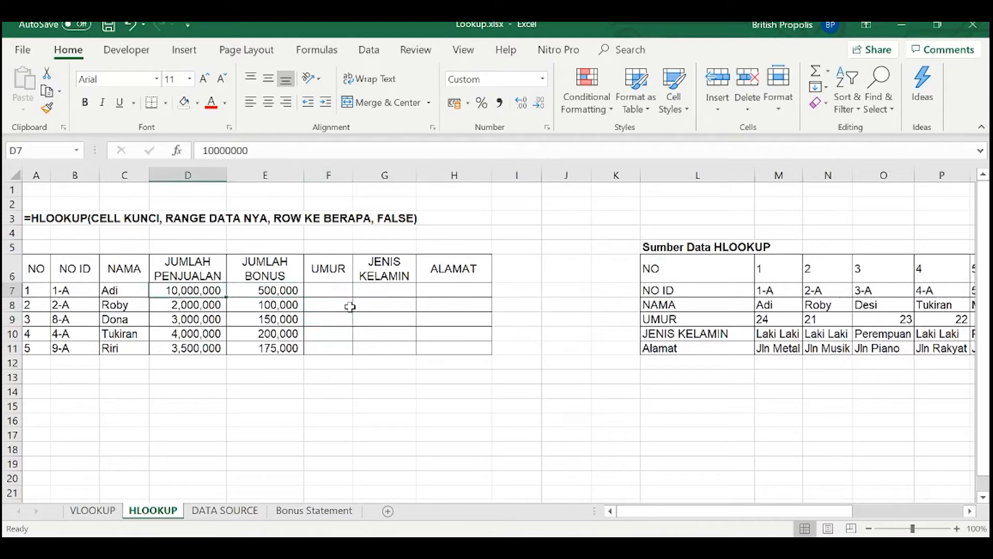
pyautogui.click(131, 288)
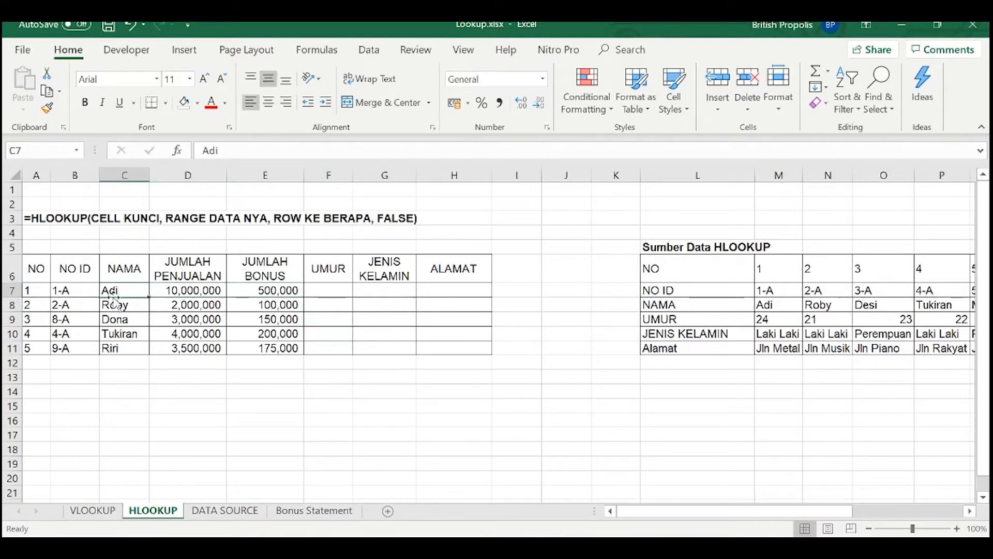
pyautogui.click(92, 290)
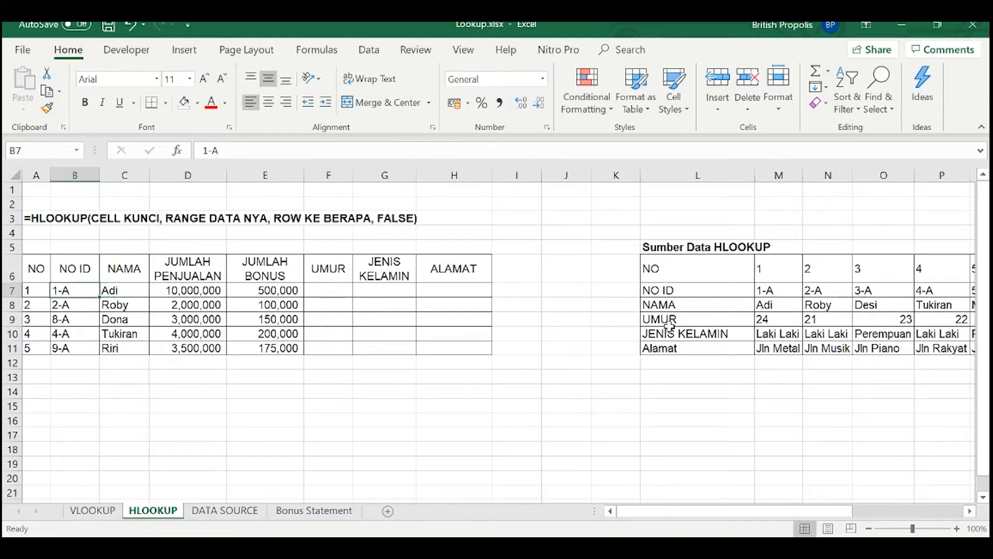
pyautogui.click(767, 292)
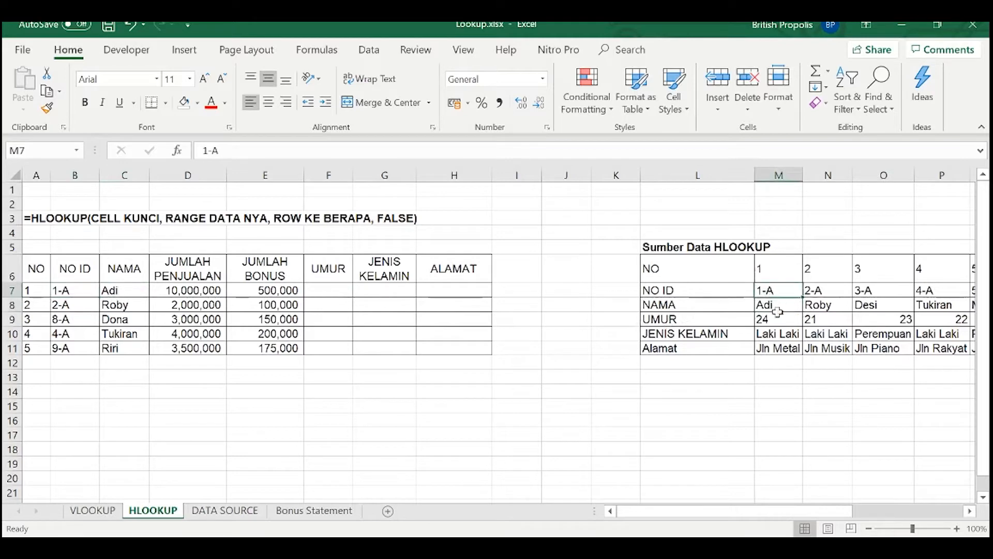
pyautogui.click(137, 305)
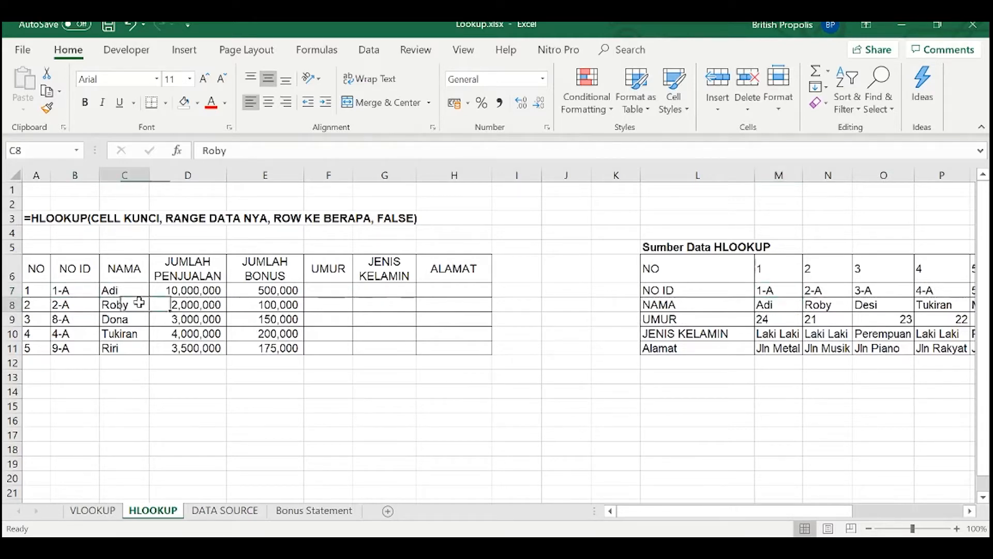
pyautogui.click(823, 291)
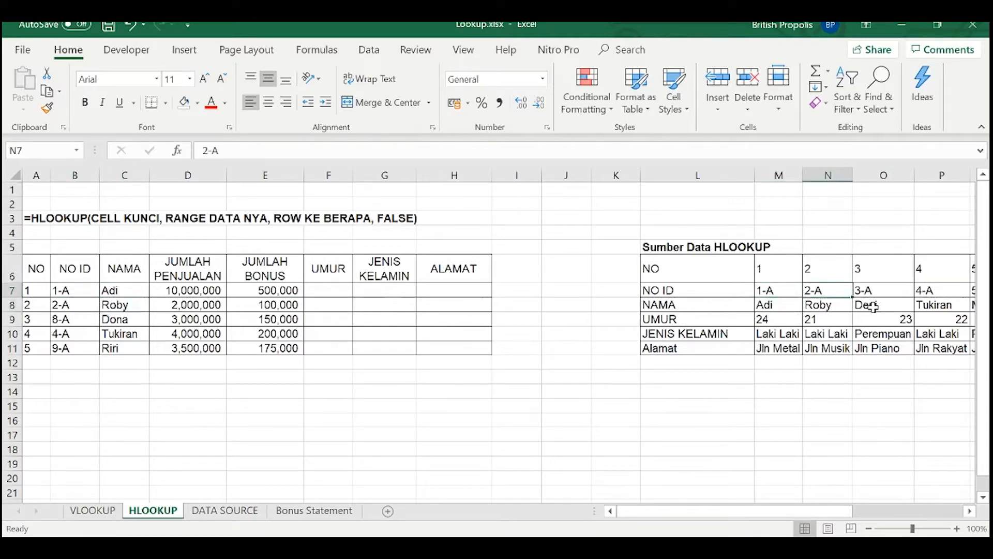
# Step: Begin an HLOOKUP formula in UMUR cell F7 with B7 as the lookup value and M7:V11 as the table range
pyautogui.moveTo(781, 514); pyautogui.dragTo(891, 515)
pyautogui.moveTo(765, 304); pyautogui.dragTo(766, 291)
pyautogui.moveTo(801, 516); pyautogui.dragTo(690, 516)
pyautogui.click(329, 291)
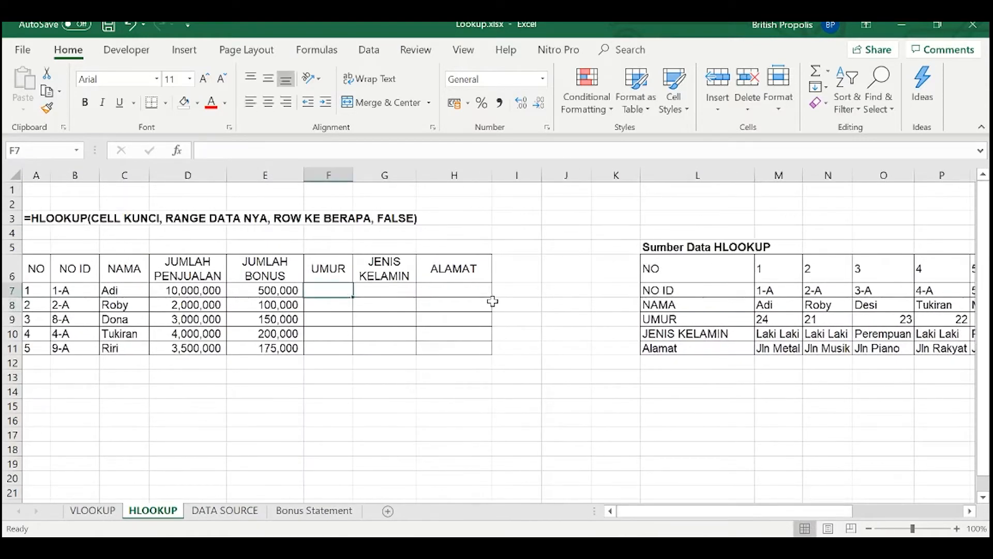
pyautogui.write('=')
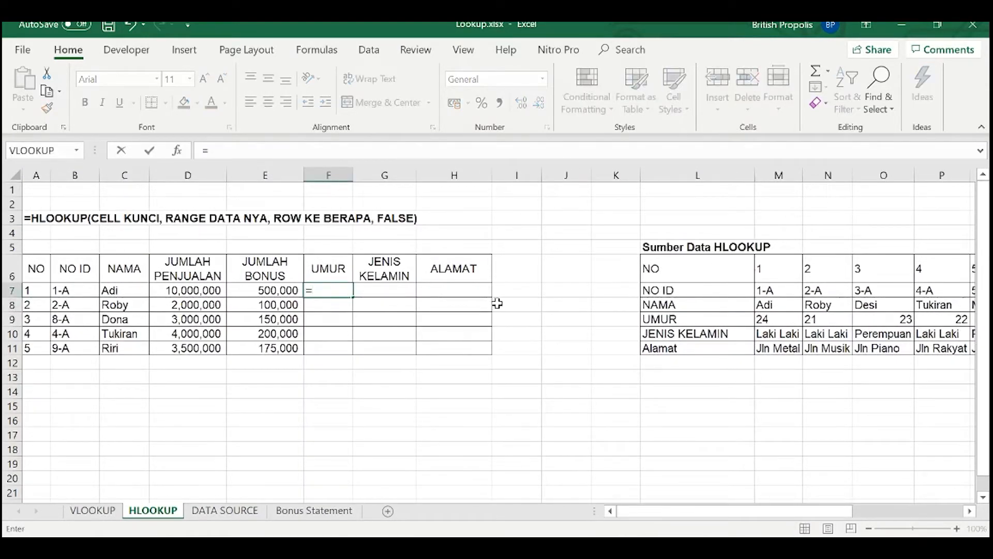
pyautogui.write('hlookup')
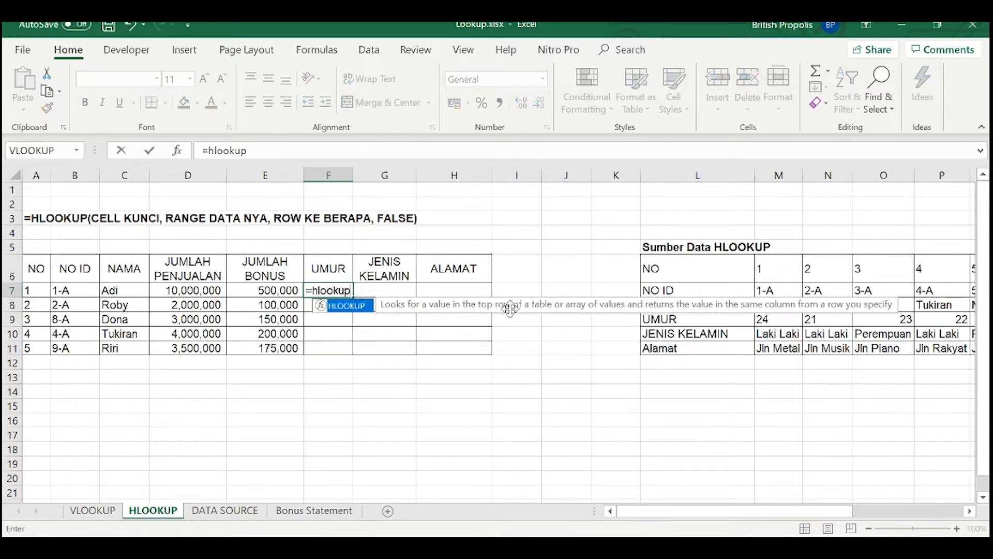
pyautogui.write('(')
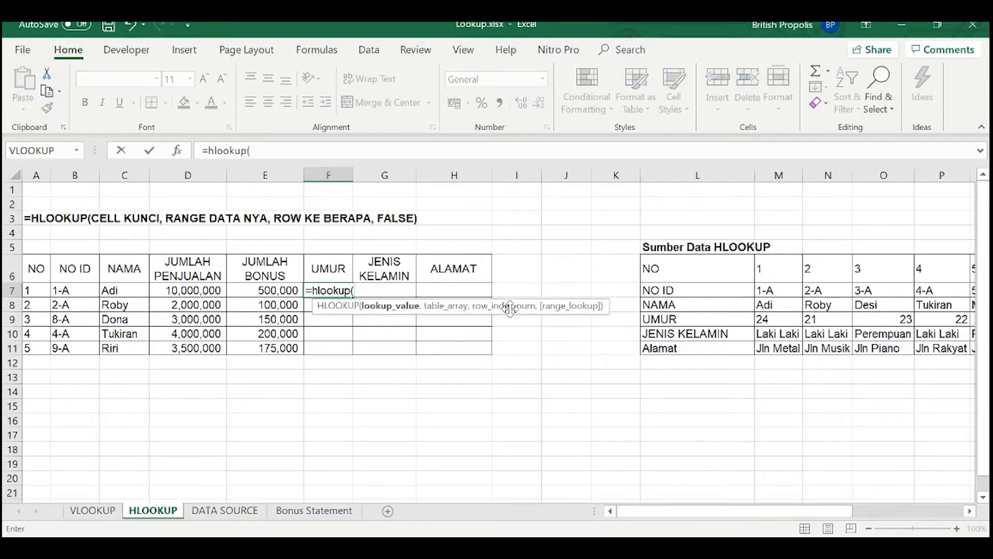
pyautogui.click(70, 291)
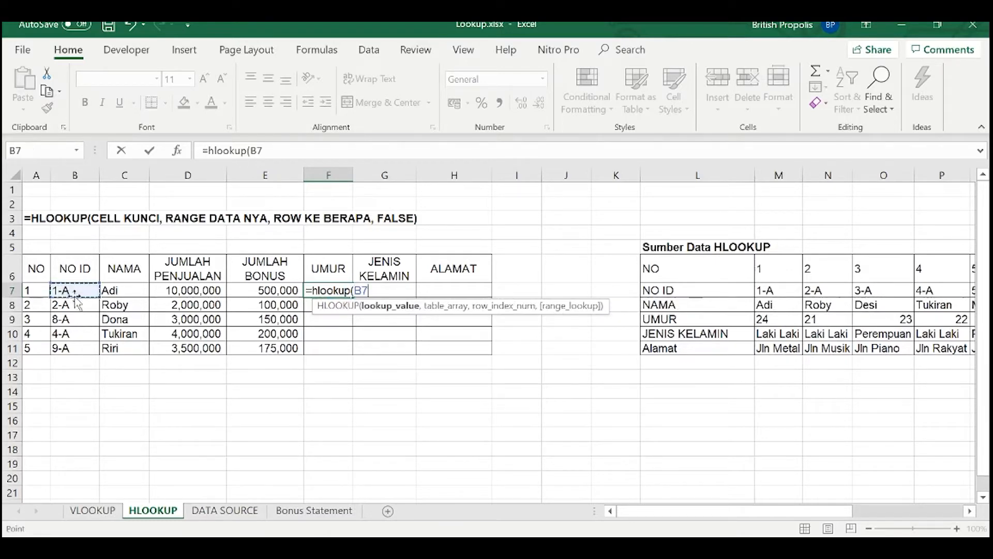
pyautogui.write(',')
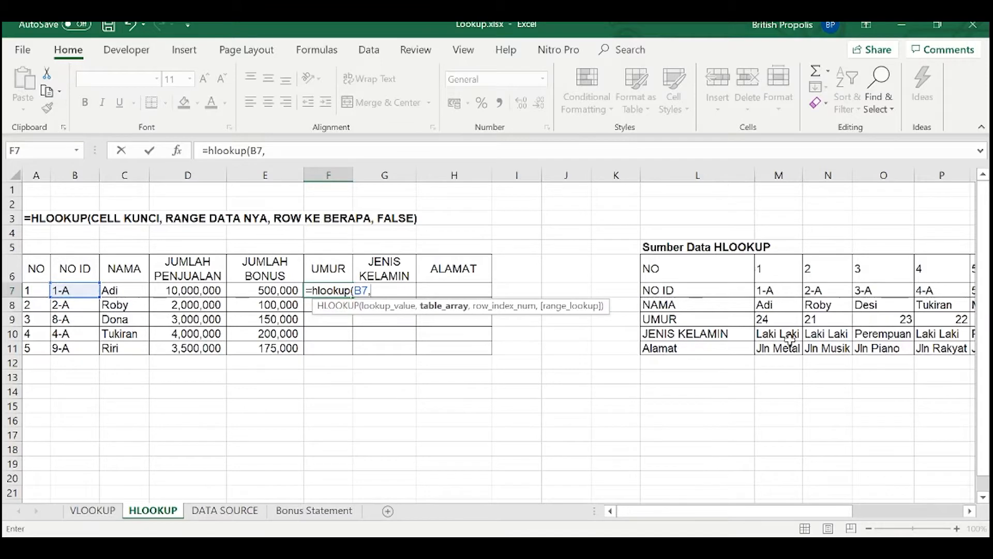
pyautogui.moveTo(764, 290); pyautogui.dragTo(916, 350)
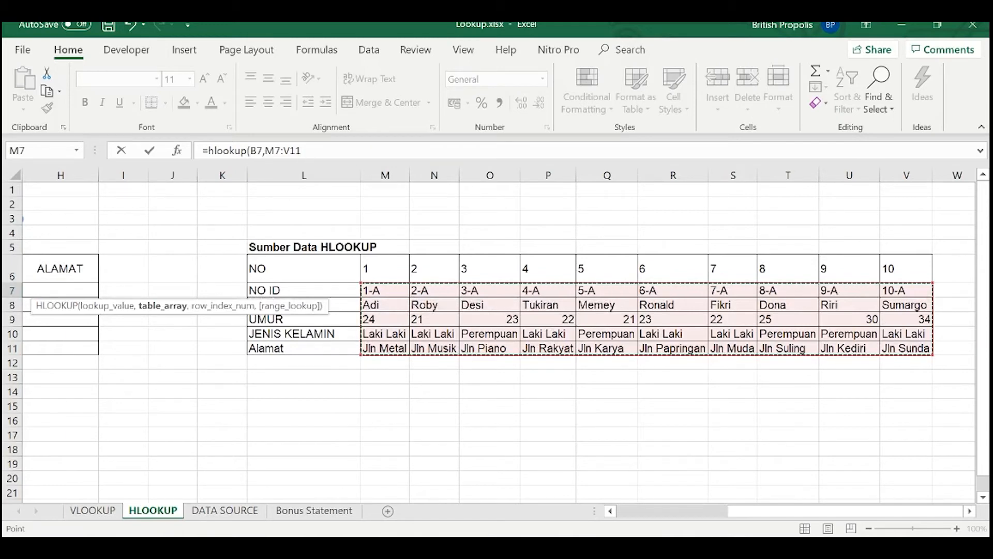
# Step: Make the table range absolute as $M$7:$V$11 and complete F7's HLOOKUP formula with row index 3 and FALSE
pyautogui.click(275, 150)
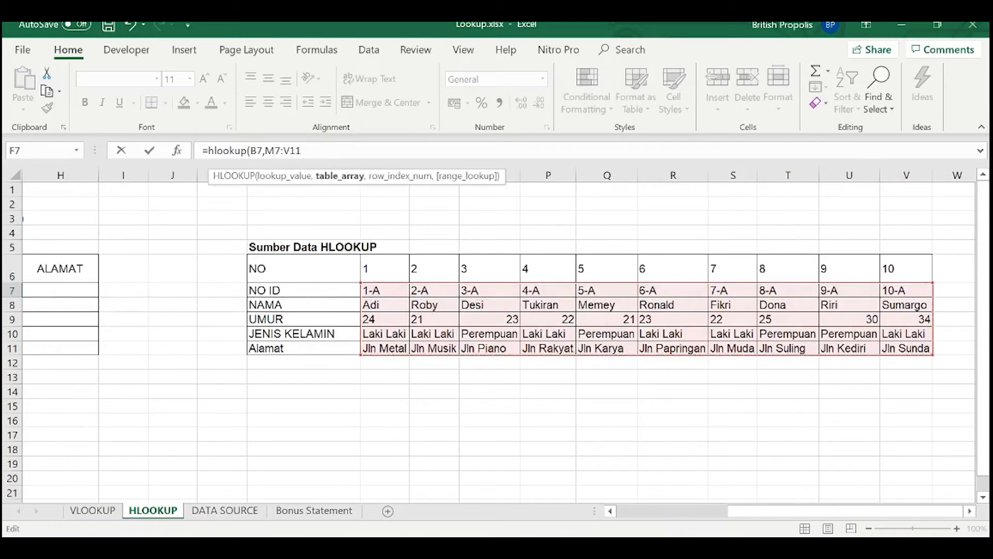
pyautogui.press('F4')
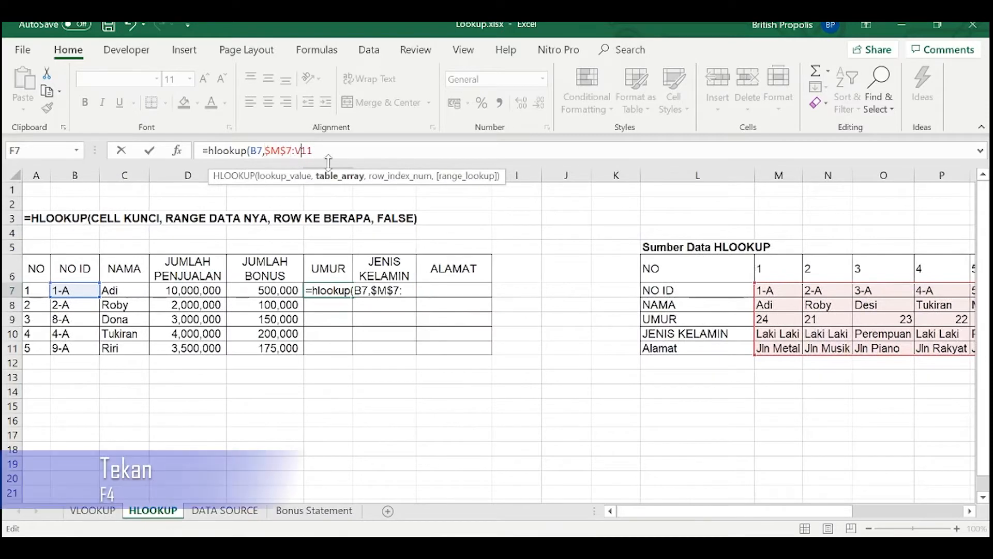
pyautogui.press('F4')
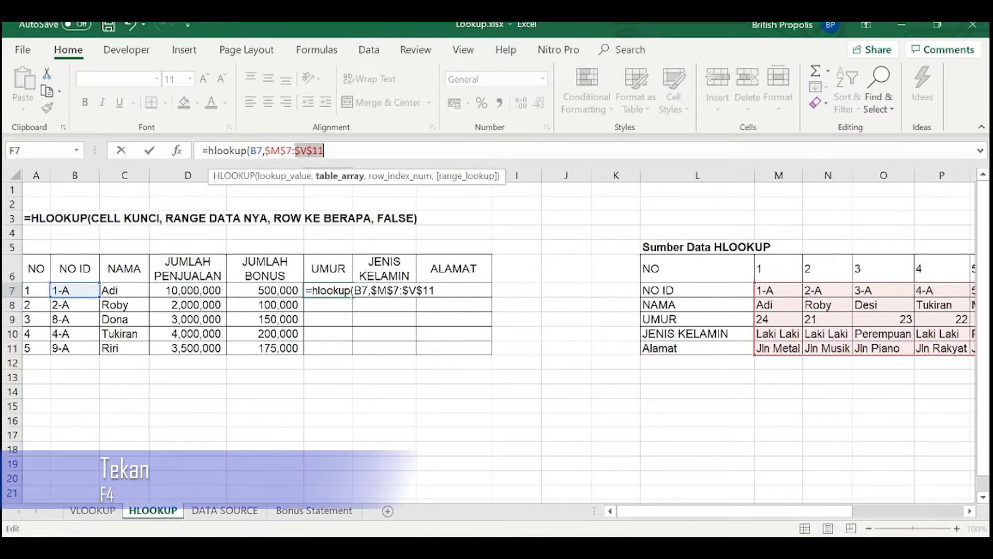
pyautogui.click(324, 151)
pyautogui.write(',3')
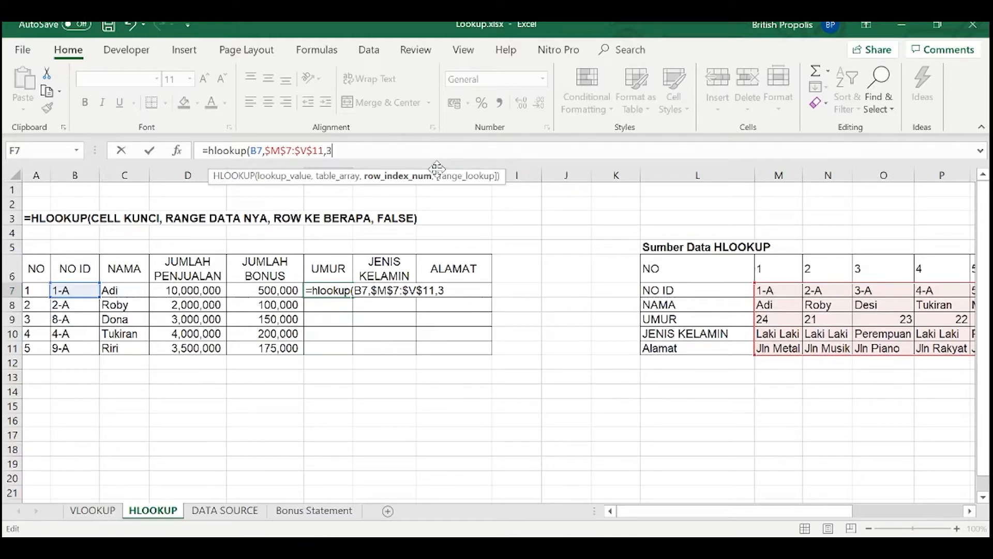
pyautogui.write(',')
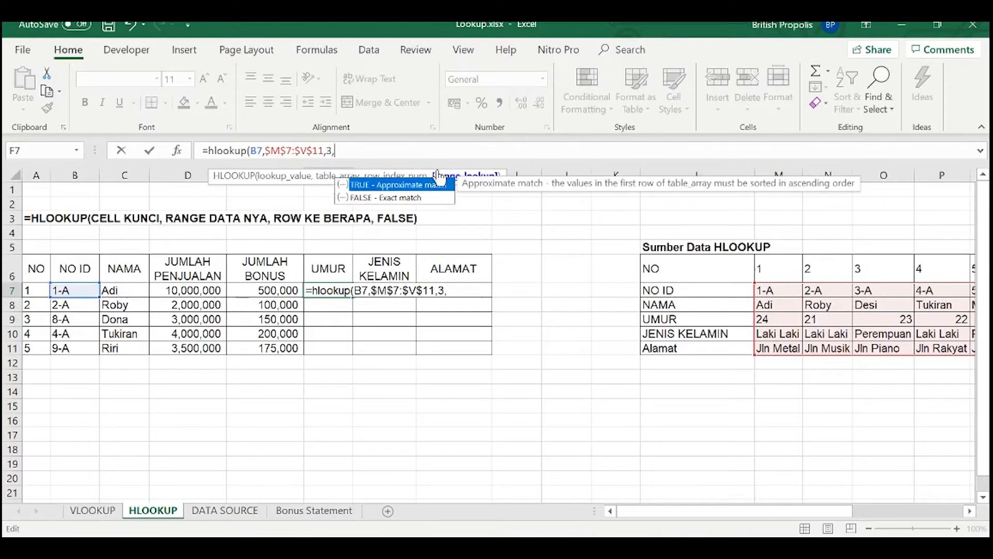
pyautogui.write('false)')
pyautogui.press('Return')
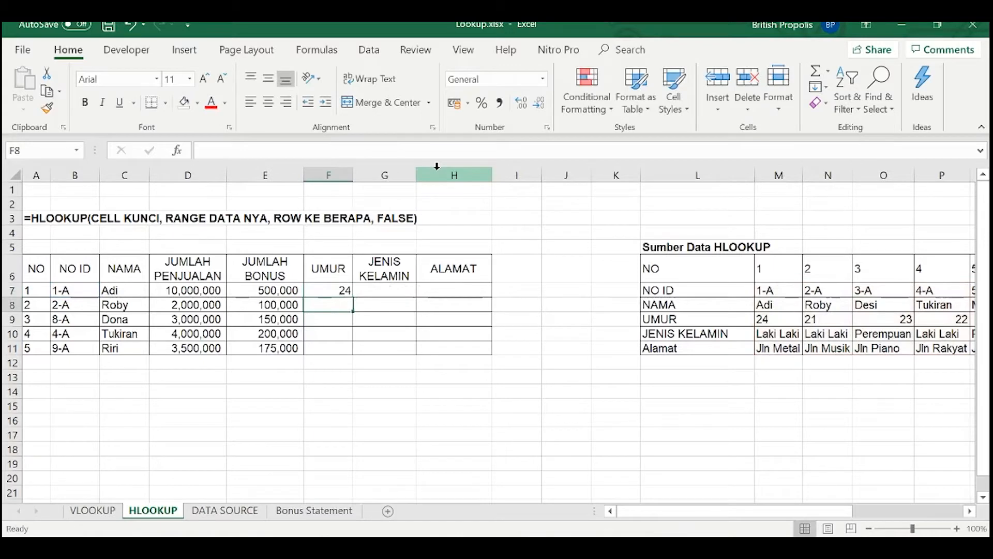
# Step: Copy the full HLOOKUP formula text from F7 into JENIS KELAMIN cell G7, keeping its references to B7 and $M$7:$V$11
pyautogui.press('Up')
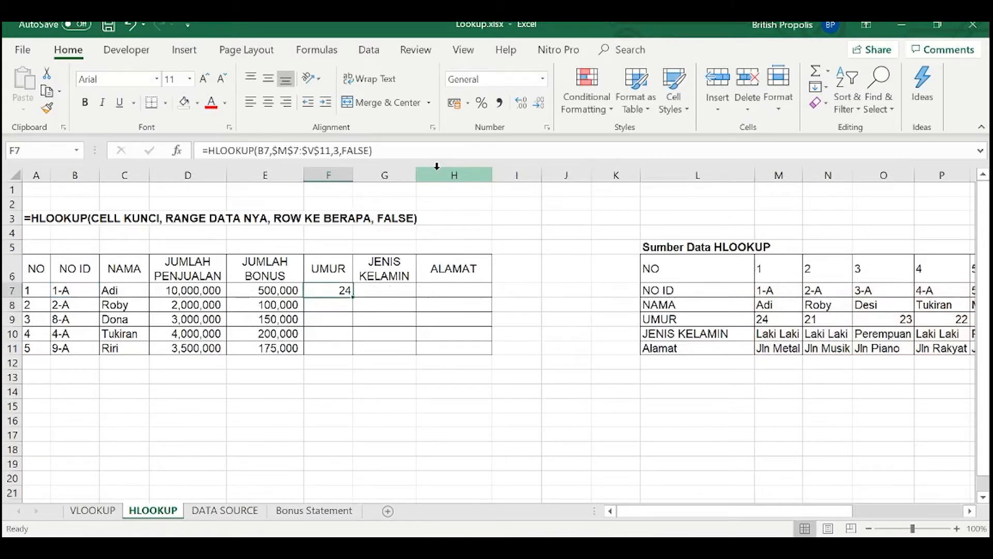
pyautogui.moveTo(378, 150); pyautogui.dragTo(202, 150)
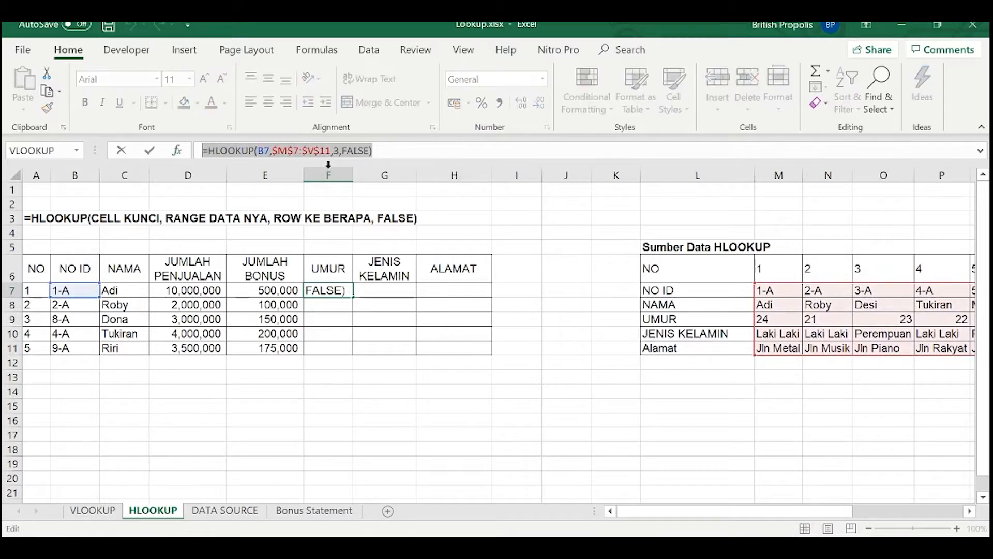
pyautogui.hotkey('ctrl', 'c')
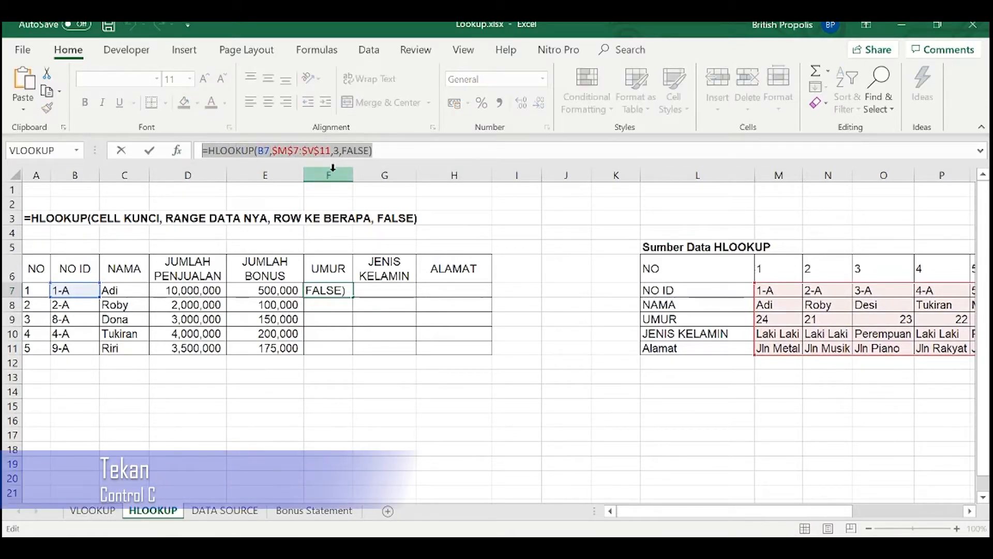
pyautogui.press('Escape')
pyautogui.click(384, 290)
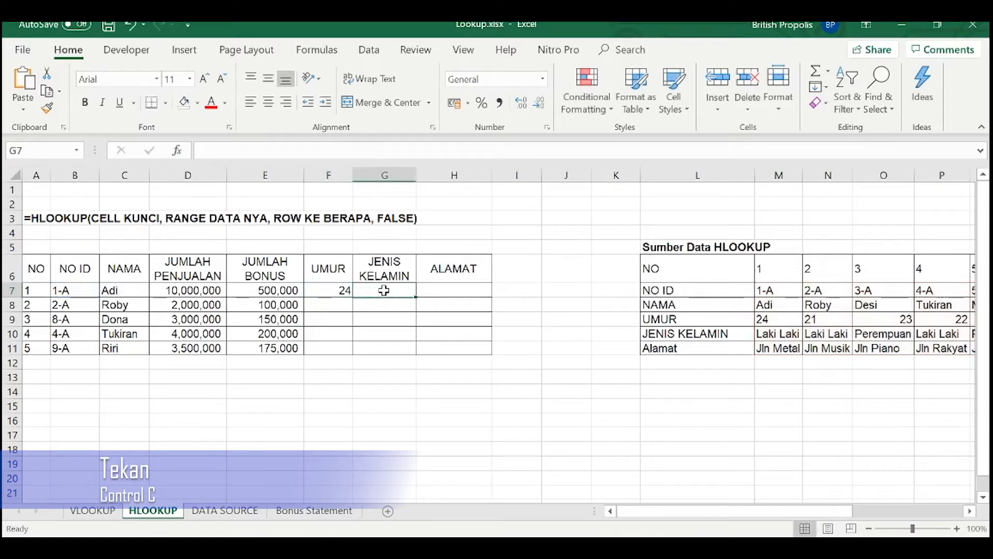
pyautogui.doubleClick(384, 290)
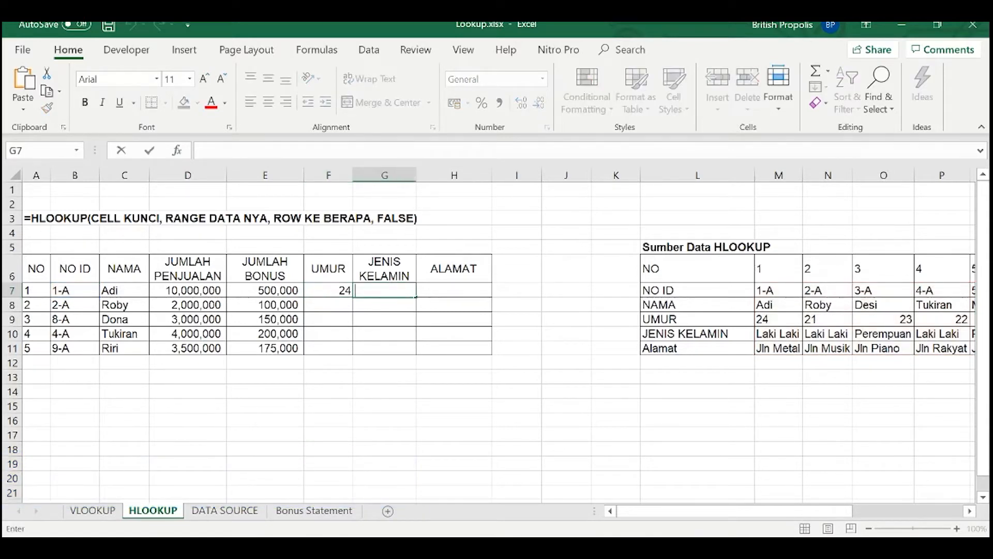
pyautogui.hotkey('ctrl', 'v')
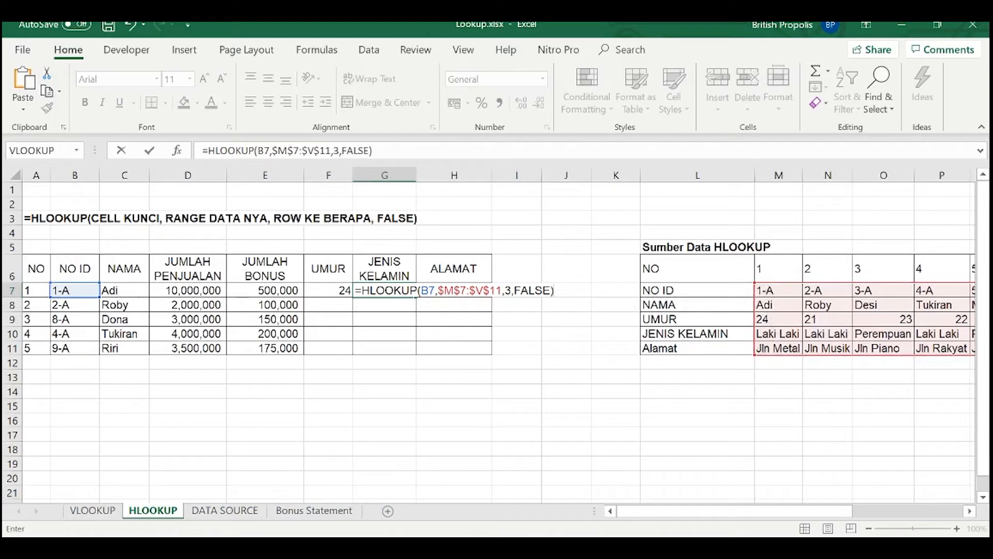
# Step: Set the row index in G7's HLOOKUP formula to 4 so that it looks up JENIS KELAMIN
pyautogui.click(511, 291)
pyautogui.press('BackSpace')
pyautogui.write('4')
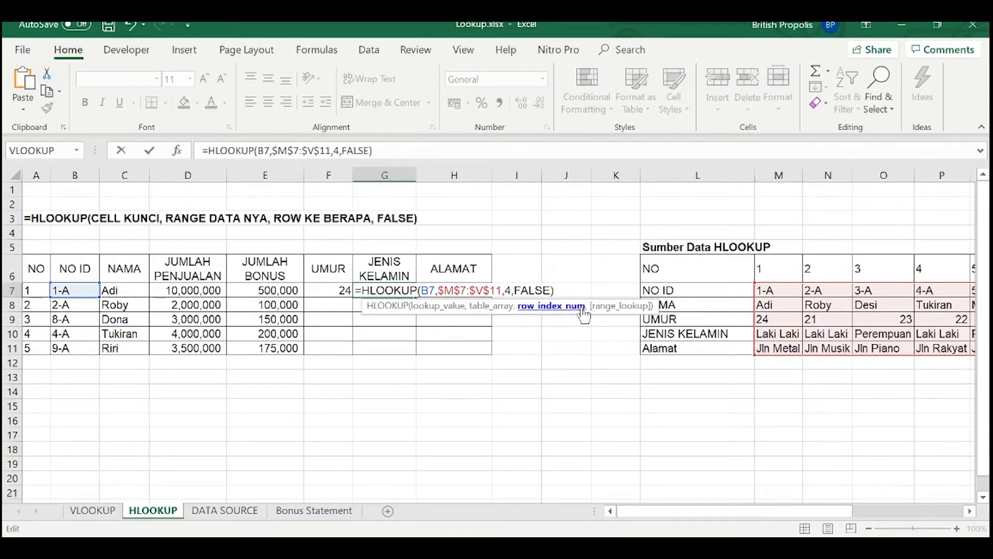
pyautogui.press('Return')
pyautogui.press('Up')
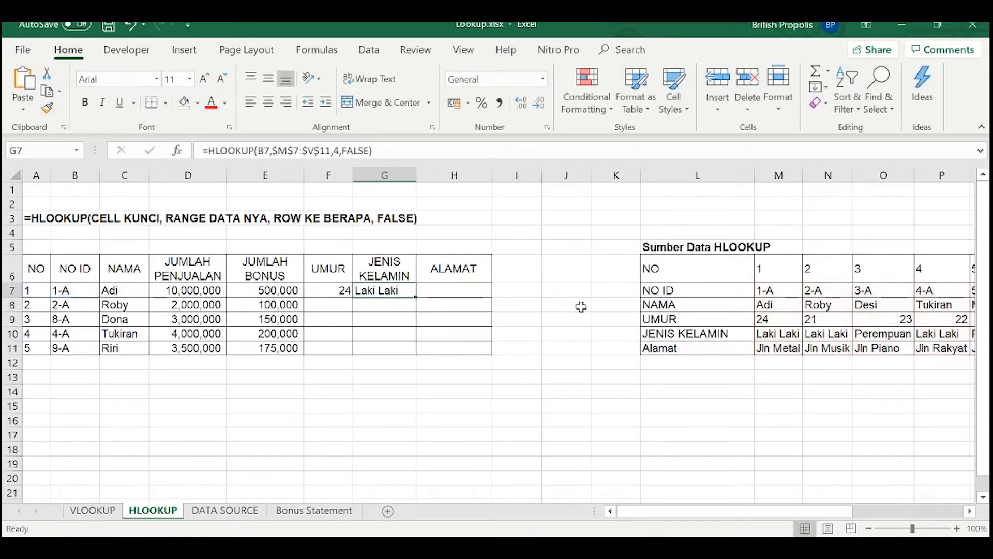
# Step: Paste the copied HLOOKUP formula into ALAMAT cell H7 and set its row index to 5
pyautogui.doubleClick(465, 295)
pyautogui.hotkey('ctrl', 'v')
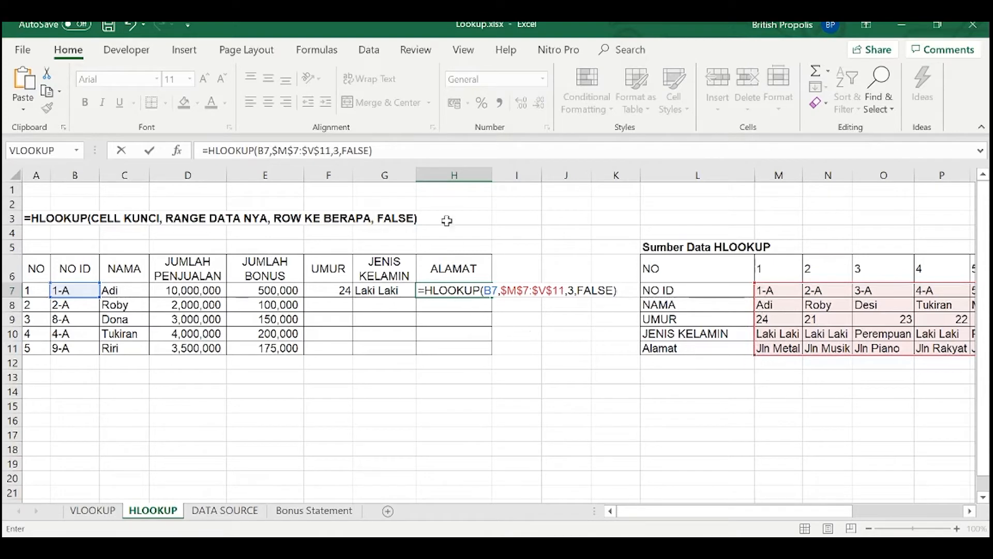
pyautogui.click(339, 151)
pyautogui.press('BackSpace')
pyautogui.write('5')
pyautogui.press('Return')
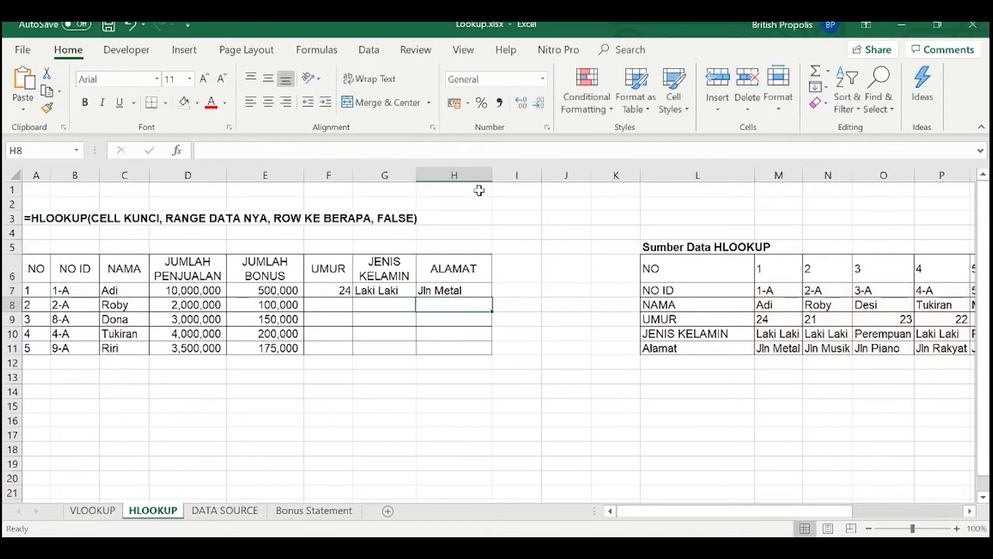
# Step: Check the HLOOKUP formulas in F7, G7 and H7, and fill them down through row 11
pyautogui.press('Up')
pyautogui.press('Left')
pyautogui.press('Left')
pyautogui.hotkey('shift', 'Right')
pyautogui.hotkey('shift', 'Right')
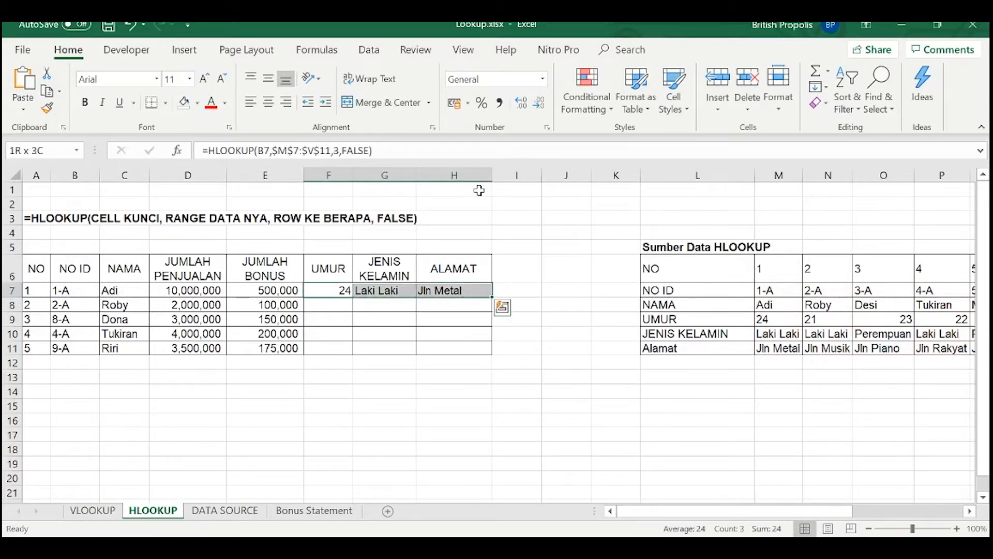
pyautogui.click(340, 288)
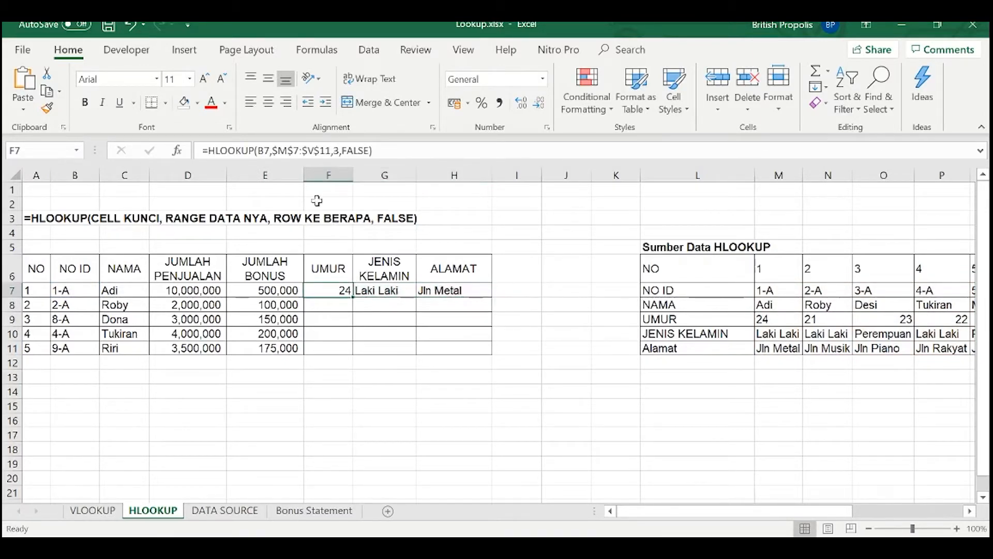
pyautogui.click(369, 291)
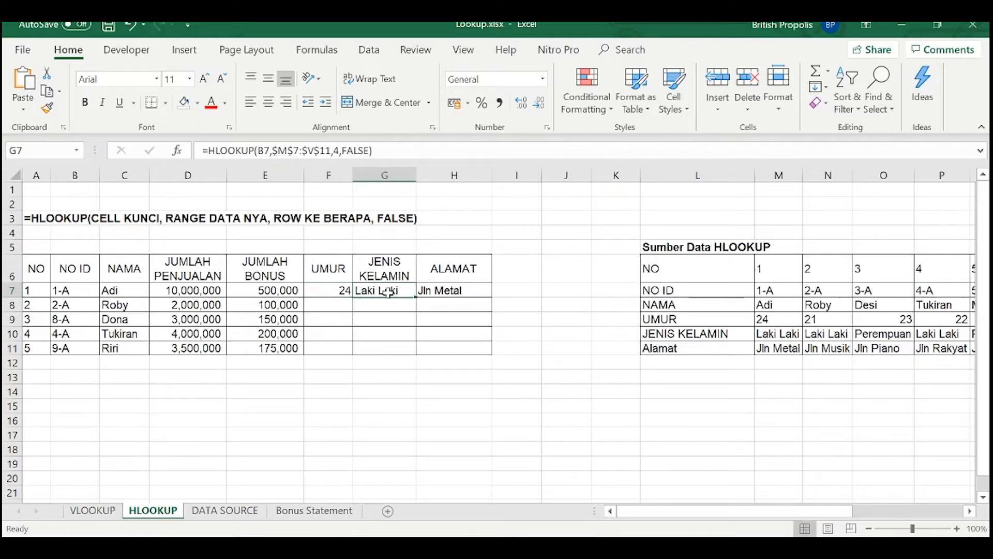
pyautogui.click(443, 291)
pyautogui.click(376, 321)
pyautogui.moveTo(337, 288); pyautogui.dragTo(492, 354)
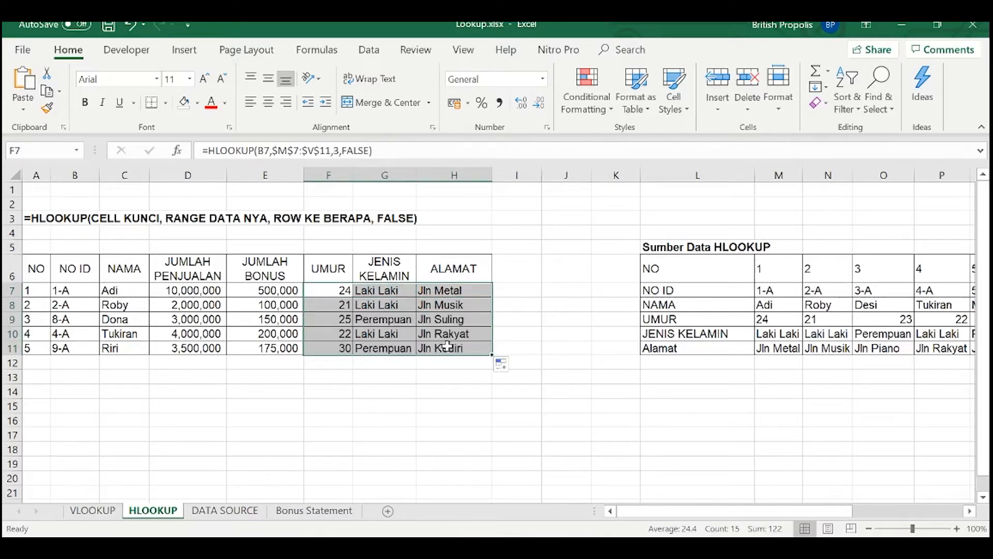
pyautogui.press('Down')
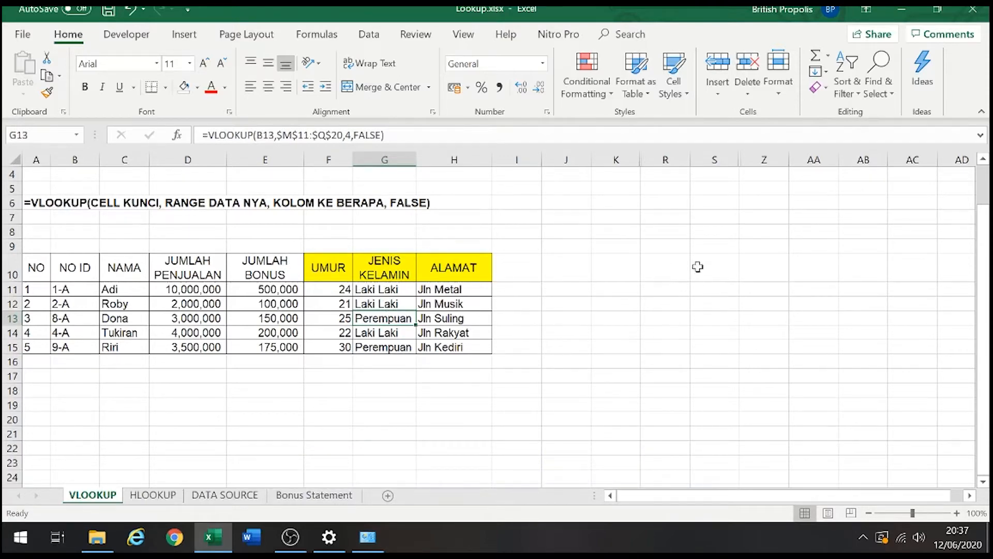
# Step: Unhide all hidden columns on the VLOOKUP sheet and highlight the Sumber Data VLOOKUP table from its NO header
pyautogui.click(10, 162)
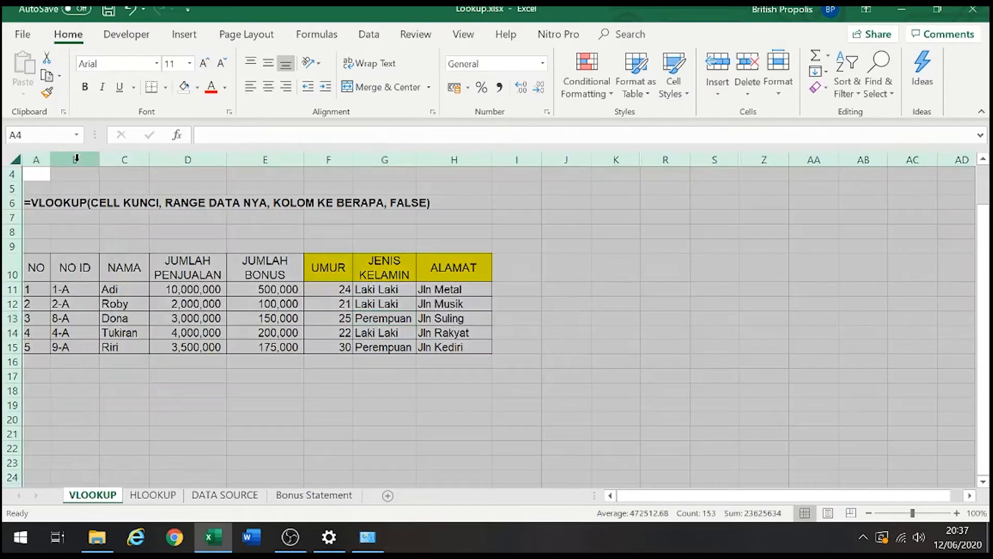
pyautogui.rightClick(75, 159)
pyautogui.click(155, 380)
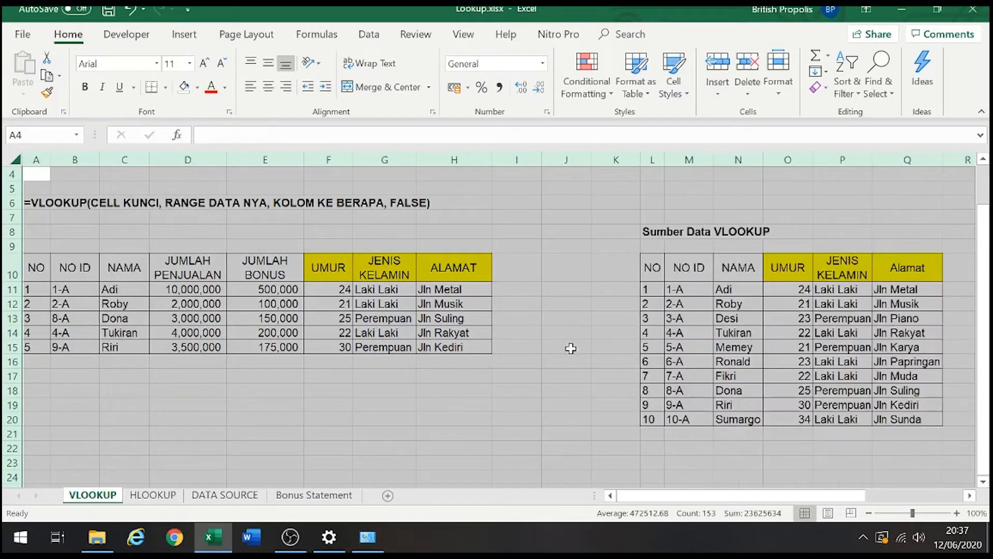
pyautogui.click(649, 291)
pyautogui.moveTo(648, 268); pyautogui.dragTo(843, 332)
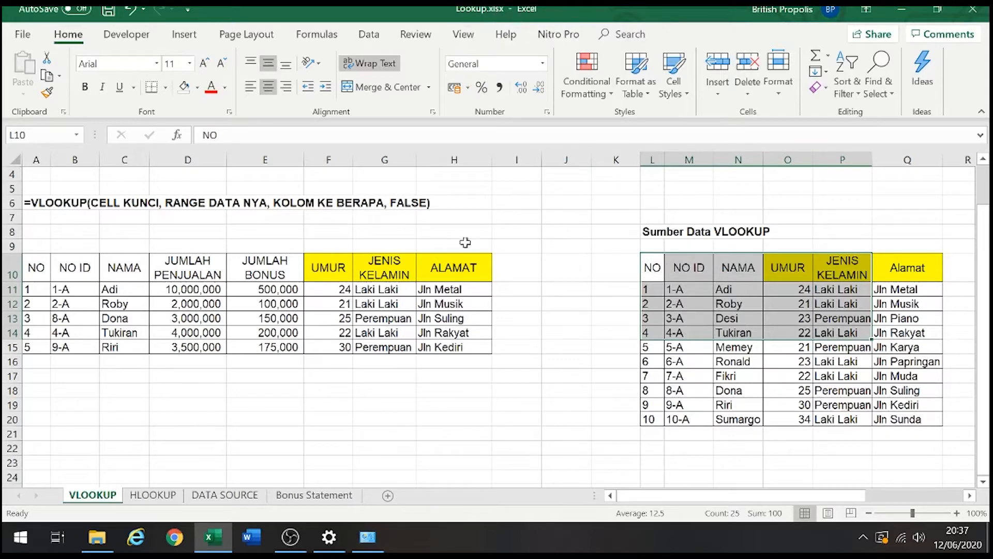
# Step: Hide columns L through Y, which hold the Sumber Data VLOOKUP and Sumber Data VLOOKUP 2 tables
pyautogui.click(651, 159)
pyautogui.moveTo(653, 160); pyautogui.dragTo(843, 156)
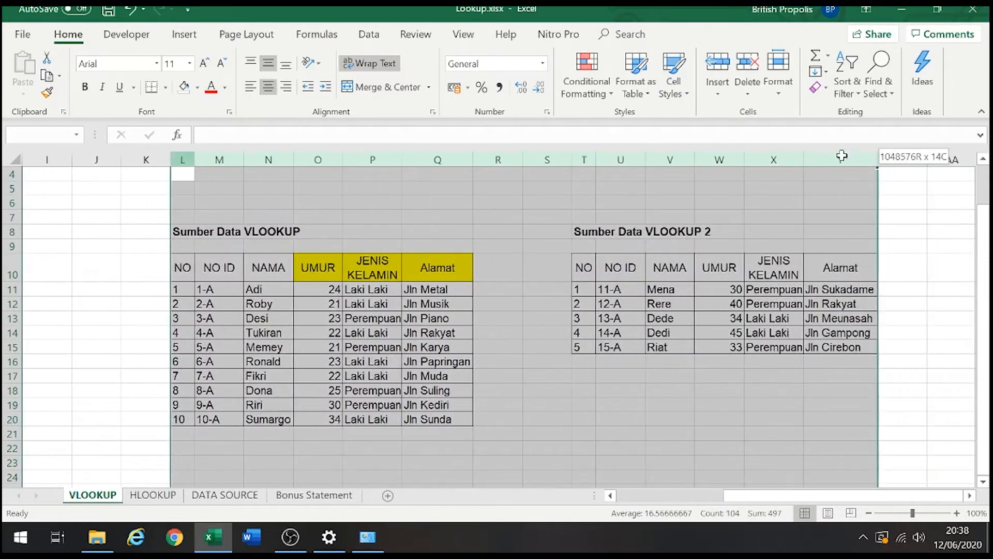
pyautogui.rightClick(843, 156)
pyautogui.click(875, 357)
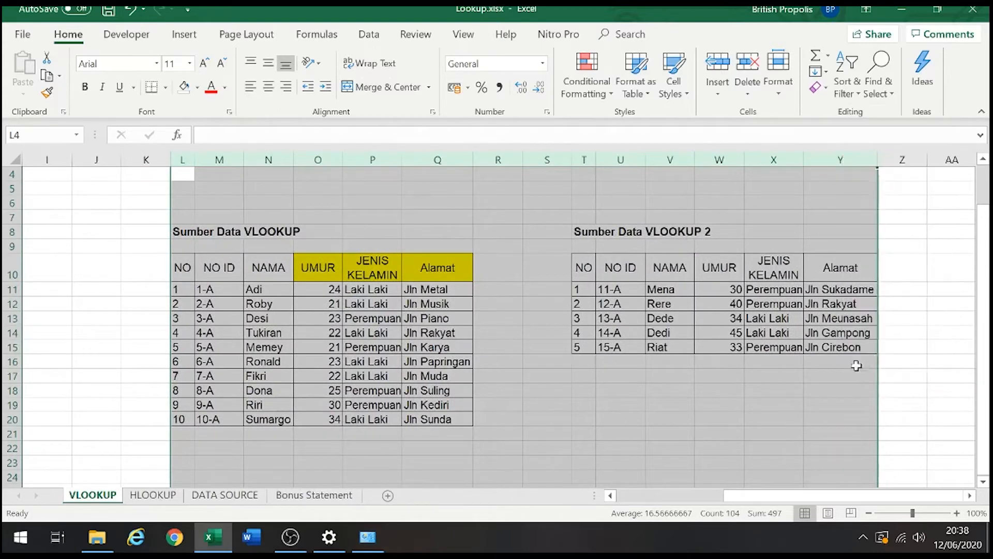
# Step: Clear the UMUR, JENIS KELAMIN and ALAMAT values in F11:H15 of the VLOOKUP sheet
pyautogui.moveTo(207, 317); pyautogui.dragTo(246, 318)
pyautogui.press('Home')
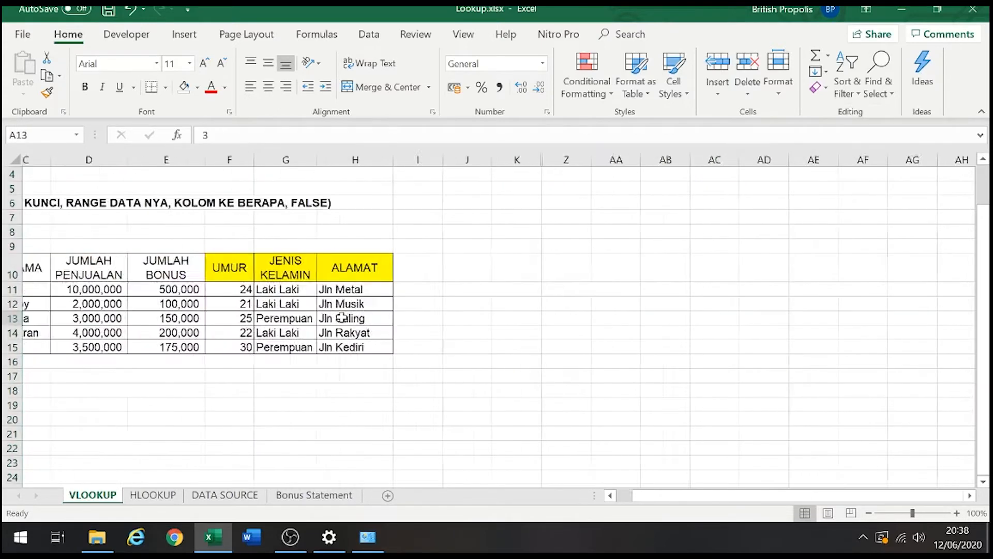
pyautogui.press('Right')
pyautogui.press('Right')
pyautogui.press('Right')
pyautogui.press('Right')
pyautogui.press('Right')
pyautogui.press('Up')
pyautogui.press('Up')
pyautogui.hotkey('shift', 'Right')
pyautogui.hotkey('shift', 'Right')
pyautogui.hotkey('shift', 'Right')
pyautogui.hotkey('shift', 'Right')
pyautogui.hotkey('shift', 'Left')
pyautogui.hotkey('shift', 'Left')
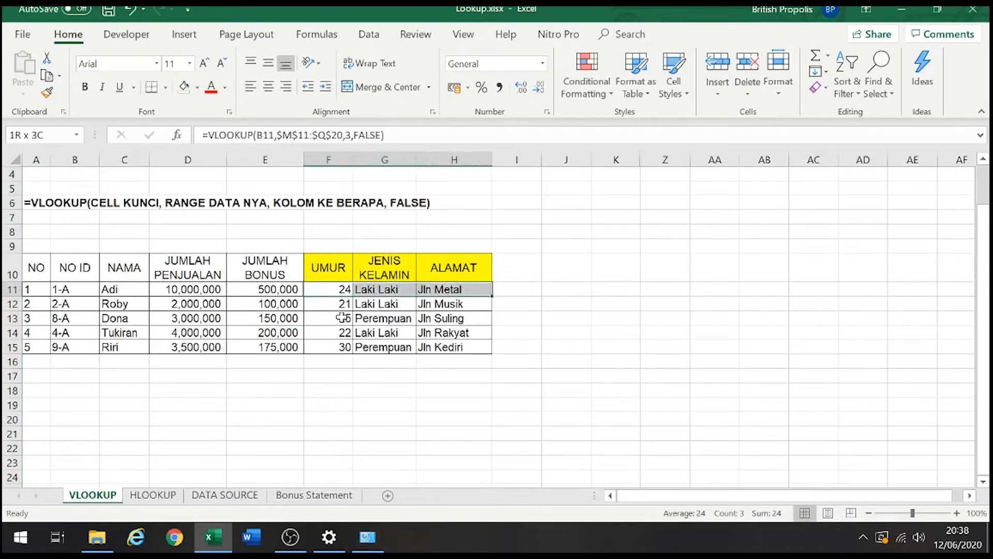
pyautogui.hotkey('shift', 'Down')
pyautogui.hotkey('shift', 'Down')
pyautogui.hotkey('shift', 'Down')
pyautogui.hotkey('shift', 'Down')
pyautogui.press('Delete')
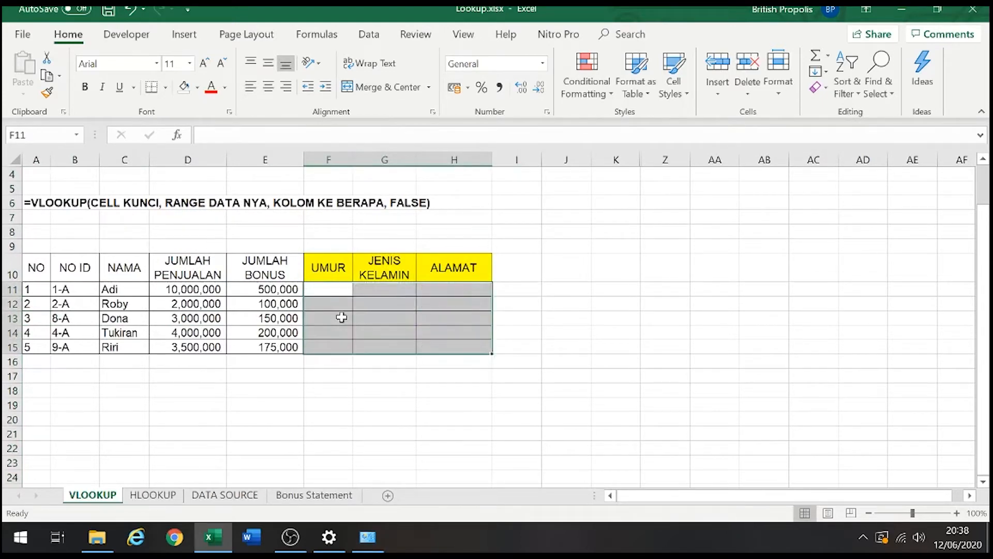
# Step: Open the workbook Lookup2.xlsx from the Lookup folder in Documents
pyautogui.click(96, 537)
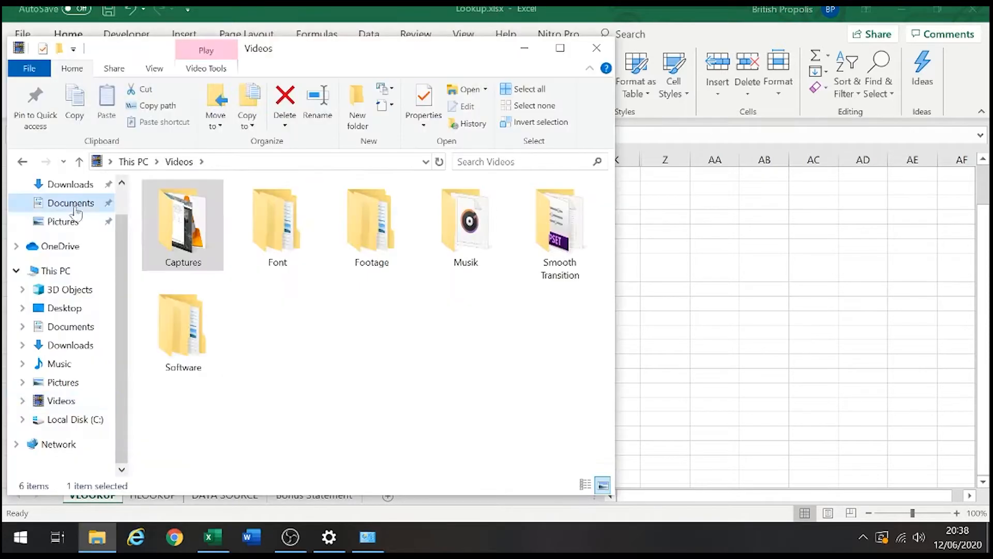
pyautogui.click(70, 203)
pyautogui.doubleClick(178, 248)
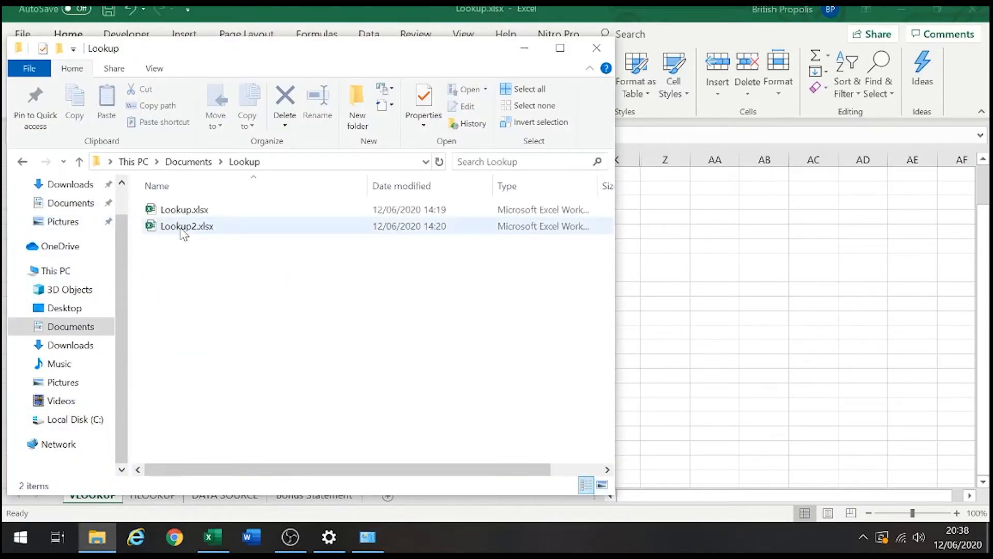
pyautogui.doubleClick(185, 227)
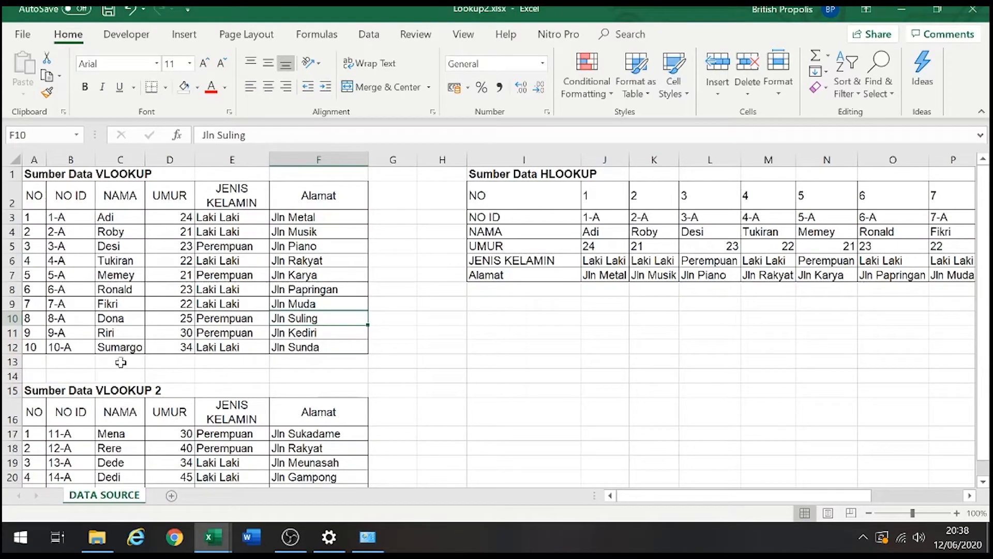
# Step: Return to Lookup.xlsx and start a VLOOKUP formula in UMUR cell F11 with B11 as the lookup value
pyautogui.click(213, 537)
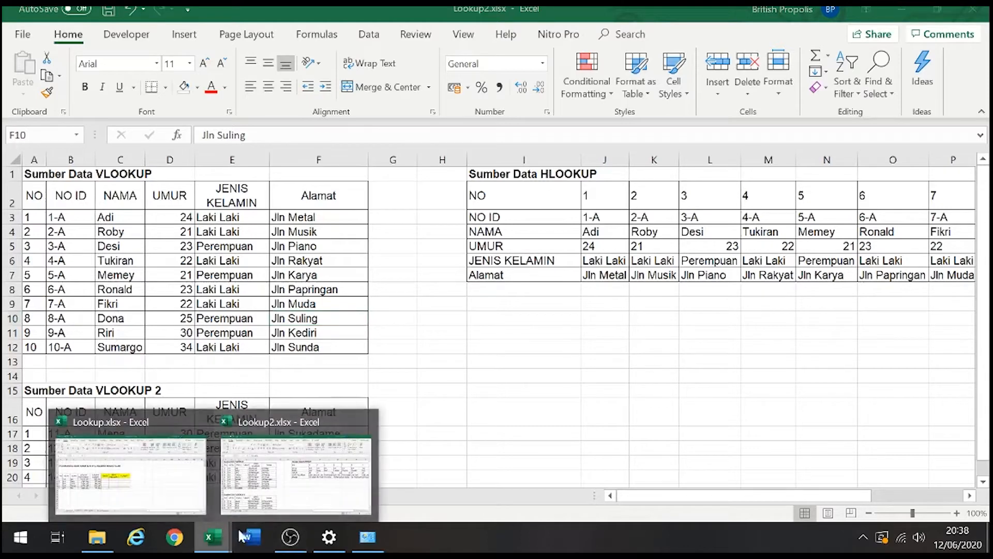
pyautogui.click(203, 472)
pyautogui.click(314, 293)
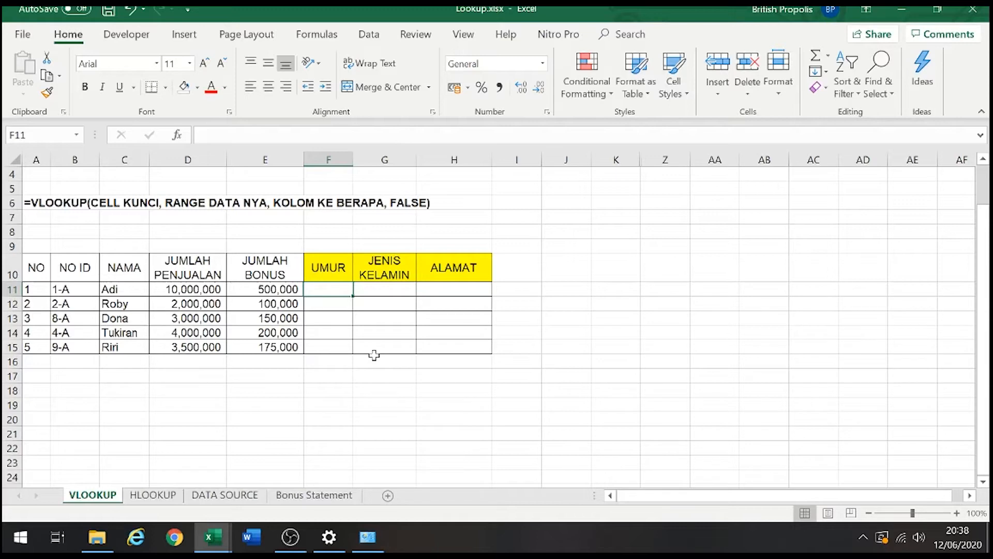
pyautogui.write('=')
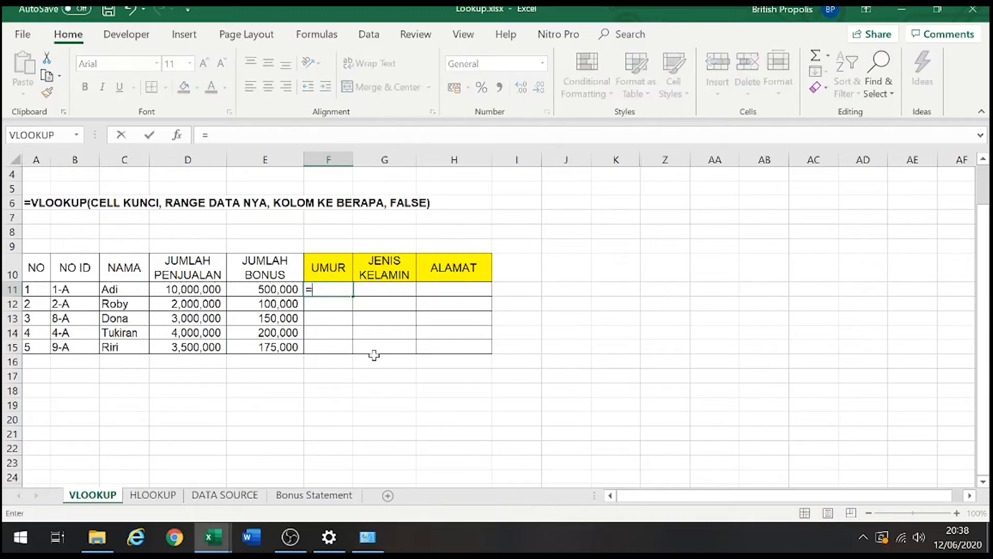
pyautogui.write('v')
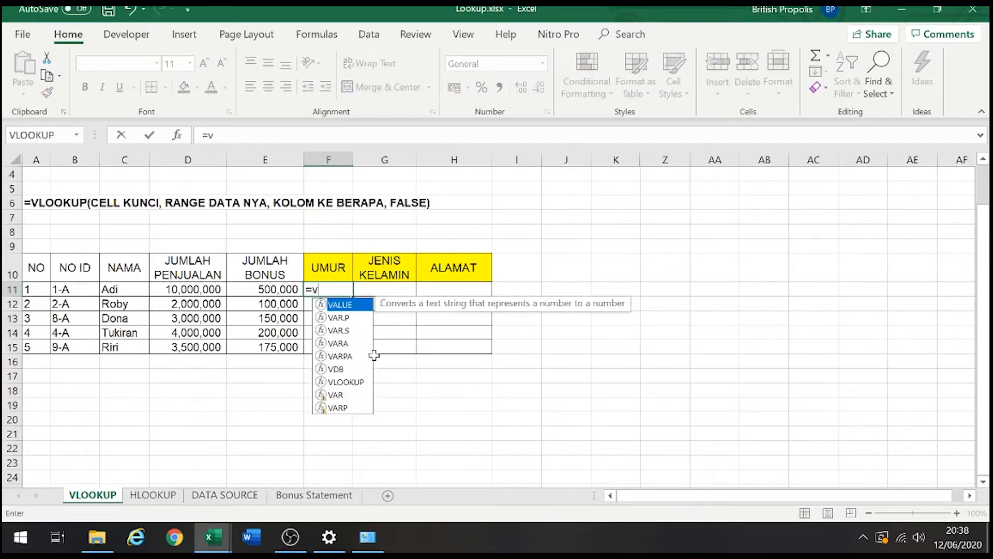
pyautogui.write('lookup(')
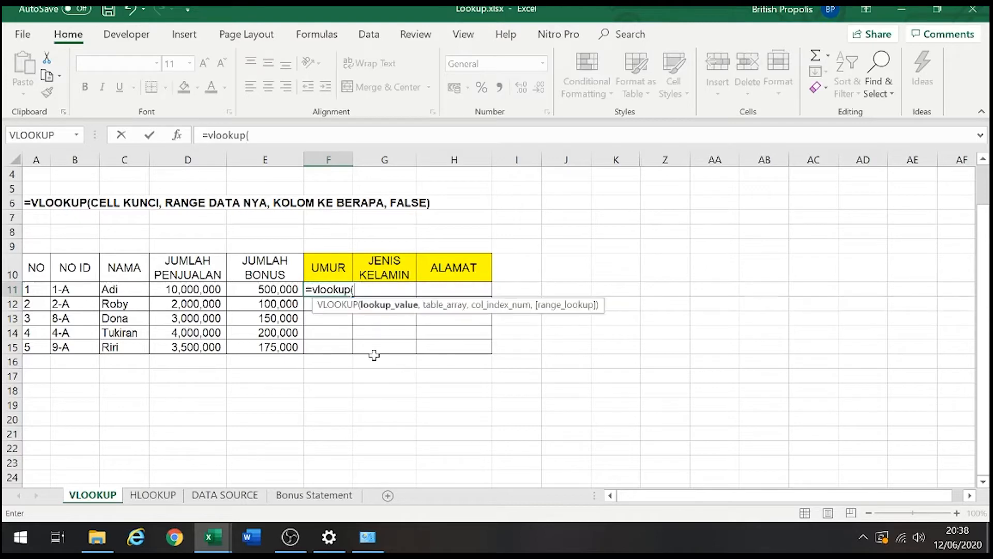
pyautogui.press('Left')
pyautogui.press('Left')
pyautogui.press('Left')
pyautogui.press('Left')
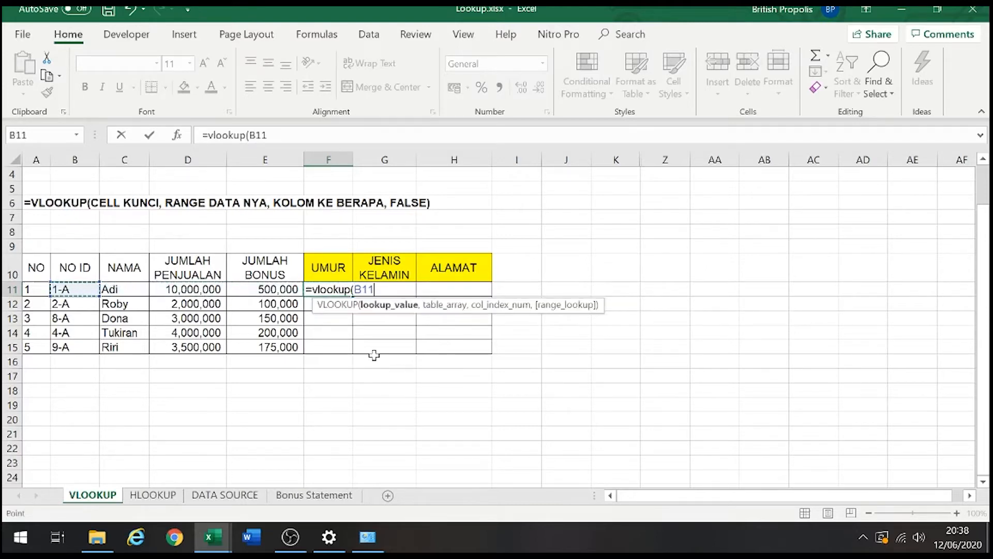
pyautogui.write(',')
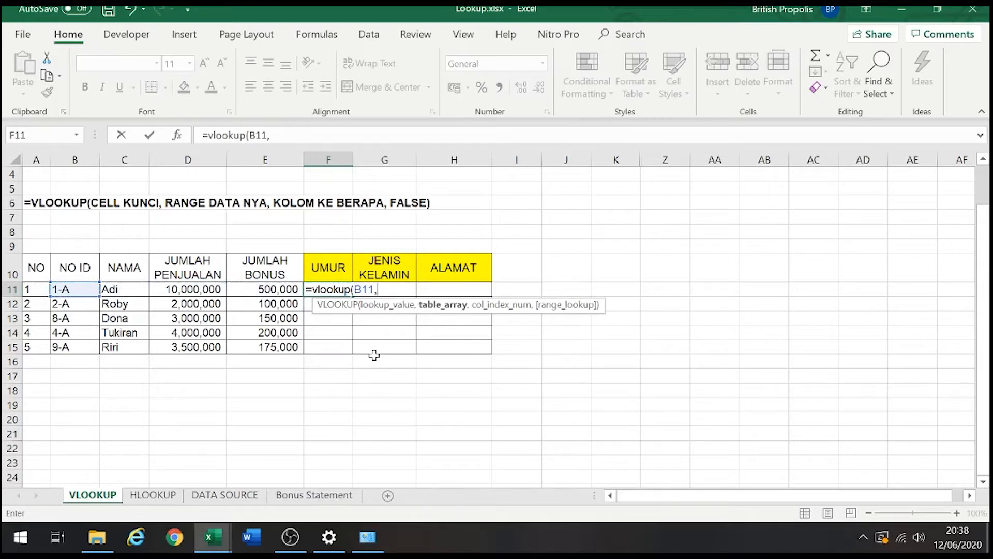
# Step: Set the formula's table array to $B$3:$F$12 on the DATA SOURCE sheet of Lookup2.xlsx
pyautogui.click(223, 546)
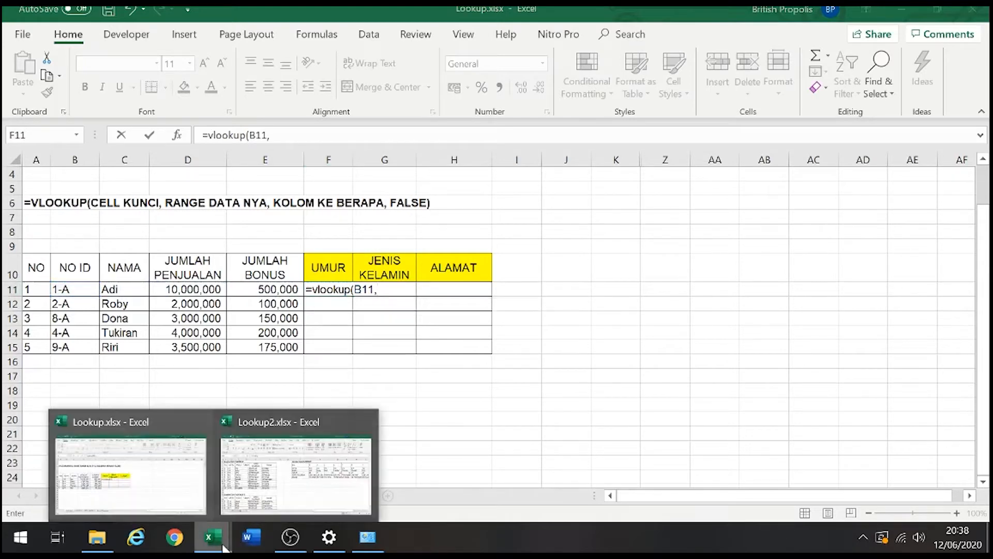
pyautogui.click(282, 479)
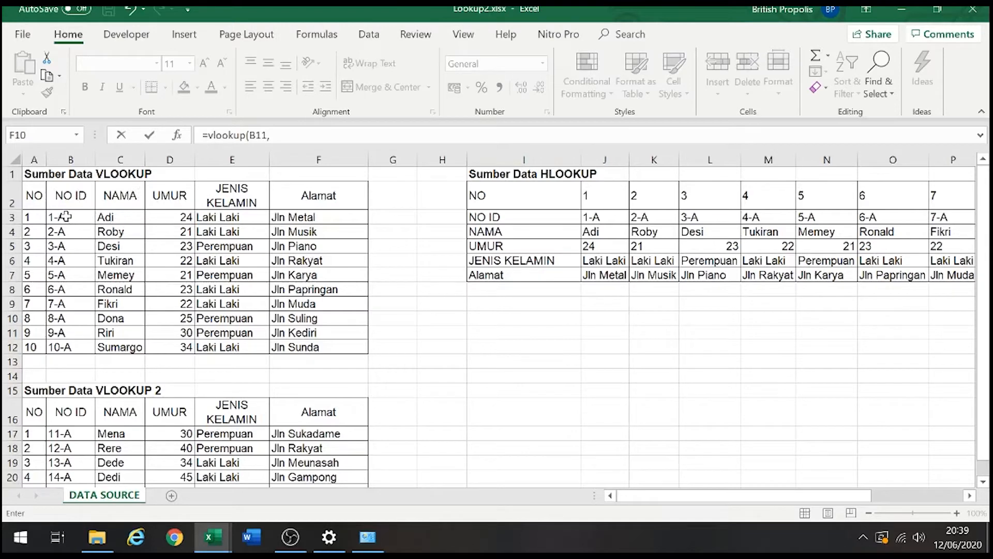
pyautogui.moveTo(66, 216); pyautogui.dragTo(295, 346)
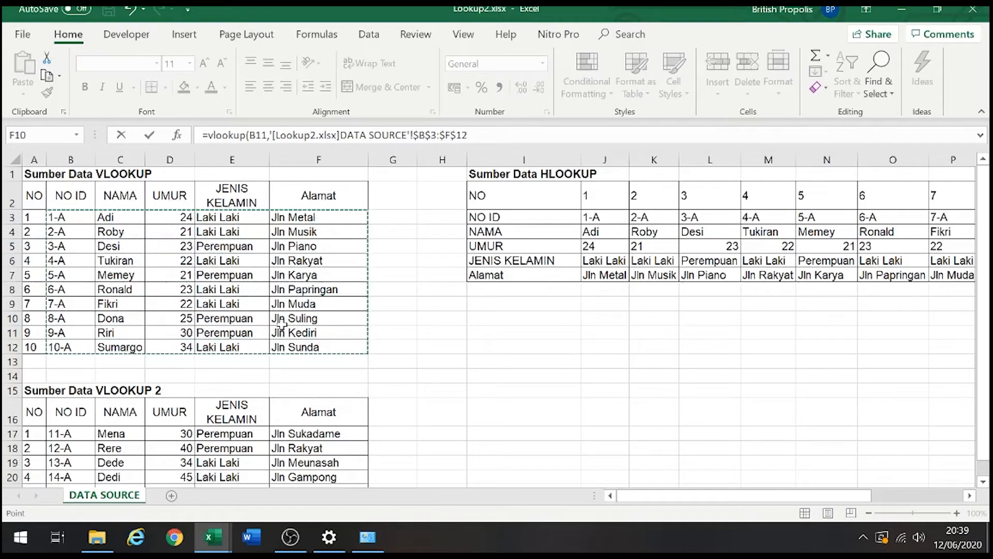
pyautogui.hotkey('ctrl', 'Tab')
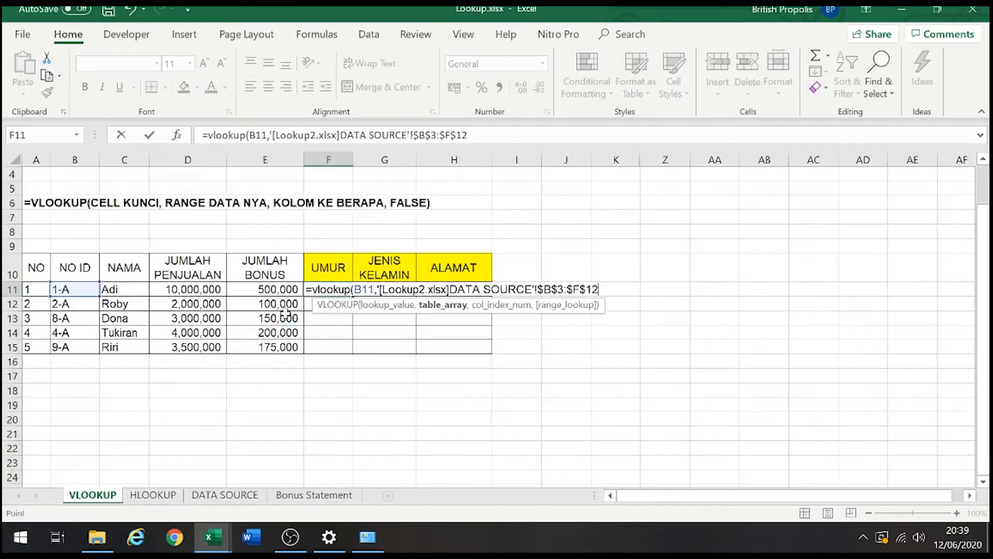
pyautogui.hotkey('ctrl', 'Tab')
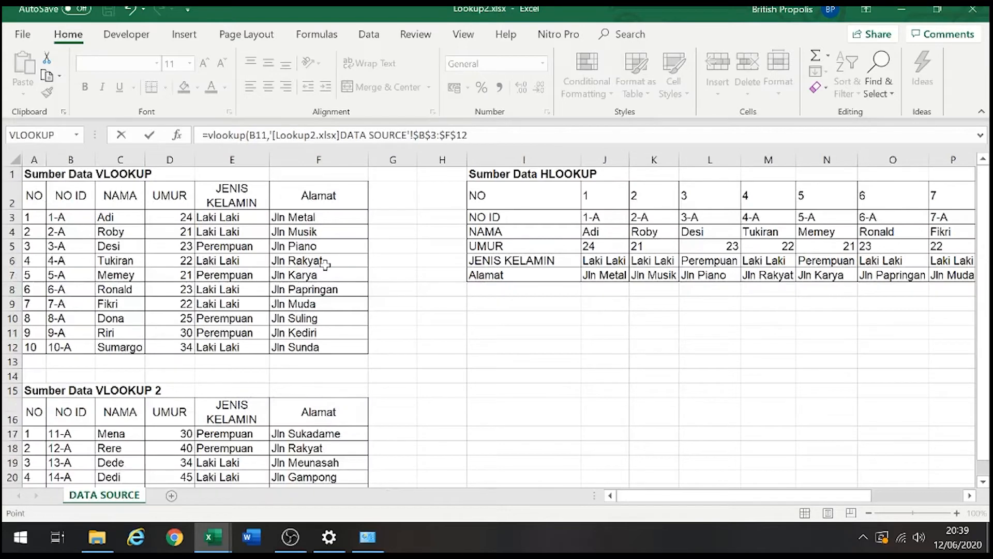
# Step: Complete the F11 VLOOKUP formula with column index 3 and FALSE for an exact match
pyautogui.write(',')
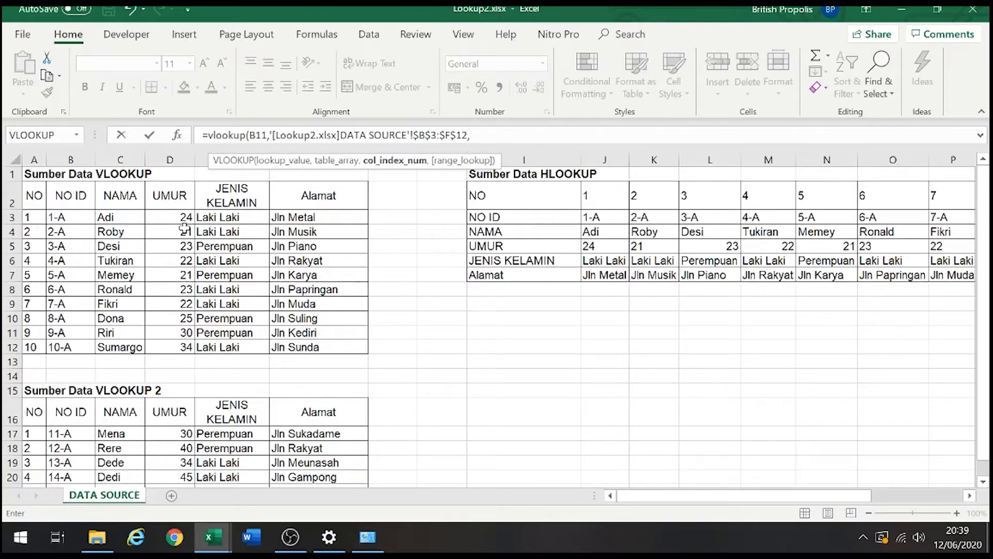
pyautogui.write('3,')
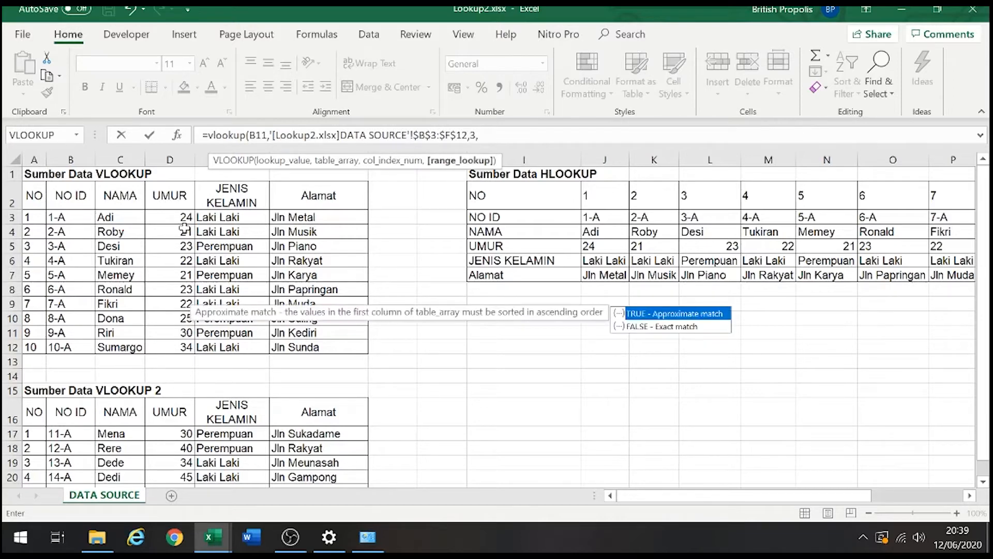
pyautogui.write('false)')
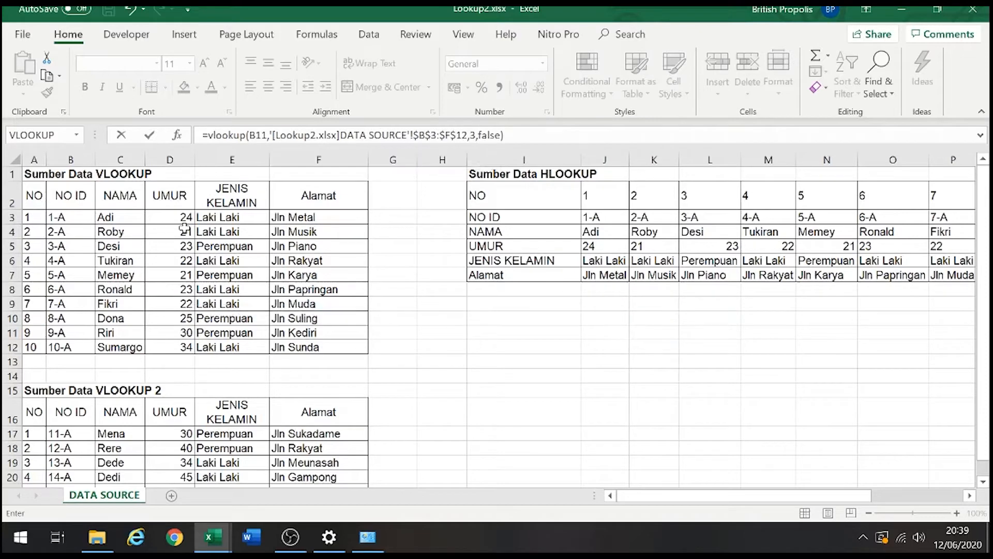
pyautogui.press('Return')
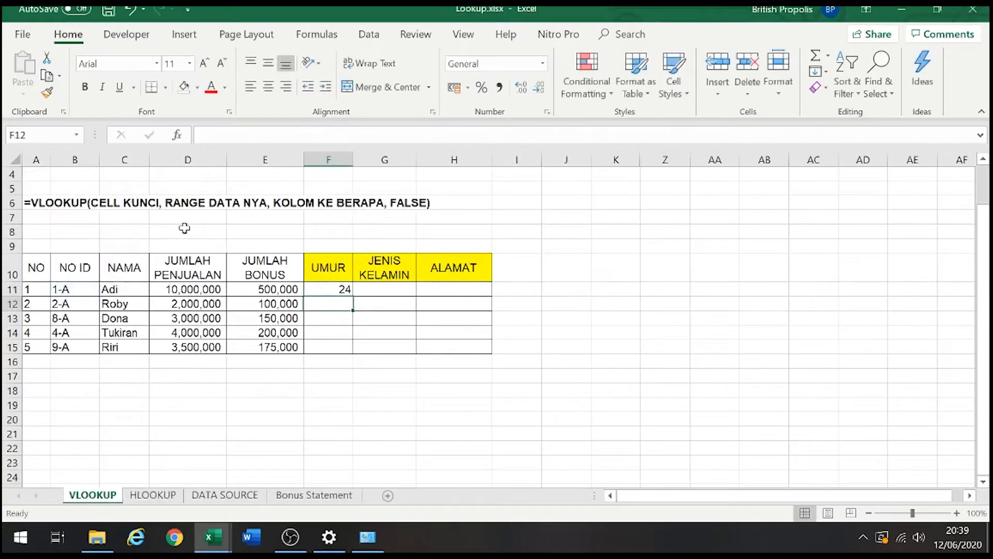
# Step: Examine the VLOOKUP formula in F11, especially its absolute reference to the range in Lookup2.xlsx
pyautogui.press('Up')
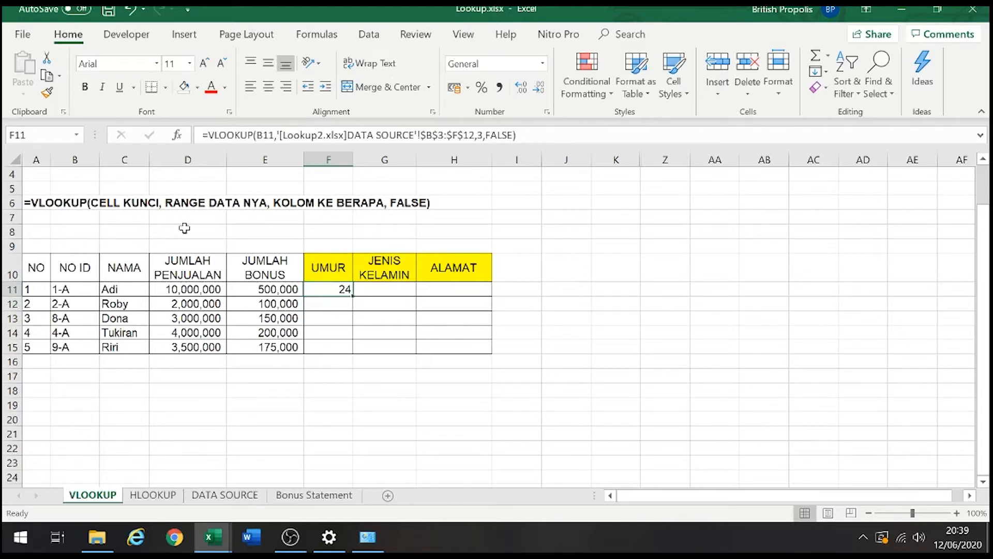
pyautogui.click(669, 251)
pyautogui.moveTo(669, 250); pyautogui.dragTo(881, 401)
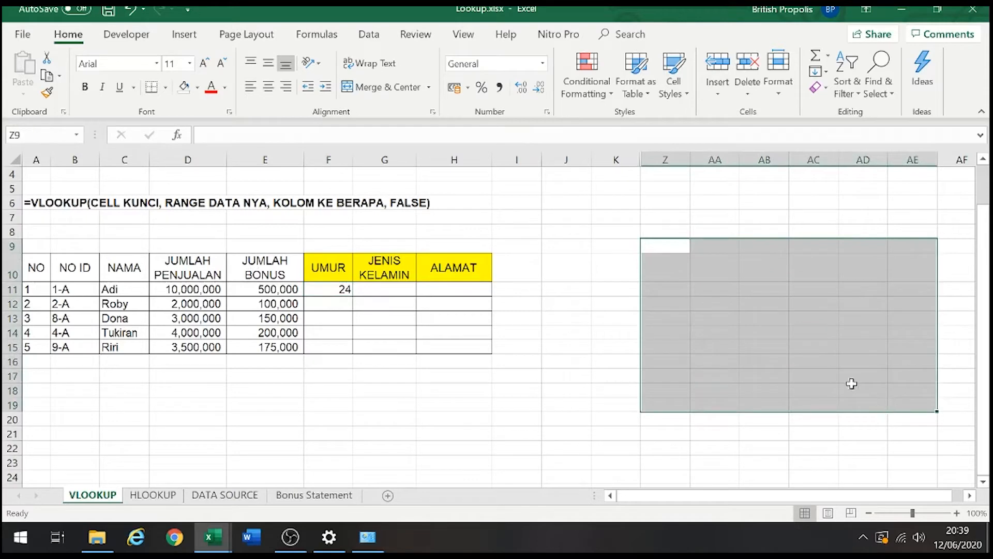
pyautogui.click(343, 287)
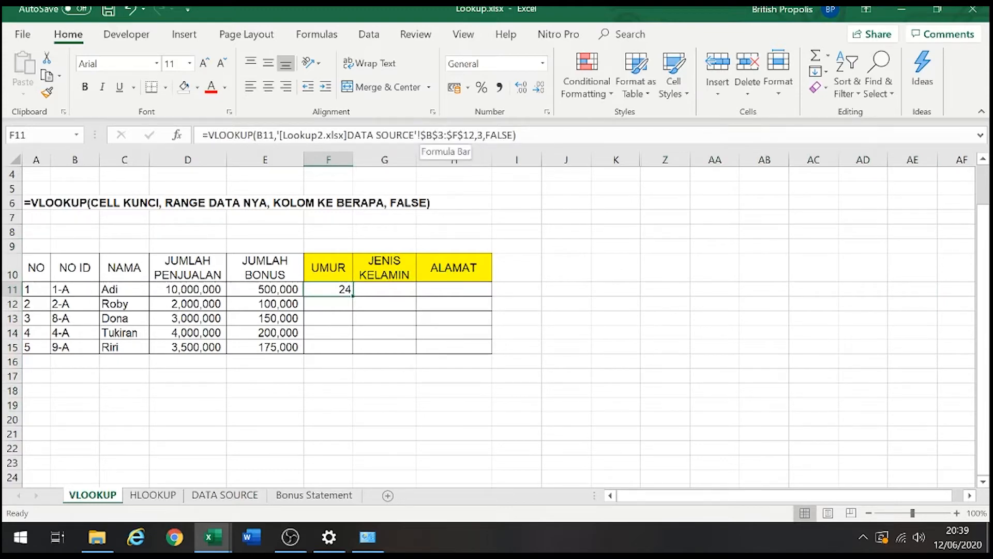
pyautogui.click(427, 135)
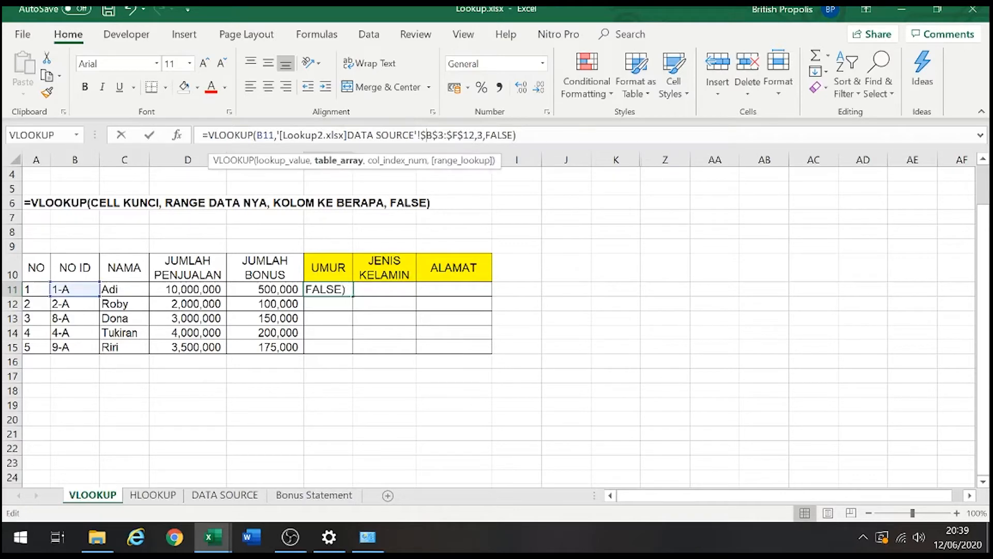
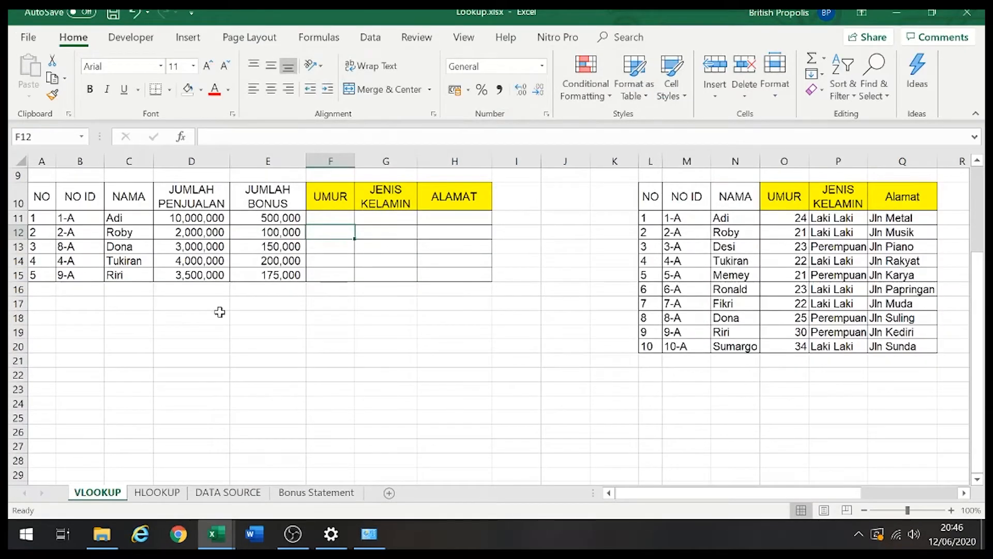
pyautogui.press('Up')
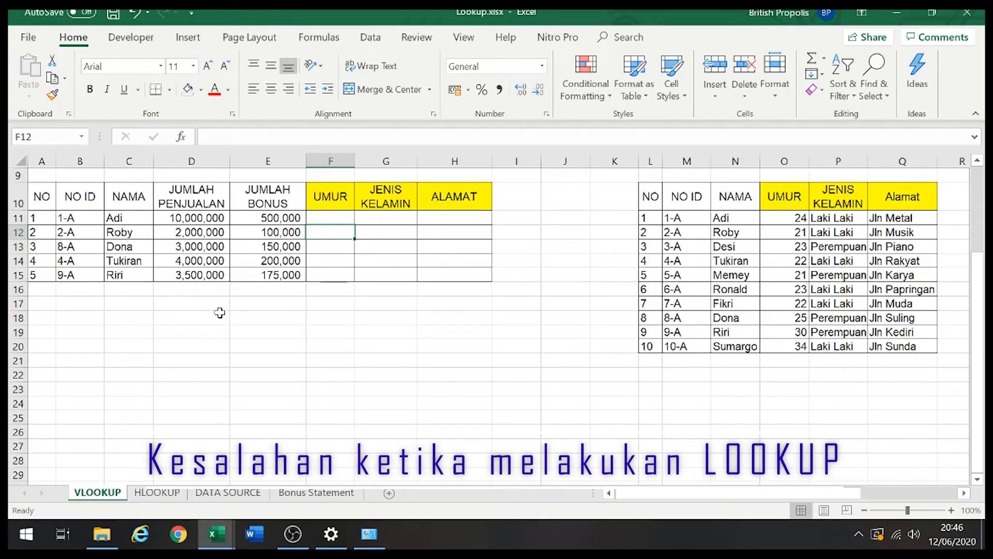
pyautogui.press('Right')
pyautogui.press('Right')
pyautogui.press('Left')
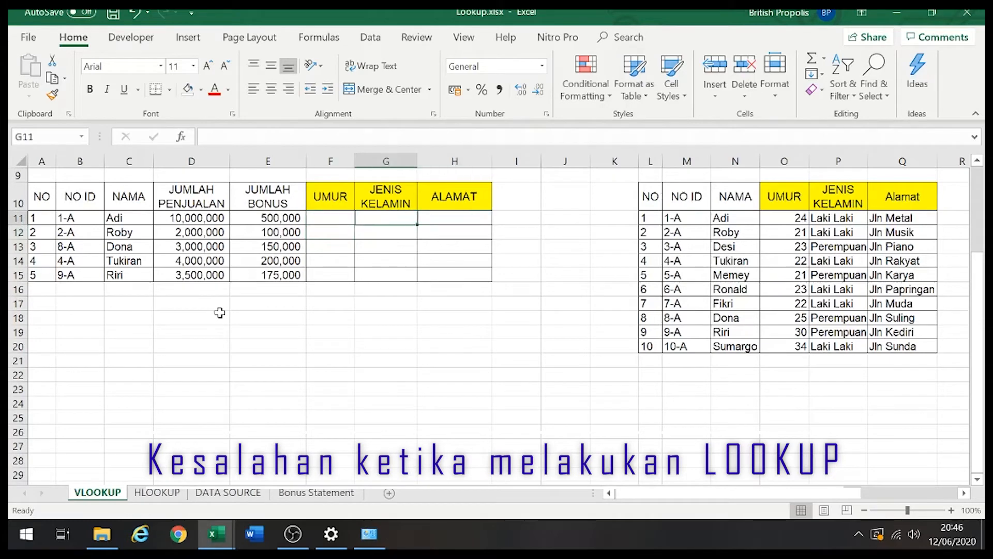
pyautogui.press('Left')
pyautogui.press('Up')
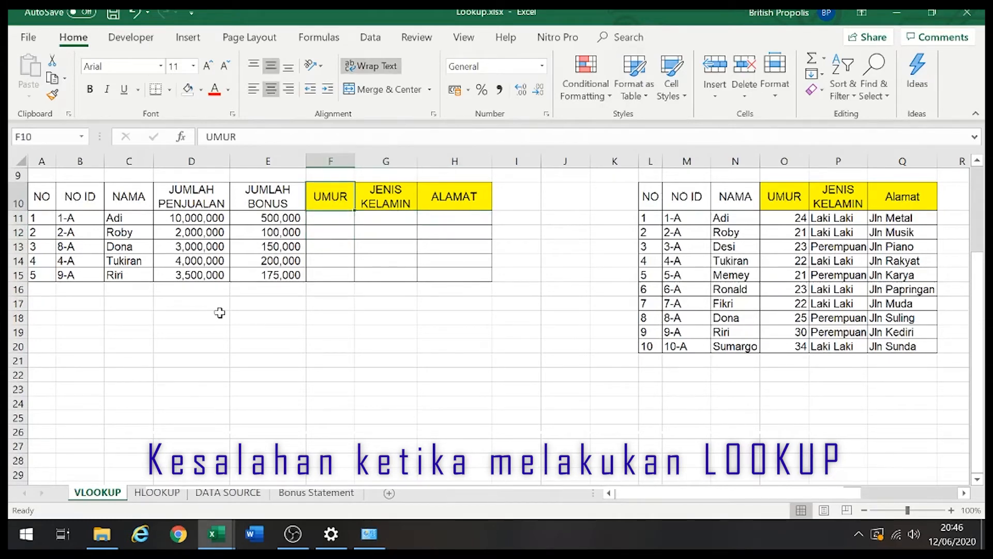
pyautogui.press('Down')
pyautogui.press('Down')
# Step: Start a VLOOKUP formula in UMUR cell F11 with B11 as the lookup value
pyautogui.press('Up')
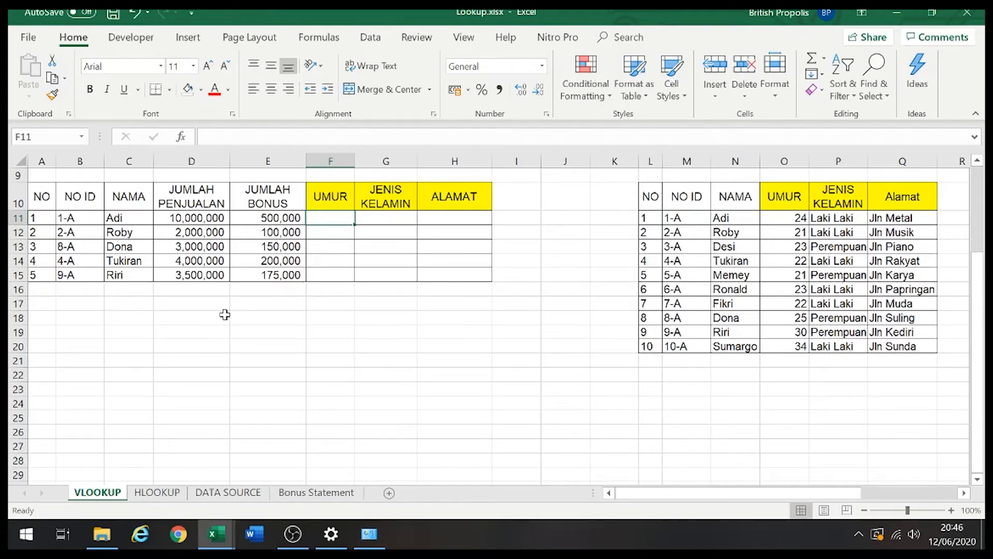
pyautogui.write('=v')
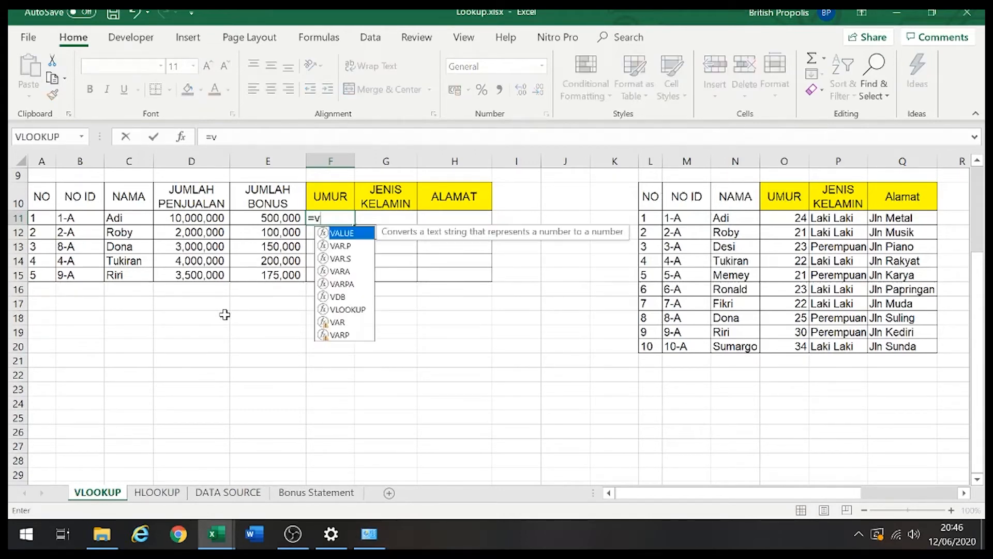
pyautogui.write('lookup')
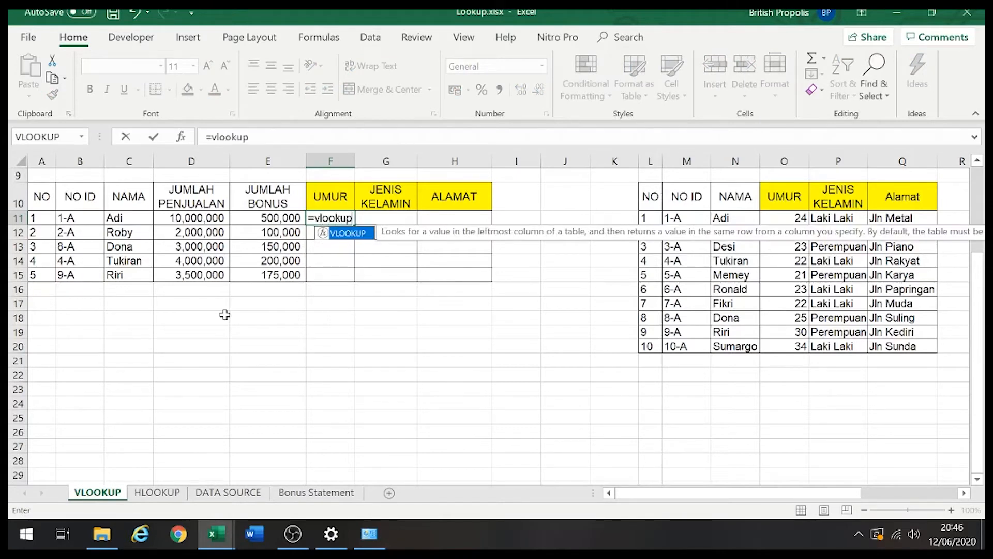
pyautogui.write('(')
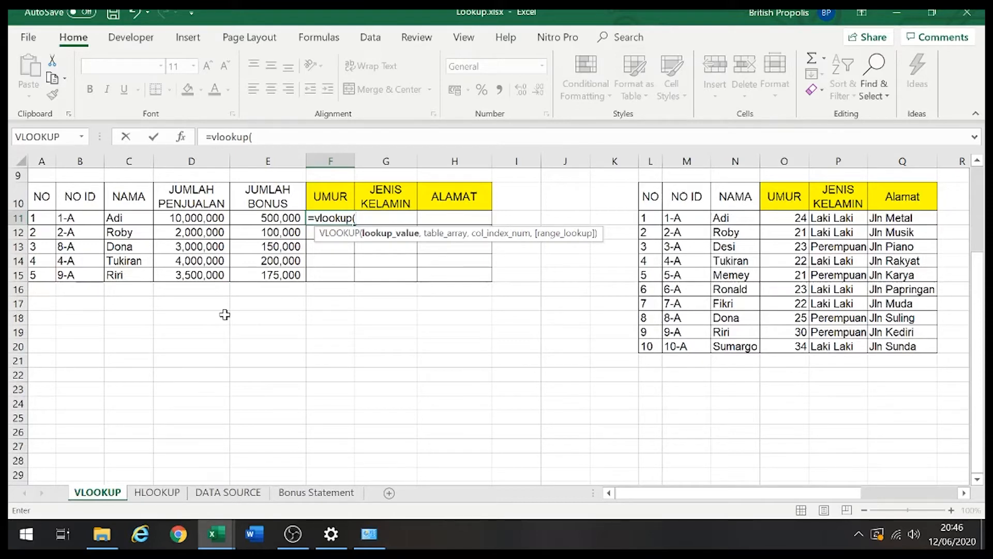
pyautogui.press('Left')
pyautogui.press('Left')
pyautogui.press('Left')
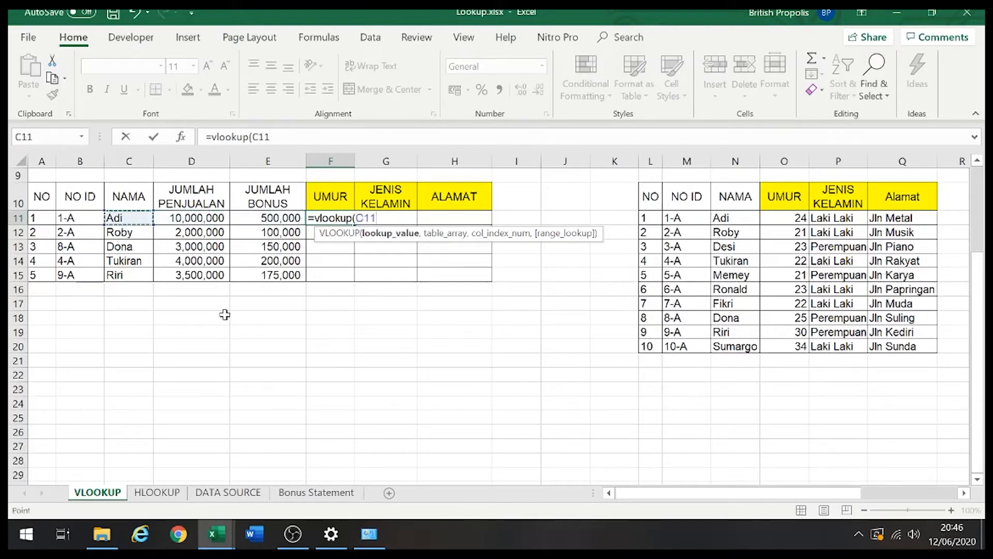
pyautogui.press('Left')
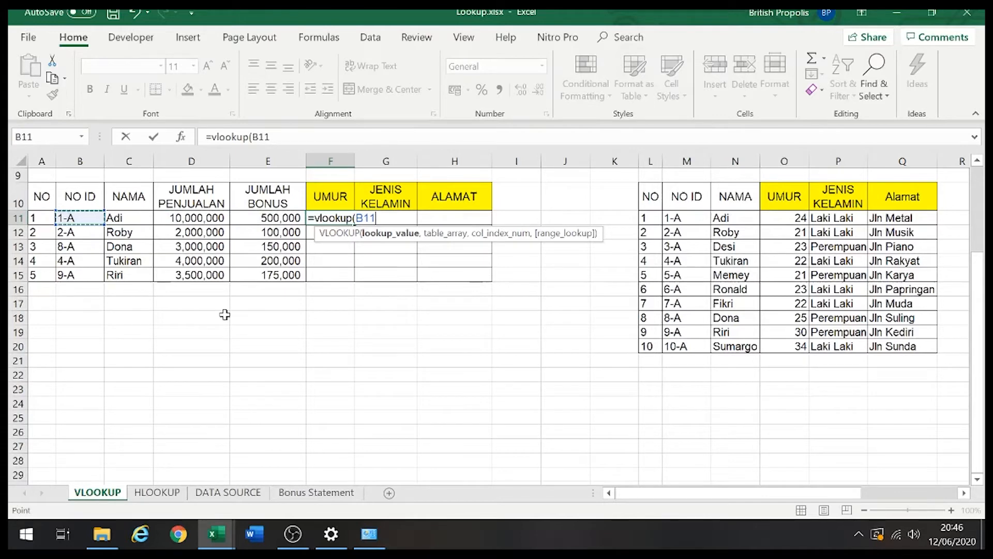
# Step: Try to continue the F11 VLOOKUP formula with a semicolon as the argument separator
pyautogui.write(';')
pyautogui.press('Return')
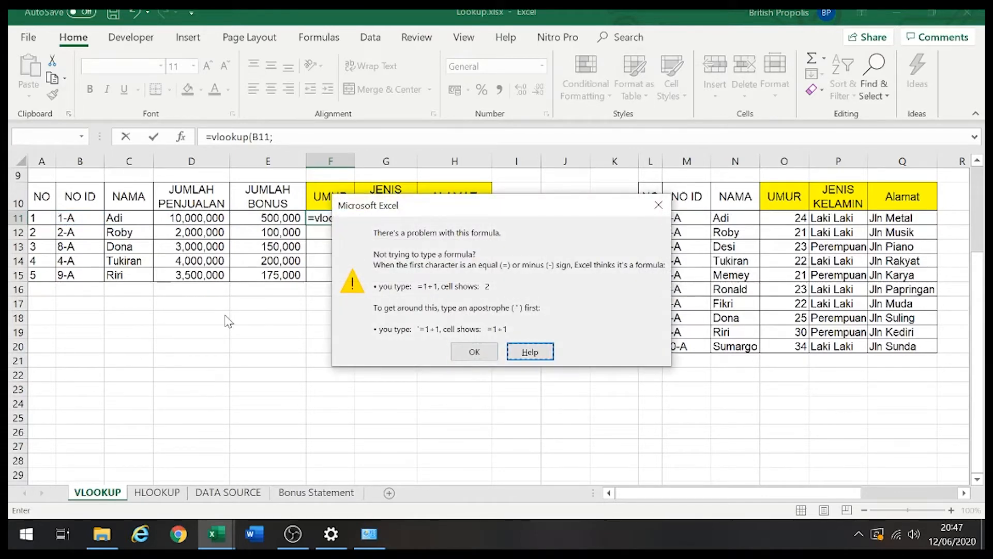
pyautogui.press('Left')
pyautogui.press('Right')
pyautogui.press('Left')
pyautogui.press('Return')
pyautogui.press('Right')
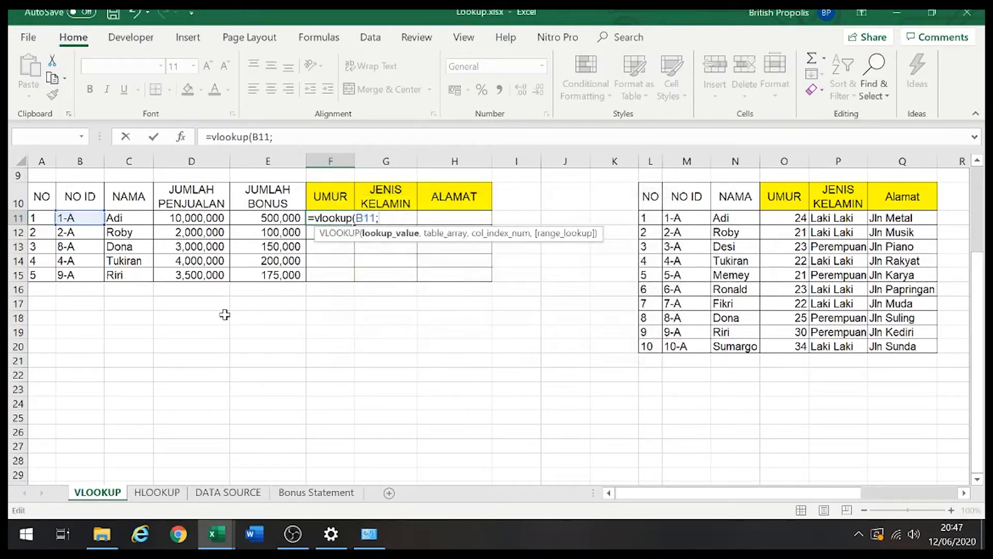
pyautogui.click(678, 220)
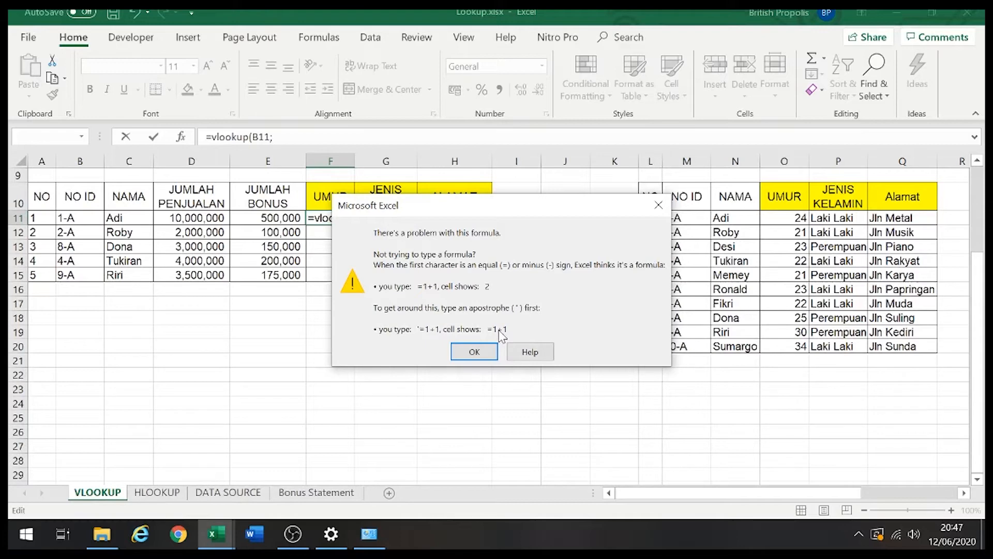
pyautogui.click(475, 351)
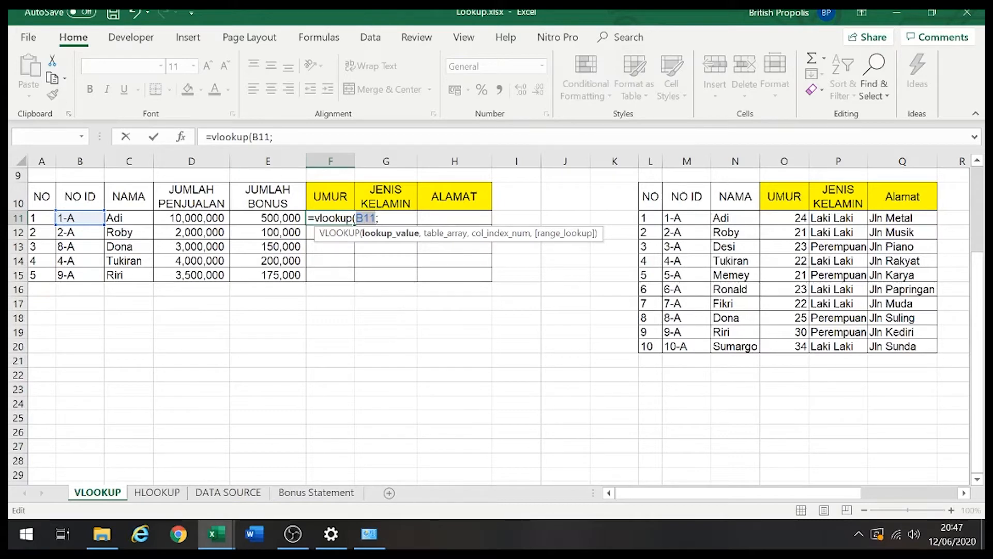
# Step: Replace the semicolon with a comma, select M11:Q20 as the table array, and abandon the F11 formula
pyautogui.click(284, 137)
pyautogui.press('BackSpace')
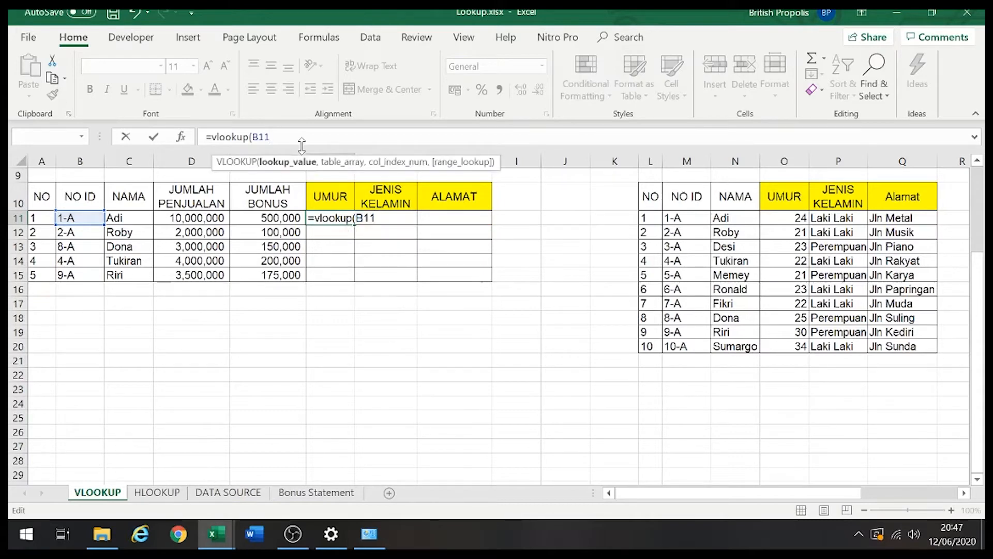
pyautogui.write(',')
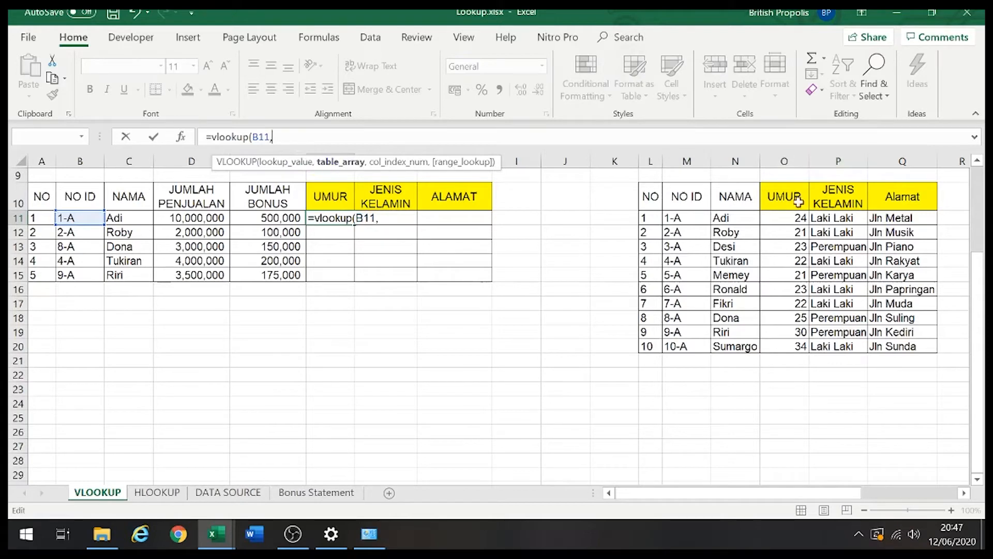
pyautogui.moveTo(673, 218); pyautogui.dragTo(888, 354)
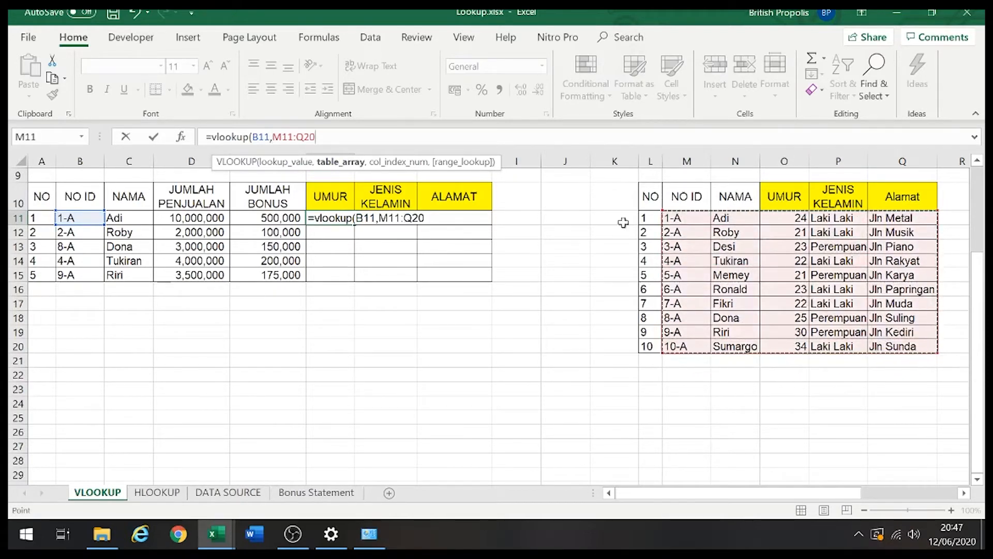
pyautogui.press('Escape')
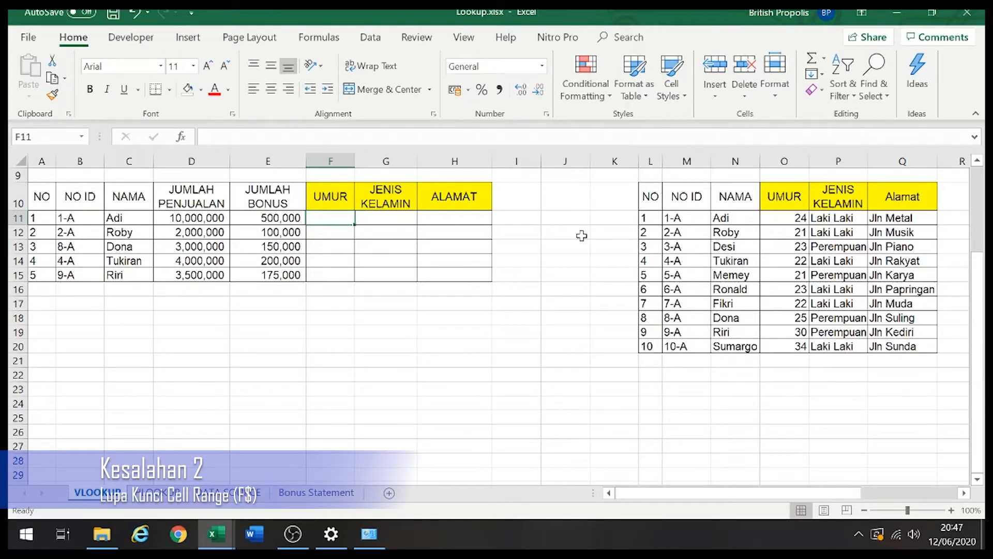
# Step: Duplicate the NO, NO ID and NAMA entries in A11:C15 twice below the table, starting at A16 and A21
pyautogui.scroll(3, 466, 278)
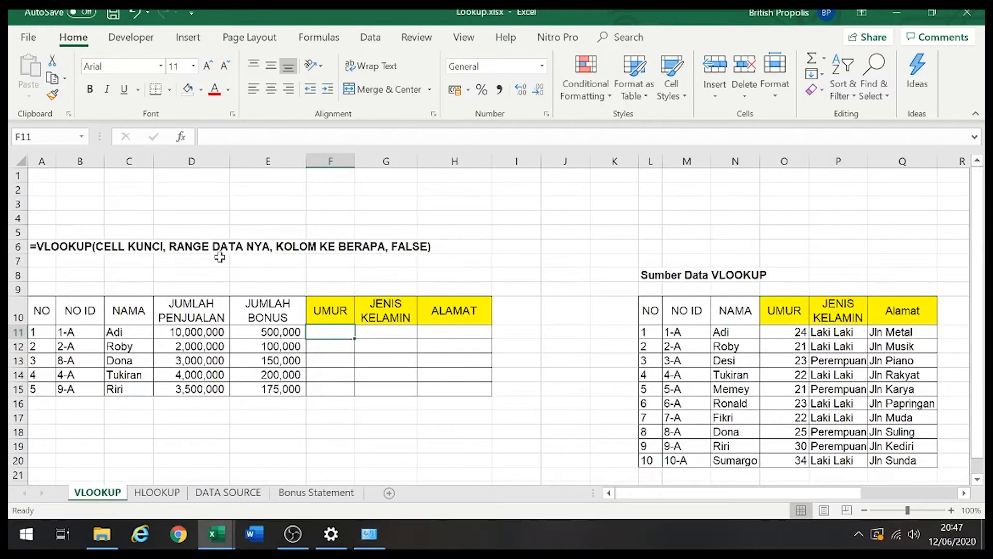
pyautogui.scroll(-2, 248, 322)
pyautogui.click(245, 344)
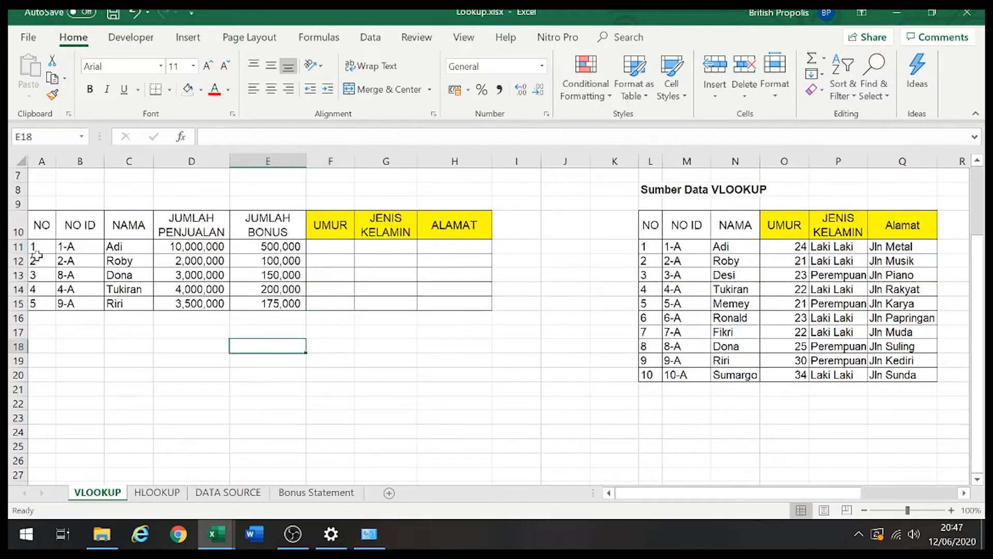
pyautogui.moveTo(36, 248); pyautogui.dragTo(130, 304)
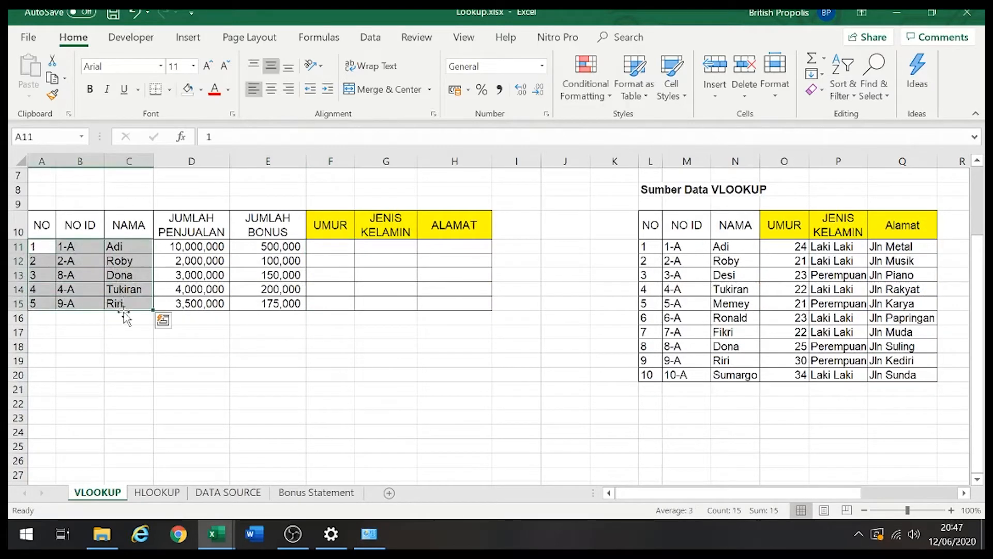
pyautogui.hotkey('ctrl', 'c')
pyautogui.click(40, 317)
pyautogui.hotkey('ctrl', 'v')
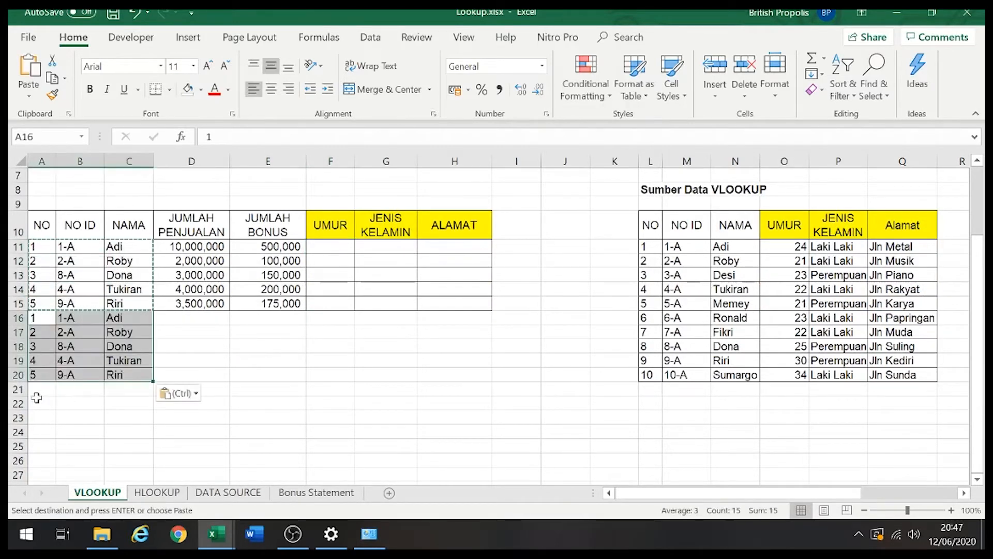
pyautogui.click(44, 403)
pyautogui.click(42, 389)
pyautogui.hotkey('ctrl', 'v')
pyautogui.click(130, 346)
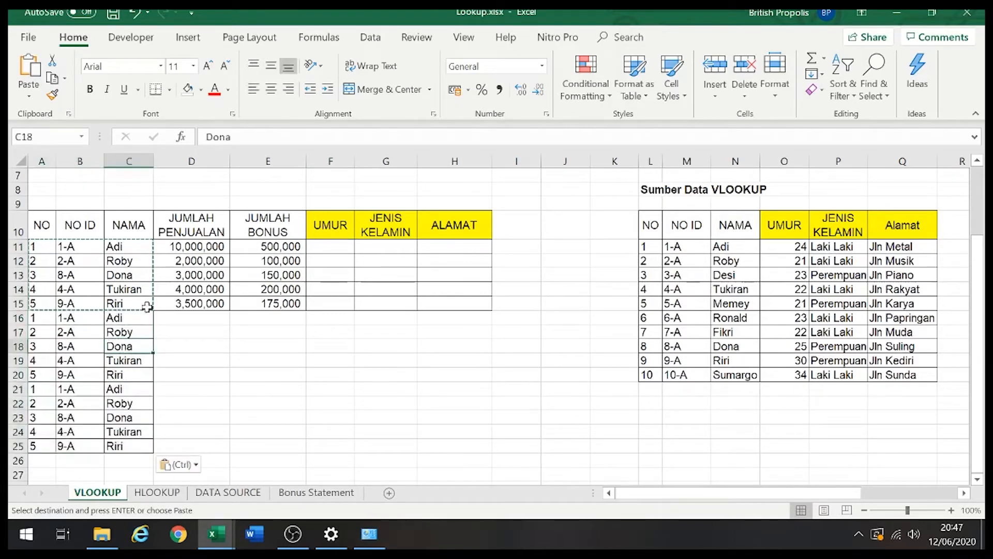
# Step: Duplicate the JUMLAH PENJUALAN and JUMLAH BONUS values in D11:E15 twice, starting at D16 and D21
pyautogui.moveTo(189, 247); pyautogui.dragTo(253, 310)
pyautogui.hotkey('ctrl', 'c')
pyautogui.click(189, 320)
pyautogui.hotkey('ctrl', 'v')
pyautogui.click(190, 387)
pyautogui.hotkey('ctrl', 'v')
pyautogui.click(280, 315)
pyautogui.click(332, 249)
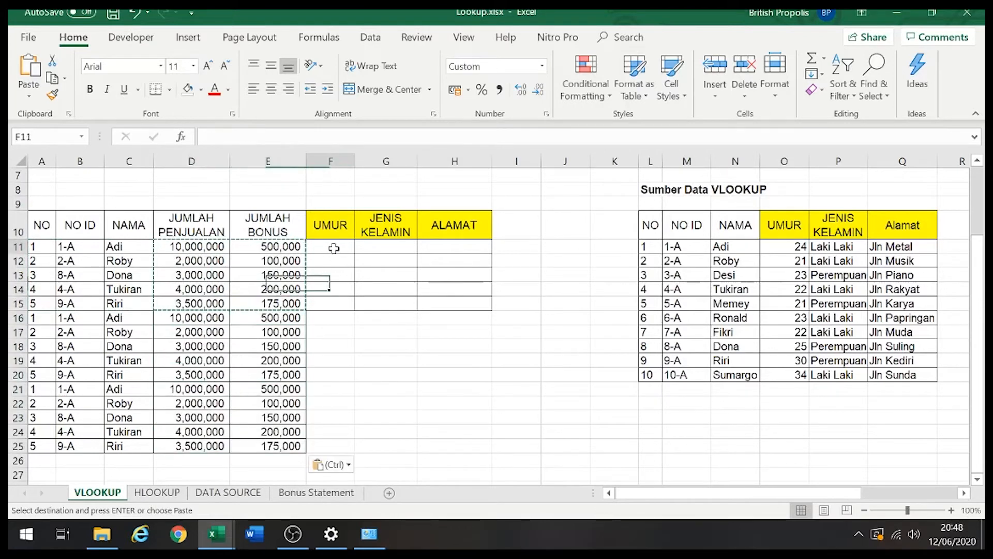
pyautogui.press('Escape')
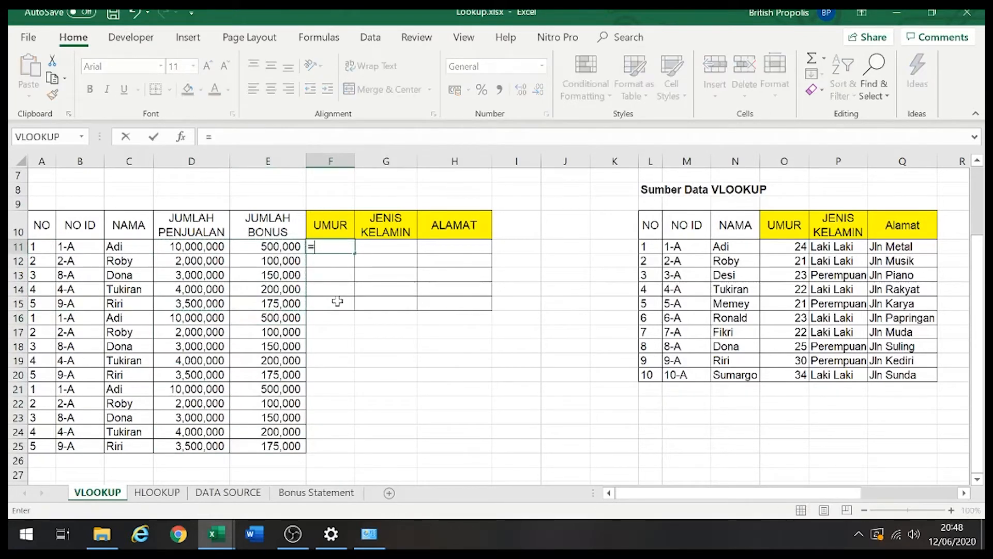
# Step: Begin a new VLOOKUP formula in UMUR cell F11 that looks up the NO ID in B11
pyautogui.write('=vlookup(')
pyautogui.press('Left')
pyautogui.press('Left')
pyautogui.press('Left')
pyautogui.press('Left')
# Step: Set the F11 formula's table array to M11:Q20 without locking the range
pyautogui.write(',')
pyautogui.press('Right')
pyautogui.press('Right')
pyautogui.press('Right')
pyautogui.press('Right')
pyautogui.press('Right')
pyautogui.press('Right')
pyautogui.press('Right')
pyautogui.hotkey('shift', 'Right')
pyautogui.hotkey('shift', 'Right')
pyautogui.hotkey('shift', 'Right')
pyautogui.hotkey('shift', 'Right')
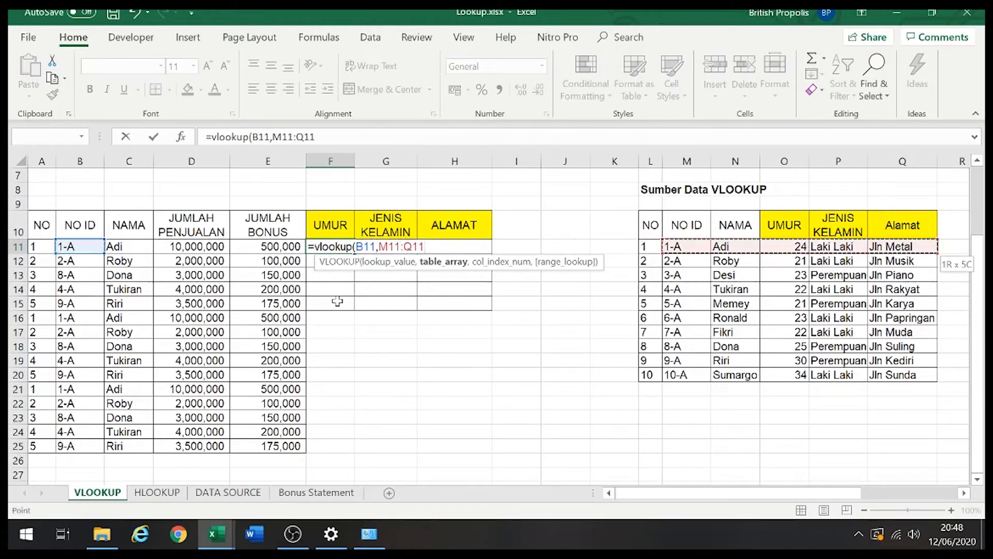
pyautogui.hotkey('shift', 'Down')
pyautogui.hotkey('shift', 'Down')
pyautogui.hotkey('shift', 'Down')
pyautogui.hotkey('shift', 'Down')
pyautogui.hotkey('shift', 'Down')
pyautogui.hotkey('shift', 'Down')
pyautogui.hotkey('shift', 'Down')
pyautogui.hotkey('shift', 'Down')
pyautogui.hotkey('shift', 'Down')
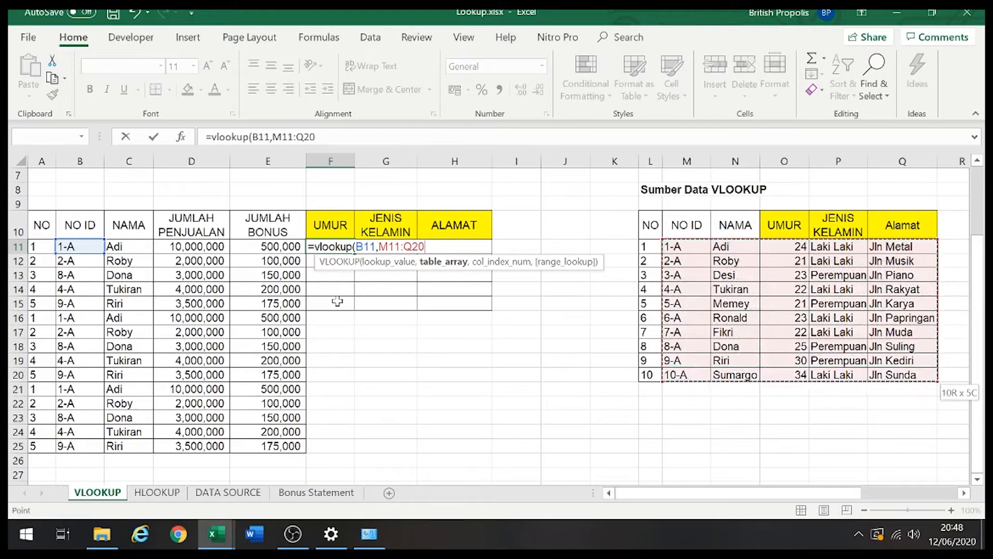
# Step: Complete the F11 formula with column index 3 and FALSE, and fill it down through F25
pyautogui.write(',')
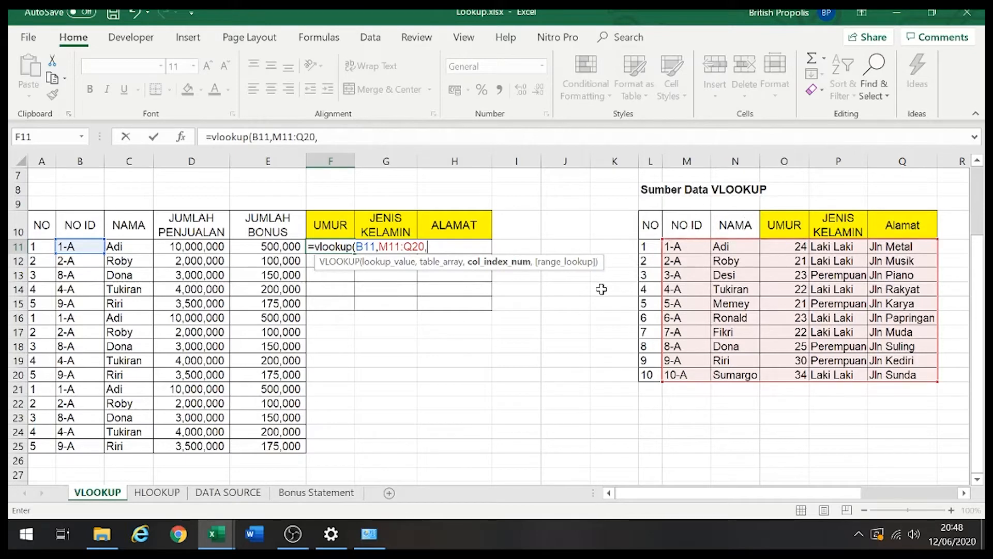
pyautogui.write('3,')
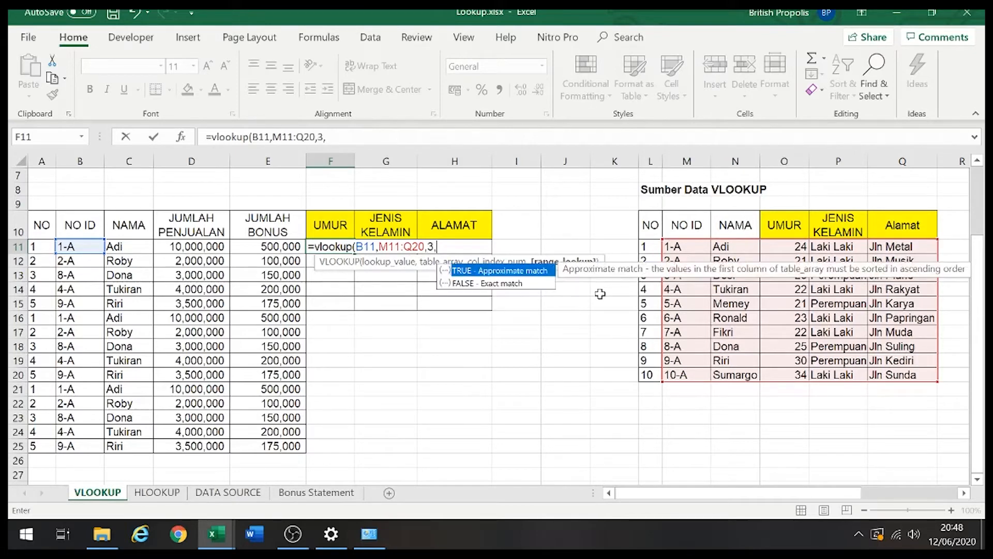
pyautogui.write('false)')
pyautogui.press('Return')
pyautogui.press('Up')
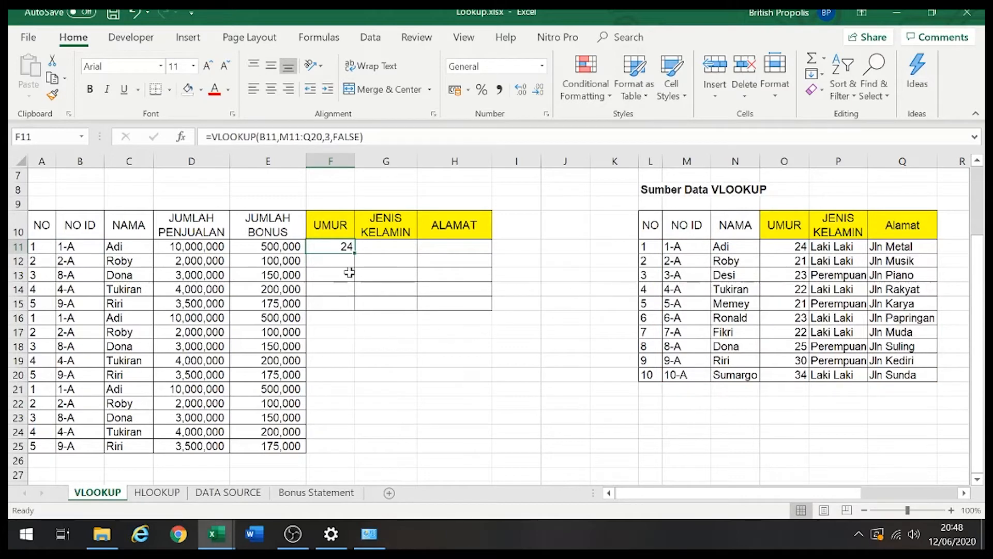
pyautogui.moveTo(356, 253); pyautogui.dragTo(355, 454)
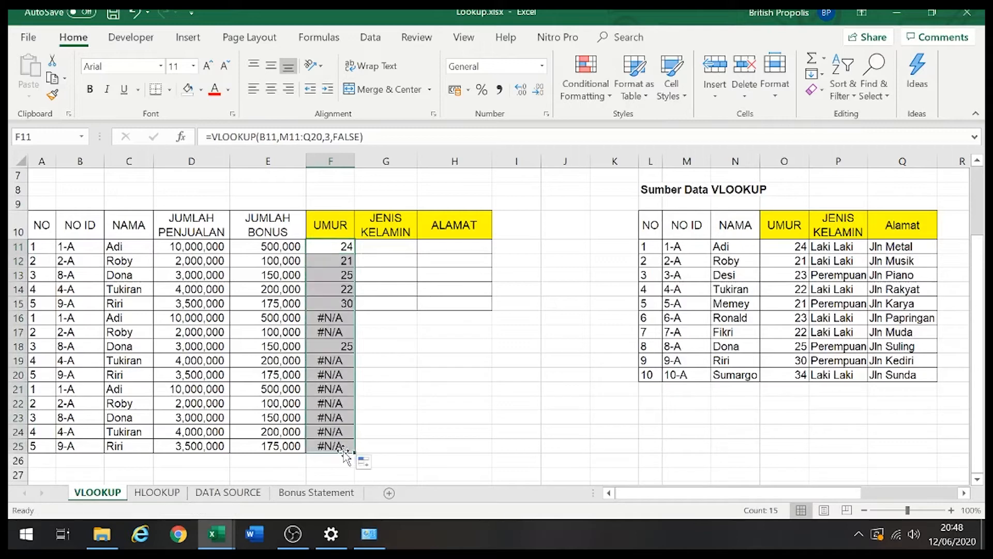
# Step: Examine the table array ranges used by the copied VLOOKUP formulas in F16 through F20
pyautogui.click(331, 316)
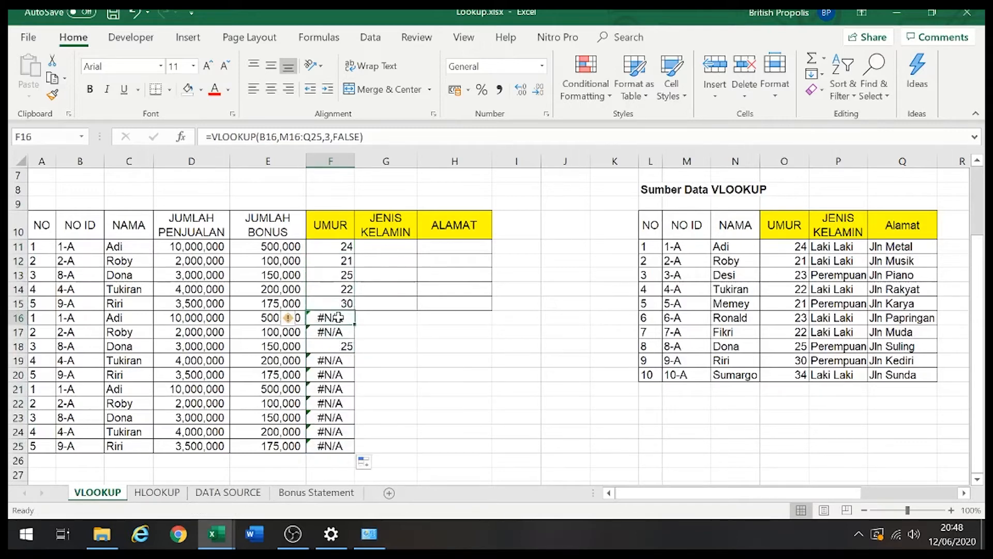
pyautogui.doubleClick(336, 317)
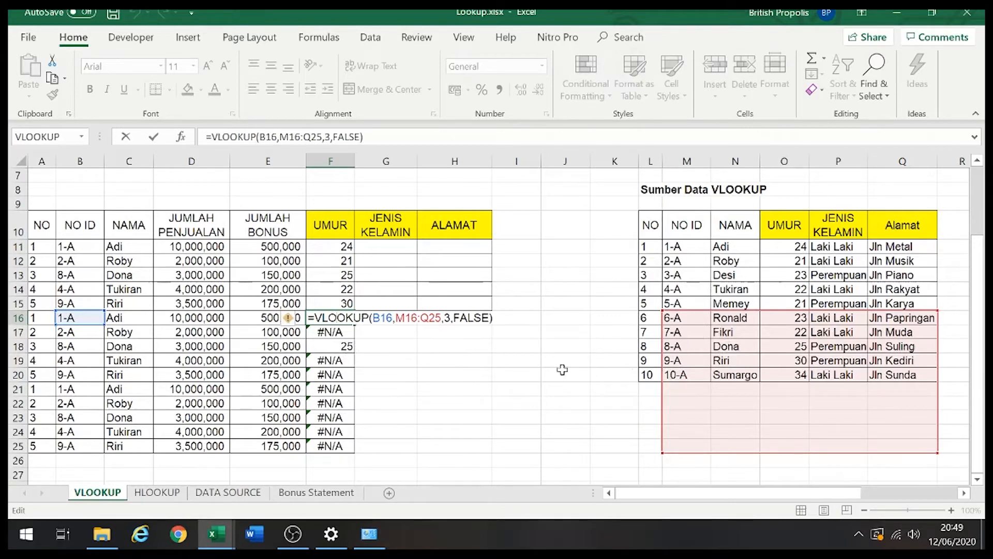
pyautogui.press('Return')
pyautogui.doubleClick(339, 331)
pyautogui.press('Escape')
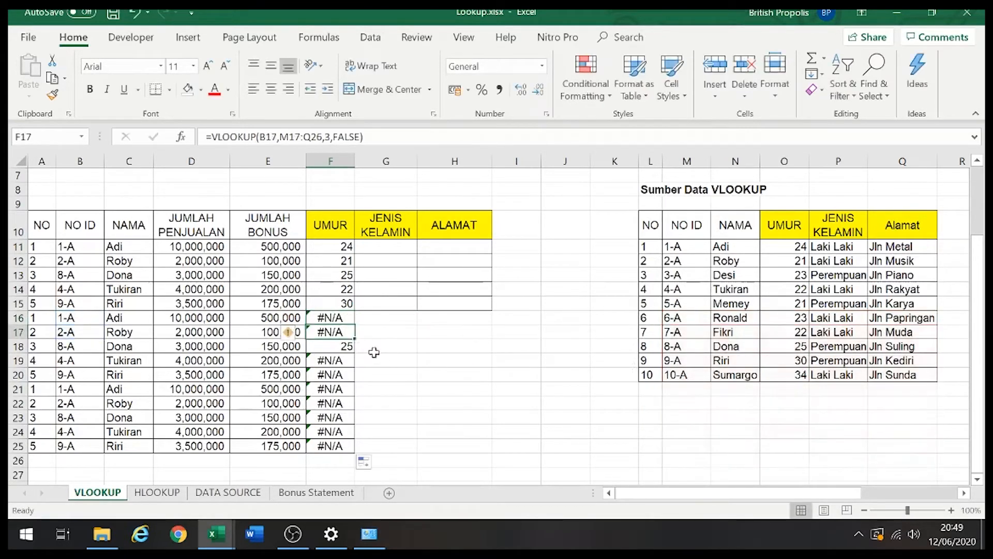
pyautogui.doubleClick(345, 346)
pyautogui.press('Escape')
pyautogui.doubleClick(345, 360)
pyautogui.press('Escape')
pyautogui.doubleClick(350, 379)
pyautogui.press('Escape')
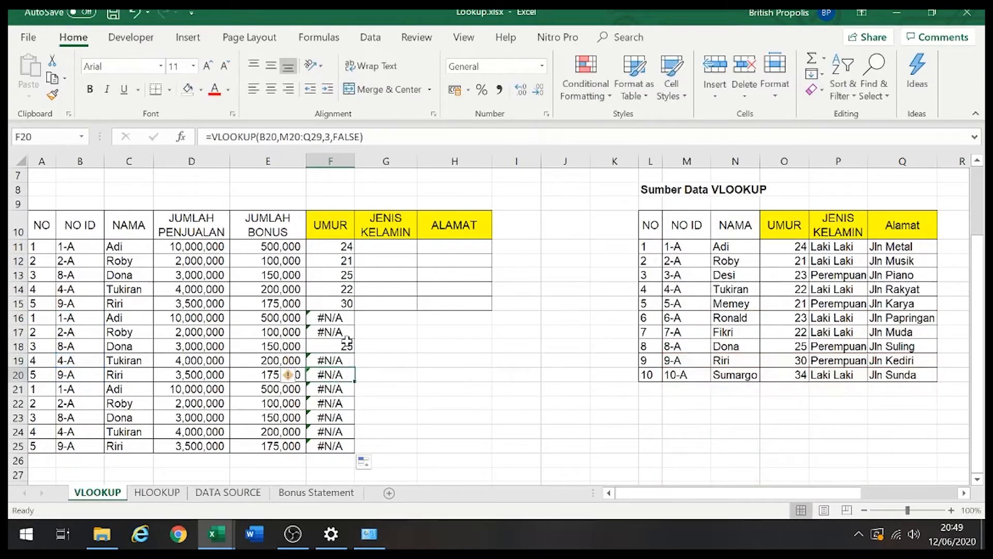
# Step: Replace the unlocked formulas in F12:F25 by locking F11's table array as $M$11:$Q$20 and filling it down through F25
pyautogui.moveTo(338, 265); pyautogui.dragTo(348, 439)
pyautogui.press('Delete')
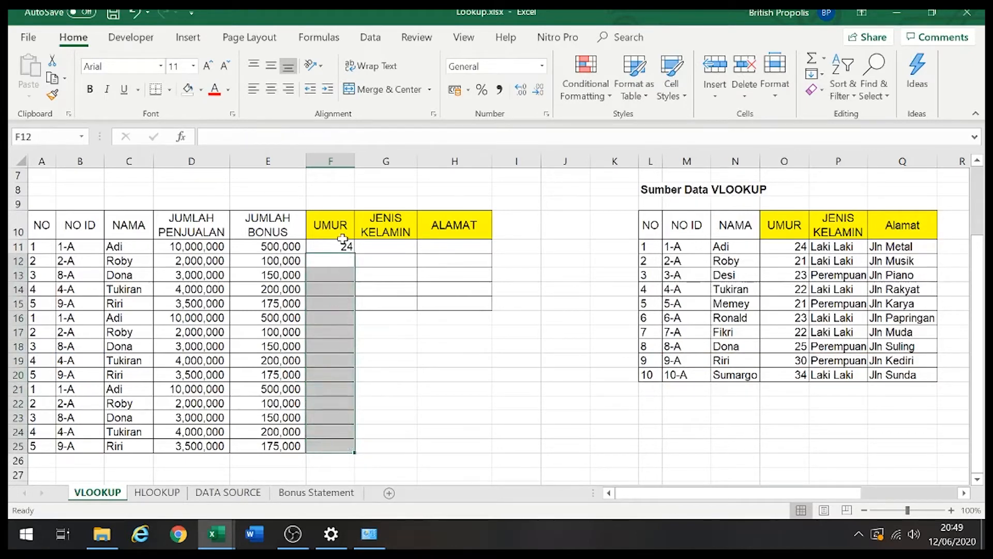
pyautogui.click(342, 239)
pyautogui.click(298, 137)
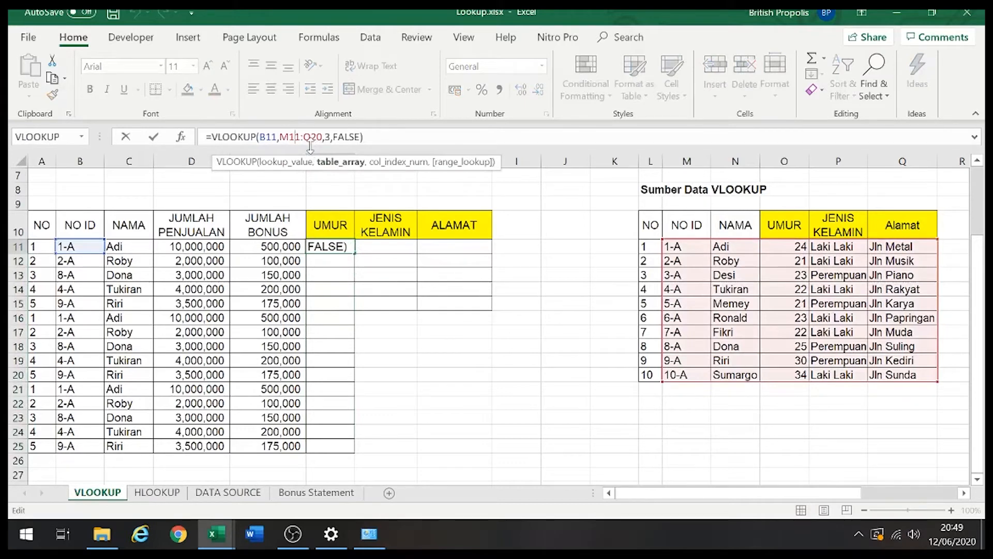
pyautogui.press('F4')
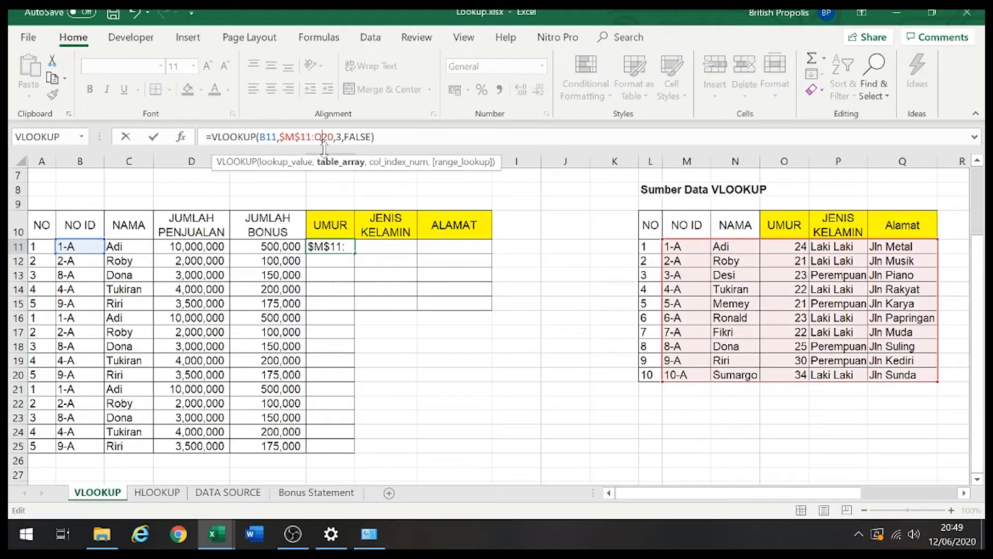
pyautogui.press('F4')
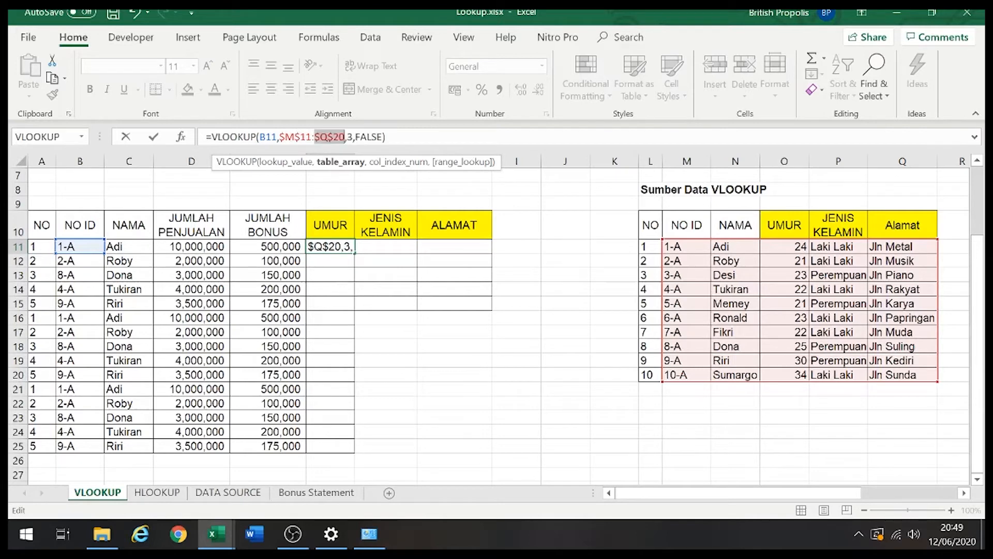
pyautogui.press('Return')
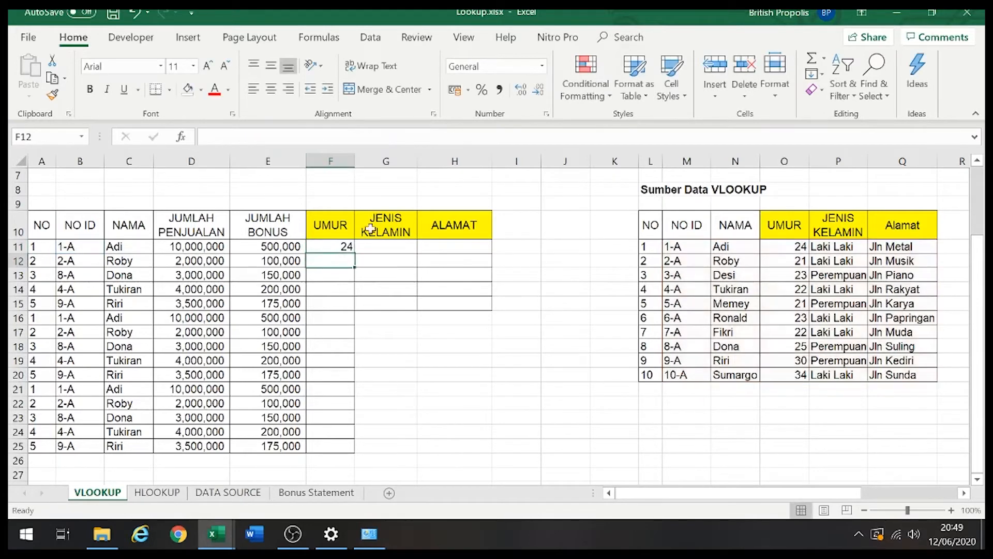
pyautogui.click(334, 247)
pyautogui.moveTo(356, 253); pyautogui.dragTo(344, 448)
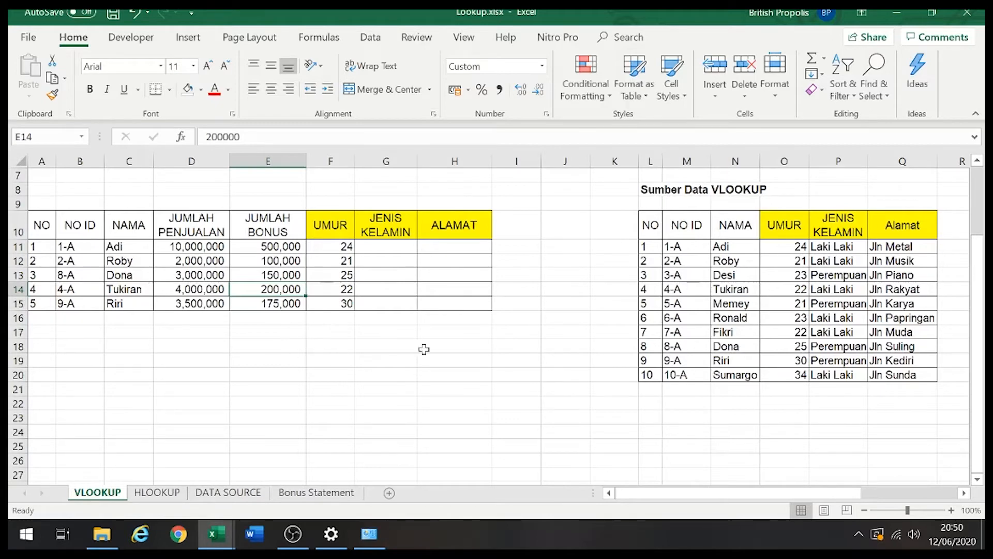
# Step: Clear the UMUR formulas in F11:F15
pyautogui.scroll(2, 388, 341)
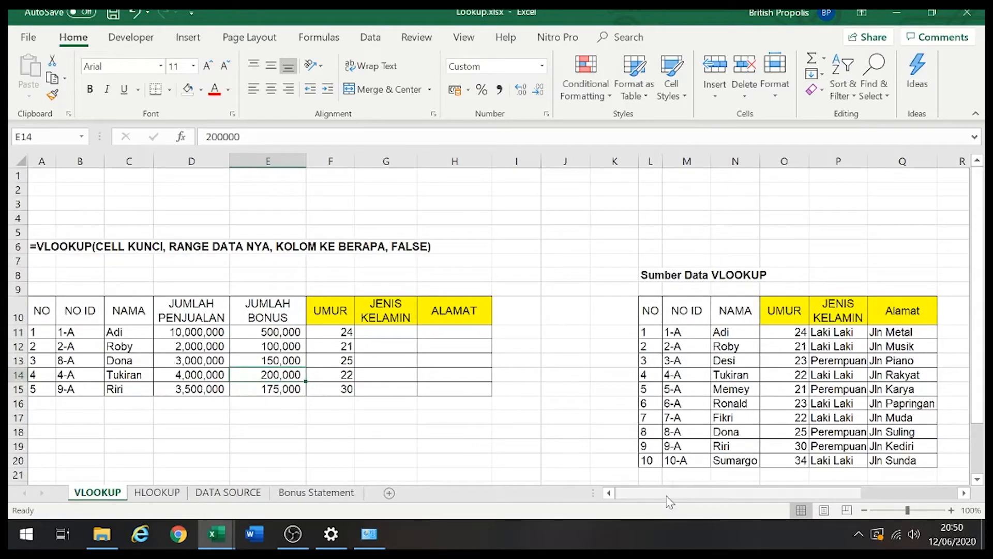
pyautogui.scroll(-1, 649, 355)
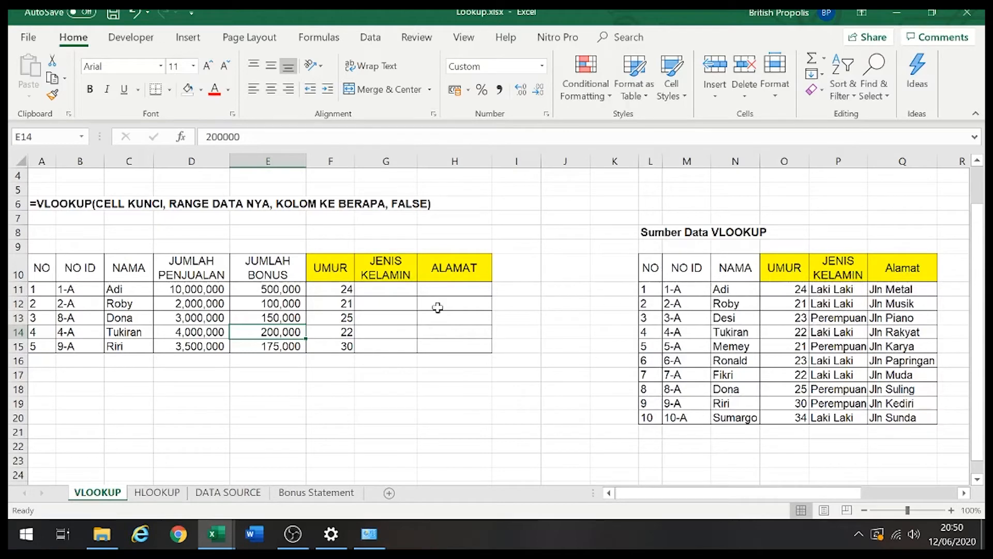
pyautogui.click(354, 294)
pyautogui.moveTo(354, 296); pyautogui.dragTo(347, 349)
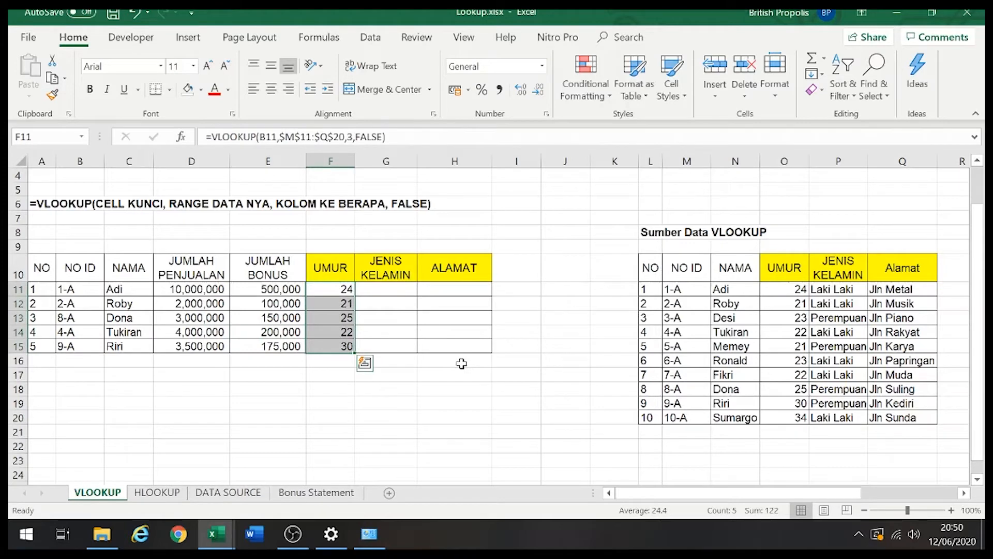
pyautogui.press('Delete')
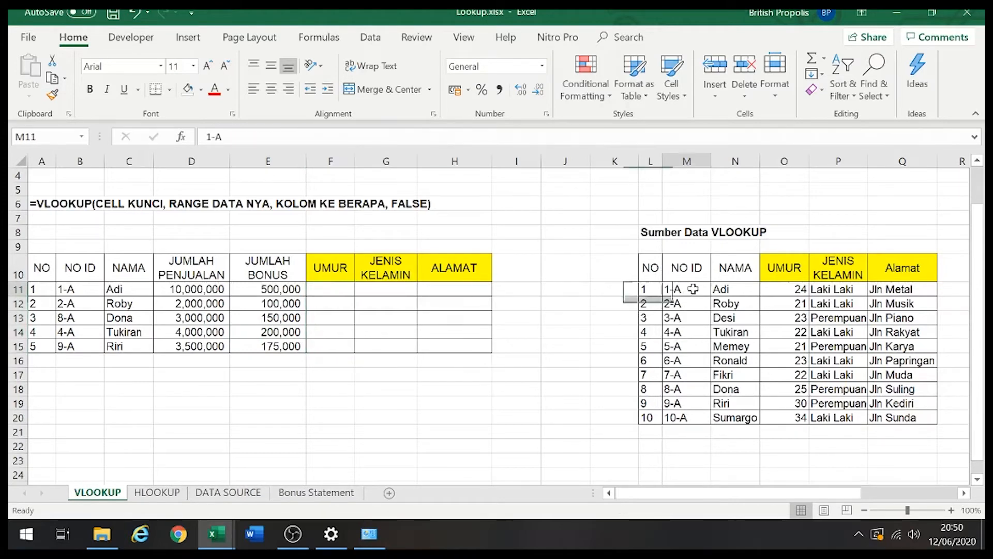
# Step: Edit the source table's NO ID key in M11, and review the keys in M11:M20 and B11
pyautogui.doubleClick(694, 293)
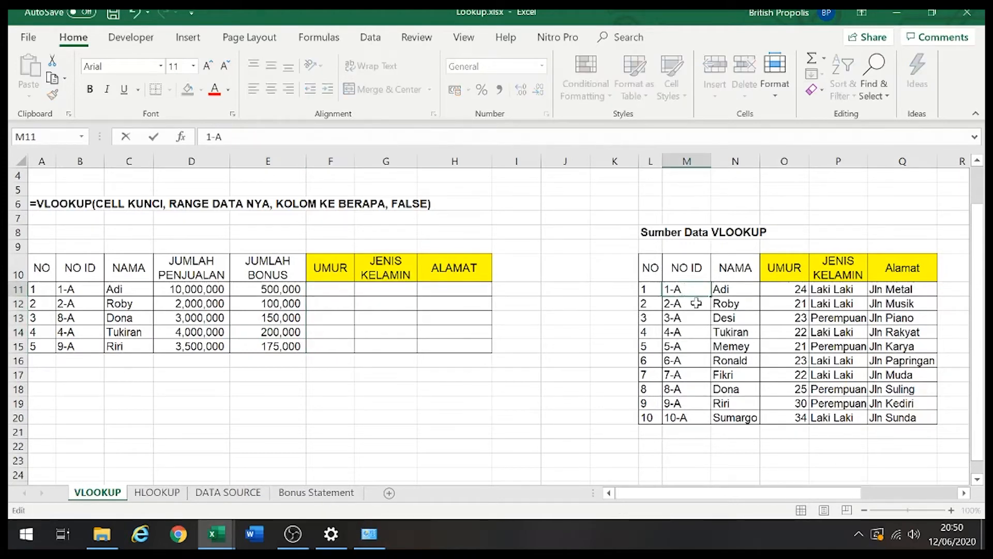
pyautogui.click(696, 303)
pyautogui.click(679, 333)
pyautogui.moveTo(690, 291); pyautogui.dragTo(683, 418)
pyautogui.click(71, 289)
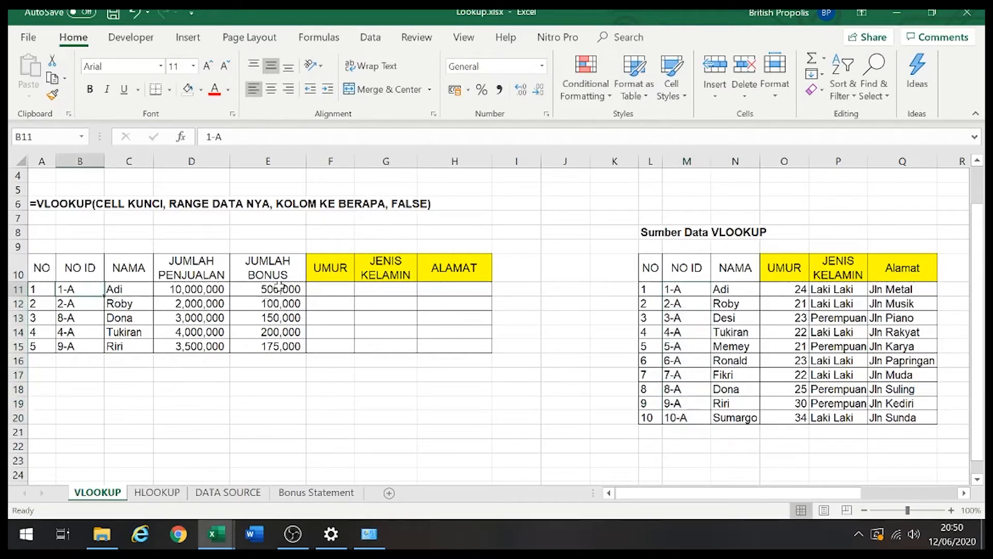
# Step: Start a VLOOKUP formula in the empty UMUR cell F11 with B11 as its lookup value
pyautogui.click(313, 289)
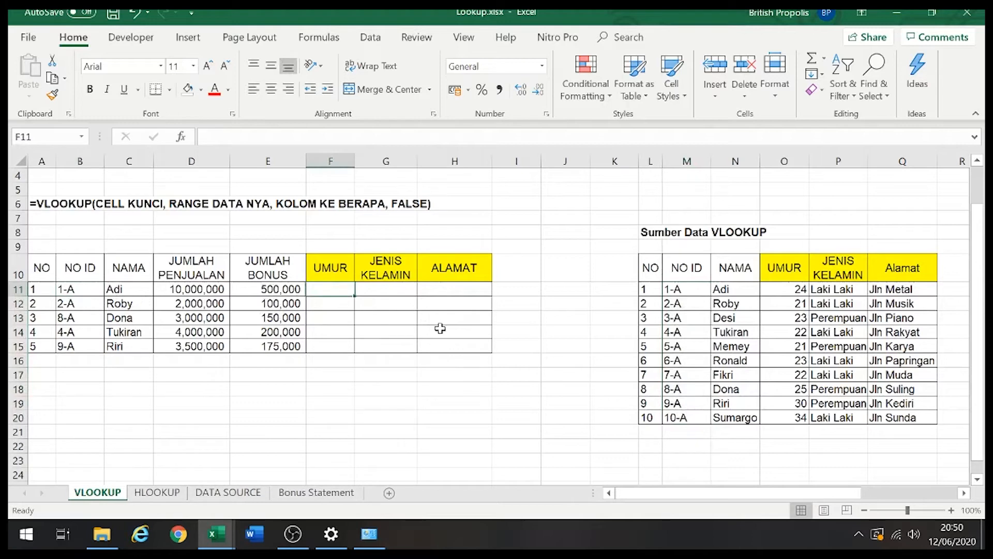
pyautogui.write('=vlooku')
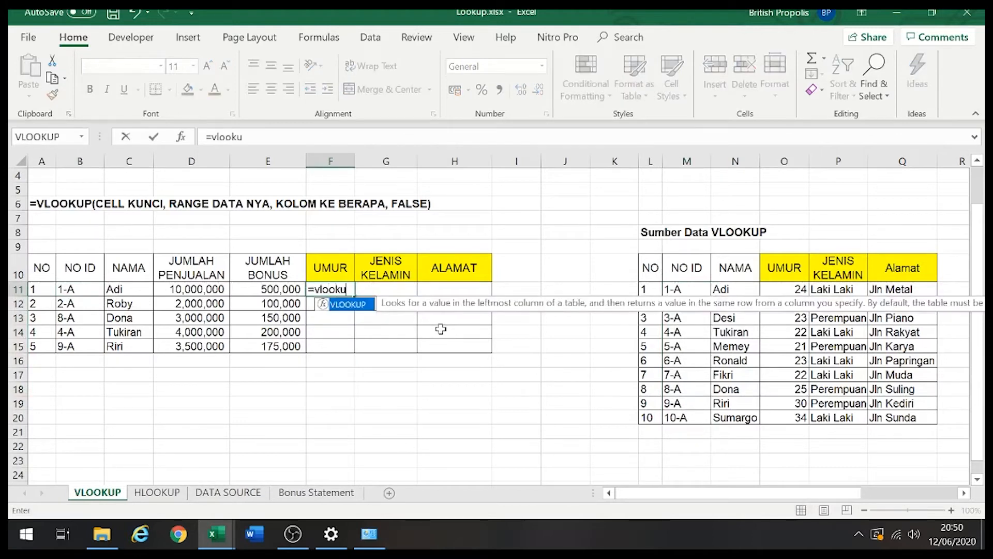
pyautogui.write('p(')
pyautogui.press('Left')
pyautogui.press('Left')
pyautogui.press('Left')
pyautogui.press('Left')
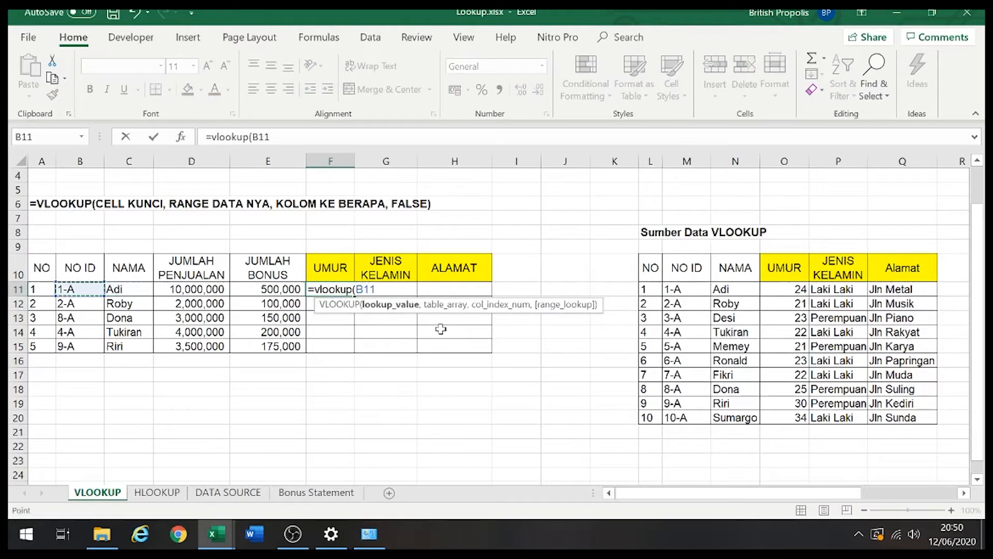
# Step: Select M11:Q20 in the source data as the table array of the F11 formula
pyautogui.write(',')
pyautogui.press('Right')
pyautogui.press('Right')
pyautogui.press('Right')
pyautogui.press('Right')
pyautogui.press('Right')
pyautogui.press('Right')
pyautogui.press('Right')
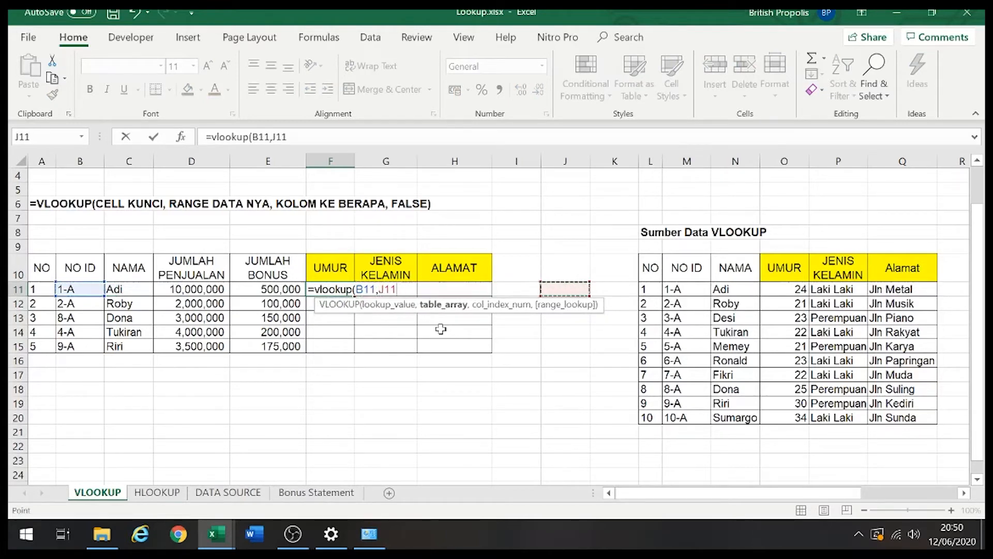
pyautogui.hotkey('shift', 'Right')
pyautogui.hotkey('shift', 'Right')
pyautogui.hotkey('shift', 'Right')
pyautogui.hotkey('shift', 'Right')
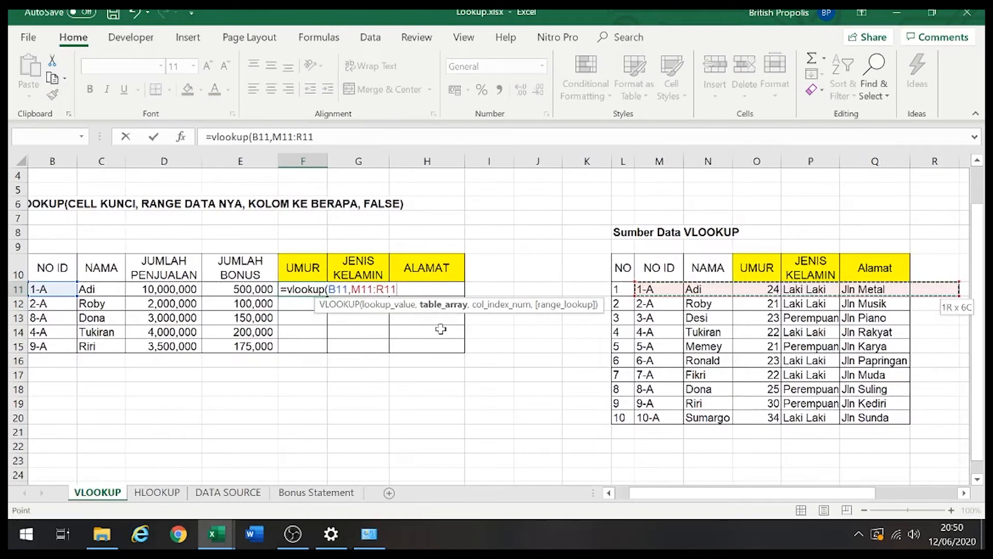
pyautogui.hotkey('shift', 'Down')
pyautogui.hotkey('shift', 'Down')
pyautogui.hotkey('shift', 'Down')
pyautogui.hotkey('shift', 'Down')
pyautogui.hotkey('shift', 'Down')
pyautogui.hotkey('shift', 'Down')
pyautogui.hotkey('shift', 'Down')
pyautogui.hotkey('shift', 'Down')
pyautogui.hotkey('shift', 'Down')
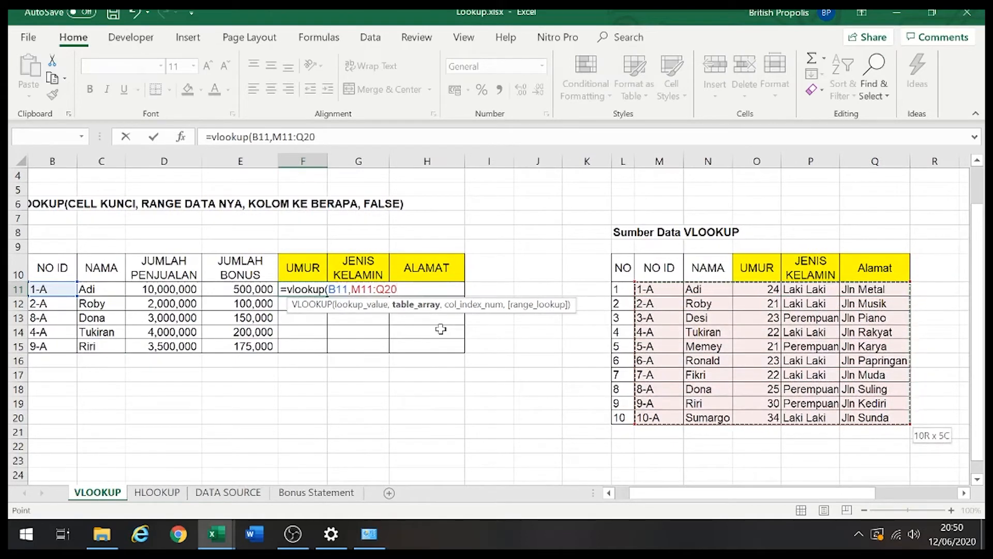
# Step: Finish the F11 VLOOKUP with column index 3 and FALSE, and reselect the cell
pyautogui.write(',3,false)')
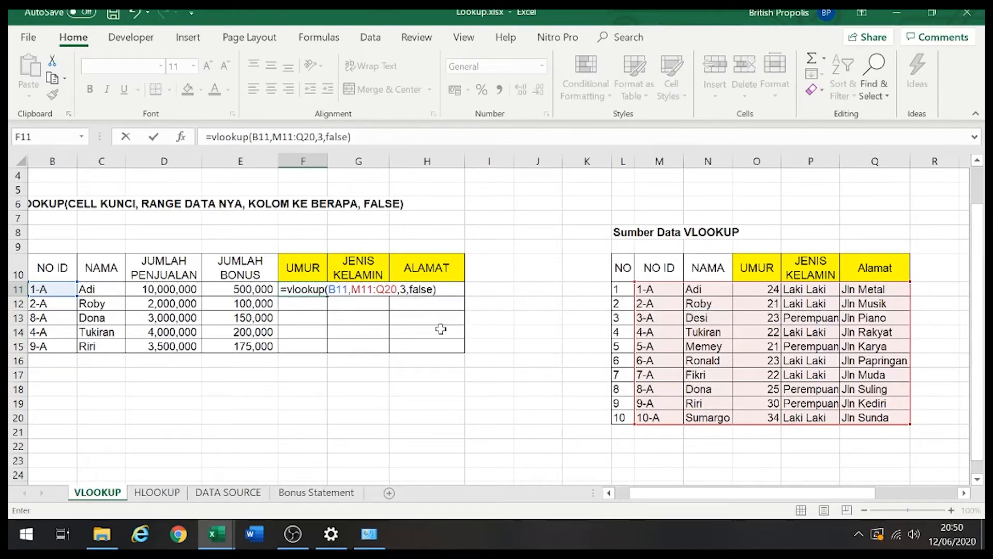
pyautogui.press('Return')
pyautogui.press('Up')
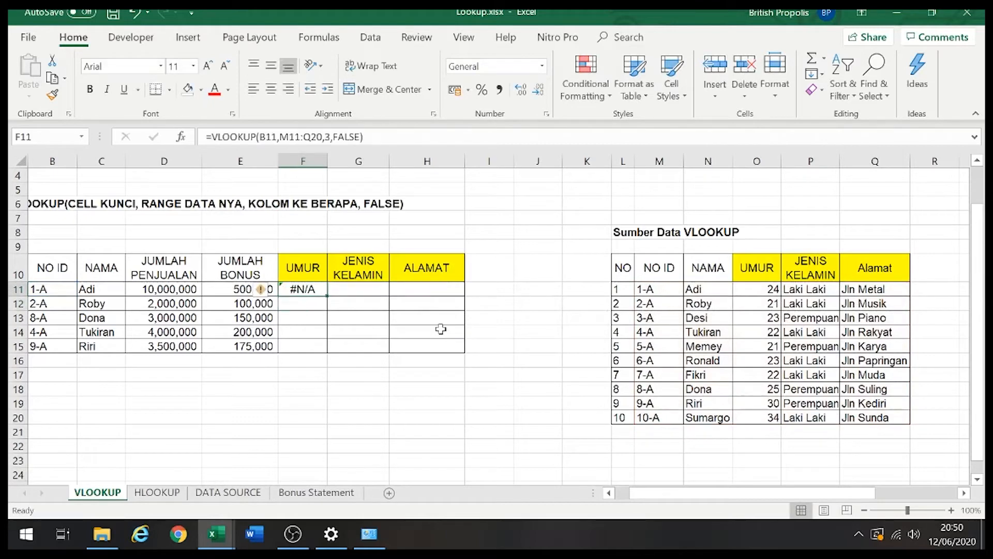
# Step: Check the NO ID keys along row 11, from the sales table toward the source table
pyautogui.press('Left')
pyautogui.press('Left')
pyautogui.press('Left')
pyautogui.press('Right')
pyautogui.press('Right')
pyautogui.press('Right')
pyautogui.press('Right')
pyautogui.press('Right')
pyautogui.press('Right')
pyautogui.press('Right')
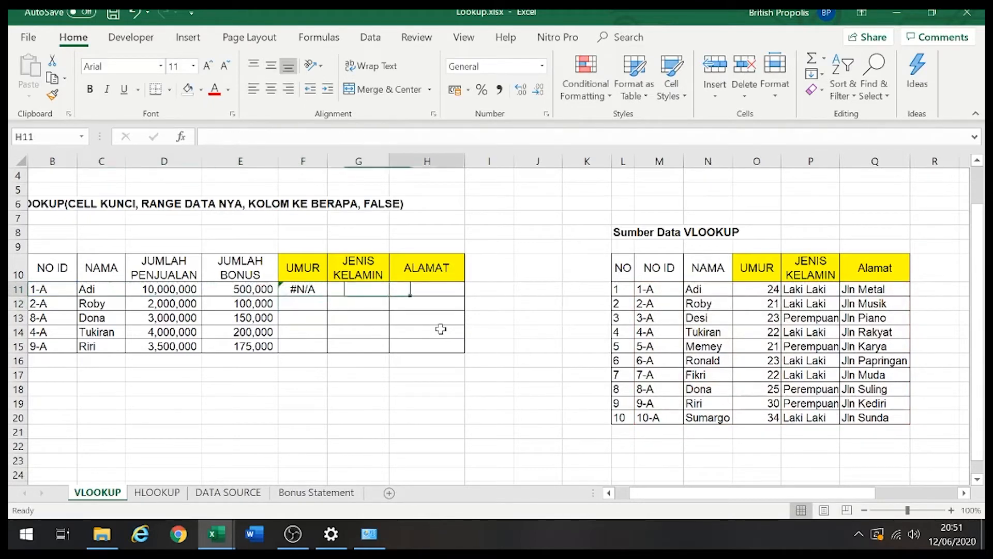
pyautogui.press('Right')
pyautogui.press('Right')
pyautogui.press('Right')
pyautogui.press('Right')
pyautogui.press('Right')
pyautogui.press('Left')
pyautogui.press('Left')
pyautogui.press('Left')
pyautogui.press('Left')
pyautogui.press('Left')
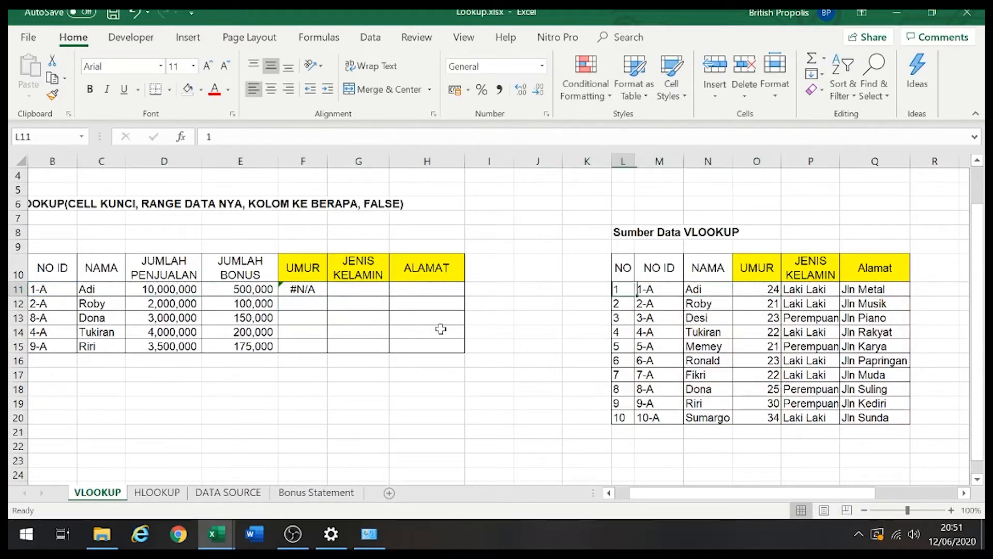
pyautogui.press('Left')
pyautogui.press('Left')
pyautogui.press('Left')
pyautogui.press('Left')
pyautogui.press('Left')
pyautogui.press('Left')
pyautogui.press('Left')
pyautogui.press('Left')
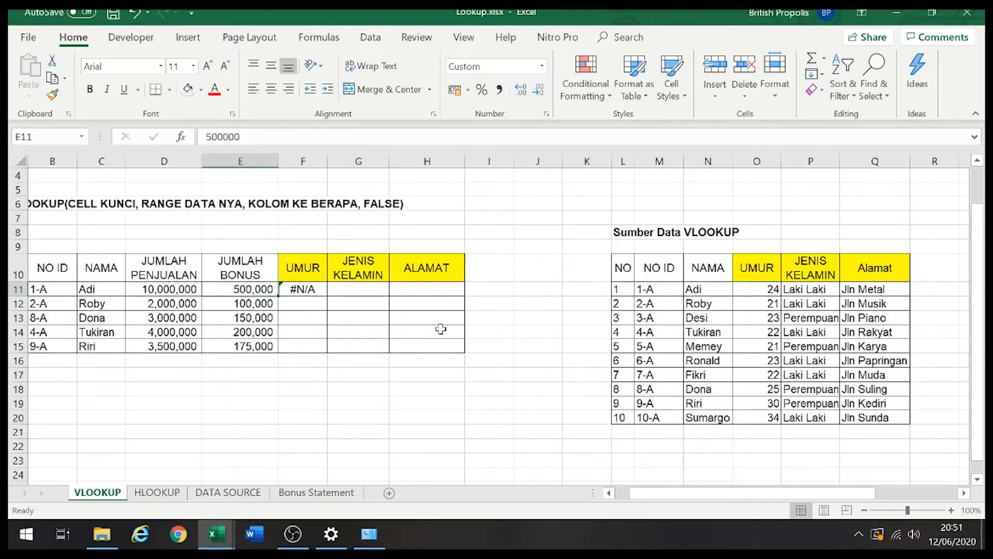
pyautogui.press('Left')
pyautogui.press('Right')
pyautogui.press('Right')
pyautogui.press('Right')
pyautogui.press('Right')
pyautogui.press('Right')
pyautogui.press('Left')
pyautogui.press('Right')
pyautogui.press('Right')
pyautogui.press('Left')
pyautogui.press('Left')
pyautogui.press('Right')
pyautogui.press('Right')
pyautogui.press('Right')
pyautogui.press('Left')
pyautogui.press('Left')
pyautogui.press('Left')
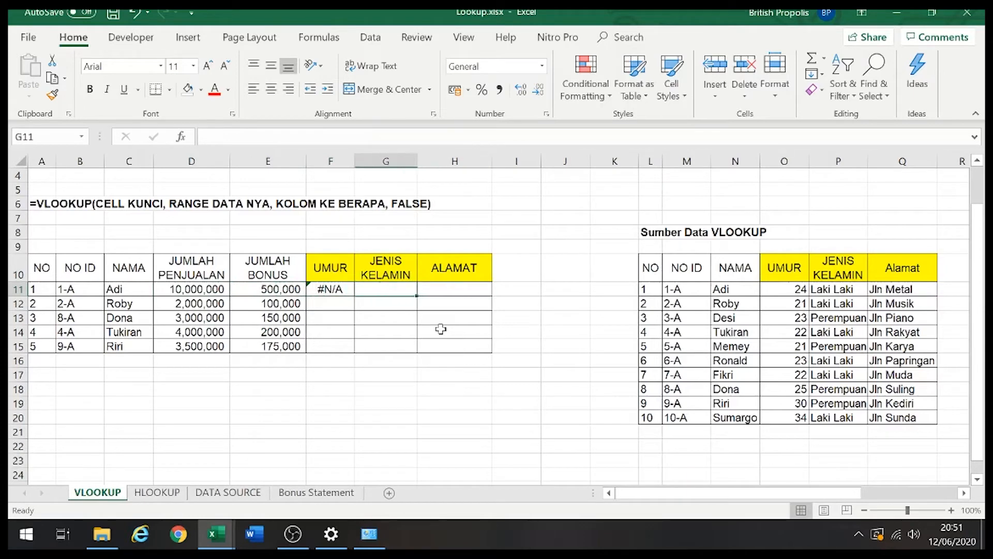
# Step: Inspect the source table's NO ID column, the content of cell M11 and the VLOOKUP formula in F11
pyautogui.press('Left')
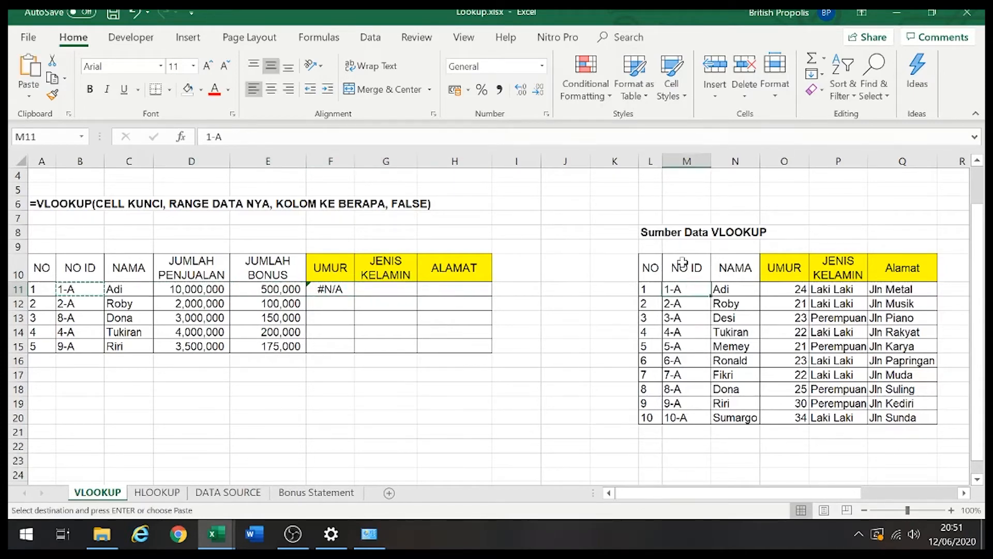
pyautogui.moveTo(683, 264); pyautogui.dragTo(690, 417)
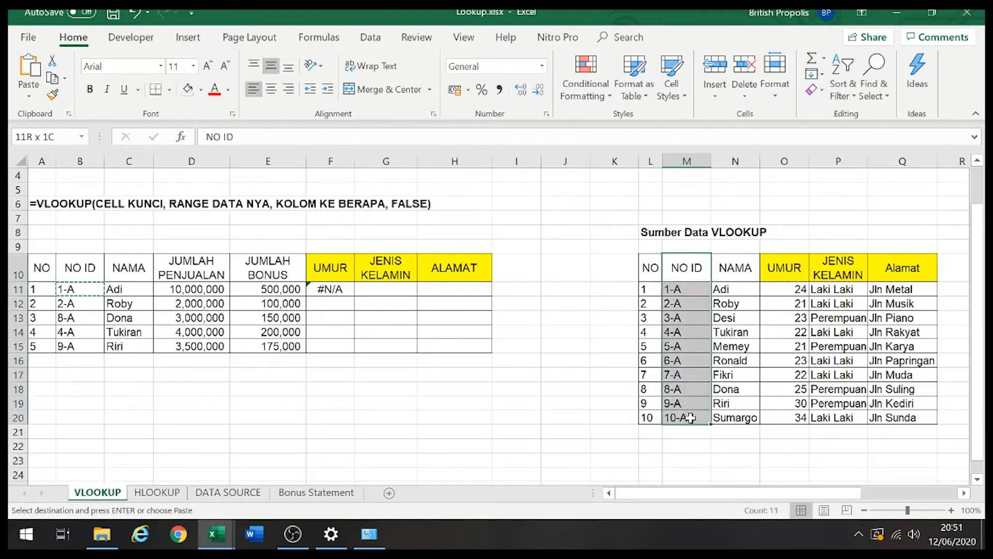
pyautogui.click(682, 285)
pyautogui.press('F2')
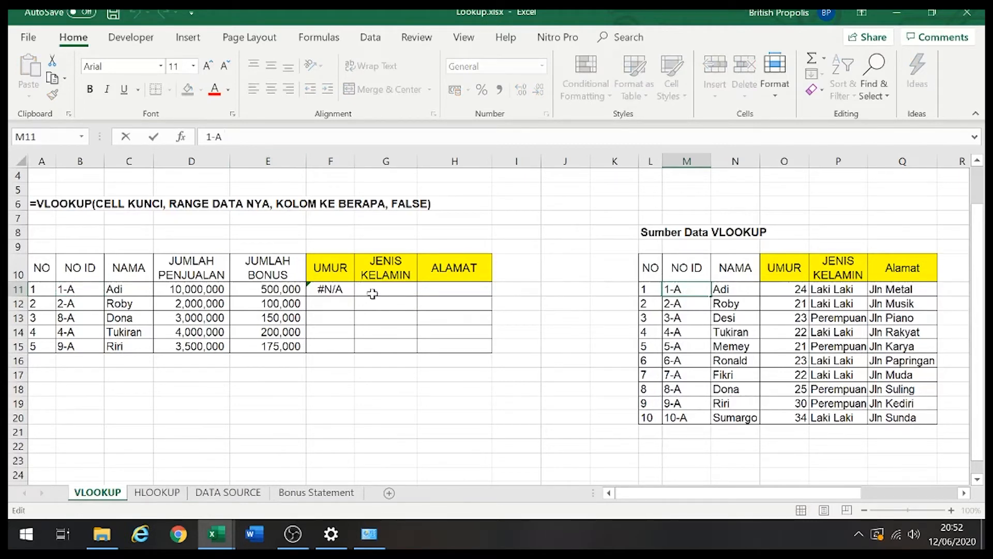
pyautogui.click(341, 289)
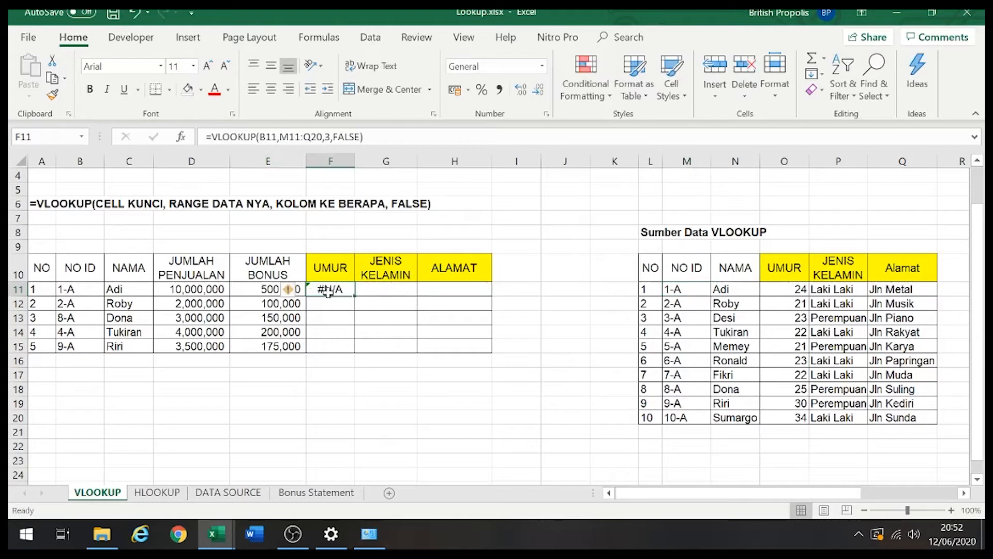
# Step: Remove the trailing space after the ID 1-A in source cell M11
pyautogui.click(637, 314)
pyautogui.click(698, 291)
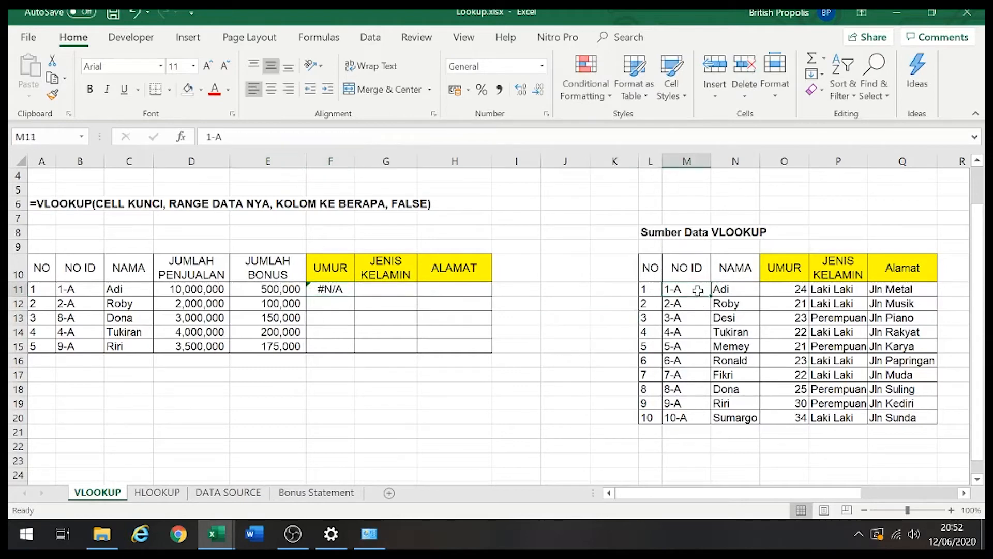
pyautogui.click(226, 136)
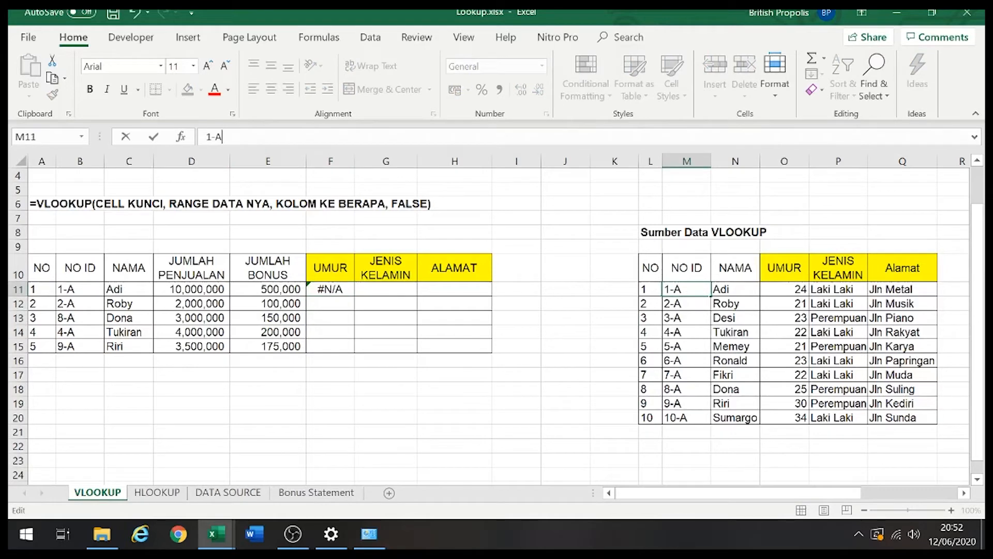
pyautogui.press('Return')
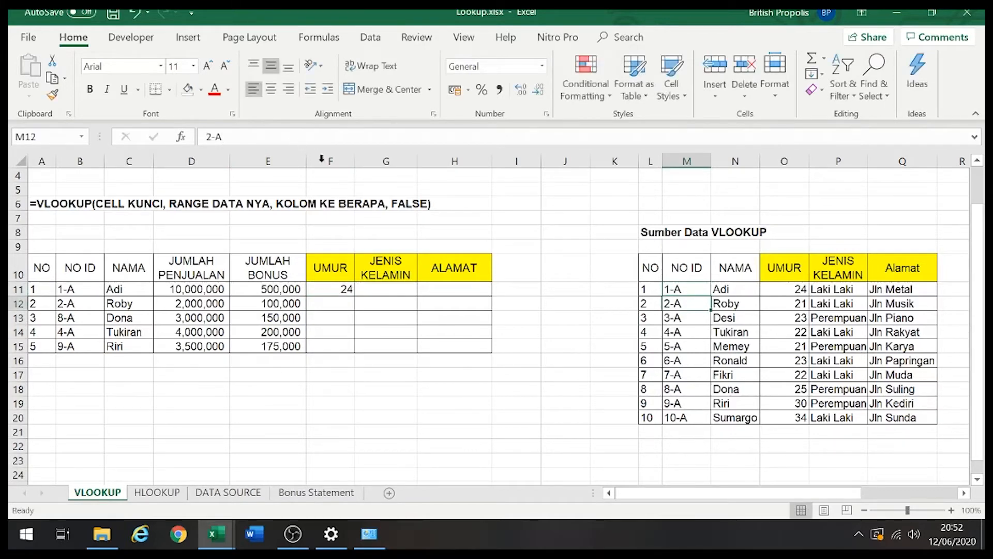
# Step: Review the remaining source IDs from 2-A to 10-A in the NO ID column
pyautogui.click(655, 303)
pyautogui.click(677, 292)
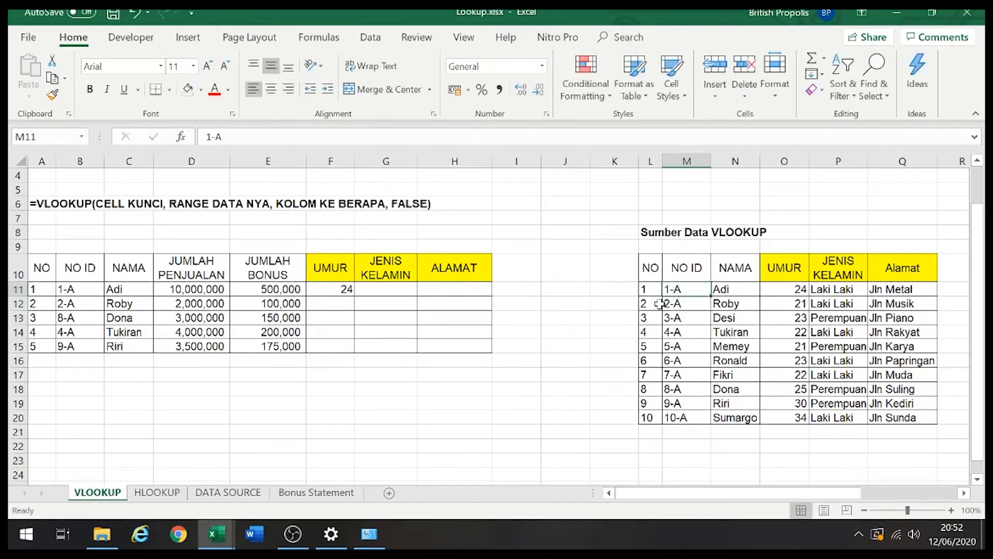
pyautogui.moveTo(684, 304); pyautogui.dragTo(706, 417)
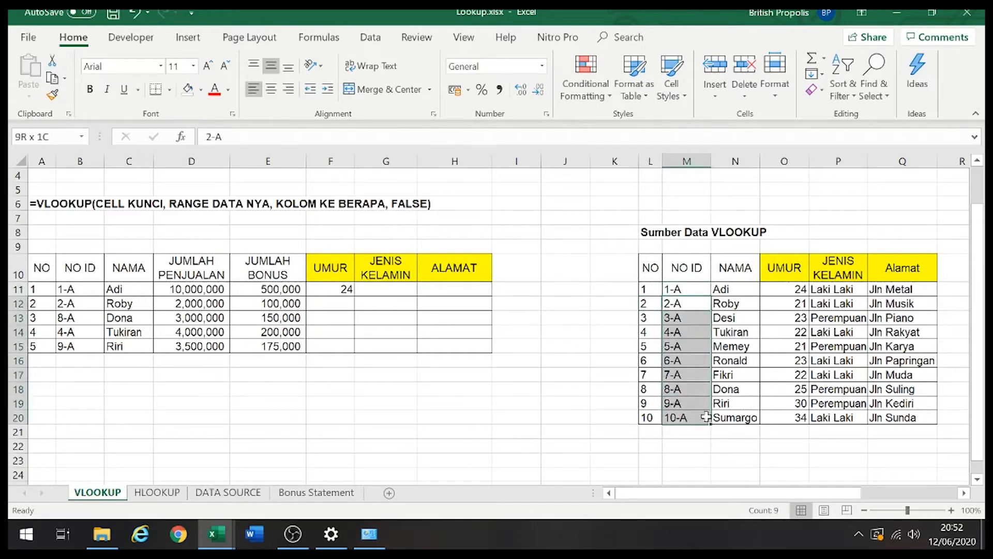
pyautogui.scroll(-3, 706, 418)
pyautogui.click(688, 331)
pyautogui.scroll(3, 685, 316)
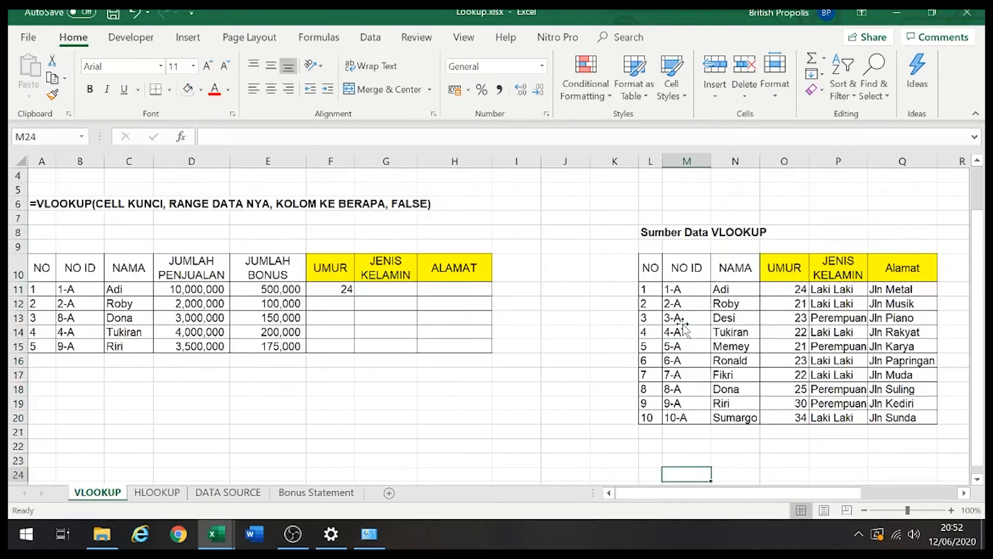
# Step: Check the source IDs 1-A through 5-A one by one for trailing spaces, along with the lookup in F11
pyautogui.doubleClick(684, 291)
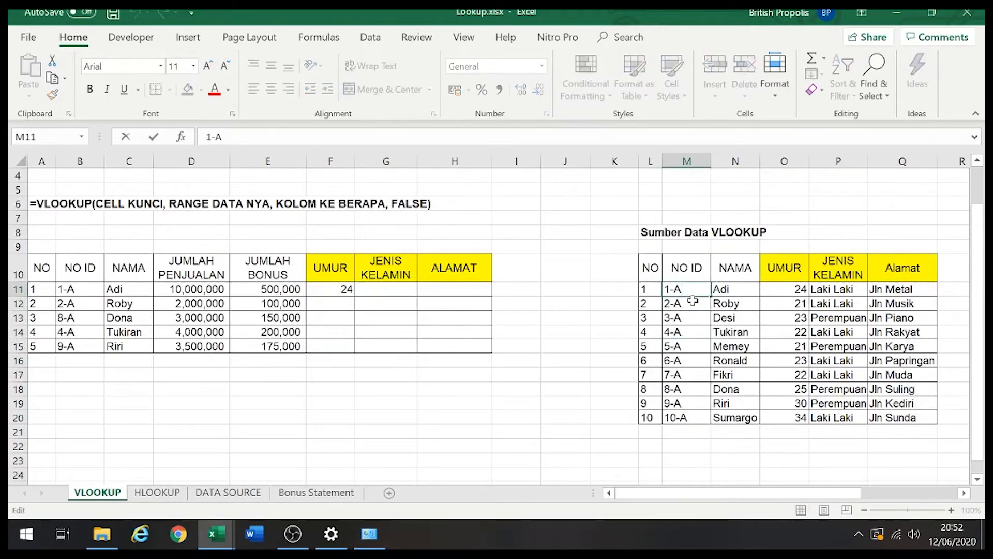
pyautogui.click(690, 319)
pyautogui.doubleClick(690, 303)
pyautogui.click(692, 329)
pyautogui.doubleClick(692, 317)
pyautogui.click(695, 344)
pyautogui.doubleClick(694, 331)
pyautogui.doubleClick(697, 346)
pyautogui.click(696, 372)
pyautogui.click(339, 290)
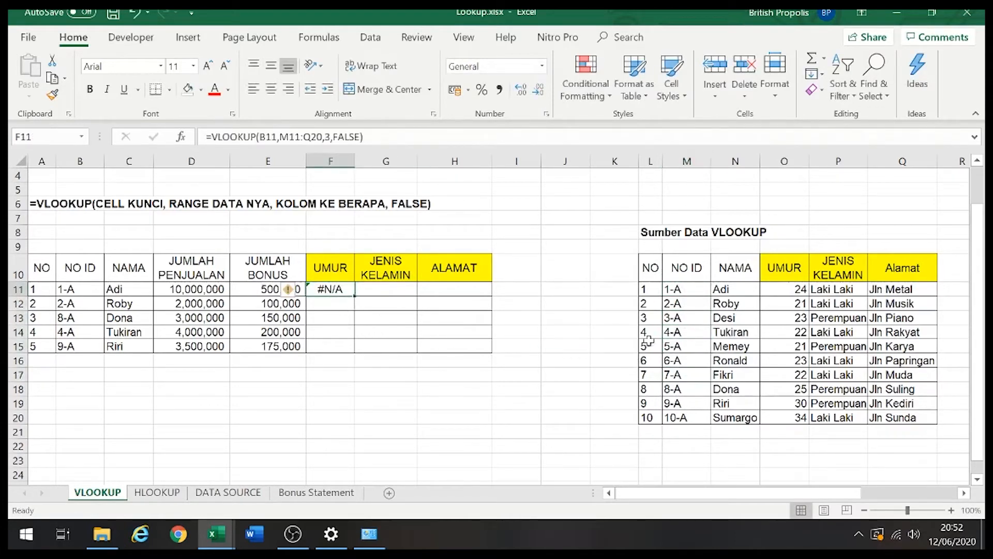
# Step: Check the source IDs 6-A through 10-A for trailing spaces and return to the first ID
pyautogui.click(687, 361)
pyautogui.click(694, 375)
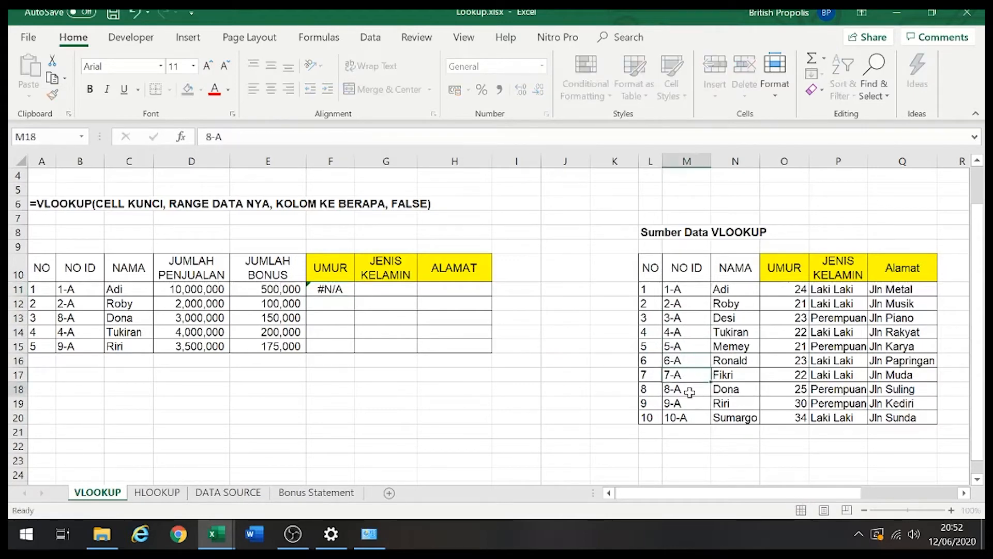
pyautogui.doubleClick(694, 375)
pyautogui.click(696, 395)
pyautogui.doubleClick(696, 396)
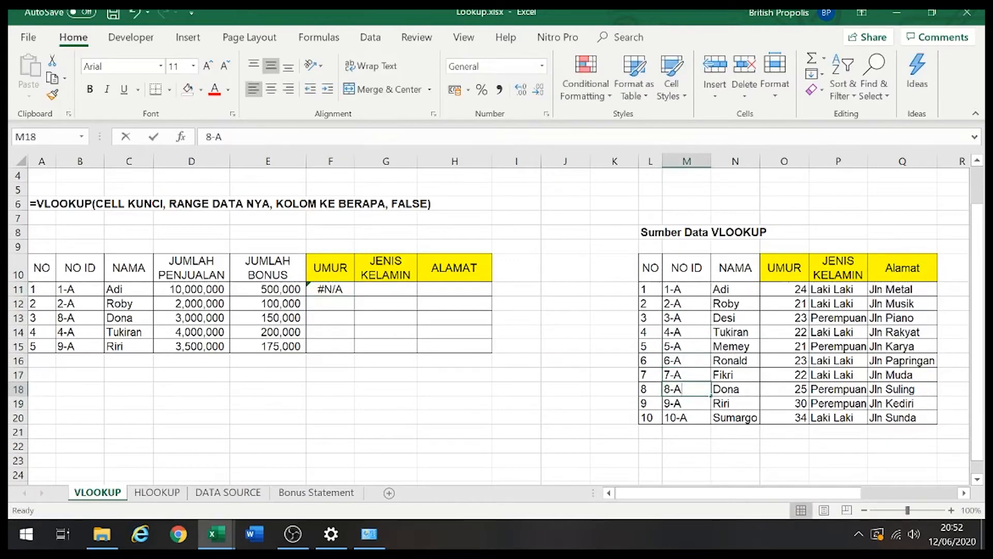
pyautogui.doubleClick(699, 406)
pyautogui.doubleClick(700, 417)
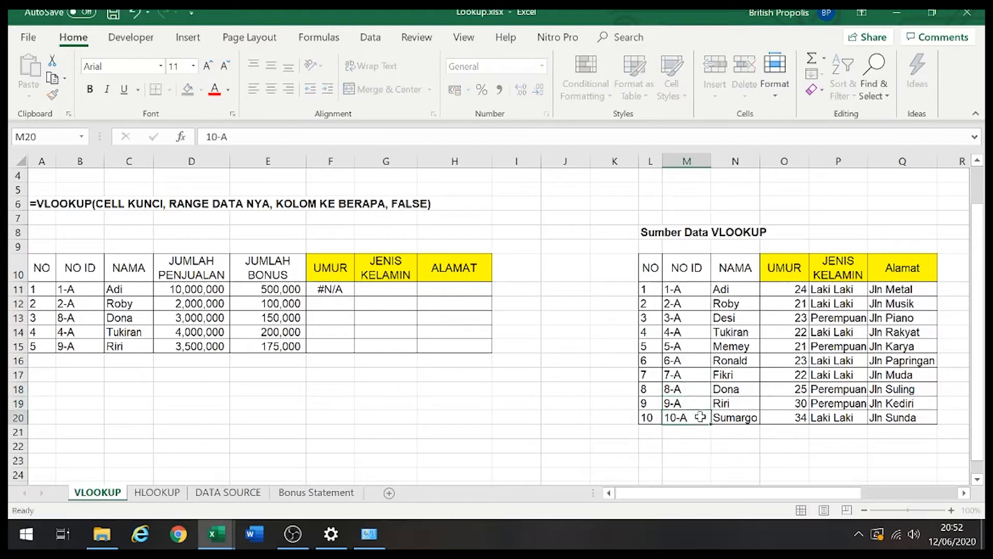
pyautogui.click(670, 357)
pyautogui.click(673, 313)
pyautogui.click(684, 291)
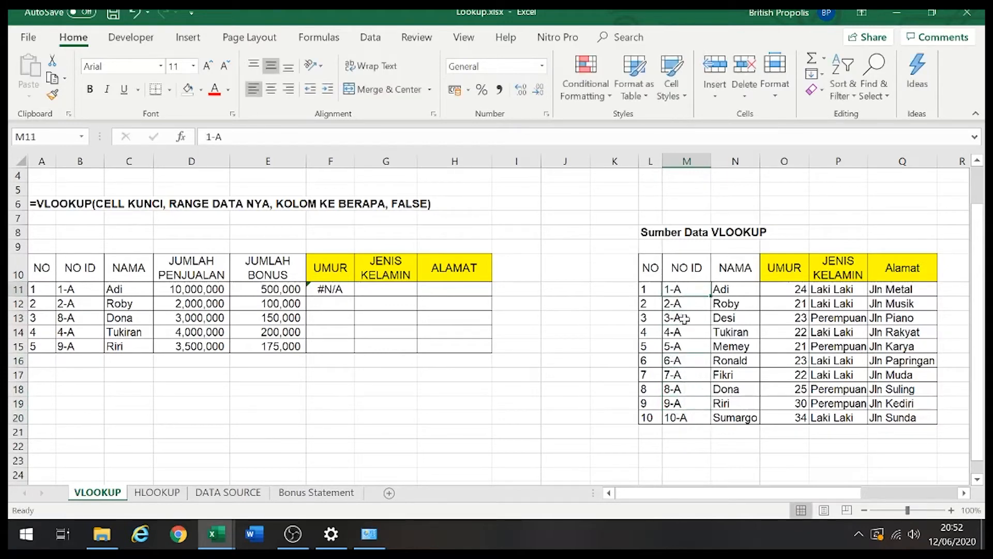
# Step: Make the table range in the F11 VLOOKUP formula absolute as $M$11:$Q$20
pyautogui.click(327, 290)
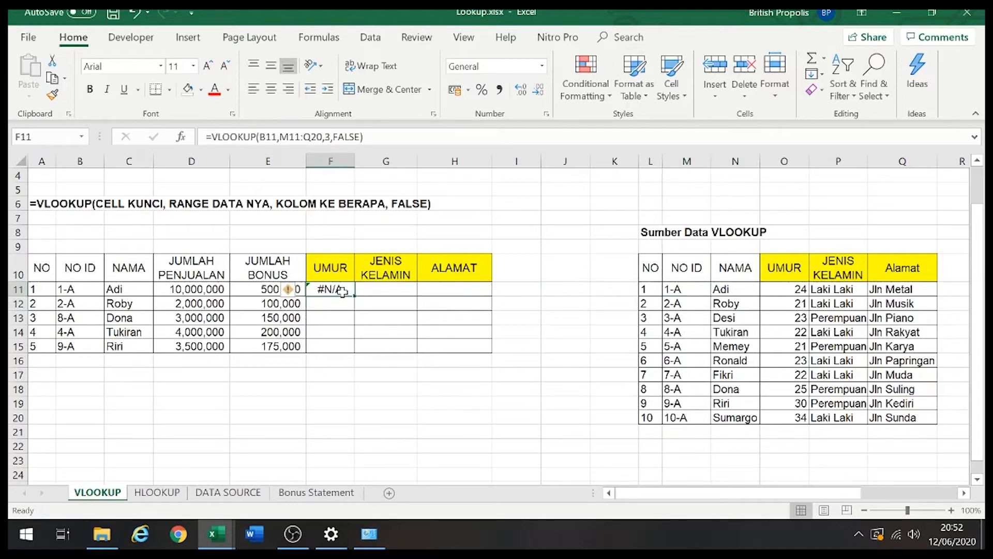
pyautogui.click(280, 137)
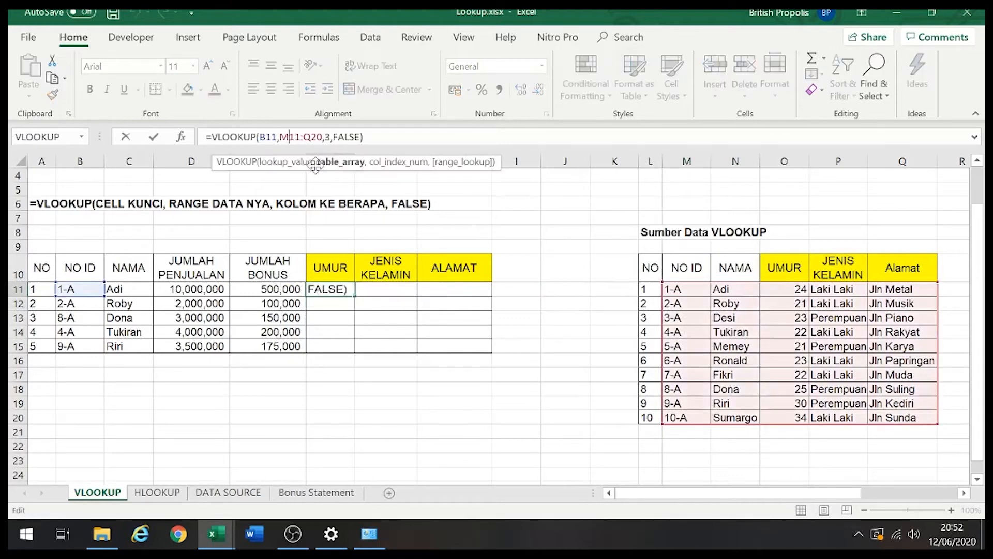
pyautogui.press('F4')
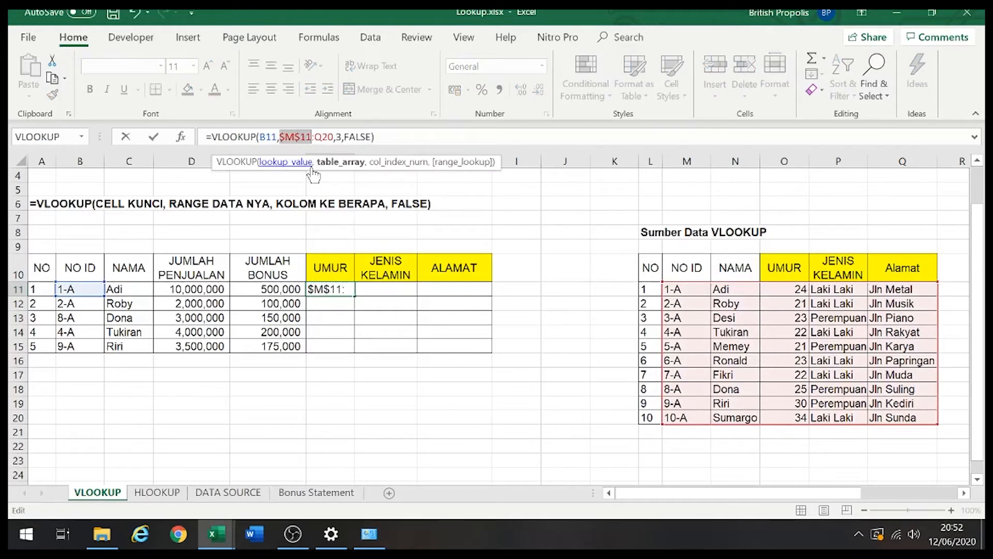
pyautogui.click(322, 138)
pyautogui.press('F4')
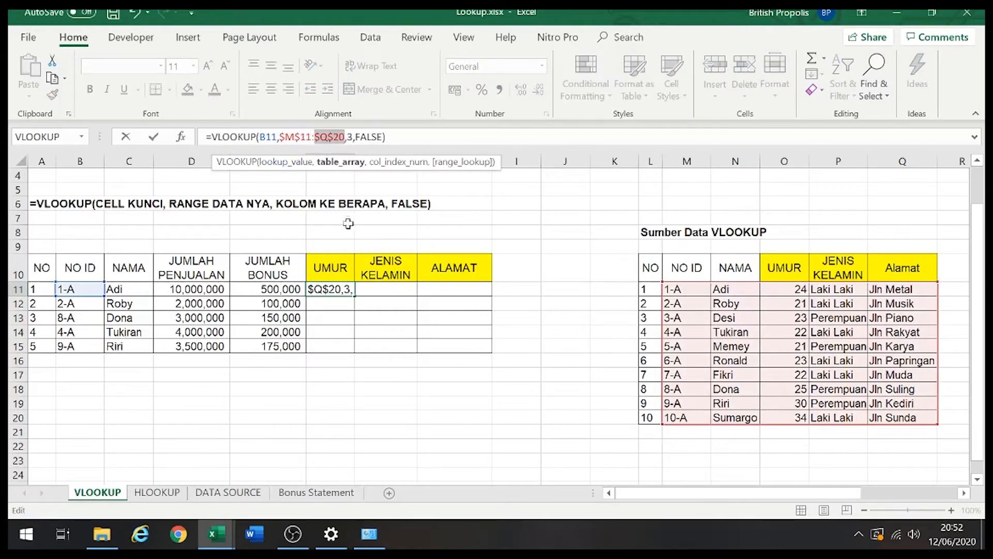
pyautogui.press('Return')
# Step: Copy the UMUR lookup formula from F11 down through F15
pyautogui.click(354, 294)
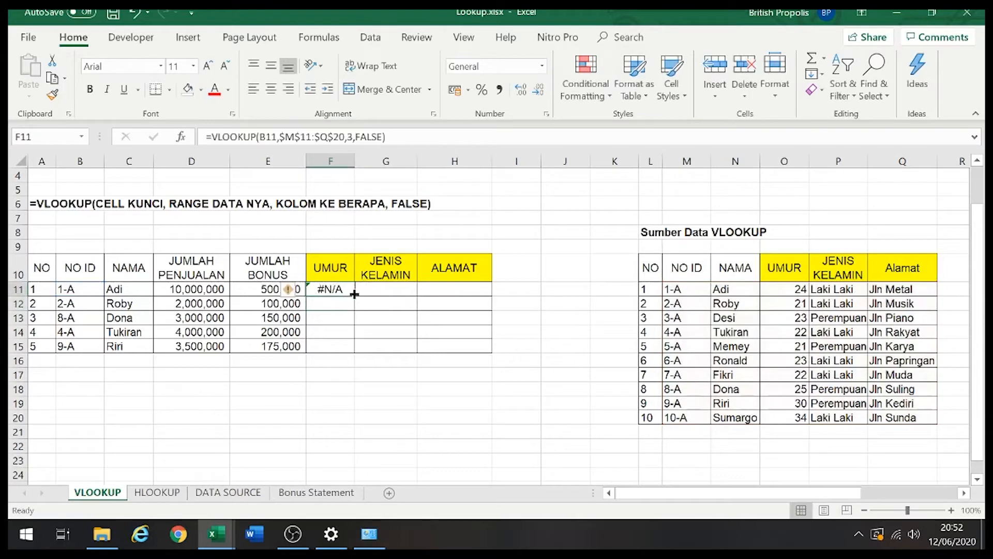
pyautogui.moveTo(355, 296); pyautogui.dragTo(356, 352)
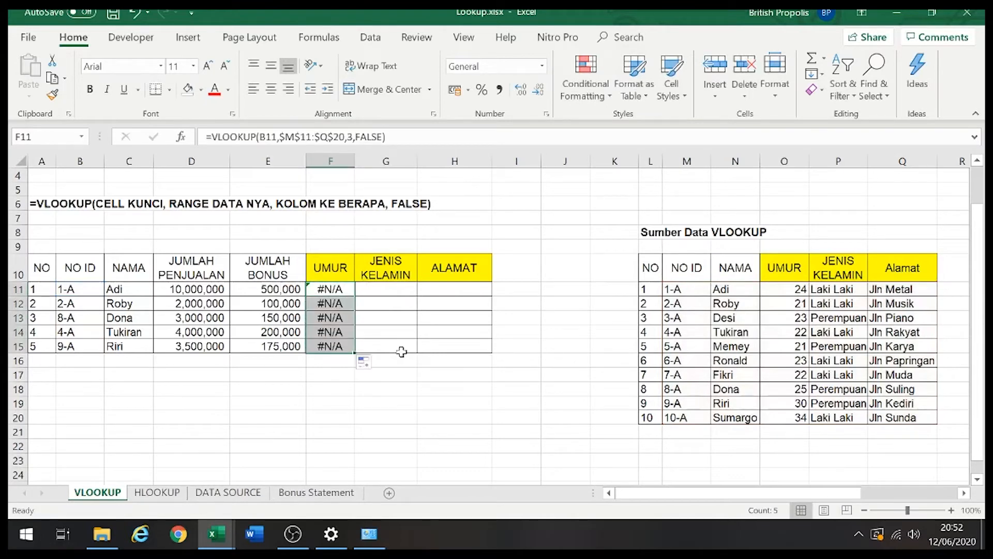
pyautogui.click(332, 342)
pyautogui.click(336, 283)
pyautogui.click(341, 316)
pyautogui.click(345, 291)
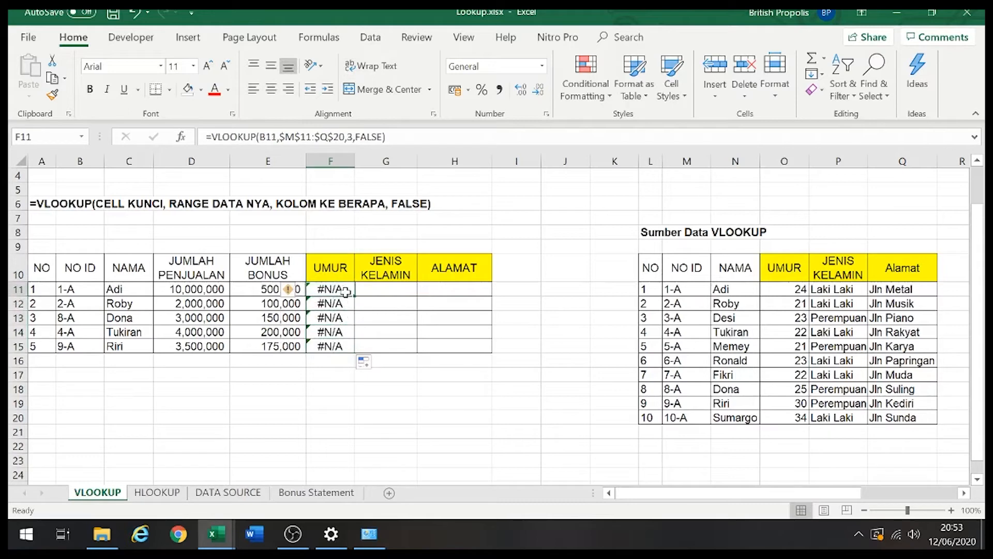
# Step: Examine the source table's ID cells from M11 to M20 that serve as lookup keys
pyautogui.moveTo(681, 292); pyautogui.dragTo(672, 419)
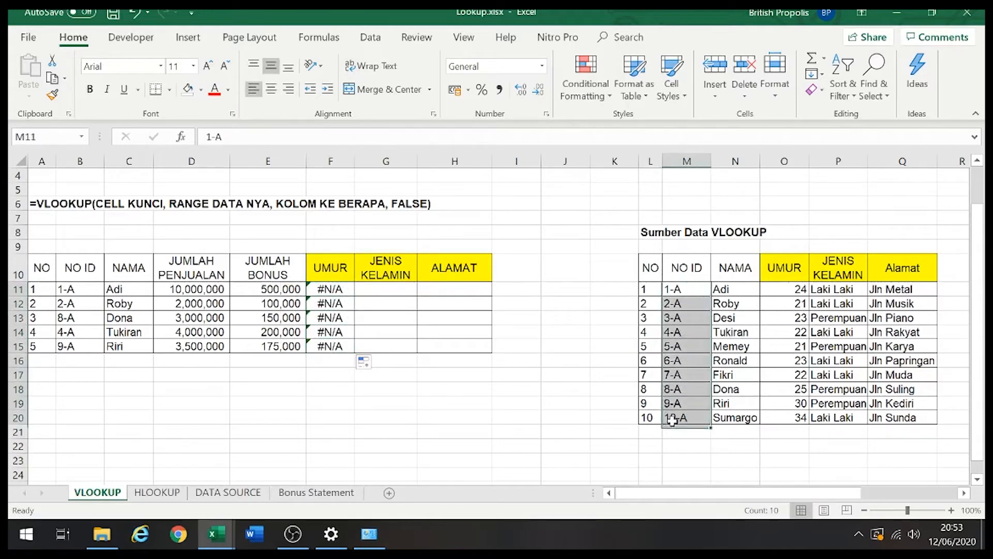
pyautogui.click(680, 377)
pyautogui.click(687, 293)
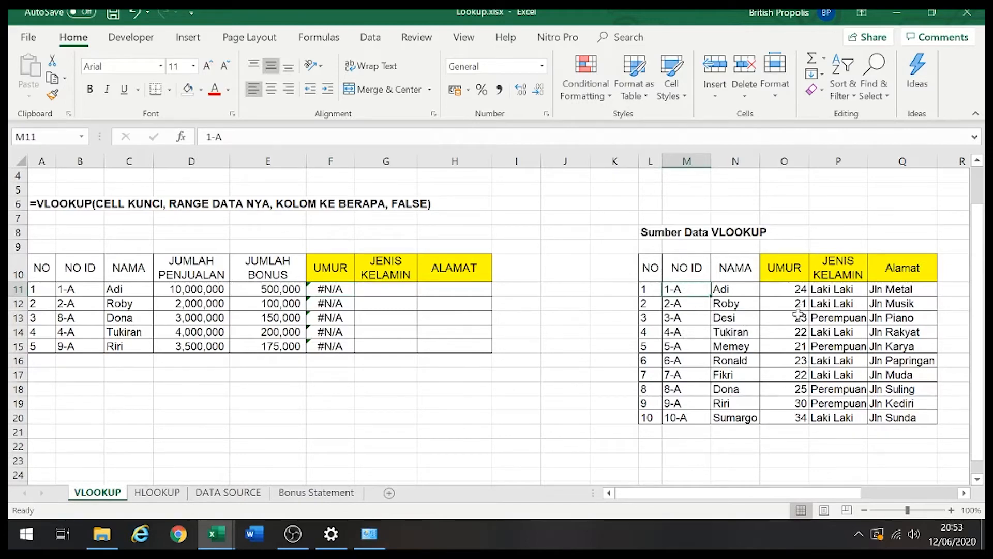
# Step: Enter the formula =TRIM(M11) in cell R11 beside the source table to strip extra spaces from the first ID
pyautogui.press('Right')
pyautogui.press('Right')
pyautogui.press('Right')
pyautogui.press('Right')
pyautogui.press('Right')
pyautogui.press('Right')
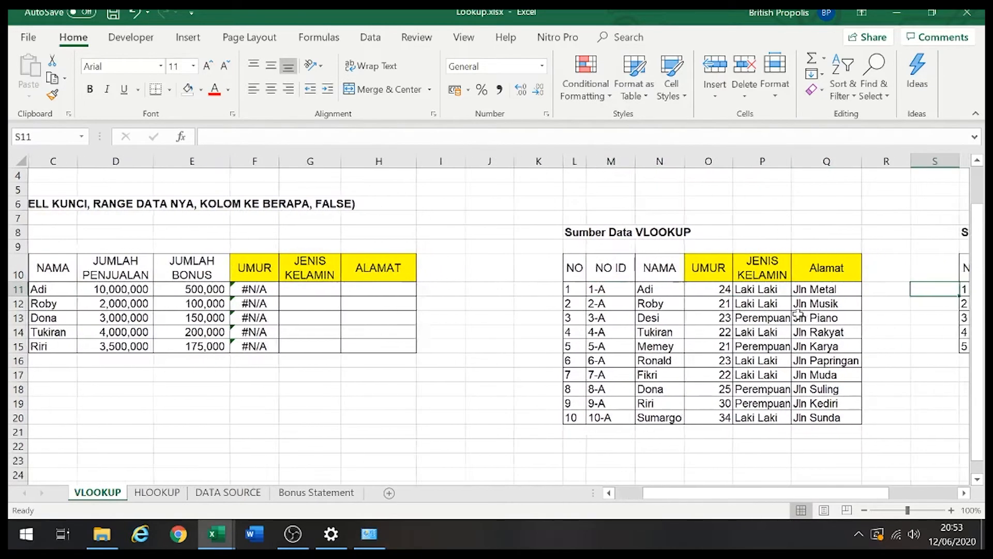
pyautogui.press('Left')
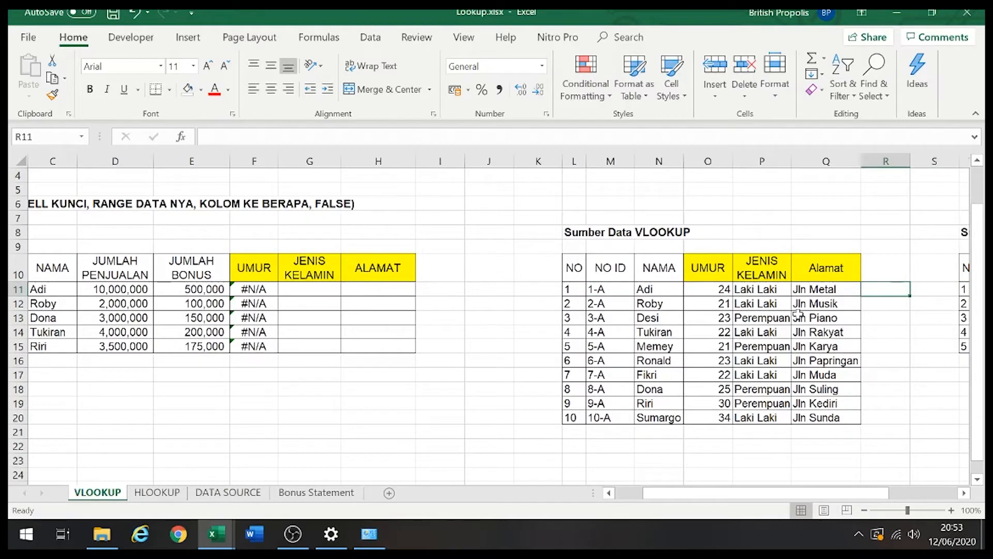
pyautogui.write('=')
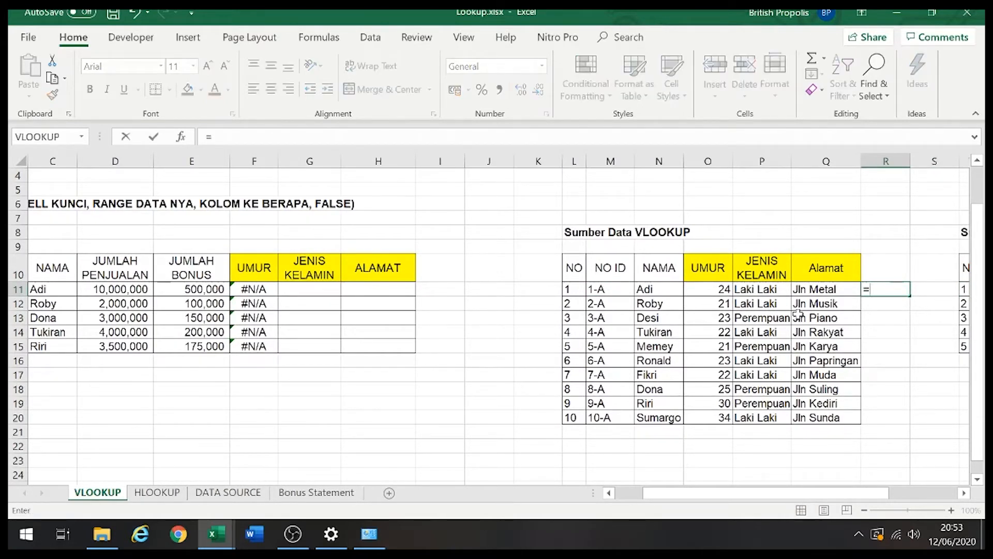
pyautogui.write('trim(')
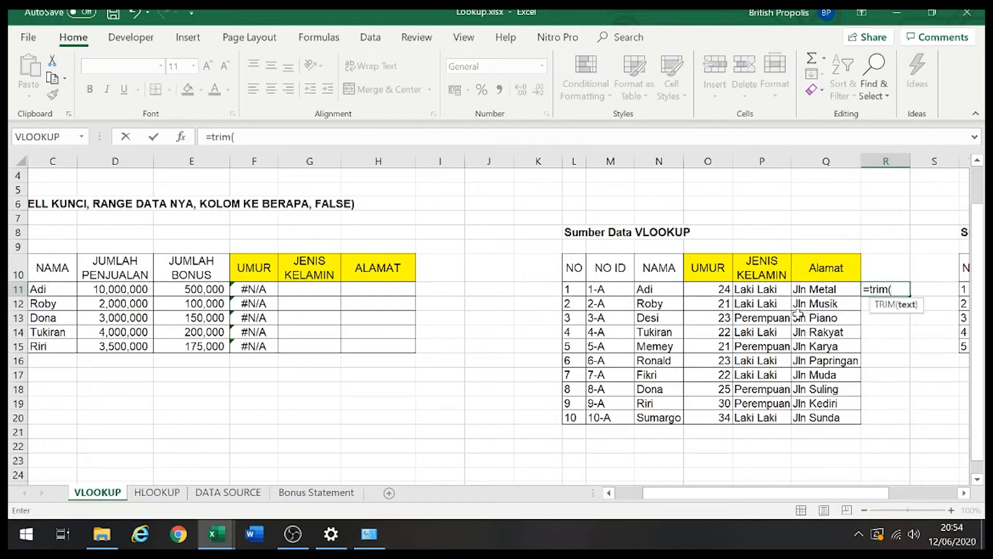
pyautogui.press('Left')
pyautogui.press('Left')
pyautogui.press('Left')
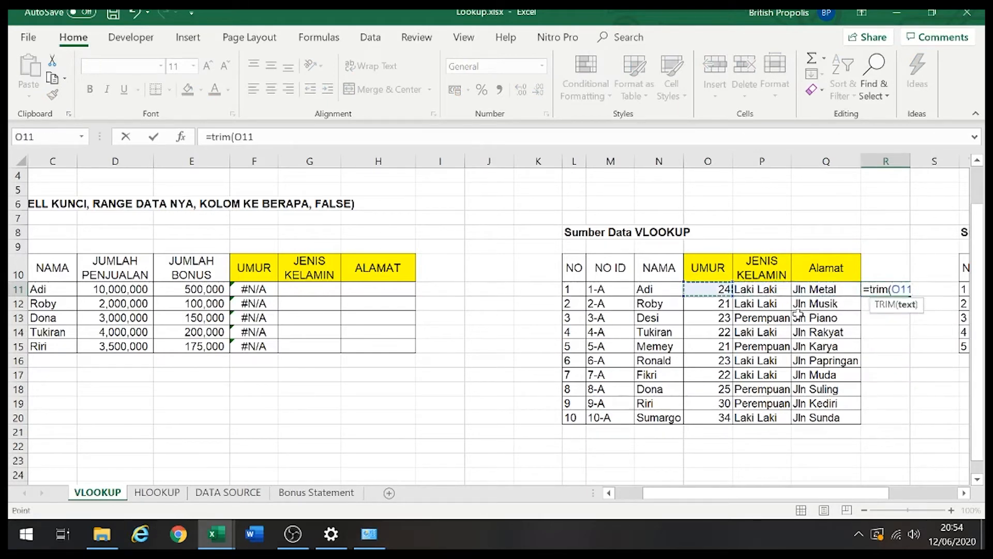
pyautogui.press('Left')
pyautogui.press('Left')
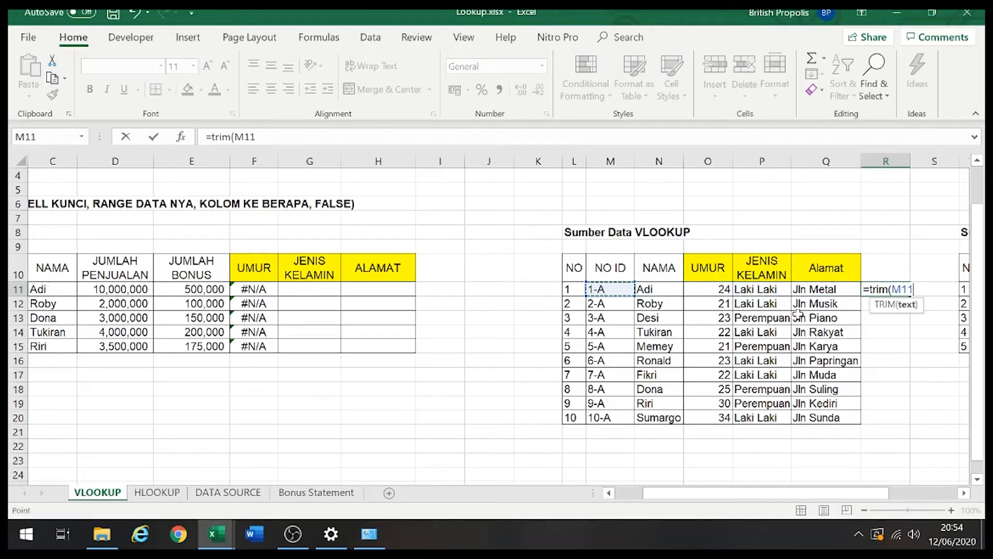
pyautogui.write(')')
pyautogui.press('Return')
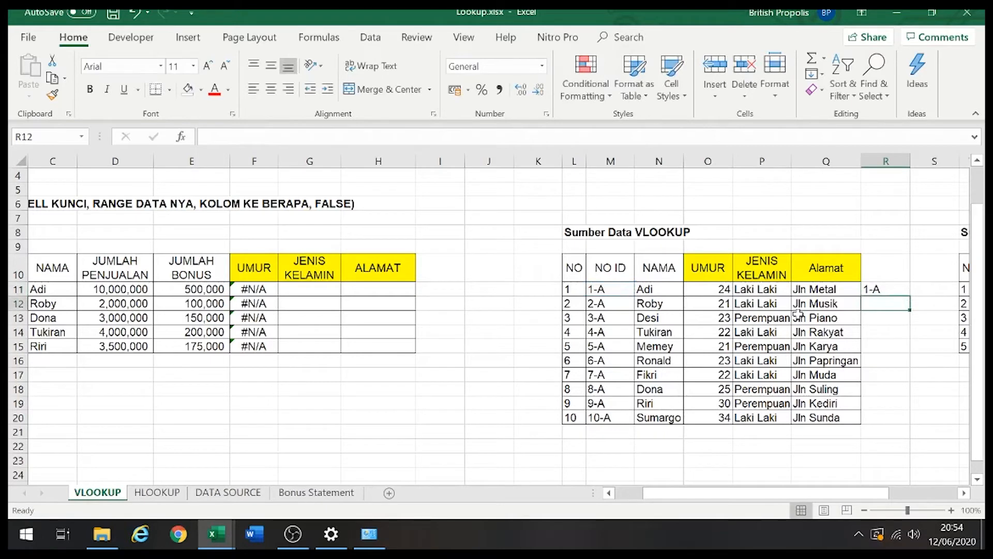
# Step: Fill the TRIM formula from R11 down through R20 and paste the results as values over the source IDs starting at M11
pyautogui.click(899, 290)
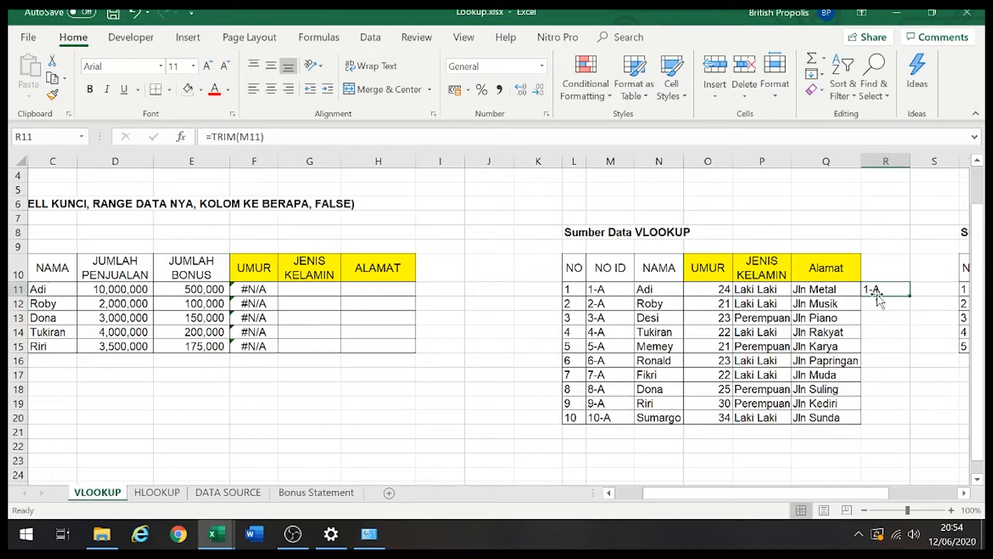
pyautogui.moveTo(910, 296); pyautogui.dragTo(913, 426)
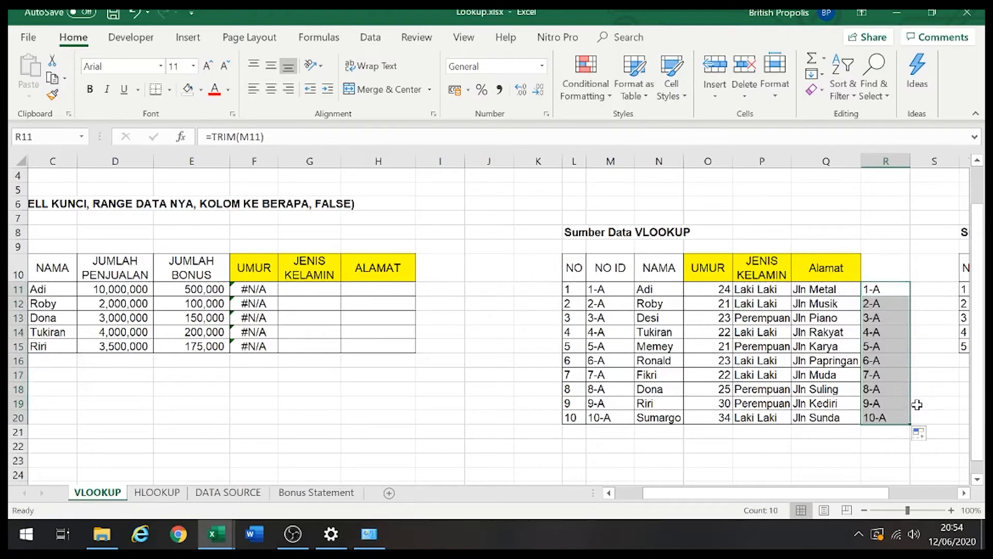
pyautogui.hotkey('ctrl', 'c')
pyautogui.rightClick(893, 365)
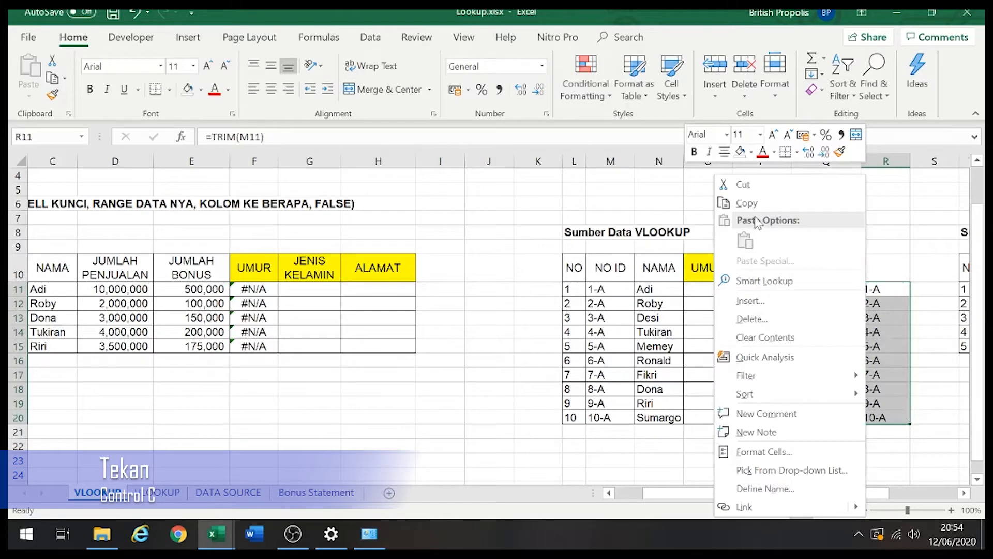
pyautogui.click(741, 202)
pyautogui.click(611, 292)
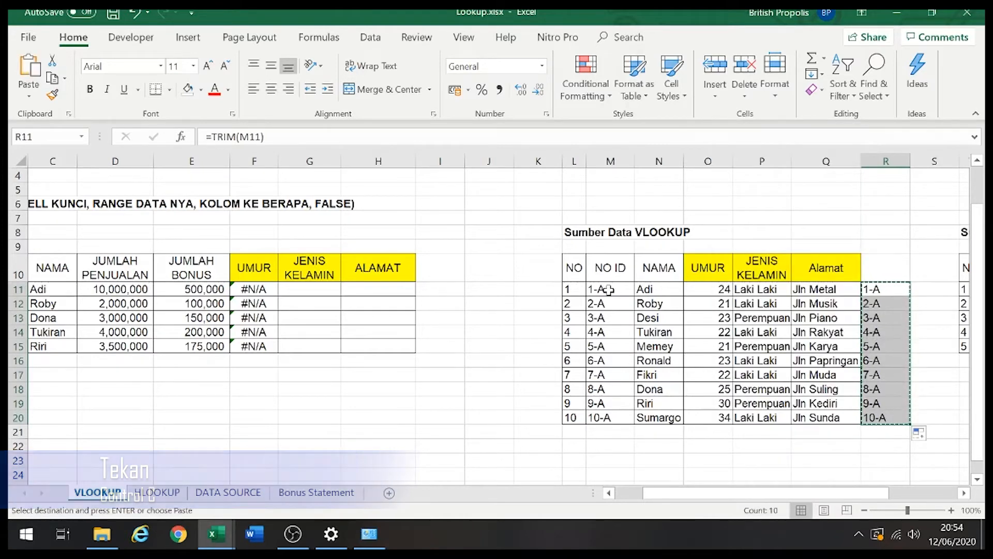
pyautogui.rightClick(611, 294)
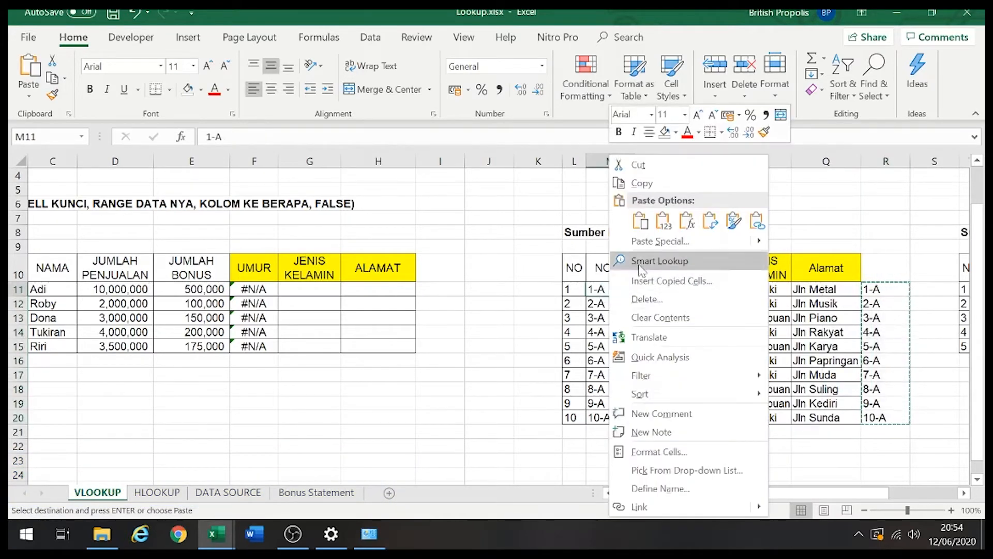
pyautogui.click(652, 241)
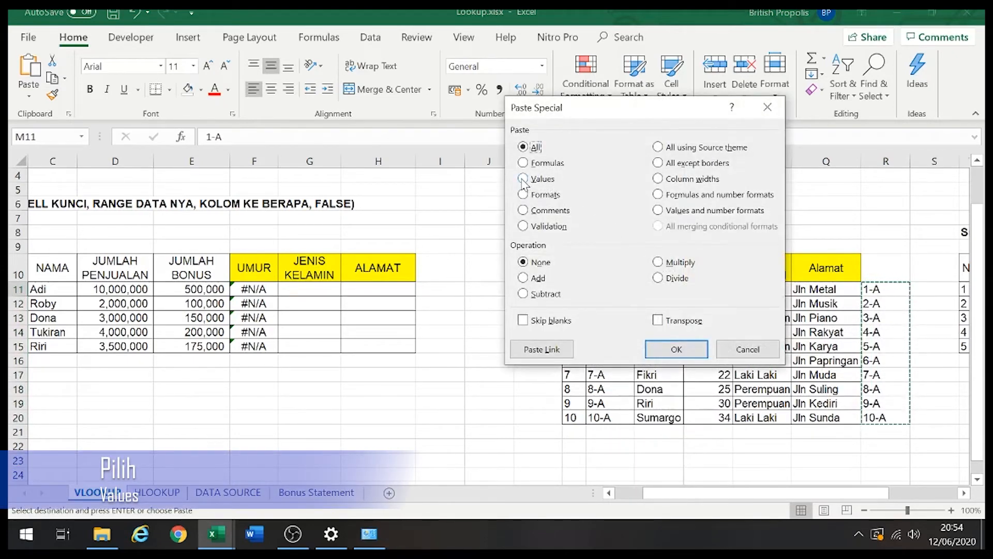
pyautogui.click(524, 179)
pyautogui.click(691, 349)
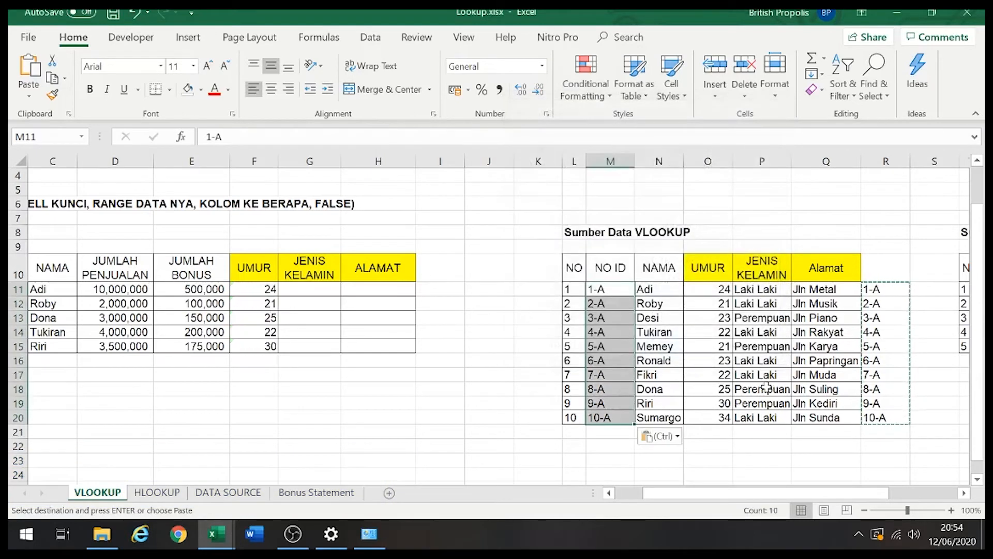
# Step: Clear the helper IDs from R11:R20 and check the UMUR lookups in F11:F15
pyautogui.moveTo(893, 287); pyautogui.dragTo(887, 417)
pyautogui.press('Delete')
pyautogui.moveTo(269, 288); pyautogui.dragTo(259, 345)
pyautogui.click(263, 293)
pyautogui.hotkey('ctrl', 'Down')
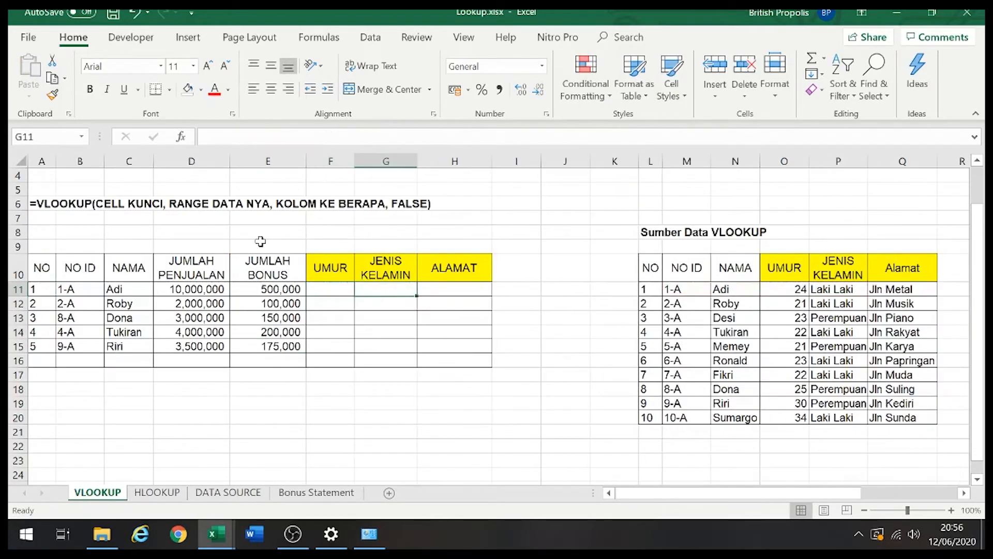
pyautogui.press('Right')
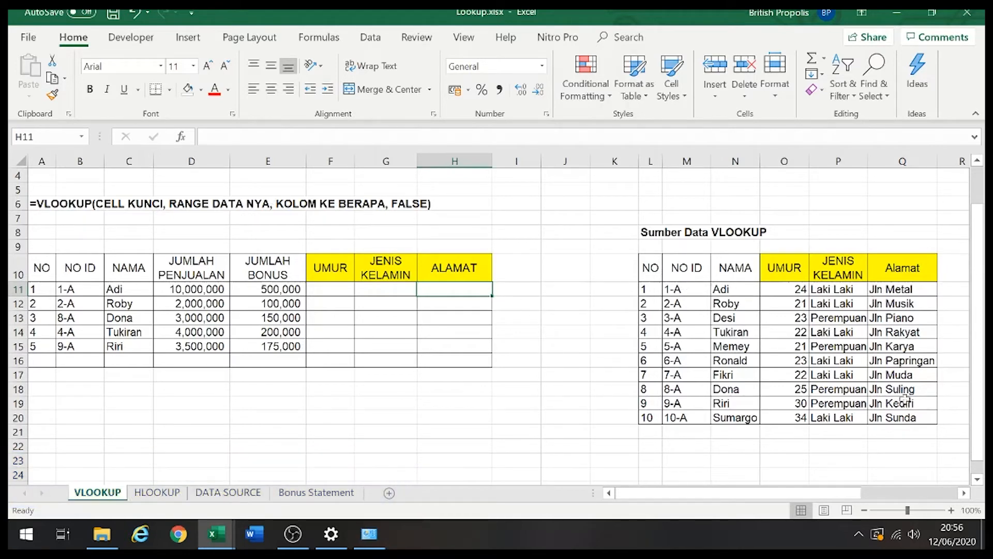
pyautogui.press('Left')
pyautogui.press('Left')
pyautogui.press('Left')
pyautogui.press('Left')
pyautogui.press('Left')
pyautogui.press('Left')
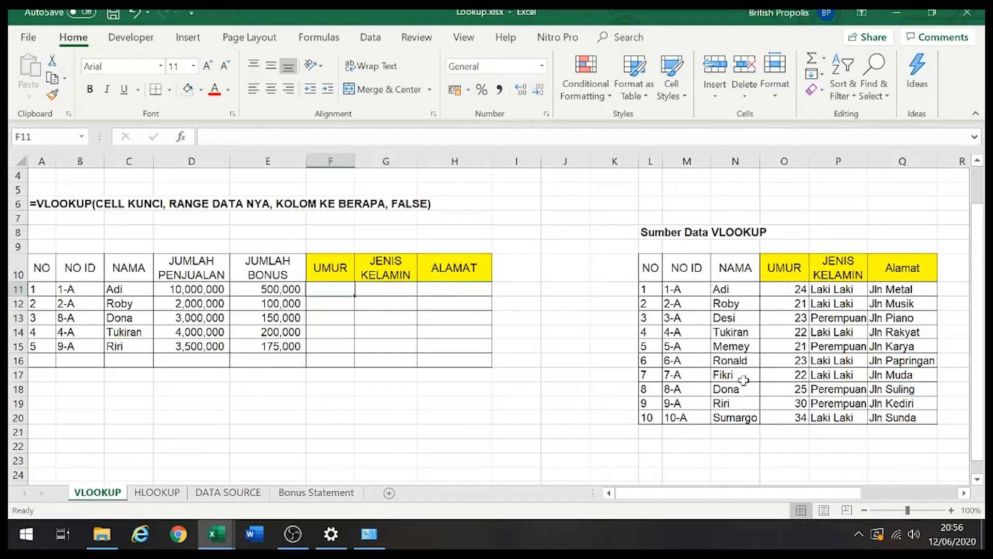
pyautogui.press('Right')
pyautogui.press('Right')
pyautogui.press('Right')
pyautogui.press('Right')
pyautogui.press('Right')
pyautogui.press('Right')
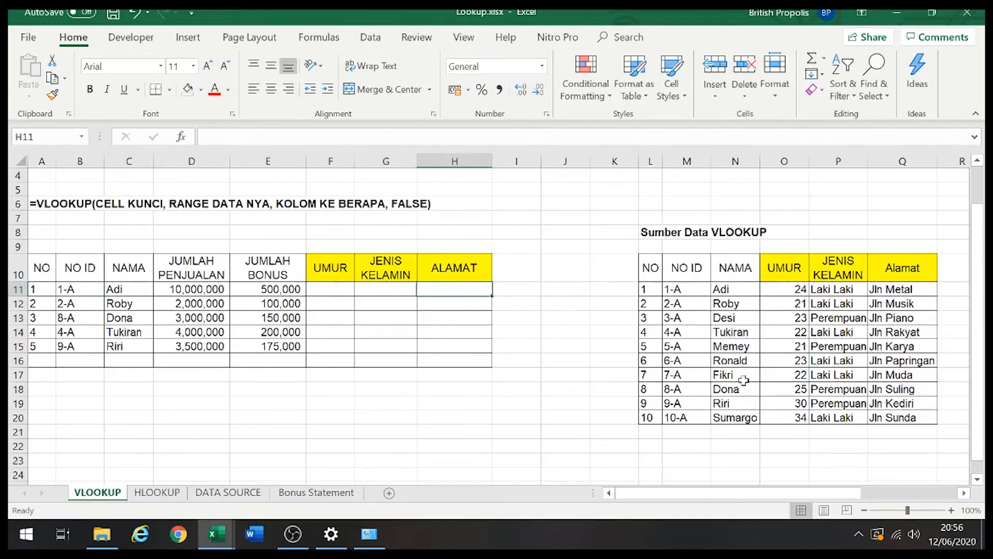
# Step: Start a VLOOKUP formula in the first ALAMAT cell, H11, with B11 as the lookup value
pyautogui.write('=')
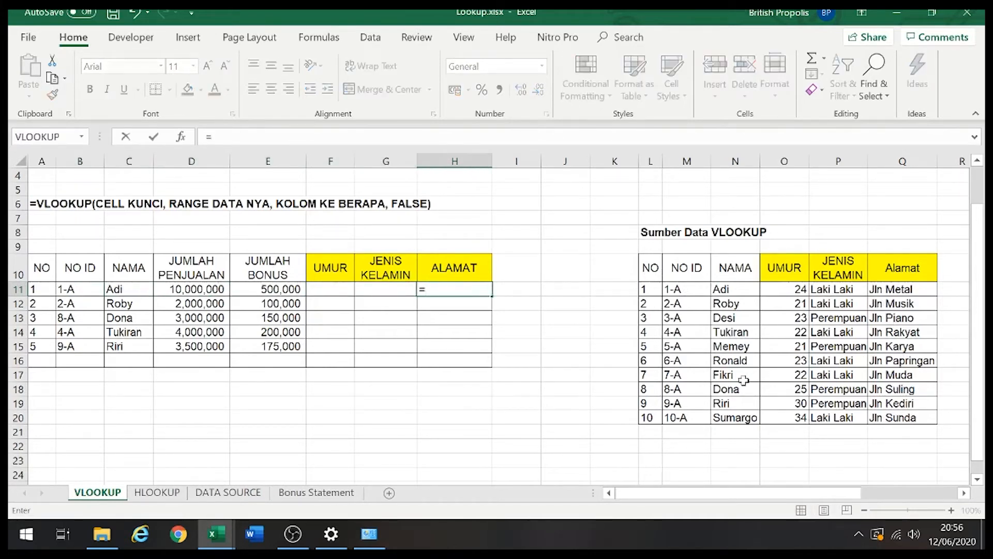
pyautogui.write('vlookup(')
pyautogui.press('Left')
pyautogui.press('Left')
pyautogui.press('Left')
pyautogui.press('Left')
pyautogui.press('Left')
pyautogui.press('Left')
pyautogui.write(',')
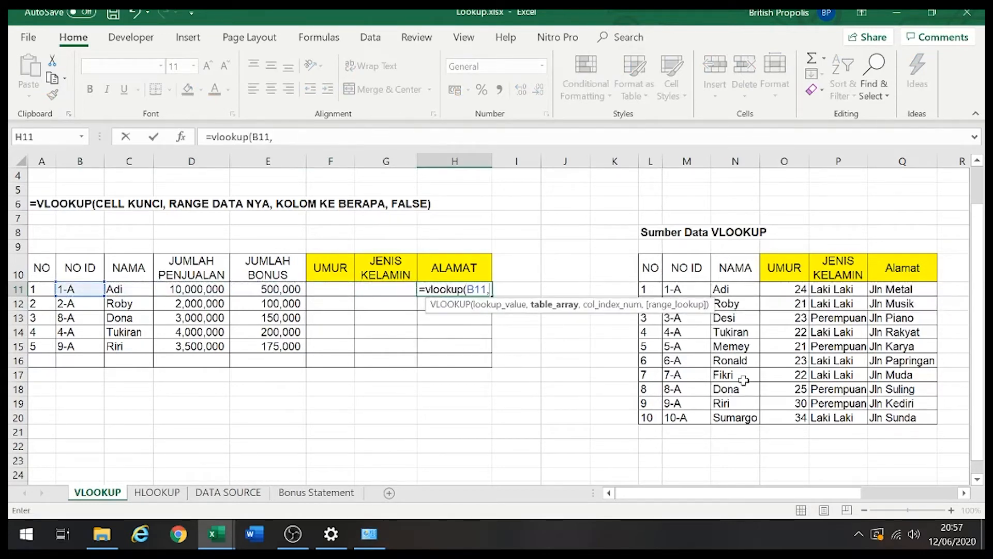
# Step: Set the source table range M11:P20 as the table array of the H11 VLOOKUP formula
pyautogui.press('Right')
pyautogui.press('Right')
pyautogui.press('Right')
pyautogui.press('Right')
pyautogui.press('Right')
pyautogui.hotkey('shift', 'Right')
pyautogui.hotkey('shift', 'Right')
pyautogui.hotkey('shift', 'Right')
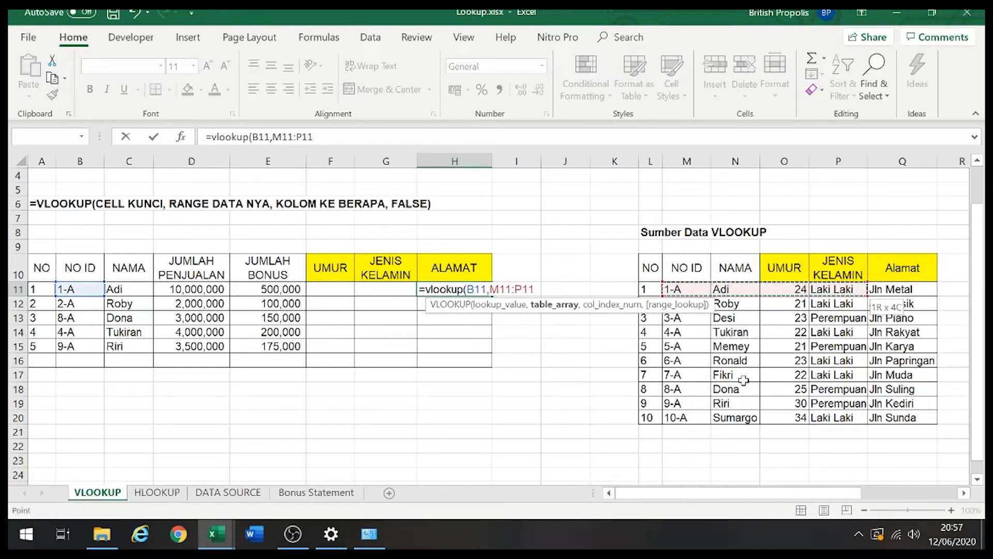
pyautogui.hotkey('shift', 'Right')
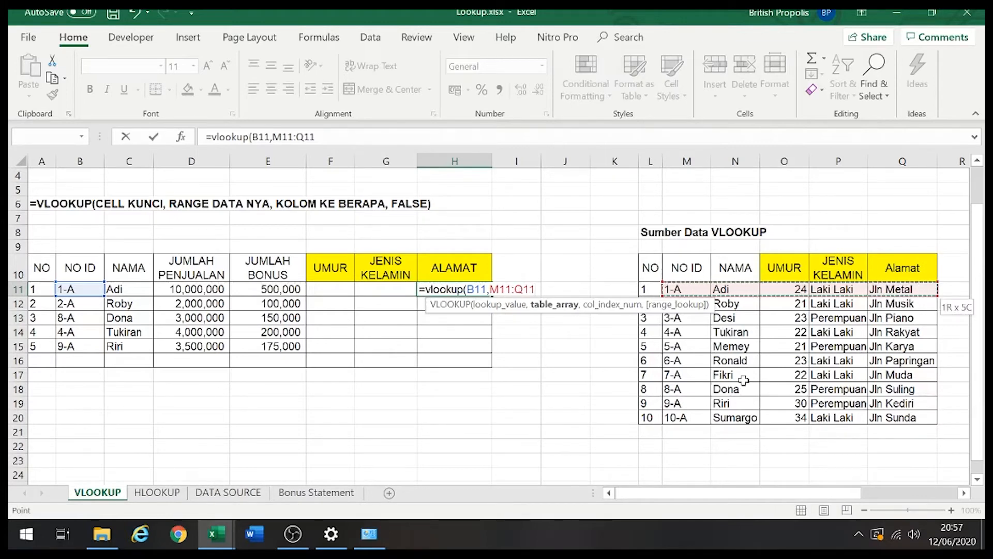
pyautogui.hotkey('shift', 'Left')
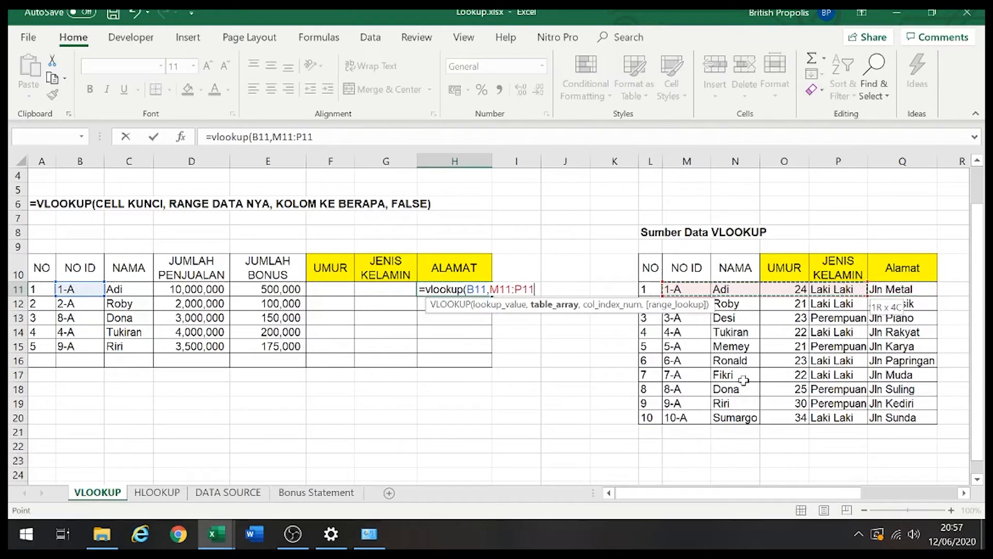
pyautogui.hotkey('shift', 'Down')
pyautogui.hotkey('shift', 'Down')
pyautogui.hotkey('shift', 'Down')
pyautogui.hotkey('shift', 'Down')
pyautogui.hotkey('shift', 'Down')
pyautogui.hotkey('shift', 'Down')
pyautogui.hotkey('shift', 'Down')
pyautogui.hotkey('shift', 'Down')
pyautogui.hotkey('shift', 'Down')
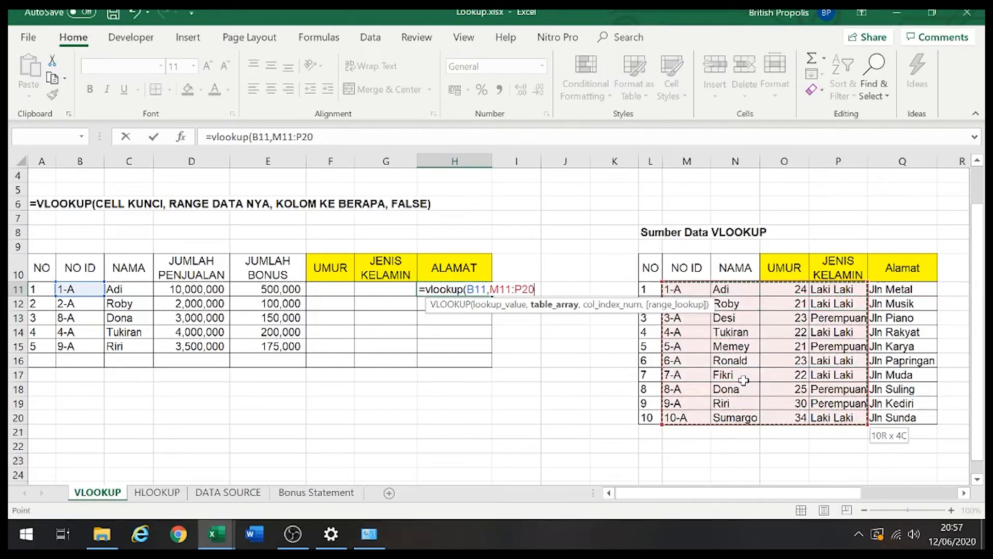
# Step: Make the table range in the H11 formula absolute as $M$11:$P$20
pyautogui.click(506, 289)
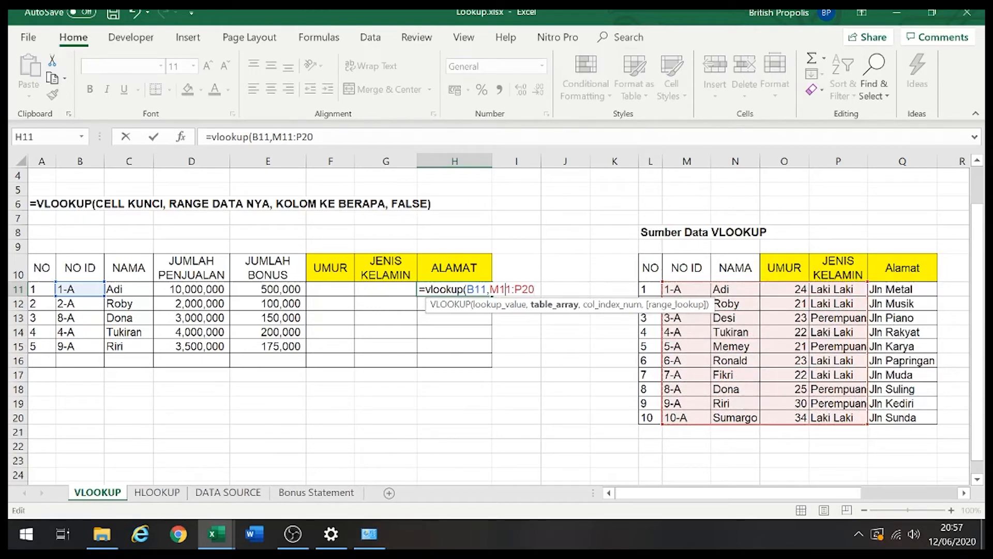
pyautogui.press('F4')
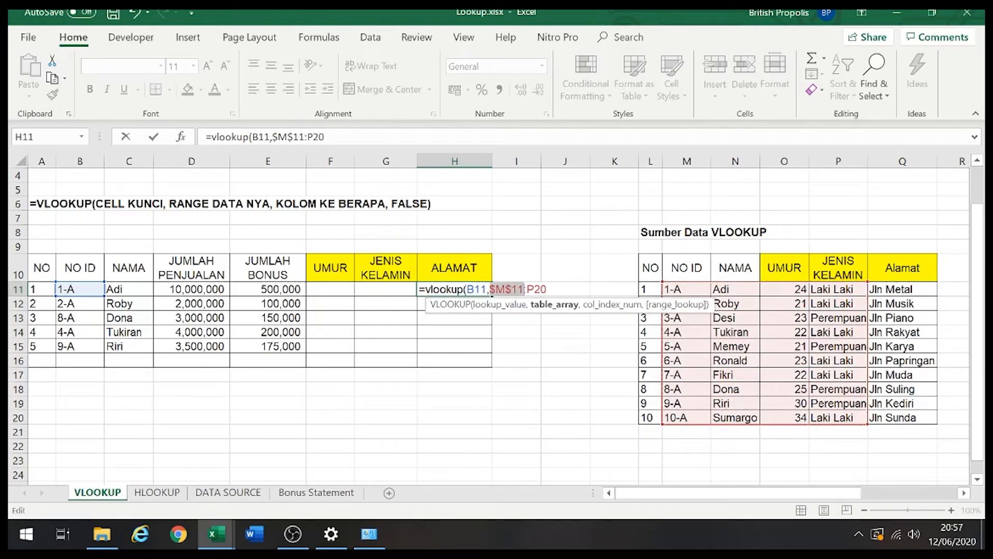
pyautogui.press('End')
pyautogui.press('F4')
pyautogui.press('End')
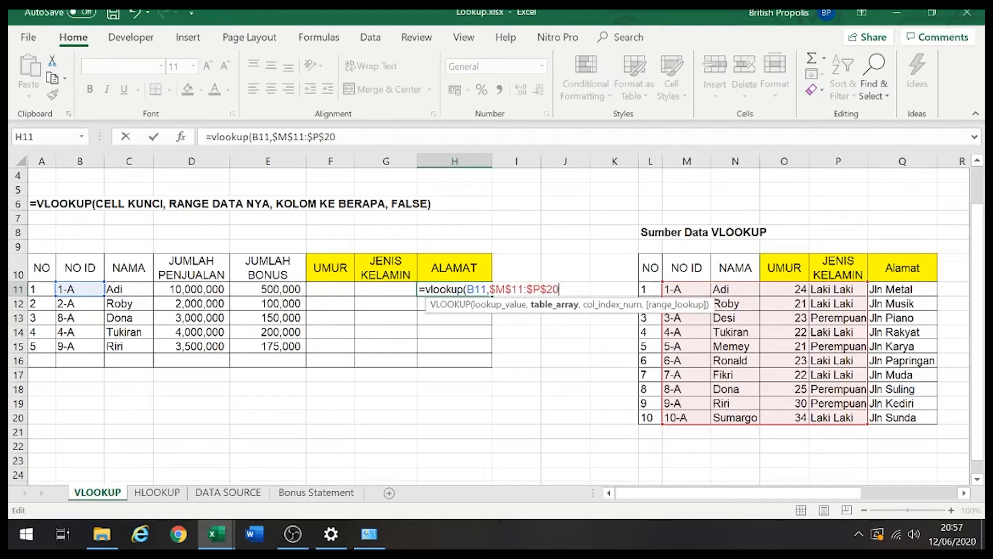
# Step: Complete the H11 VLOOKUP formula with column index 5 and exact match FALSE
pyautogui.write(',')
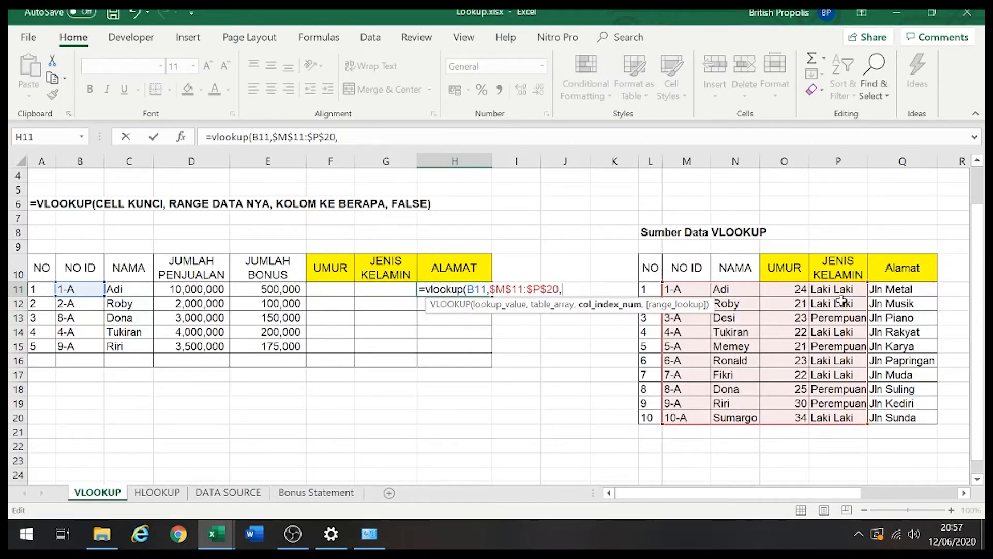
pyautogui.write('5,false)')
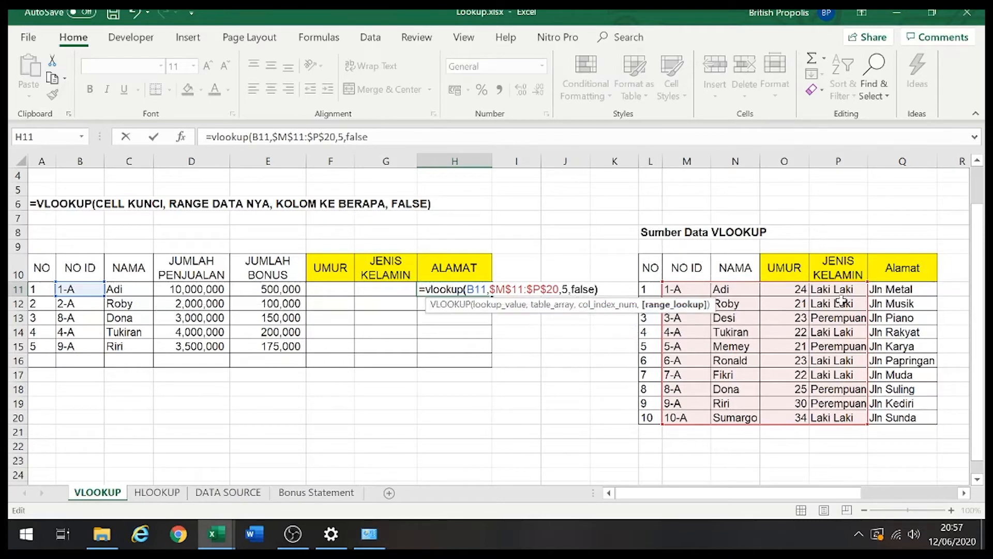
pyautogui.press('Return')
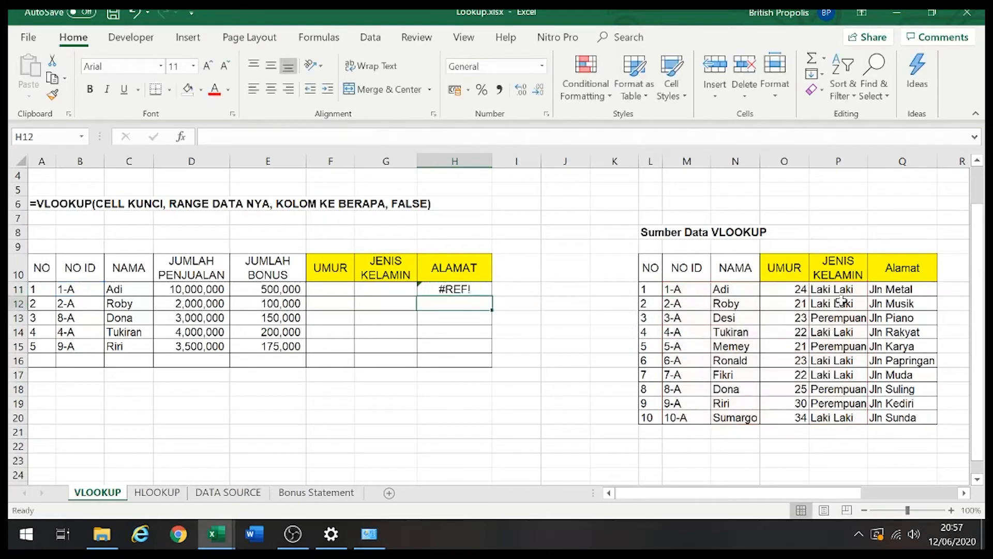
# Step: Compare the H11 formula with the source table and extend its table range to $M$11:$Q$20 to include the Alamat column
pyautogui.press('Up')
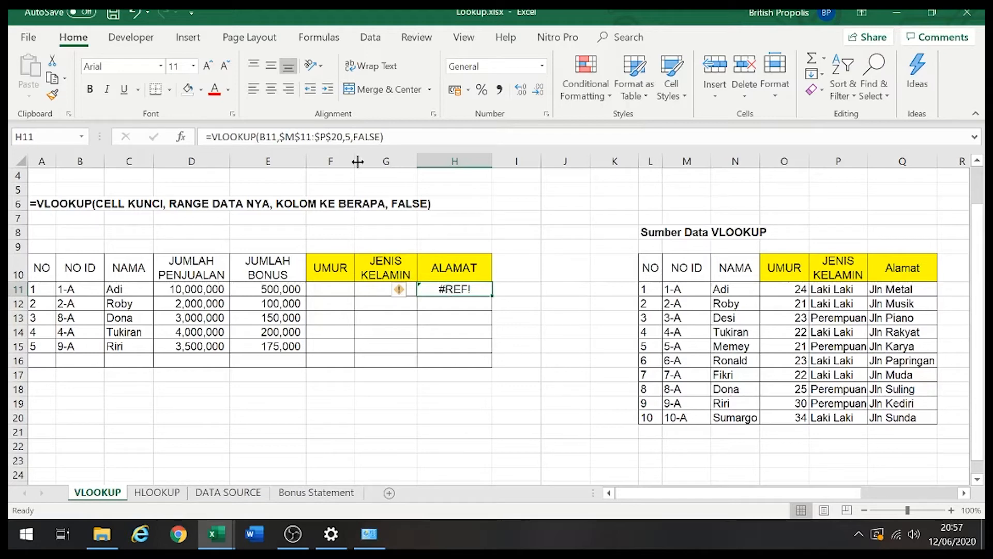
pyautogui.moveTo(673, 290); pyautogui.dragTo(822, 420)
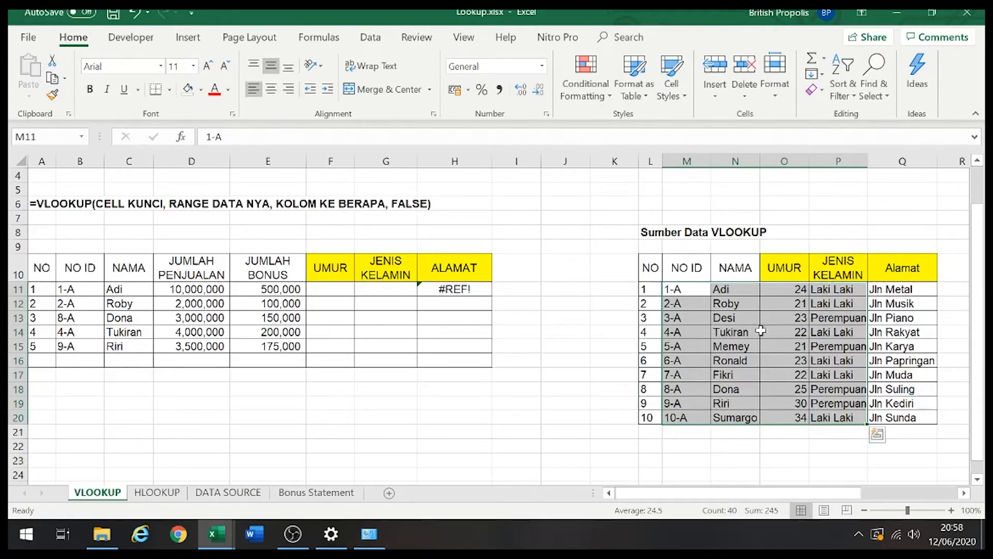
pyautogui.click(497, 331)
pyautogui.click(465, 292)
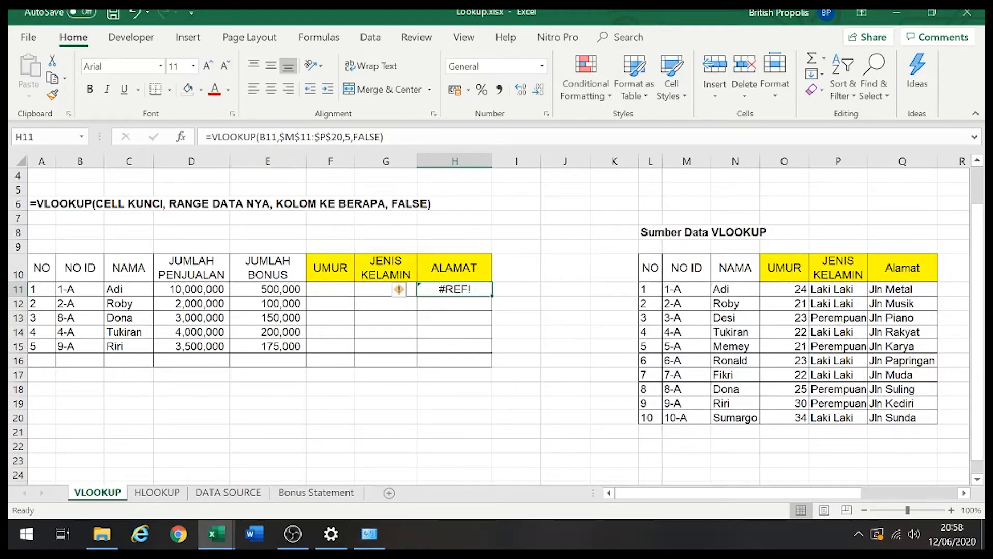
pyautogui.click(320, 137)
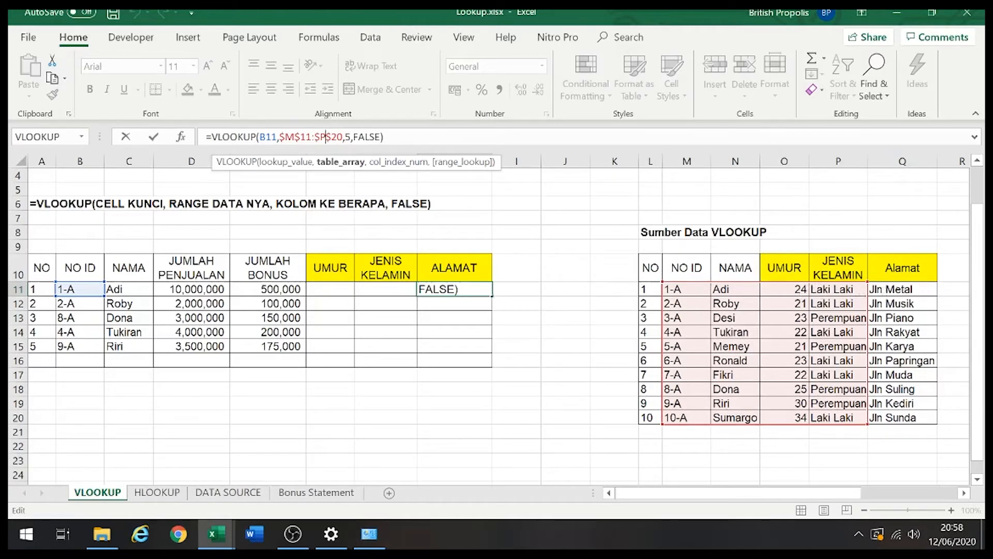
pyautogui.press('BackSpace')
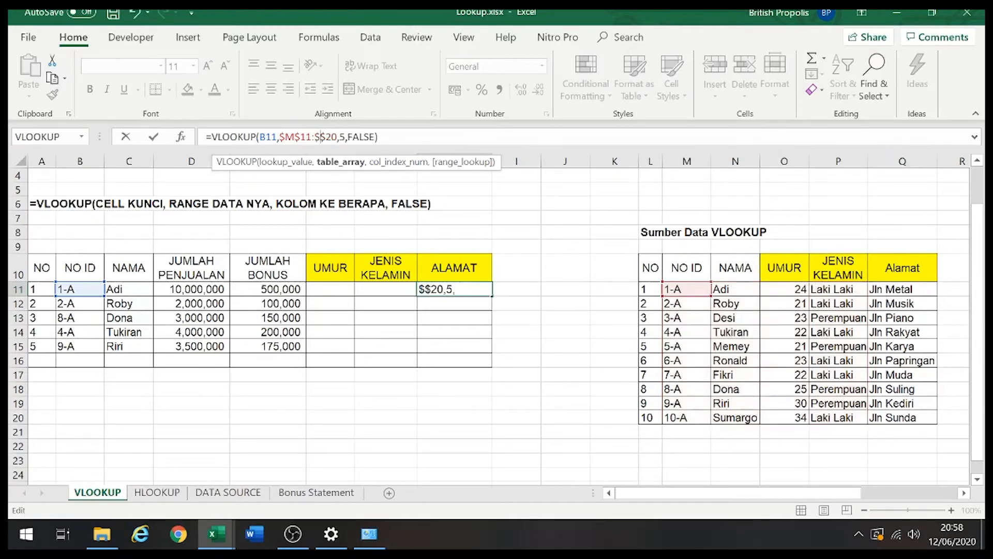
pyautogui.write('Q')
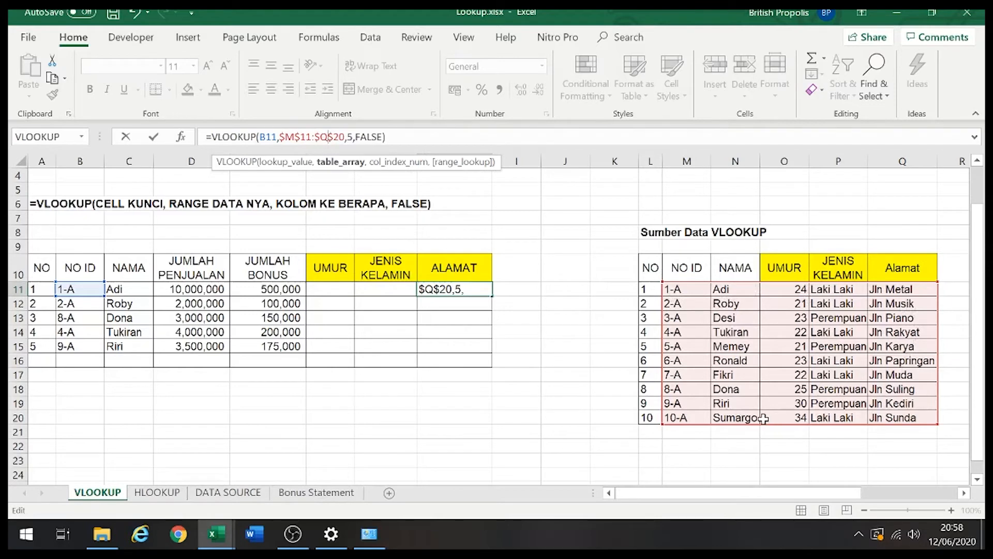
pyautogui.press('Return')
pyautogui.press('Up')
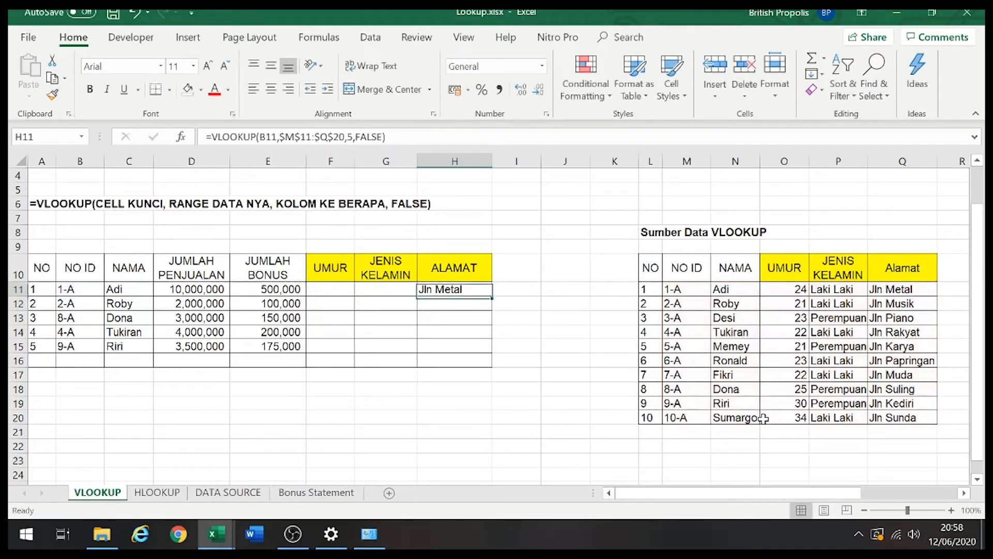
# Step: Clear the VLOOKUP formula from ALAMAT cell H11
pyautogui.press('Delete')
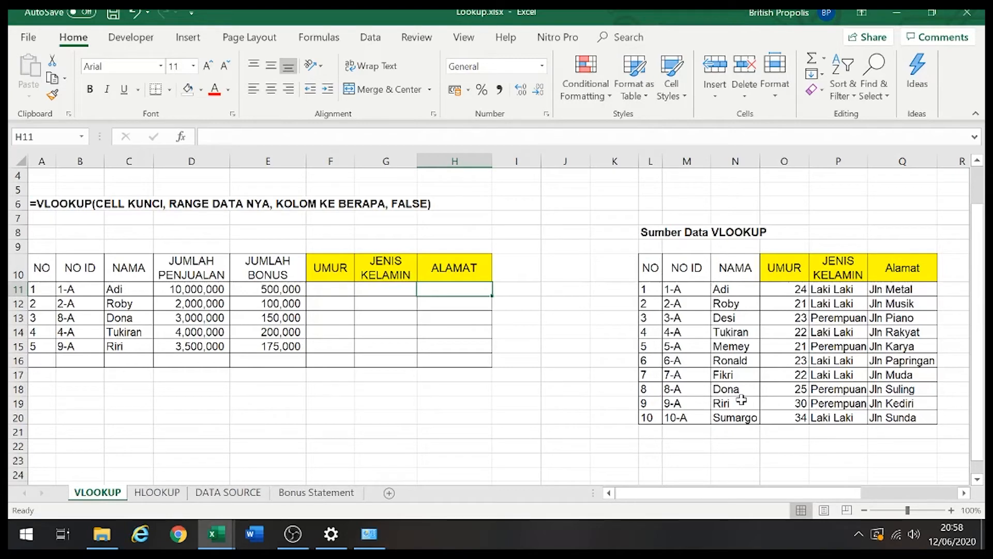
pyautogui.press('Left')
pyautogui.press('Left')
pyautogui.press('Left')
pyautogui.press('Left')
pyautogui.press('Right')
pyautogui.press('Right')
pyautogui.press('Right')
pyautogui.press('Right')
pyautogui.press('Right')
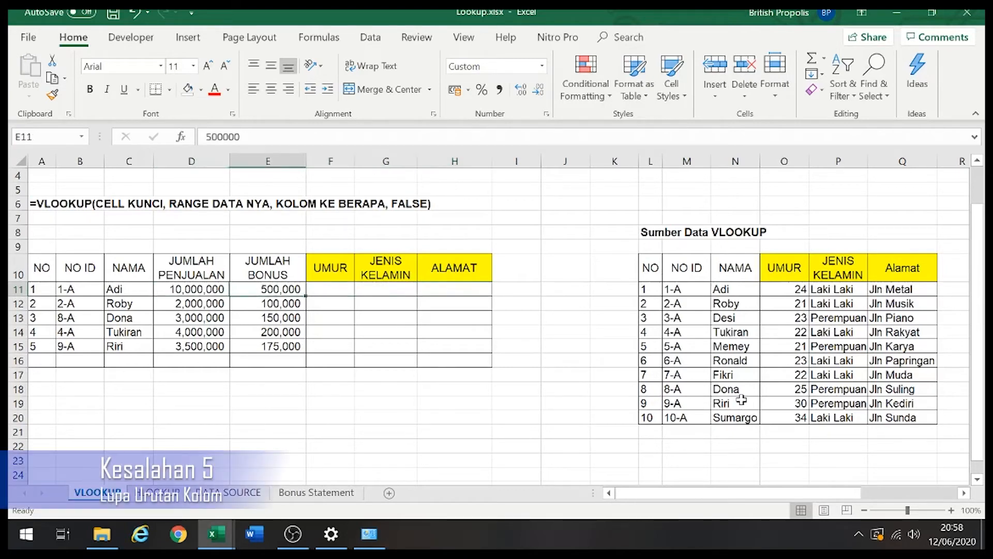
pyautogui.press('Left')
pyautogui.press('Left')
pyautogui.press('Left')
pyautogui.press('Left')
pyautogui.press('Left')
pyautogui.press('Right')
pyautogui.press('Right')
pyautogui.press('Right')
pyautogui.press('Right')
pyautogui.press('Right')
pyautogui.press('Right')
pyautogui.press('Right')
pyautogui.press('Right')
pyautogui.press('Right')
pyautogui.press('Right')
pyautogui.press('Right')
pyautogui.press('Right')
pyautogui.press('Right')
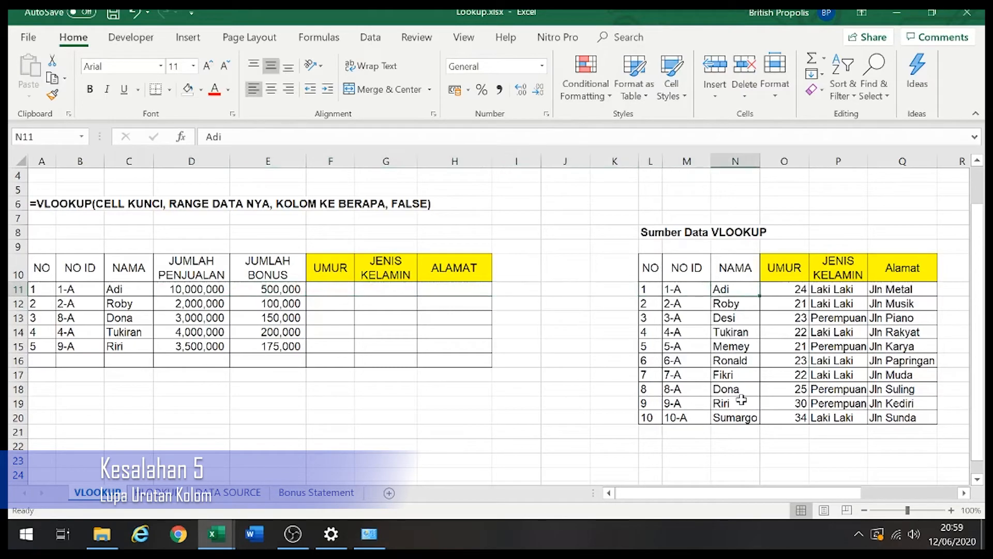
pyautogui.press('Right')
pyautogui.press('Right')
pyautogui.press('Right')
pyautogui.press('Right')
pyautogui.press('Right')
pyautogui.press('Right')
pyautogui.press('Right')
pyautogui.press('Right')
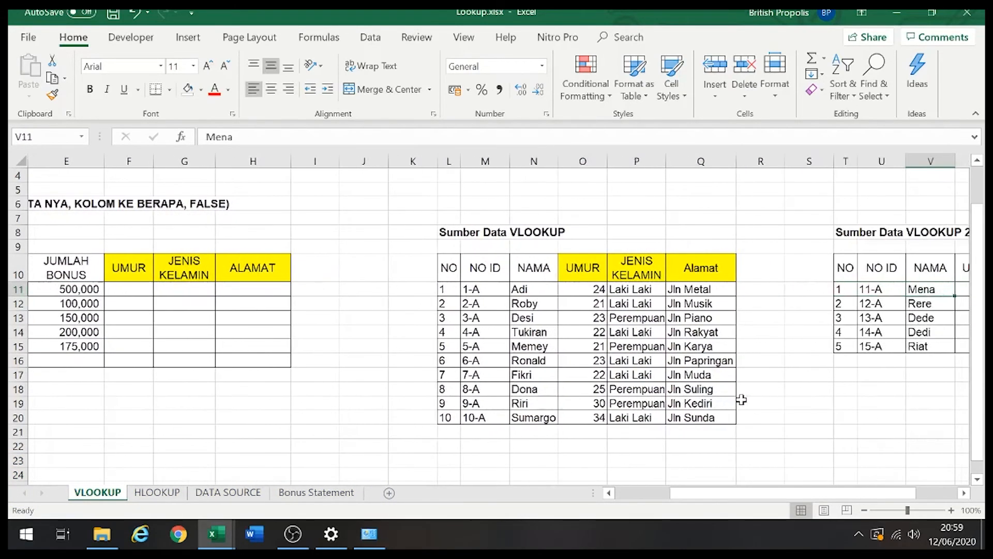
pyautogui.press('Left')
pyautogui.press('Left')
pyautogui.press('Left')
pyautogui.press('Left')
pyautogui.press('Left')
pyautogui.press('Left')
pyautogui.press('Left')
pyautogui.press('Left')
pyautogui.press('Left')
pyautogui.press('Left')
pyautogui.press('Left')
pyautogui.press('Left')
pyautogui.press('Left')
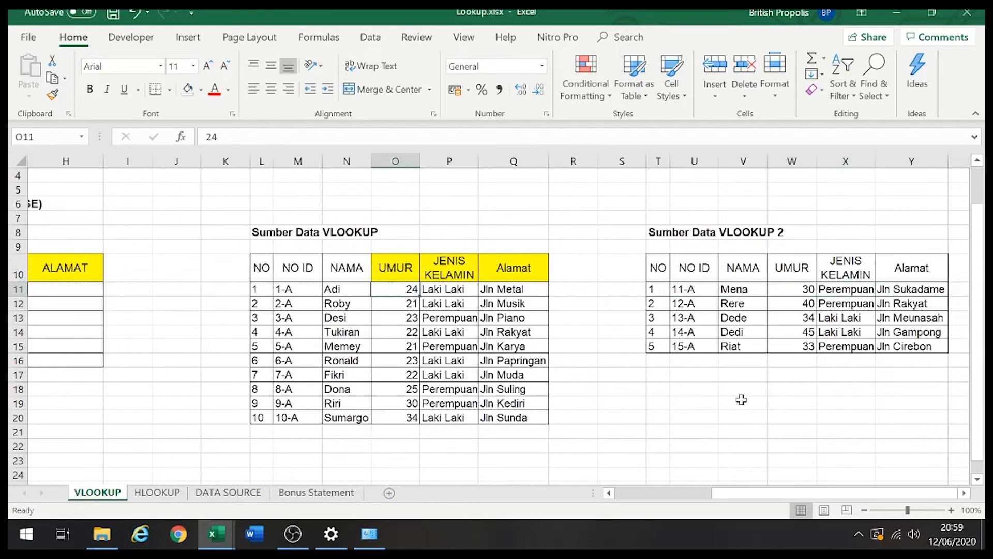
# Step: Examine the header order of the VLOOKUP source table, counting its columns from NO ID
pyautogui.press('Left')
pyautogui.press('Left')
pyautogui.press('Left')
pyautogui.press('Left')
pyautogui.press('Left')
pyautogui.press('Left')
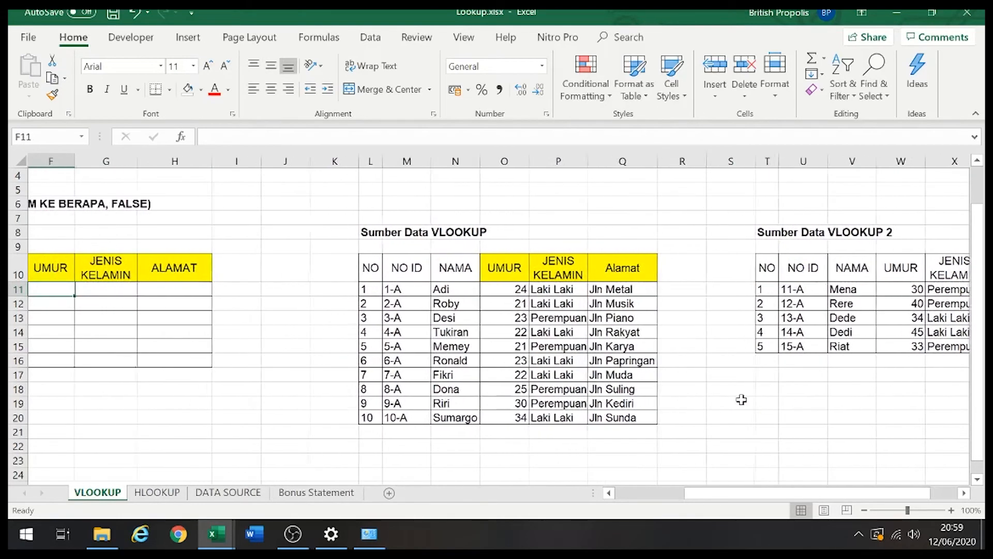
pyautogui.press('Up')
pyautogui.press('Right')
pyautogui.press('Right')
pyautogui.press('Right')
pyautogui.press('Right')
pyautogui.press('Right')
pyautogui.press('Right')
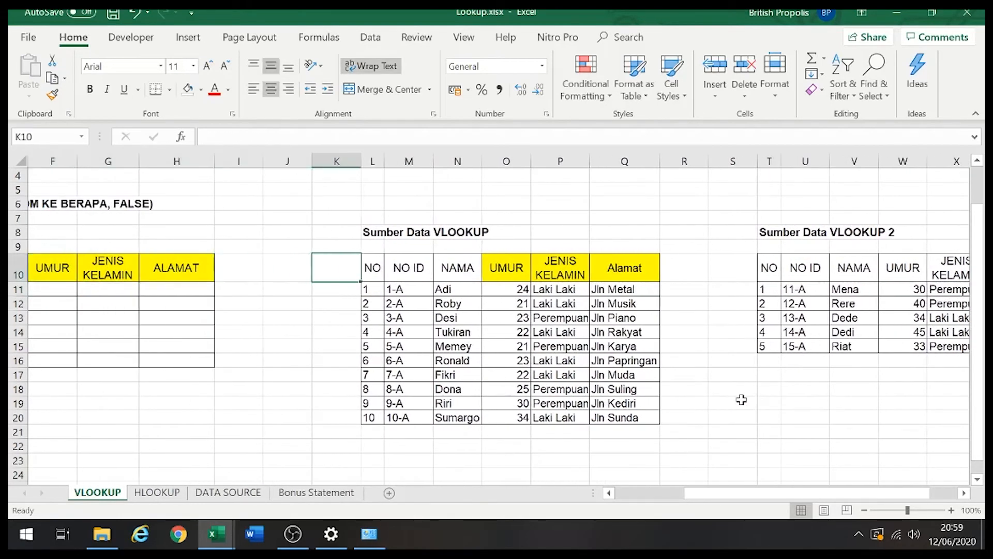
pyautogui.press('Right')
pyautogui.press('Right')
pyautogui.press('Right')
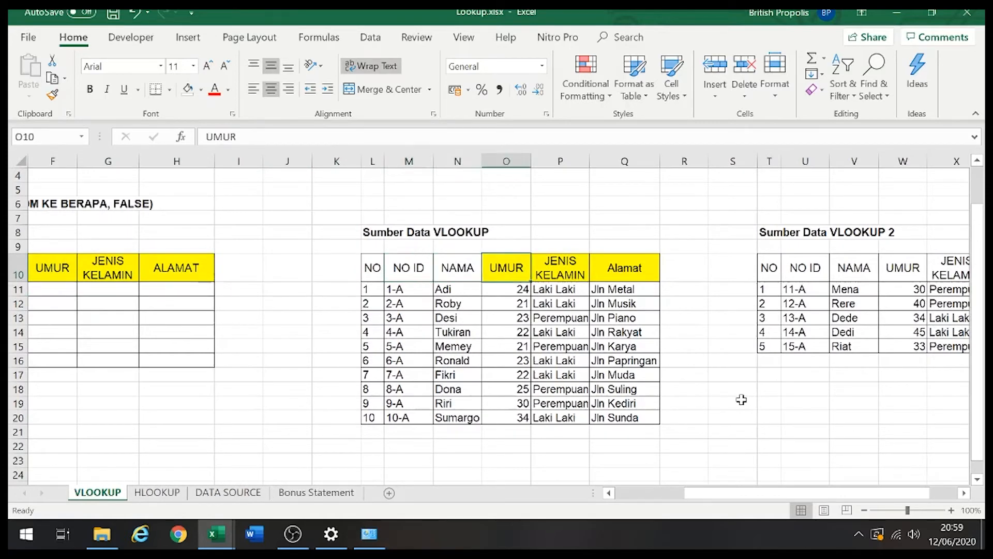
pyautogui.press('Left')
pyautogui.press('Left')
pyautogui.press('Left')
pyautogui.press('Right')
pyautogui.press('Right')
pyautogui.press('Right')
pyautogui.press('Right')
pyautogui.press('Left')
pyautogui.press('Left')
pyautogui.press('Left')
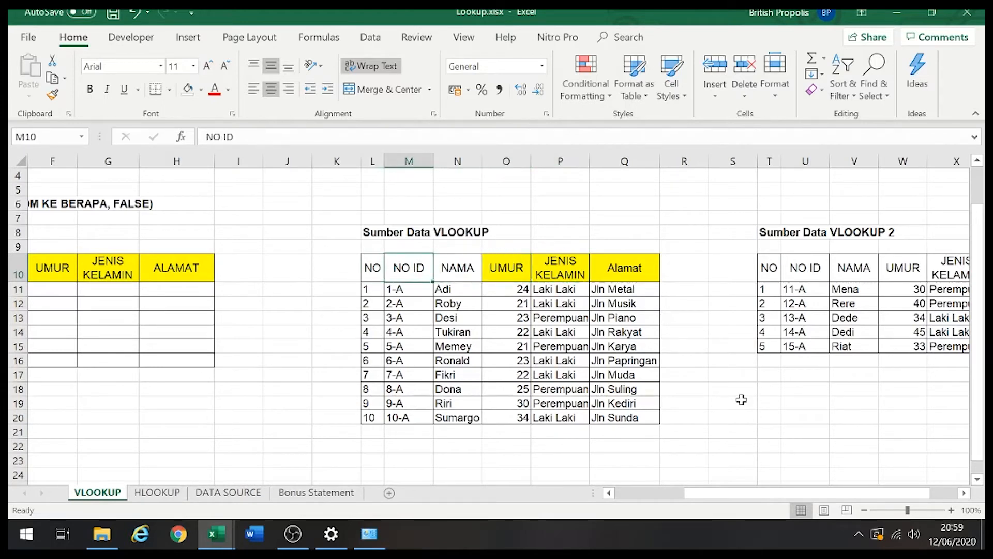
# Step: Number the source table's columns 1 to 5 in M9:Q9, above the headers NO ID through Alamat
pyautogui.press('Up')
pyautogui.press('Right')
pyautogui.press('Left')
pyautogui.press('Left')
pyautogui.press('Left')
pyautogui.press('Right')
pyautogui.press('Right')
pyautogui.press('Right')
pyautogui.press('Left')
pyautogui.press('Right')
pyautogui.press('Left')
pyautogui.press('Down')
pyautogui.press('Up')
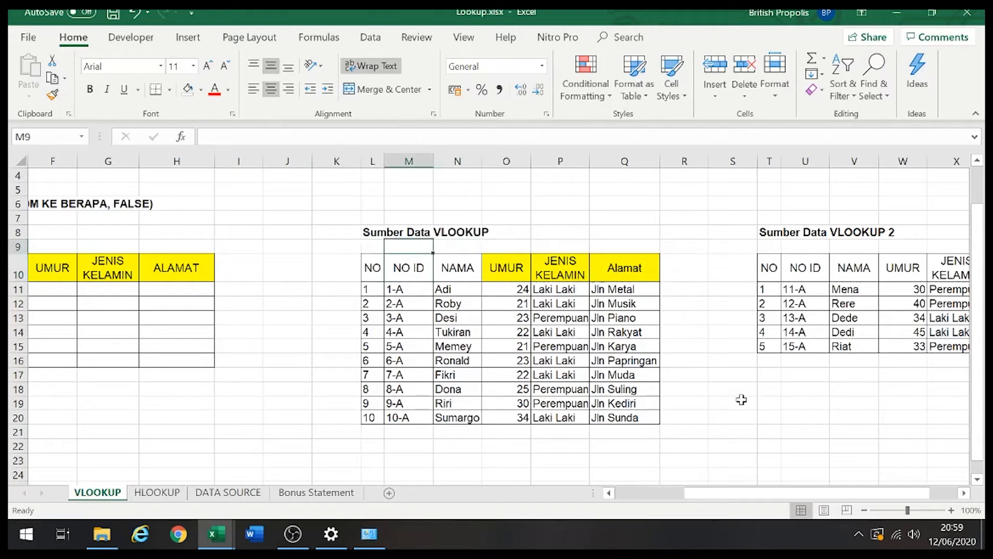
pyautogui.write('1')
pyautogui.press('Tab')
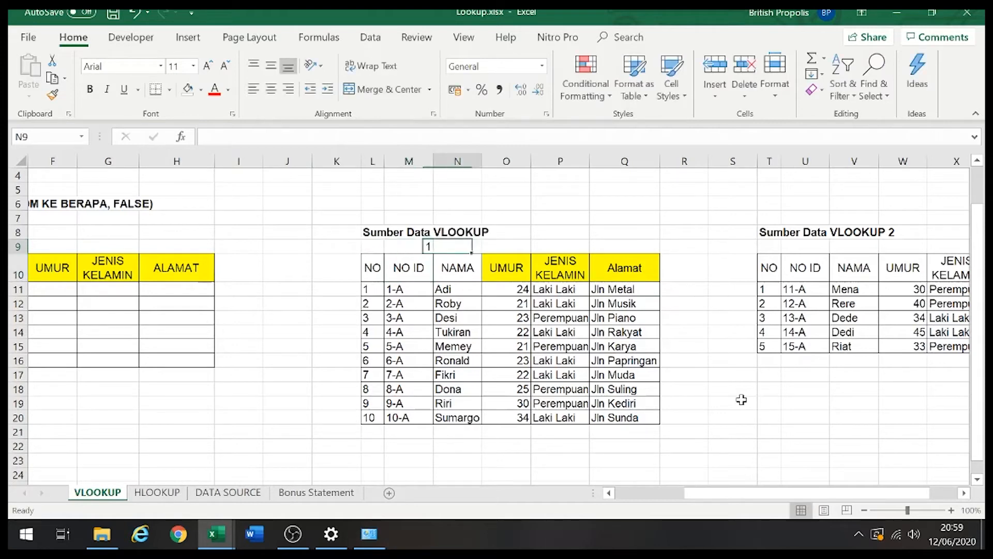
pyautogui.write('2')
pyautogui.press('Tab')
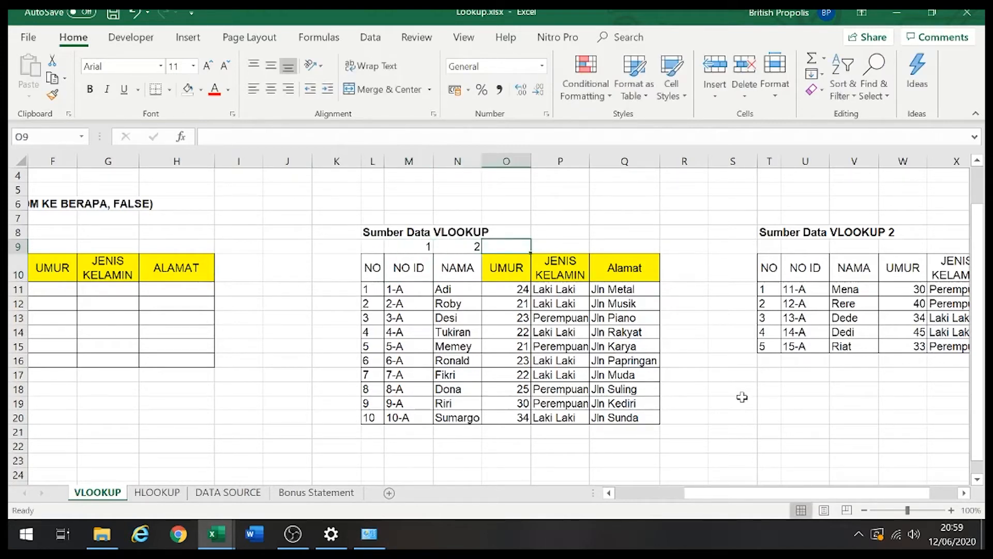
pyautogui.moveTo(426, 247); pyautogui.dragTo(455, 249)
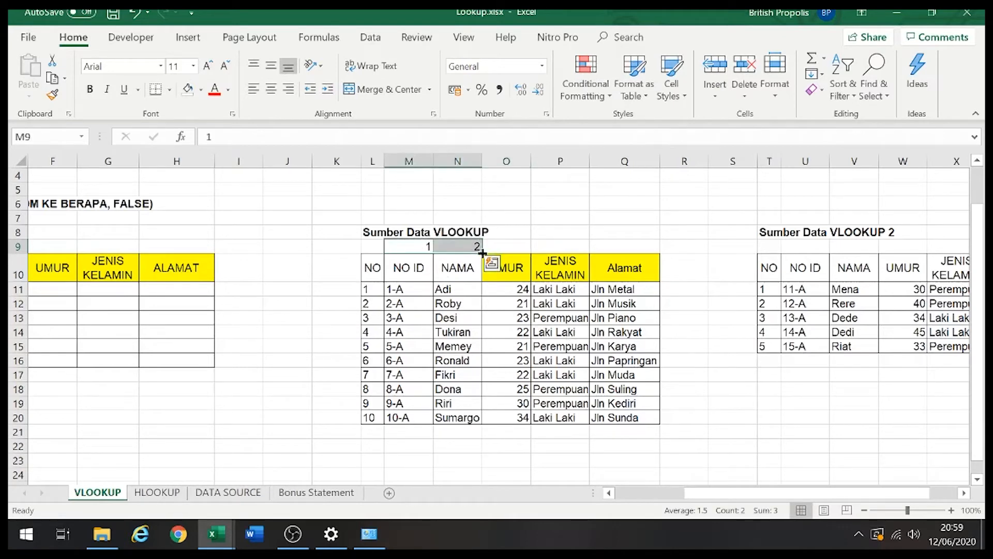
pyautogui.moveTo(482, 253); pyautogui.dragTo(627, 250)
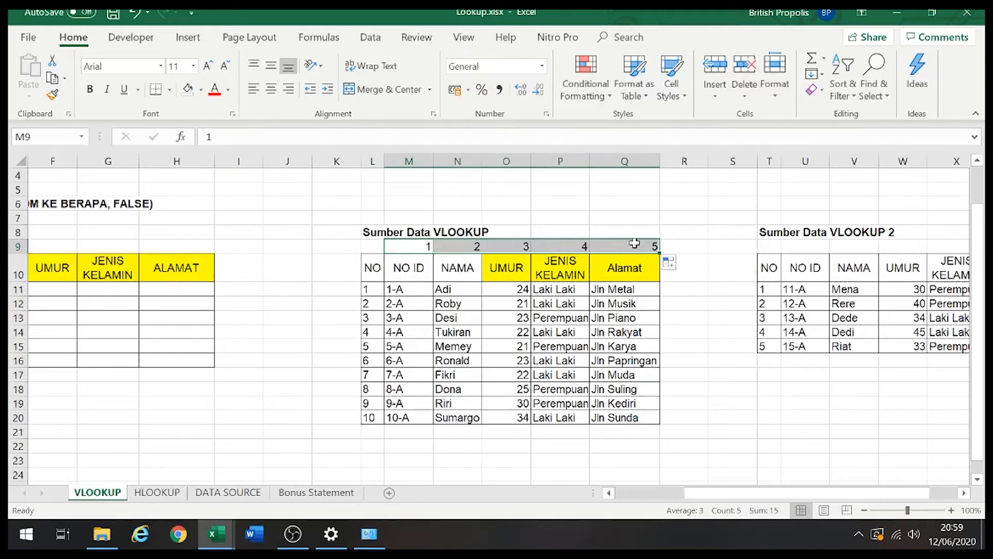
pyautogui.click(505, 304)
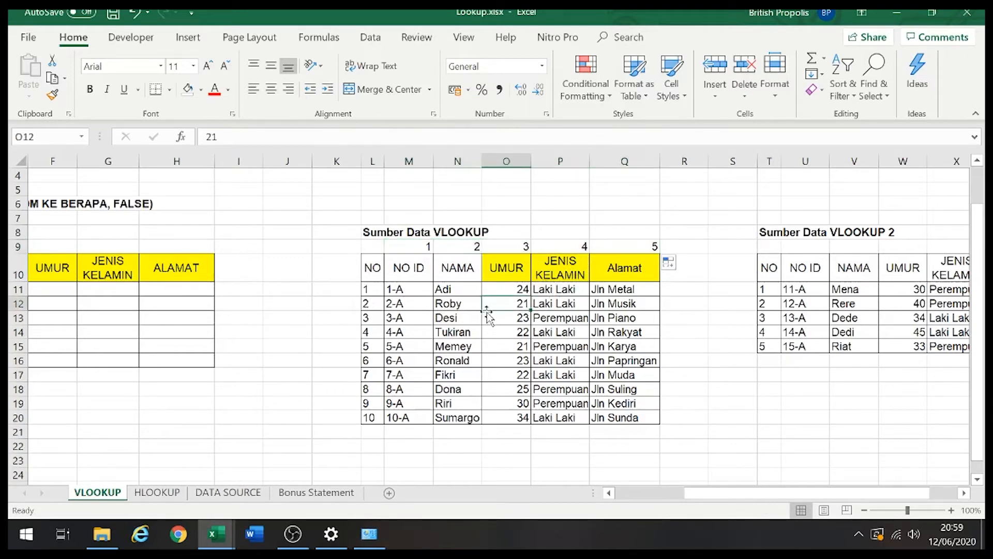
# Step: Start a VLOOKUP formula in ALAMAT cell H11 with B11 as the lookup value
pyautogui.click(134, 288)
pyautogui.click(169, 290)
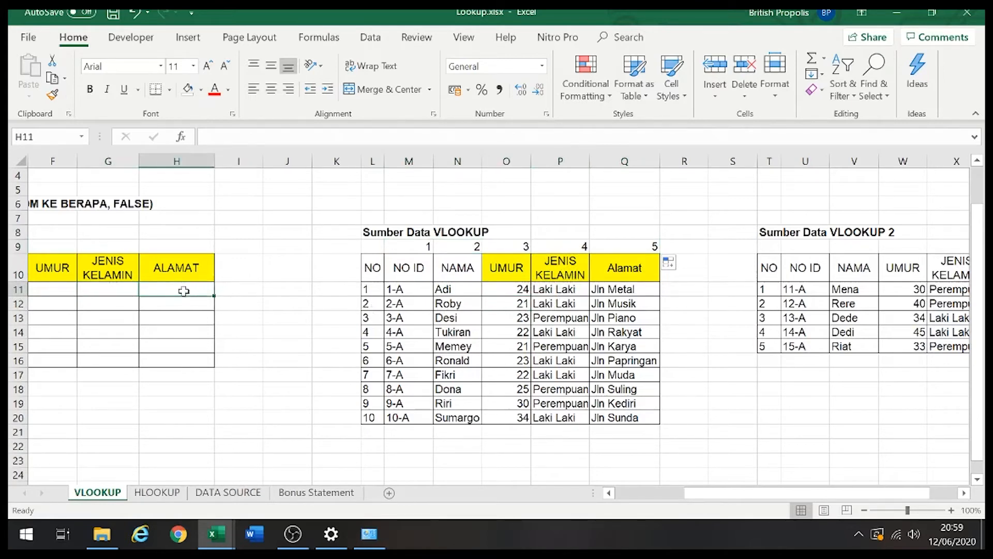
pyautogui.moveTo(640, 246); pyautogui.dragTo(478, 252)
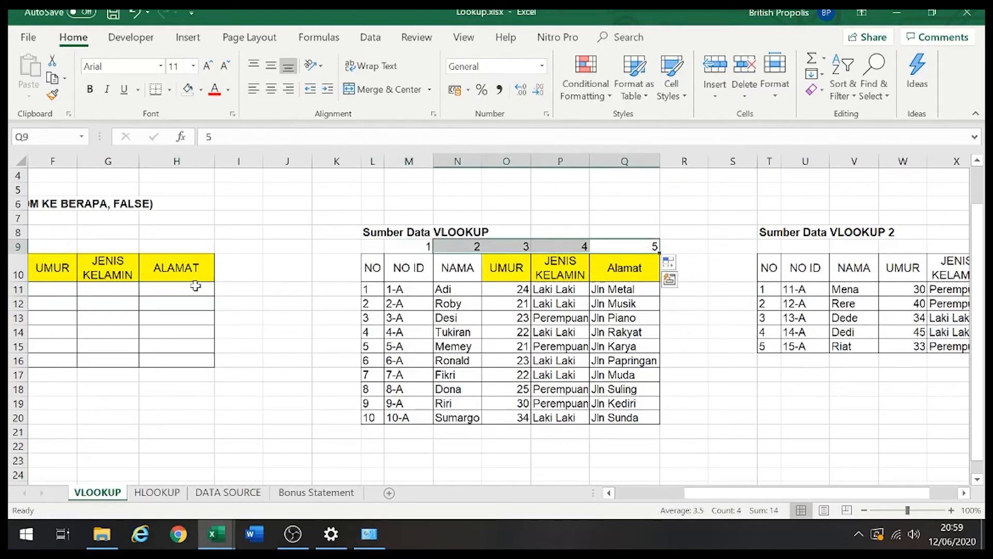
pyautogui.click(195, 287)
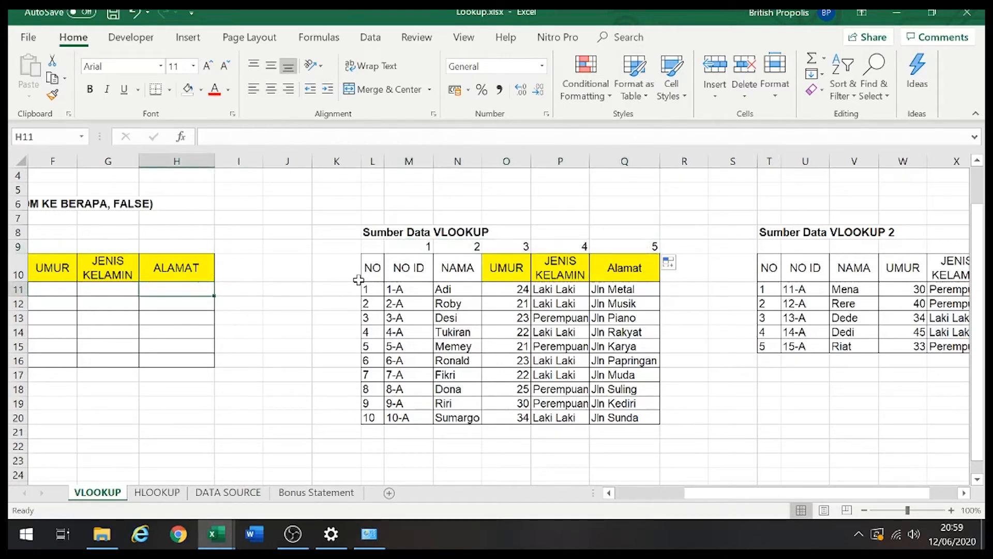
pyautogui.write('=vlookup(')
pyautogui.press('Left')
pyautogui.press('Left')
pyautogui.press('Left')
pyautogui.press('Left')
pyautogui.press('Left')
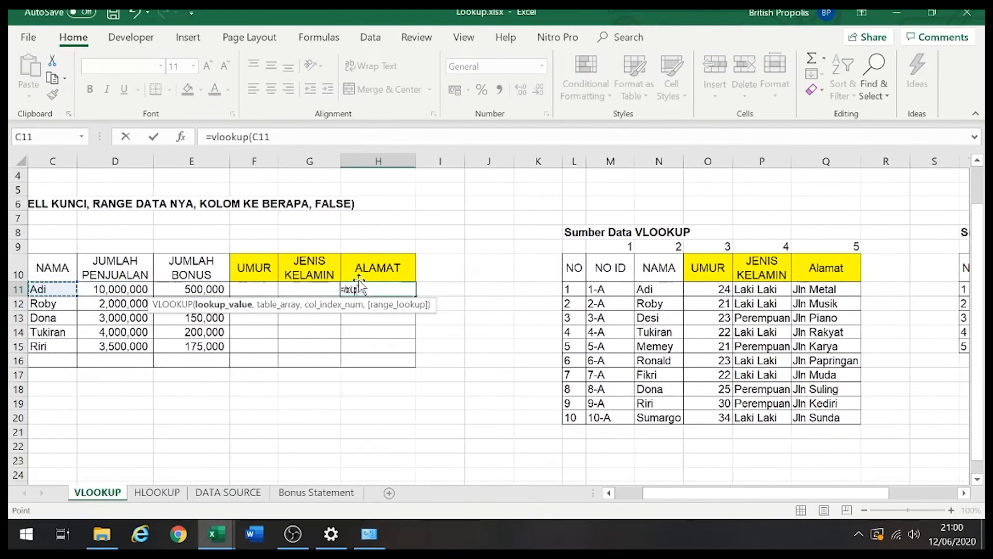
pyautogui.press('Left')
pyautogui.write(',')
# Step: Set the table range of the H11 VLOOKUP formula to M11:Q20
pyautogui.press('Right')
pyautogui.press('Right')
pyautogui.press('Right')
pyautogui.press('Right')
pyautogui.press('Right')
pyautogui.hotkey('shift', 'Right')
pyautogui.hotkey('shift', 'Right')
pyautogui.hotkey('shift', 'Right')
pyautogui.hotkey('shift', 'Right')
pyautogui.hotkey('shift', 'Down')
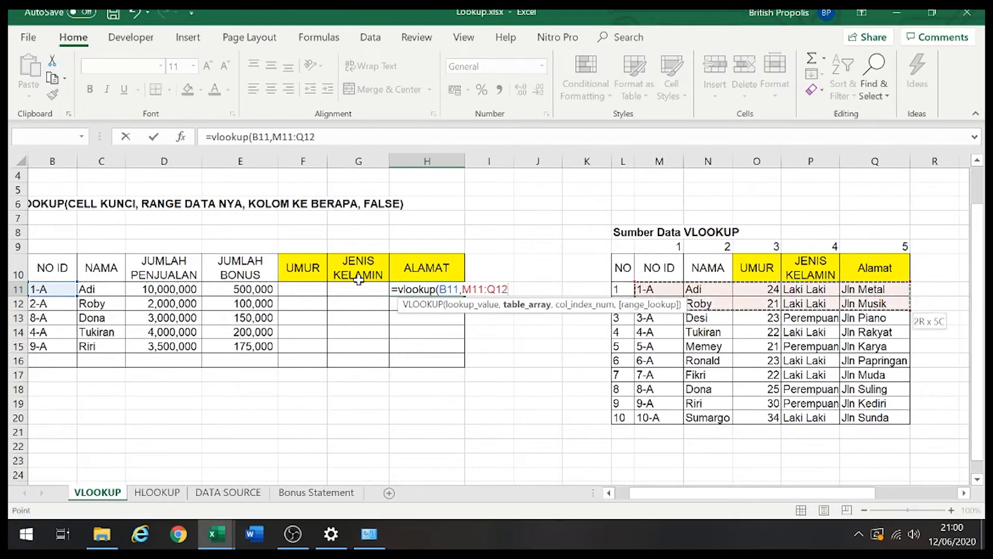
pyautogui.hotkey('shift', 'Down')
pyautogui.hotkey('shift', 'Down')
pyautogui.hotkey('shift', 'Down')
pyautogui.hotkey('shift', 'Down')
pyautogui.hotkey('shift', 'Down')
pyautogui.hotkey('shift', 'Down')
pyautogui.hotkey('shift', 'Down')
pyautogui.hotkey('shift', 'Down')
pyautogui.hotkey('shift', 'Down')
pyautogui.hotkey('shift', 'Up')
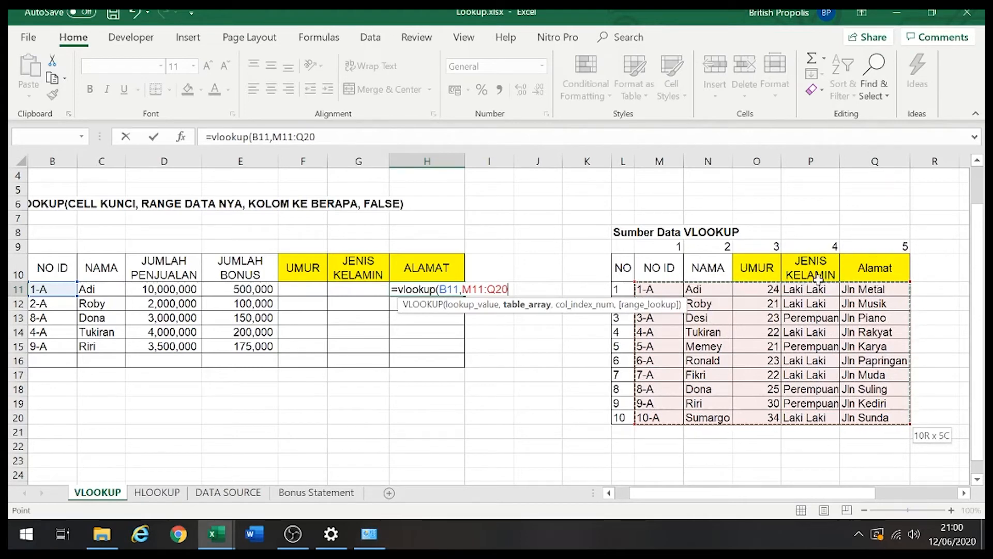
# Step: Complete the H11 formula with column index 5 and FALSE, and make its table range absolute as $M$11:$Q$20
pyautogui.write(',5,false')
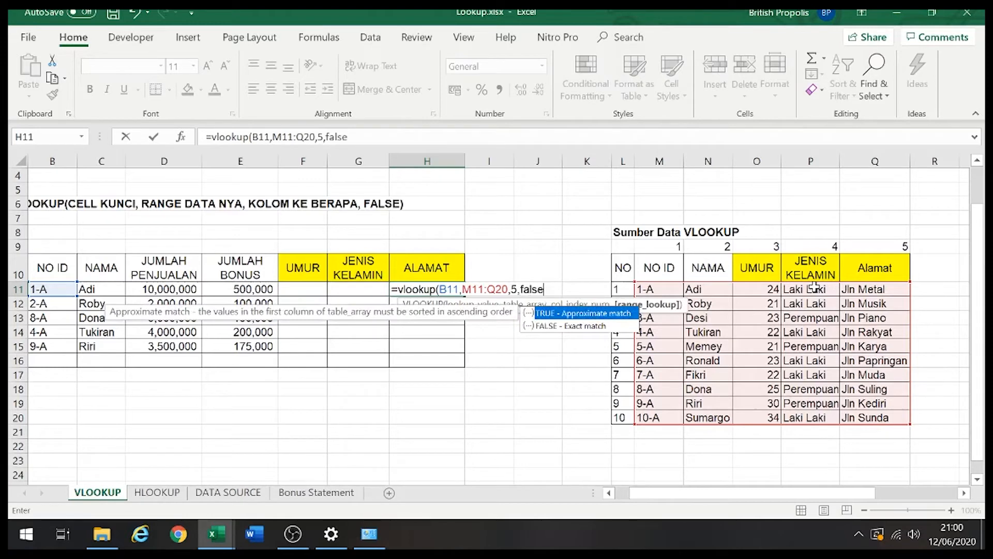
pyautogui.write(')')
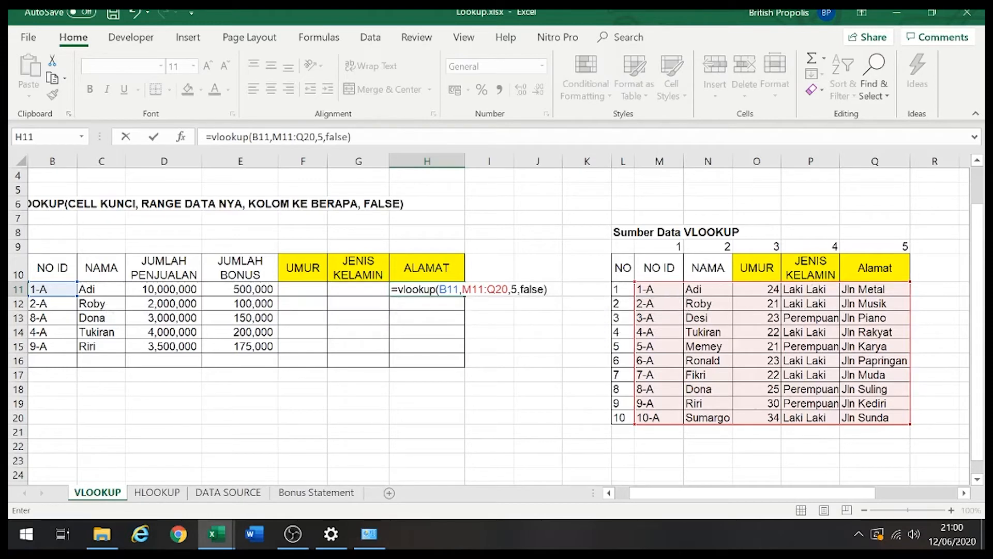
pyautogui.click(479, 288)
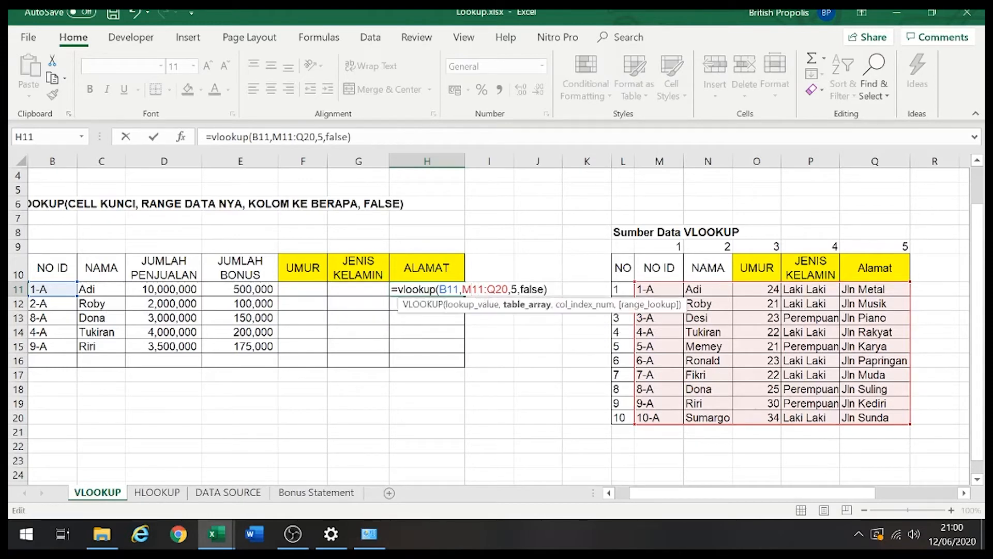
pyautogui.press('F4')
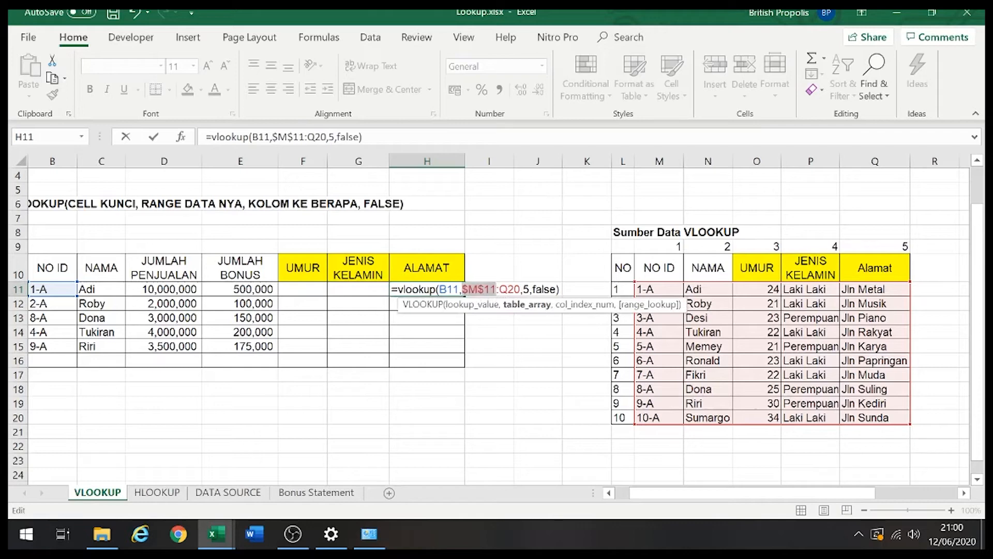
pyautogui.click(509, 289)
pyautogui.press('F4')
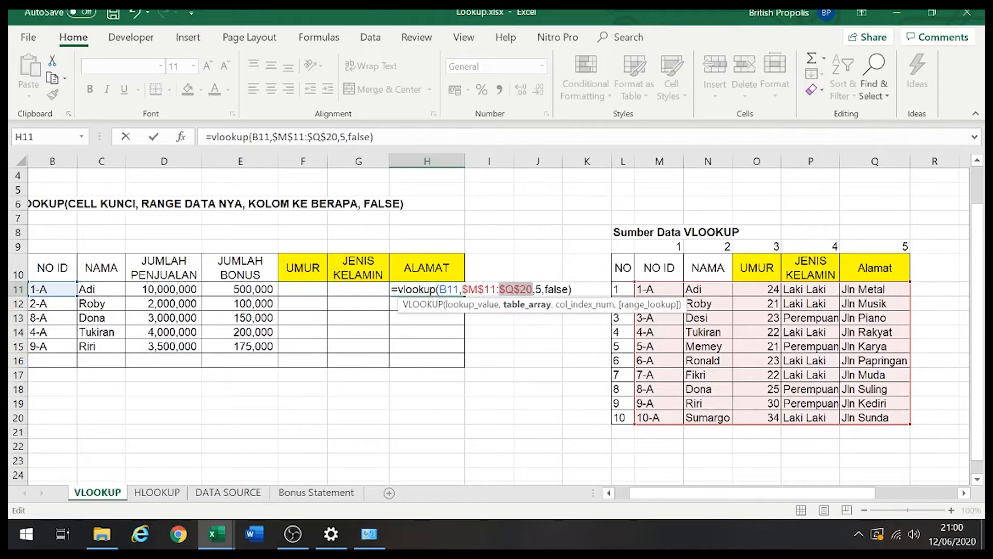
pyautogui.press('Return')
pyautogui.press('Up')
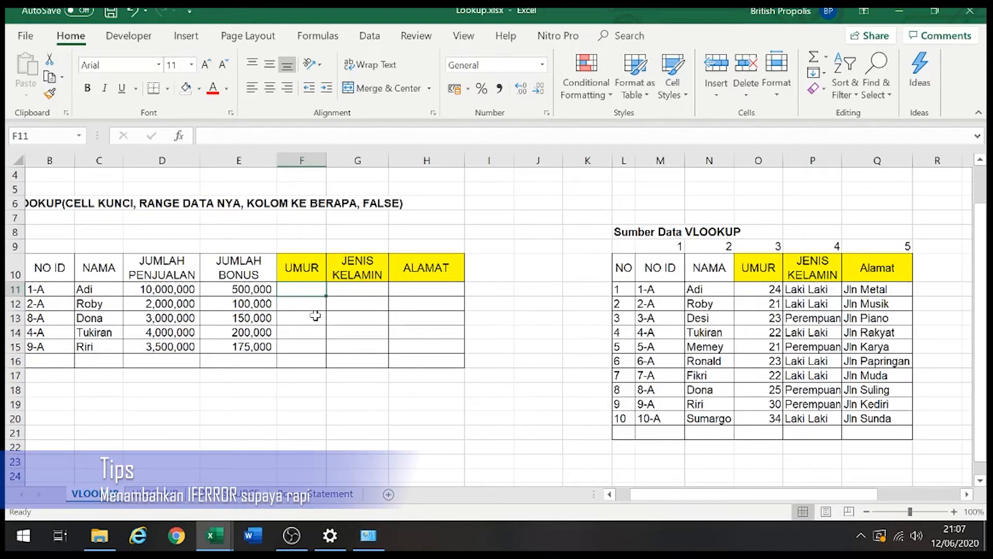
# Step: Enter 11-A as the NO ID in cell B16, the empty last row of the sales table
pyautogui.moveTo(618, 269); pyautogui.dragTo(866, 421)
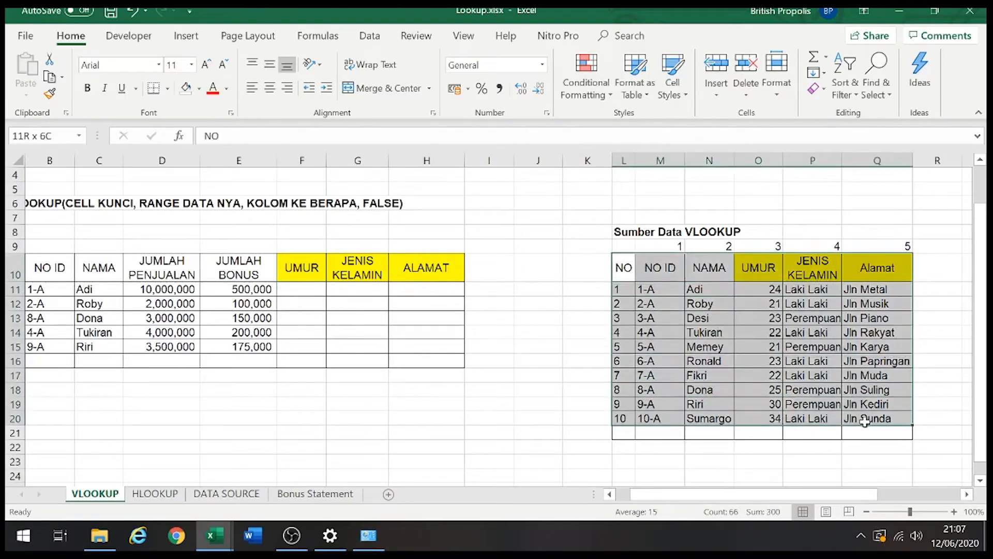
pyautogui.click(298, 347)
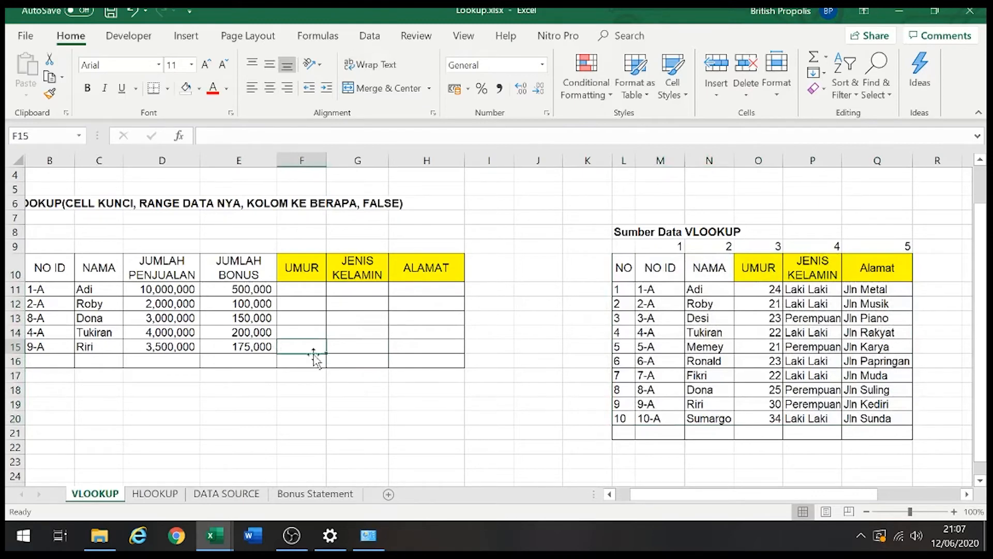
pyautogui.click(109, 360)
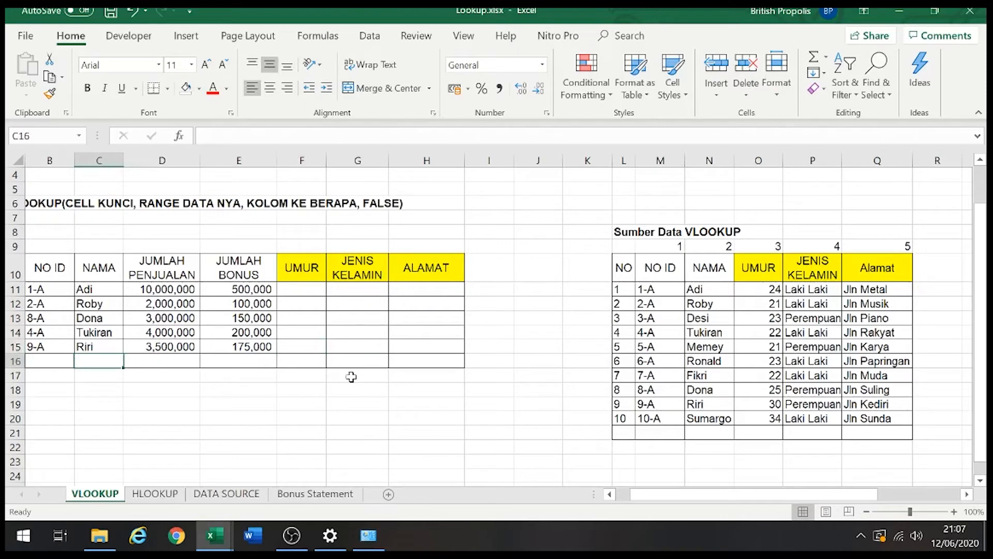
pyautogui.press('Left')
pyautogui.write('11-1')
pyautogui.press('Return')
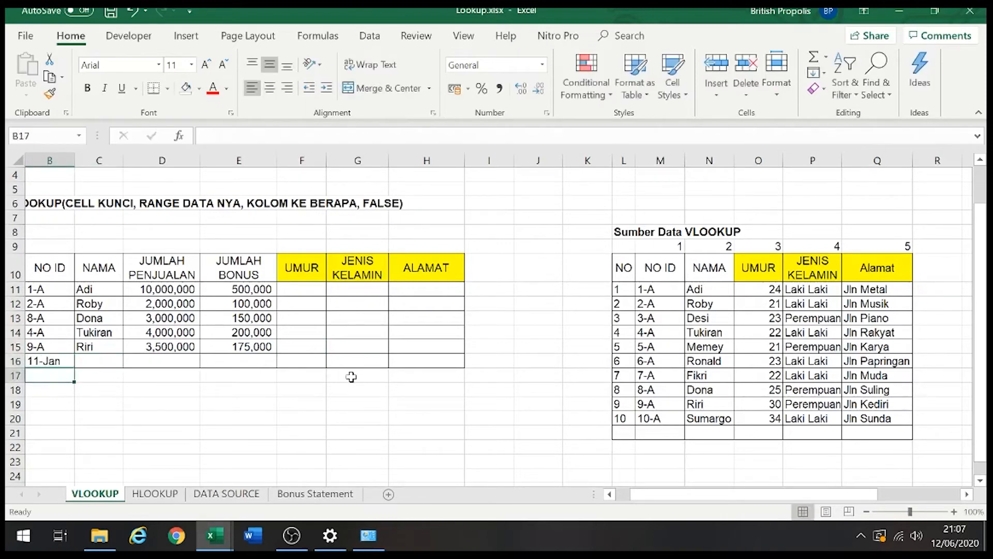
pyautogui.press('Up')
pyautogui.write('11-')
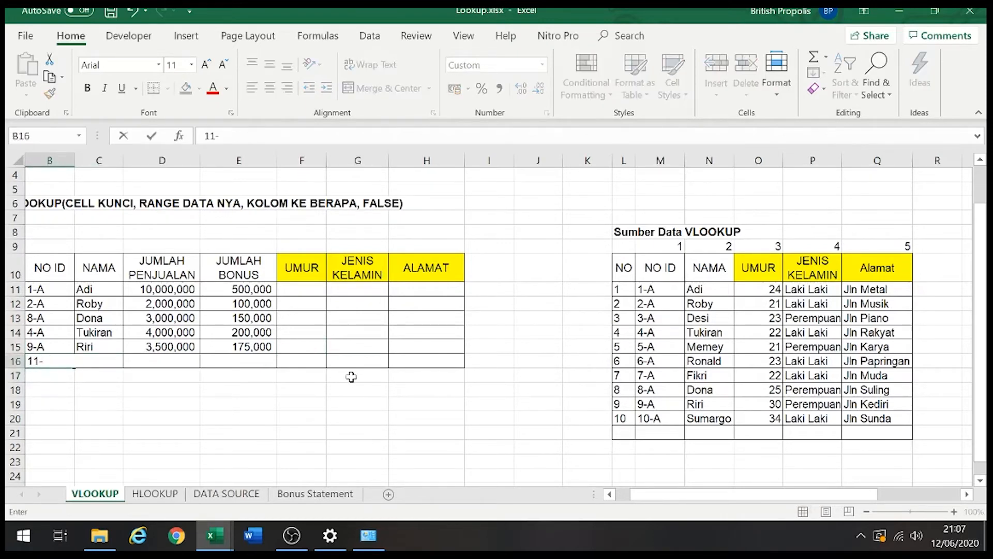
pyautogui.write('a')
pyautogui.press('BackSpace')
pyautogui.press('BackSpace')
pyautogui.press('BackSpace')
pyautogui.press('BackSpace')
pyautogui.write('11-A')
pyautogui.press('Return')
pyautogui.press('Up')
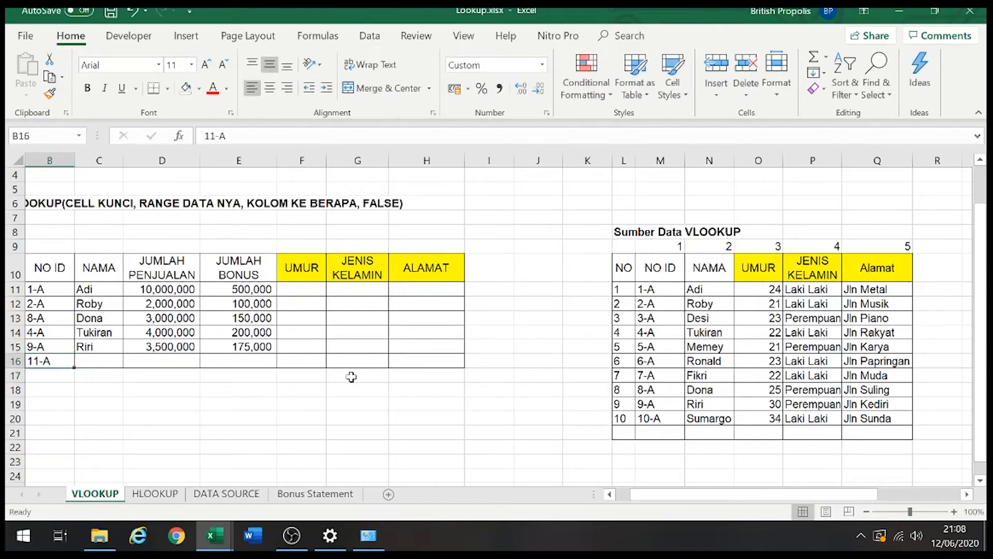
# Step: Fill in the rest of row 16 with the person's name, JUMLAH PENJUALAN 3,000,000 and JUMLAH BONUS 200,000
pyautogui.press('Right')
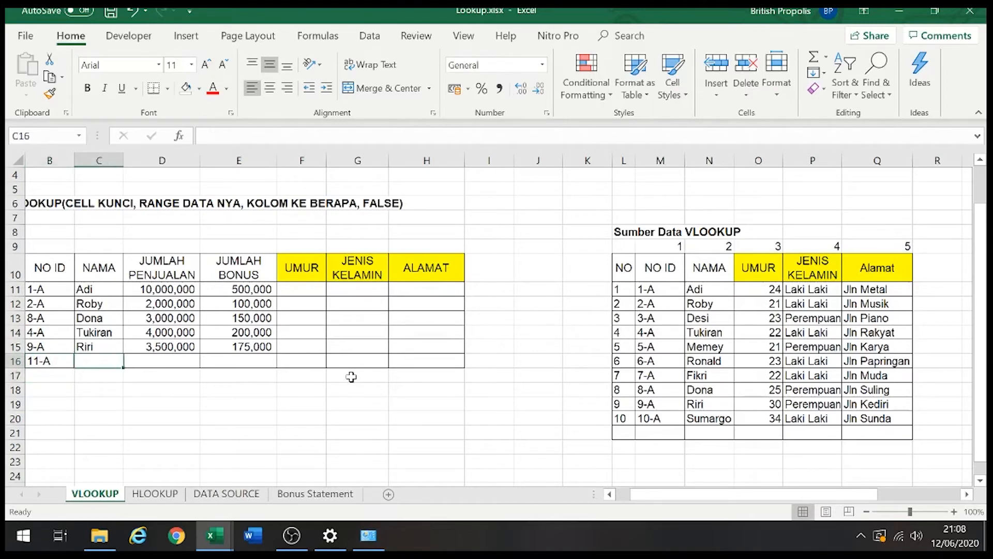
pyautogui.write('Doni')
pyautogui.press('Return')
pyautogui.press('Up')
pyautogui.press('Right')
pyautogui.write('3000')
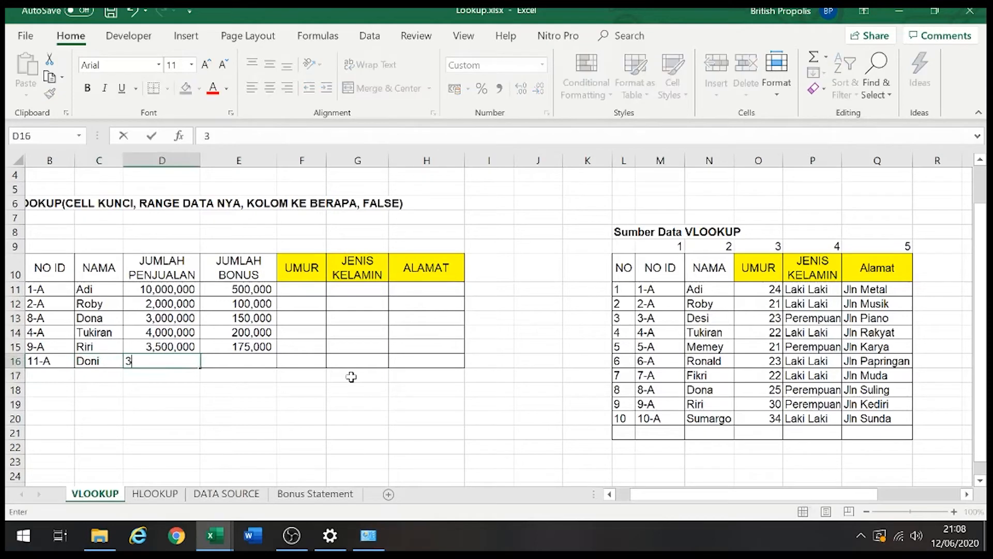
pyautogui.press('Return')
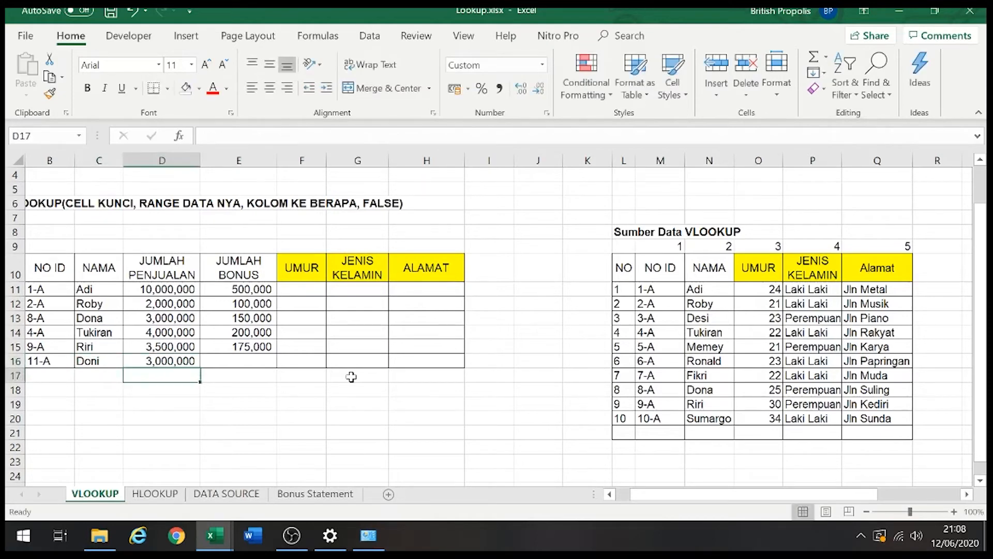
pyautogui.press('Up')
pyautogui.press('Right')
pyautogui.write('200,000')
pyautogui.press('Return')
pyautogui.press('Up')
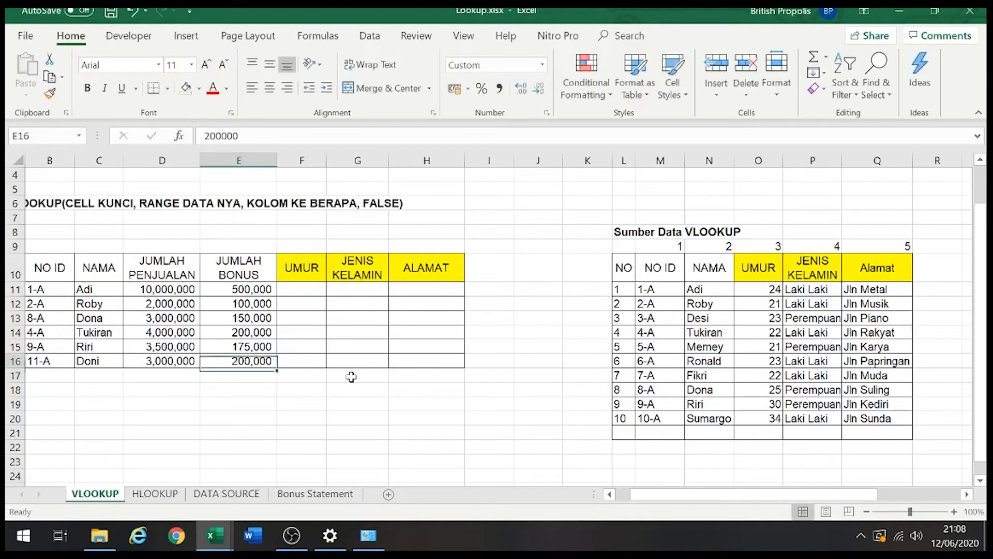
# Step: Check the final rows of the VLOOKUP source table for the ID 11-A
pyautogui.press('Right')
pyautogui.press('Right')
pyautogui.press('Right')
pyautogui.press('Right')
pyautogui.press('Right')
pyautogui.press('Right')
pyautogui.press('Down')
pyautogui.press('Down')
pyautogui.press('Down')
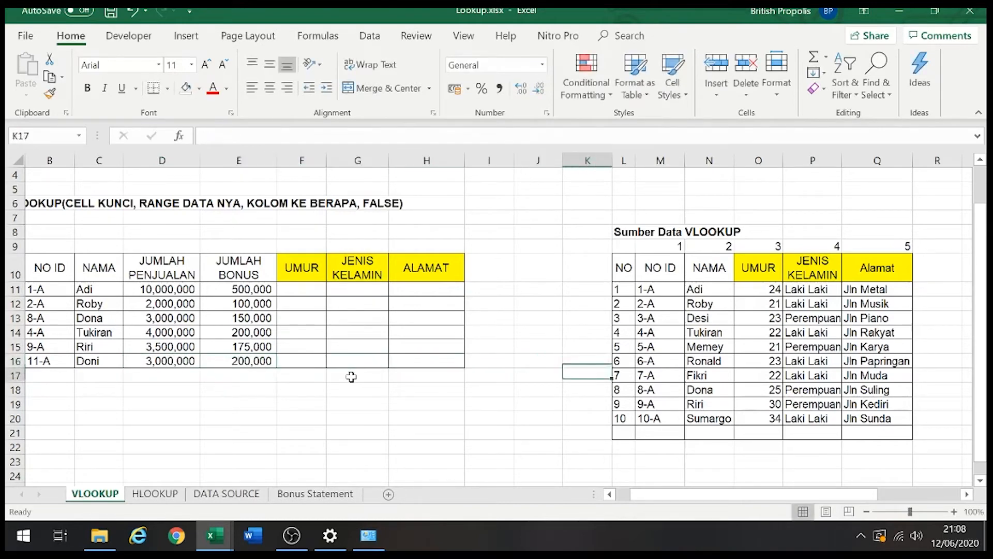
pyautogui.press('Right')
pyautogui.press('Down')
pyautogui.press('Right')
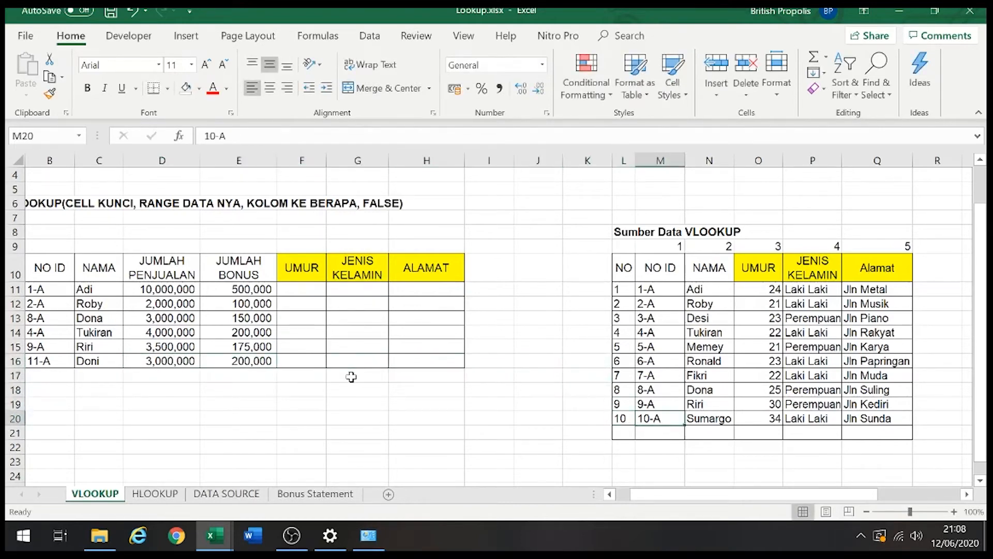
pyautogui.press('Down')
pyautogui.press('Right')
pyautogui.press('Right')
pyautogui.press('Right')
pyautogui.press('Right')
pyautogui.press('Left')
pyautogui.press('Left')
pyautogui.press('Left')
pyautogui.press('Left')
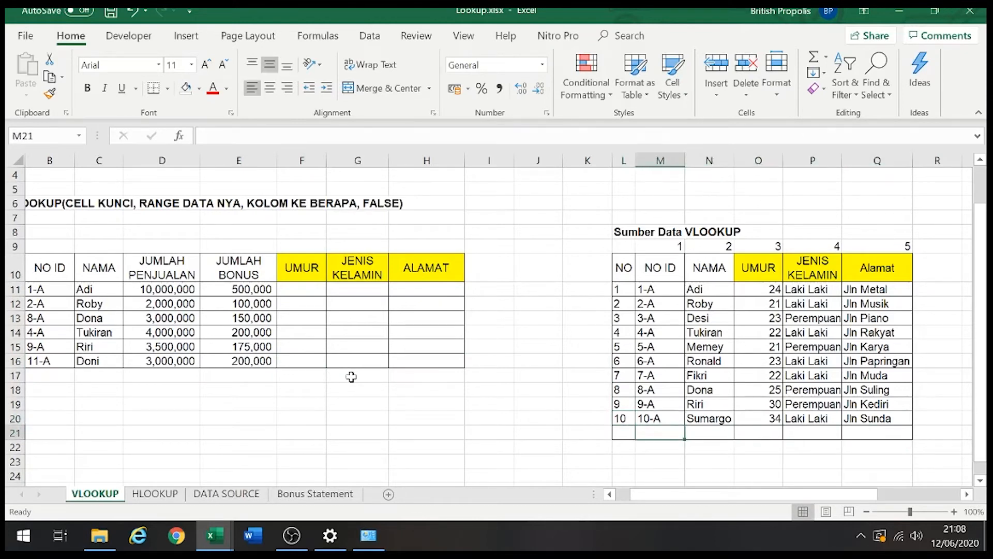
# Step: Start a VLOOKUP formula in UMUR cell F16 with the NO ID in B16 as the lookup value
pyautogui.press('Left')
pyautogui.press('Left')
pyautogui.press('Left')
pyautogui.press('Left')
pyautogui.press('Left')
pyautogui.press('Left')
pyautogui.press('Left')
pyautogui.press('Up')
pyautogui.press('Up')
pyautogui.press('Up')
pyautogui.press('Up')
pyautogui.press('Up')
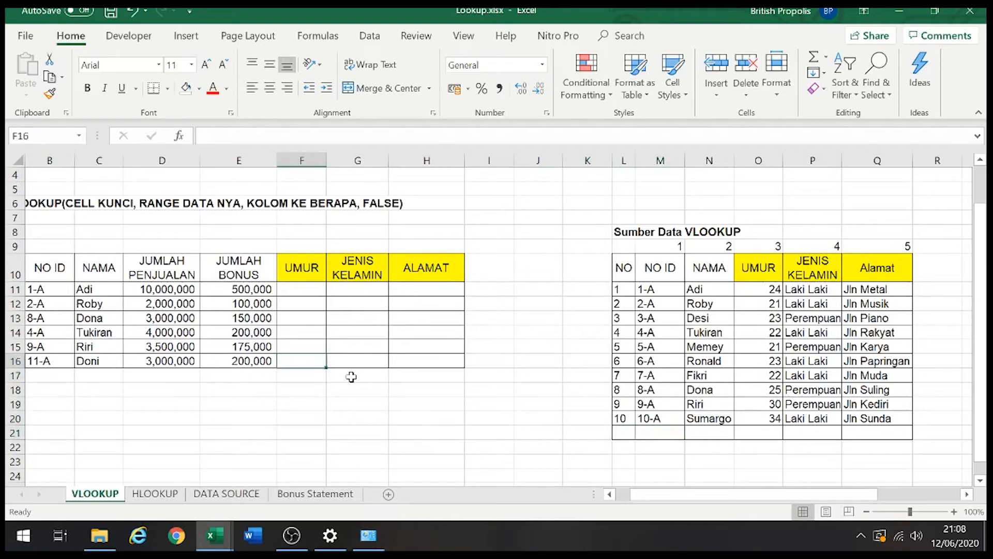
pyautogui.write('=vlookup(')
pyautogui.press('Left')
pyautogui.press('Left')
pyautogui.press('Left')
pyautogui.press('Left')
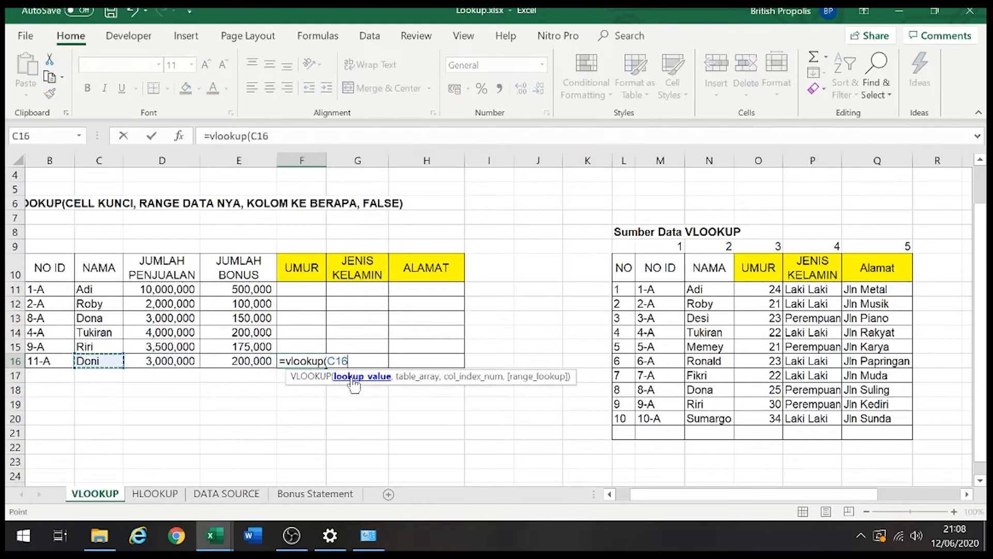
# Step: Set the table range of the F16 VLOOKUP to M11:Q20 in the source table
pyautogui.write(',')
pyautogui.press('Right')
pyautogui.press('Right')
pyautogui.press('Right')
pyautogui.press('Right')
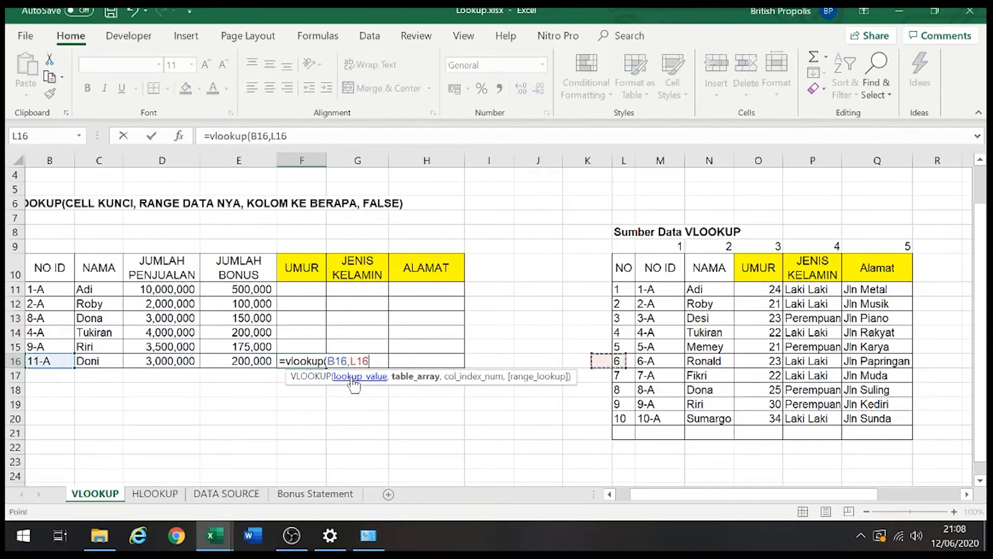
pyautogui.press('Up')
pyautogui.press('Up')
pyautogui.press('Up')
pyautogui.press('Up')
pyautogui.press('Up')
pyautogui.hotkey('shift', 'Right')
pyautogui.hotkey('shift', 'Right')
pyautogui.hotkey('shift', 'Right')
pyautogui.hotkey('shift', 'Right')
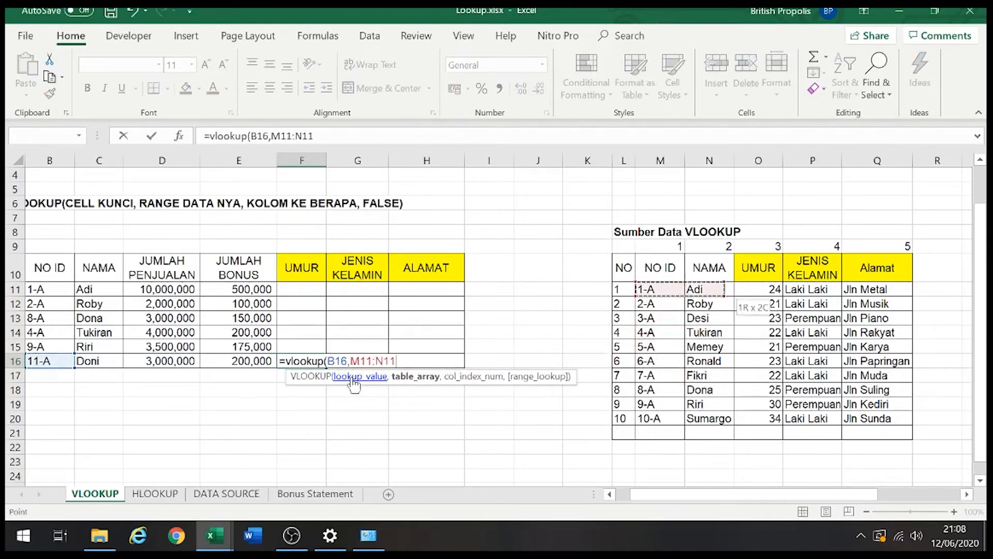
pyautogui.hotkey('shift', 'Down')
pyautogui.hotkey('shift', 'Down')
pyautogui.hotkey('shift', 'Down')
pyautogui.hotkey('shift', 'Down')
pyautogui.hotkey('shift', 'Down')
pyautogui.hotkey('shift', 'Down')
pyautogui.hotkey('shift', 'Down')
pyautogui.hotkey('shift', 'Down')
pyautogui.hotkey('shift', 'Down')
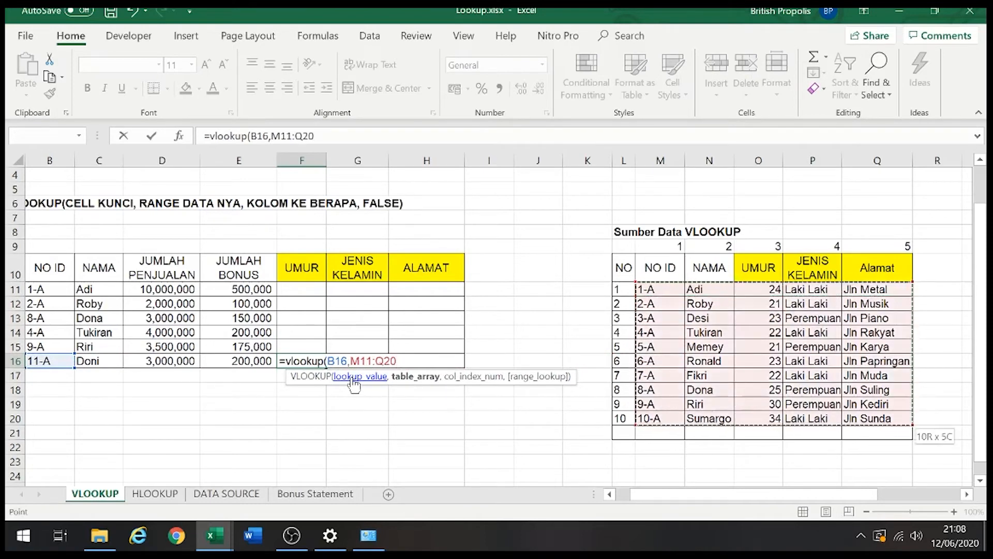
# Step: Complete the F16 formula with column index 3 and FALSE, and make its table range absolute as $M$11:$Q$20
pyautogui.write(',3,f')
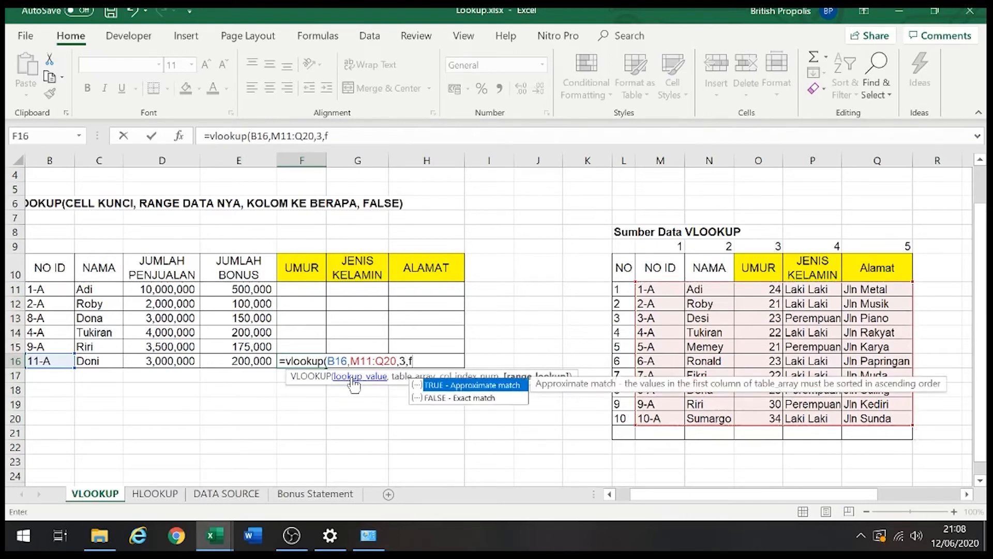
pyautogui.write('alse)')
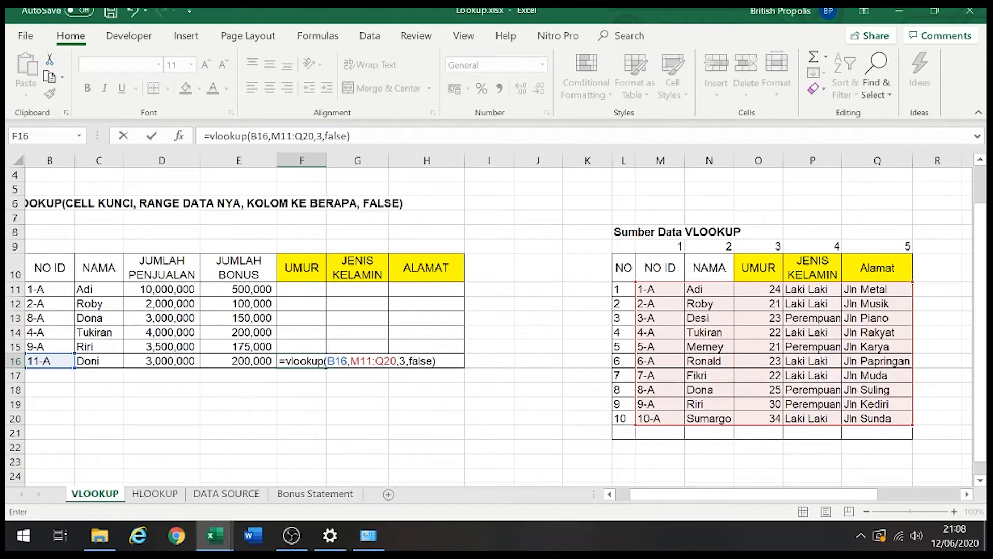
pyautogui.click(351, 361)
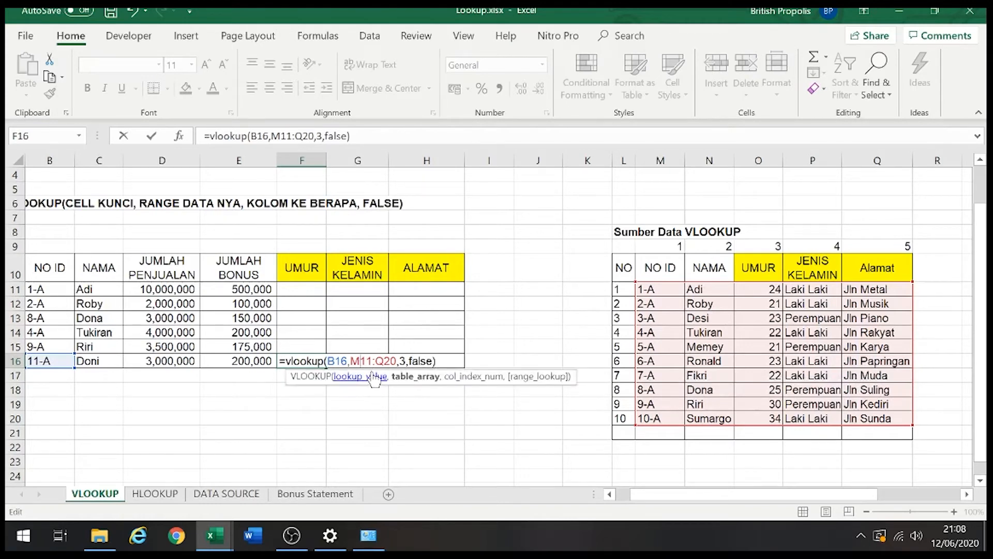
pyautogui.press('F4')
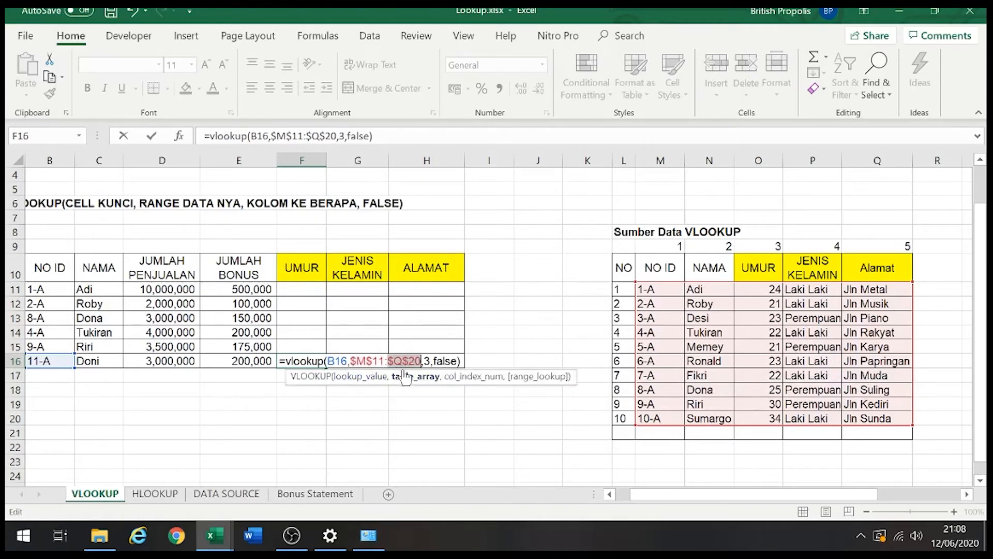
pyautogui.press('Return')
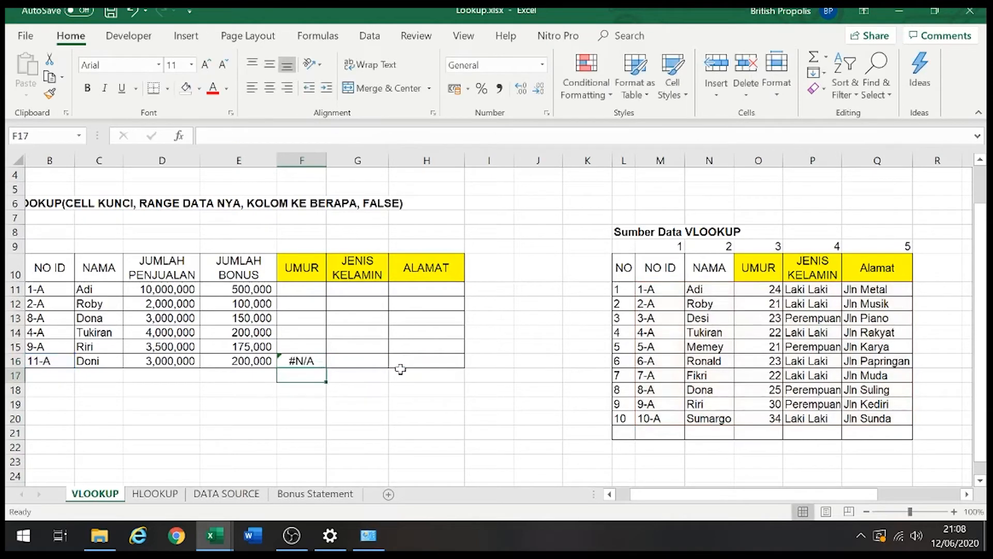
# Step: Examine the UMUR lookup result in F16 and the neighbouring cells of row 16
pyautogui.press('Up')
pyautogui.press('Right')
pyautogui.press('Right')
pyautogui.press('Left')
pyautogui.press('Left')
pyautogui.press('Left')
pyautogui.press('Left')
pyautogui.press('Right')
pyautogui.press('Right')
pyautogui.press('Right')
pyautogui.press('Right')
pyautogui.press('Right')
pyautogui.press('Right')
pyautogui.press('Left')
pyautogui.press('Left')
pyautogui.press('Left')
pyautogui.press('Left')
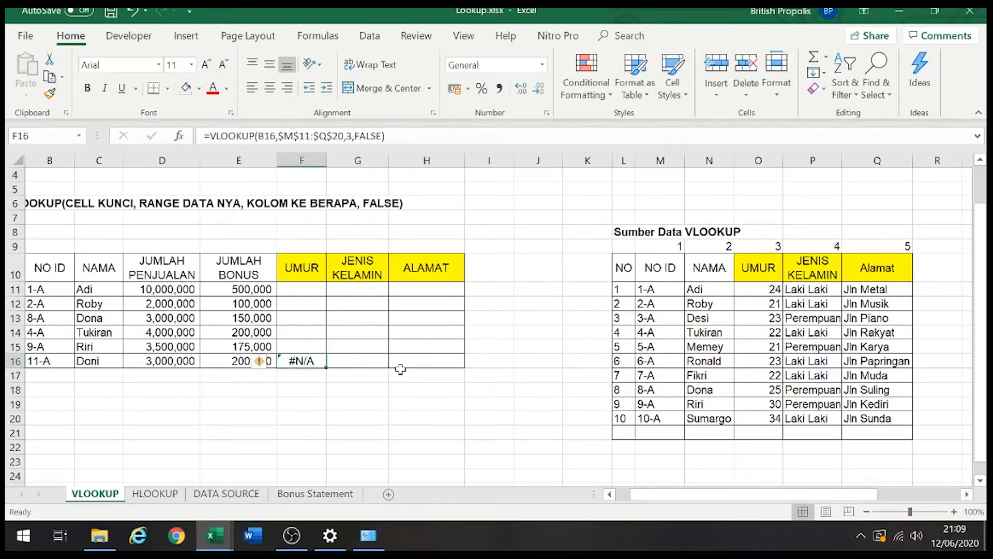
pyautogui.press('Right')
pyautogui.press('Right')
pyautogui.press('Left')
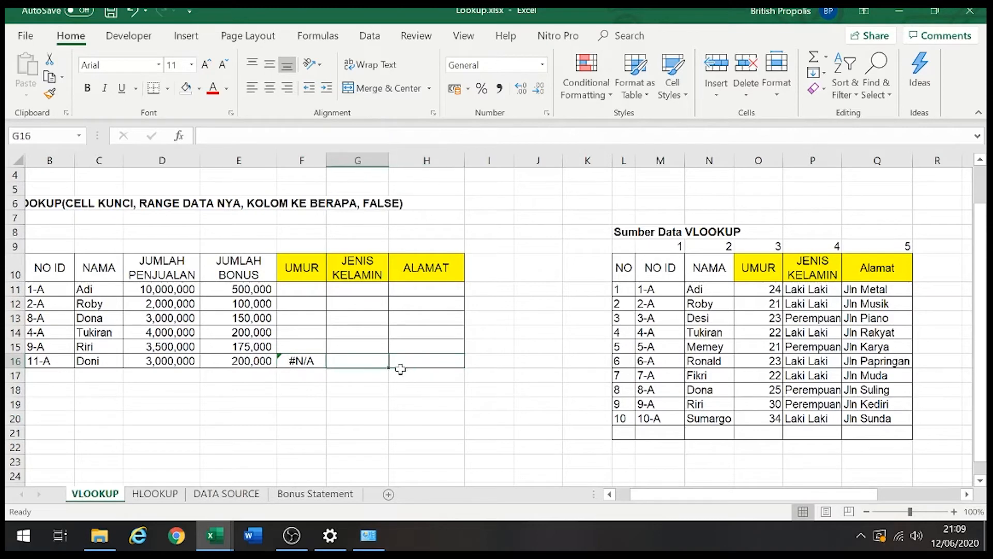
pyautogui.press('Left')
pyautogui.press('Left')
pyautogui.press('Right')
pyautogui.press('Right')
pyautogui.press('Left')
pyautogui.press('Right')
pyautogui.press('Right')
pyautogui.press('Left')
pyautogui.press('Left')
pyautogui.press('Right')
pyautogui.press('Left')
pyautogui.press('Left')
# Step: Enter the test formula =E16*F16 in G16 to multiply the bonus by the lookup result
pyautogui.press('Right')
pyautogui.press('Right')
pyautogui.write('=')
pyautogui.press('Left')
pyautogui.press('Left')
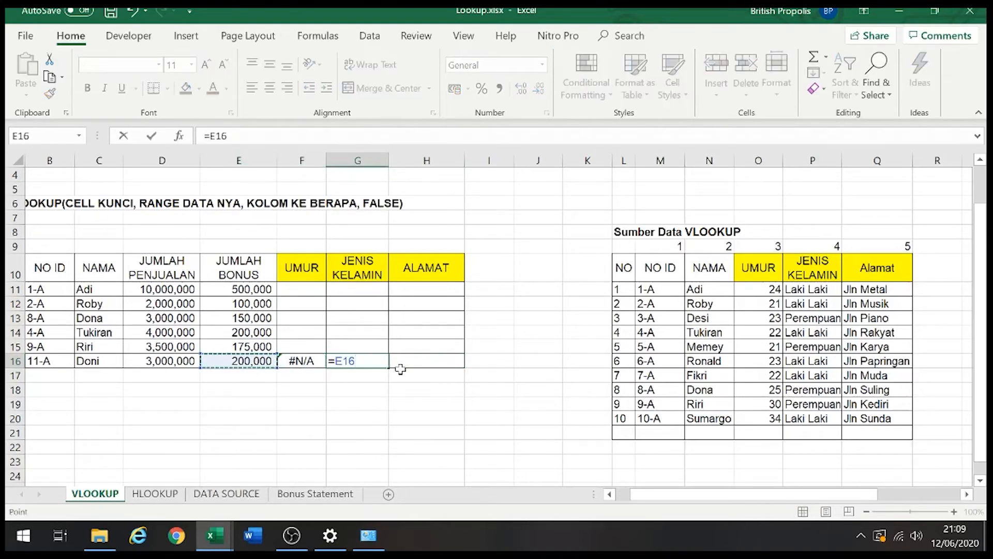
pyautogui.write('*')
pyautogui.press('Left')
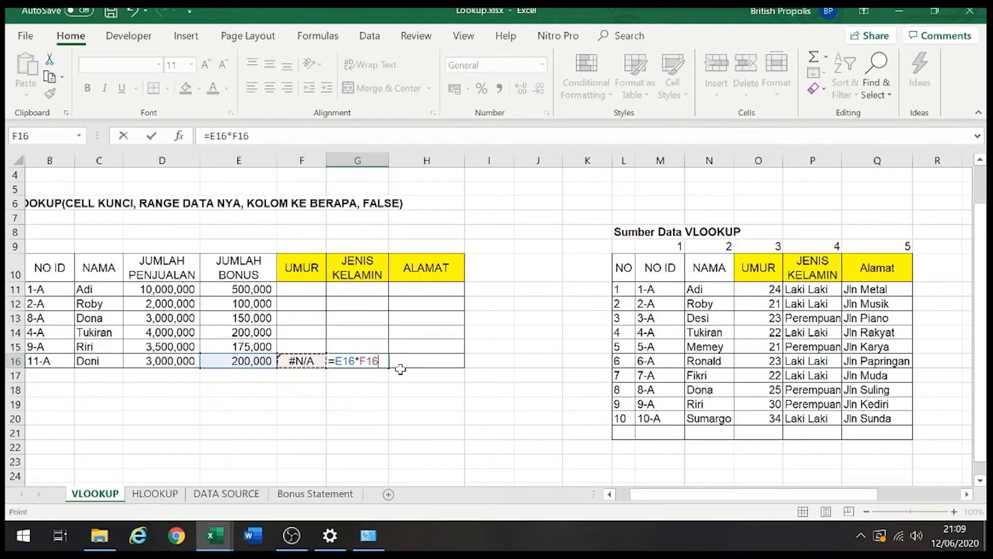
pyautogui.press('Return')
pyautogui.press('Up')
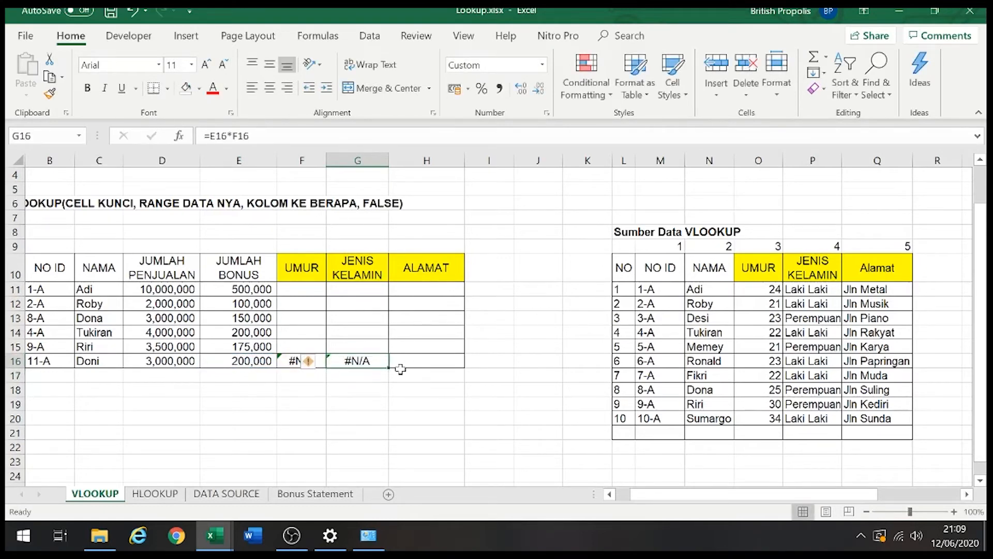
# Step: Wrap the F16 VLOOKUP in IFERROR with an empty string "" as the error value
pyautogui.press('Left')
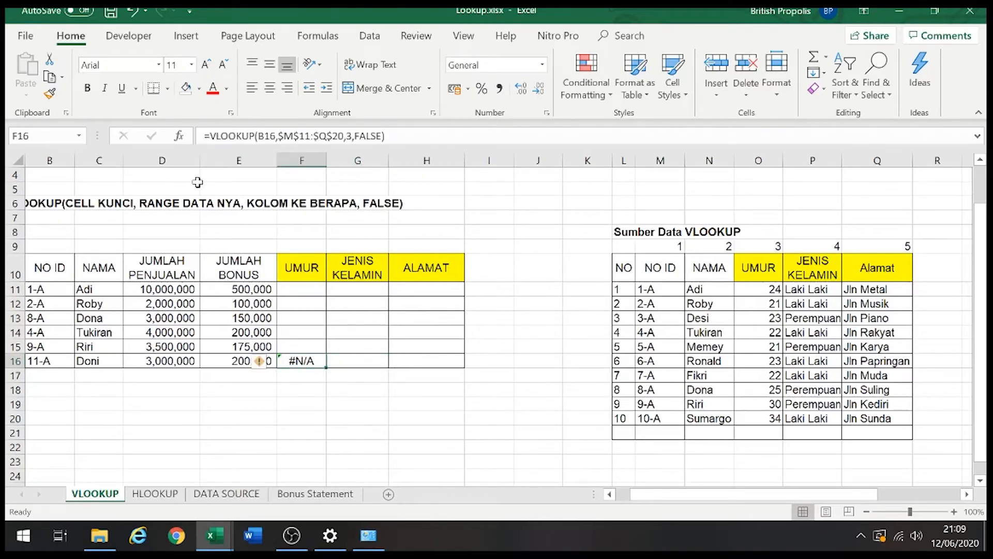
pyautogui.click(209, 135)
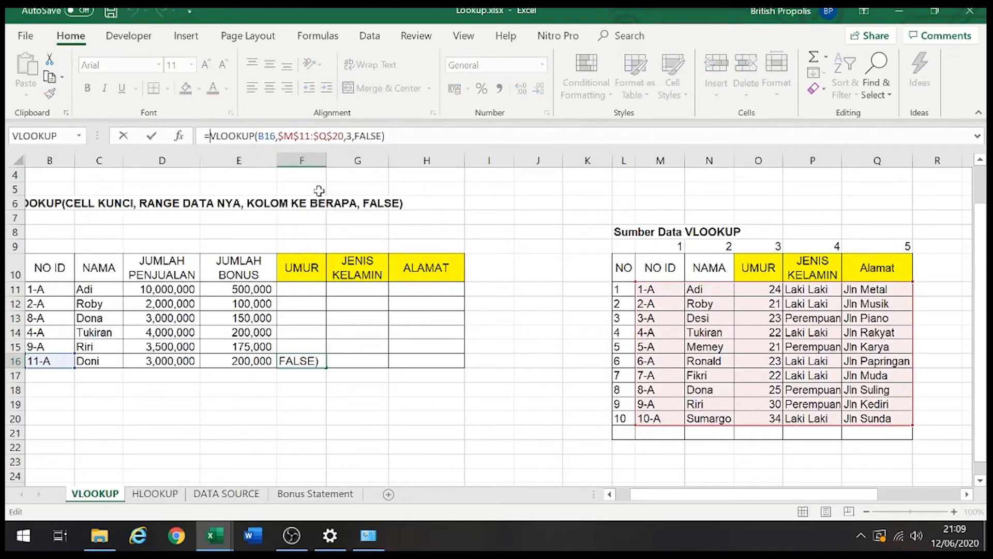
pyautogui.write('ifer')
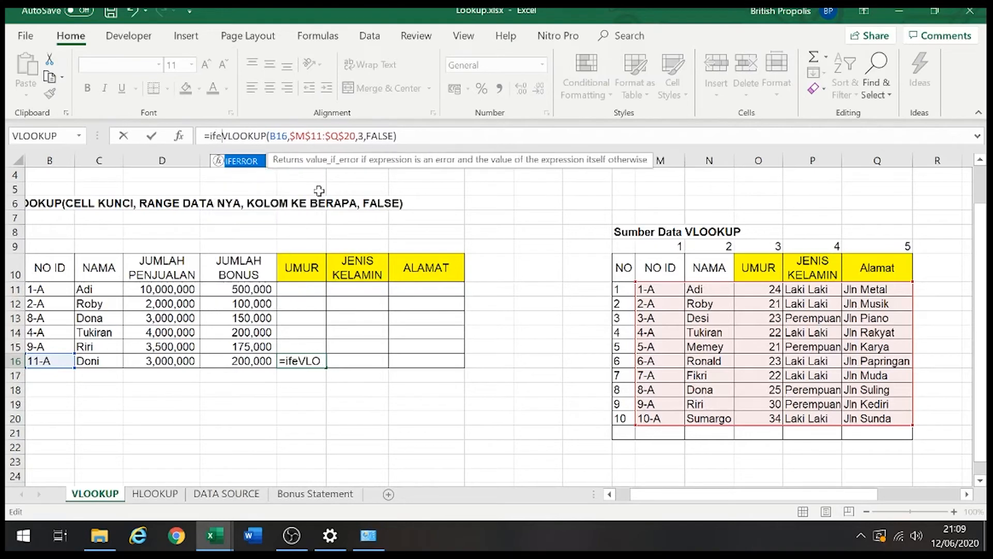
pyautogui.write('ror')
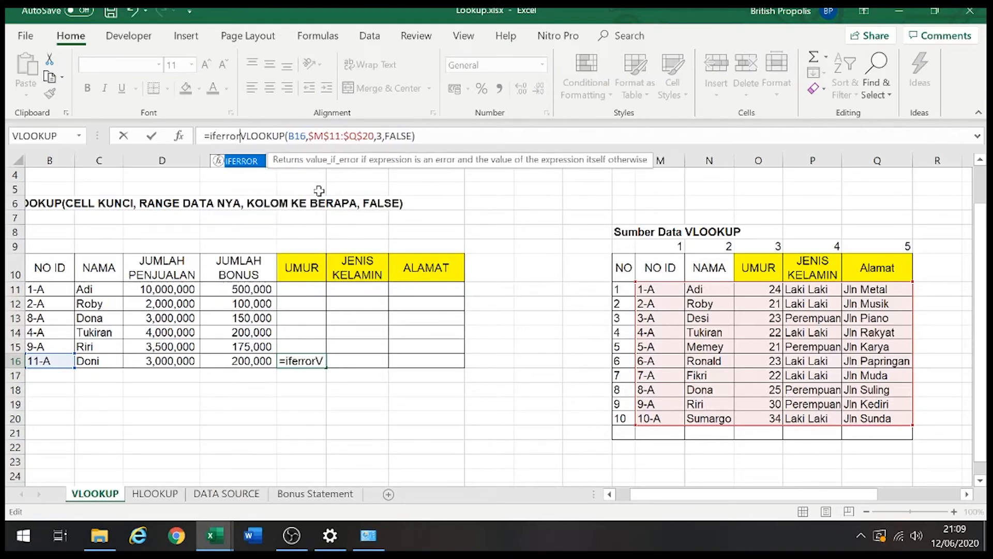
pyautogui.write('(')
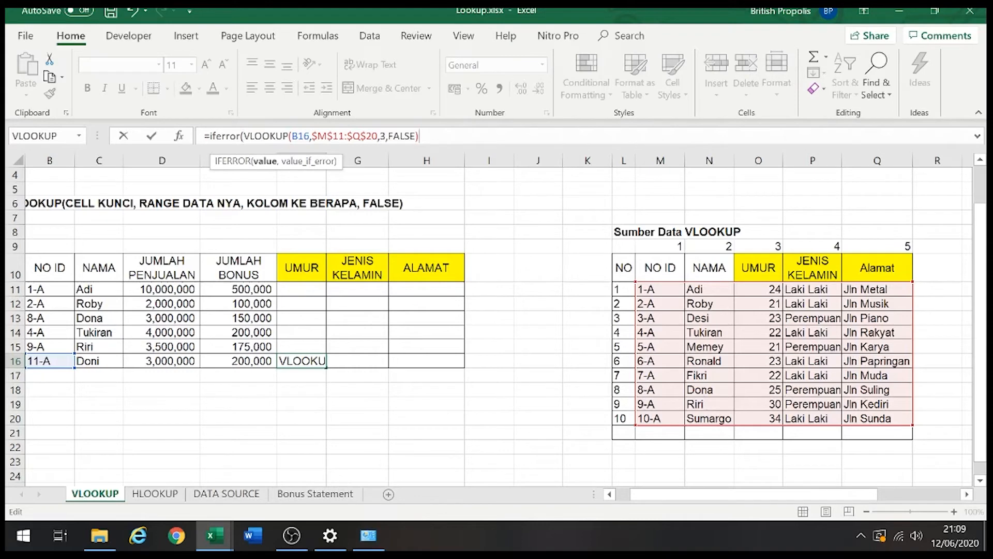
pyautogui.write(',')
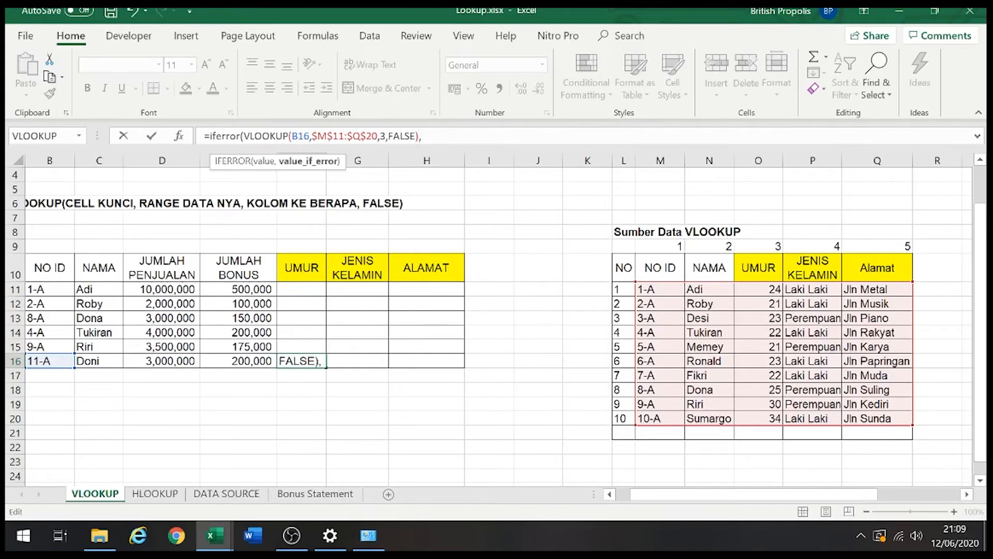
pyautogui.write('0')
pyautogui.press('BackSpace')
pyautogui.write('"")')
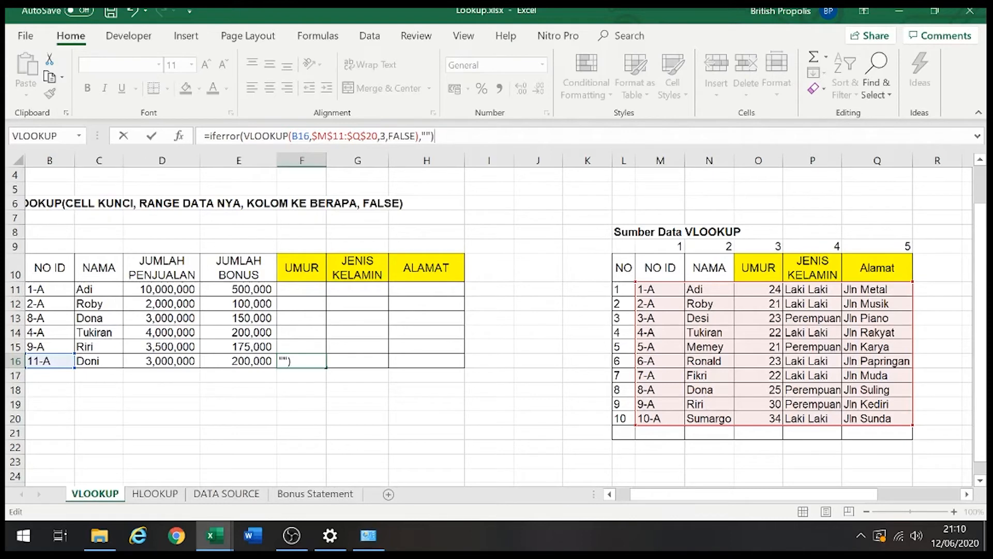
pyautogui.press('Return')
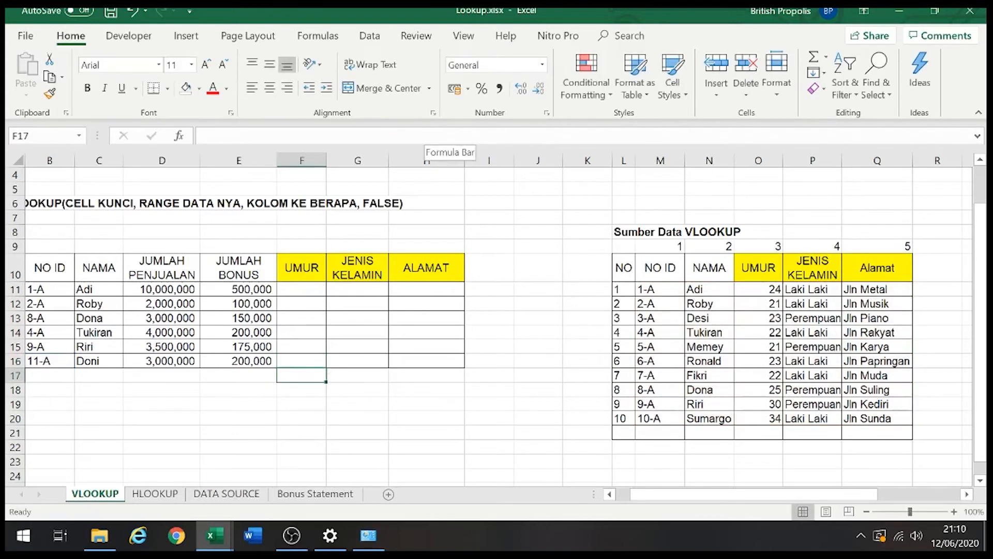
# Step: Change the IFERROR error value in the F16 formula to 0
pyautogui.press('Up')
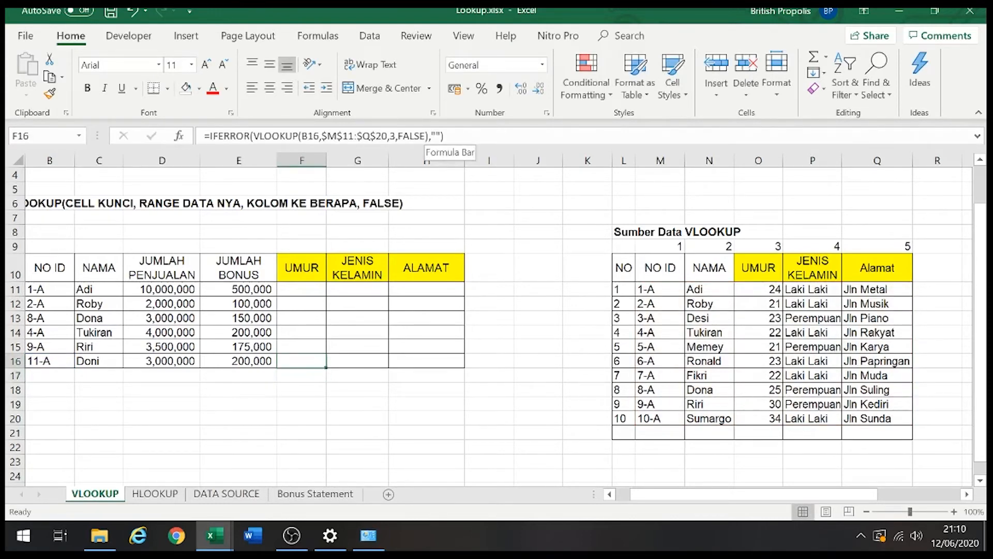
pyautogui.click(453, 136)
pyautogui.press('Left')
pyautogui.press('BackSpace')
pyautogui.press('BackSpace')
pyautogui.write('0')
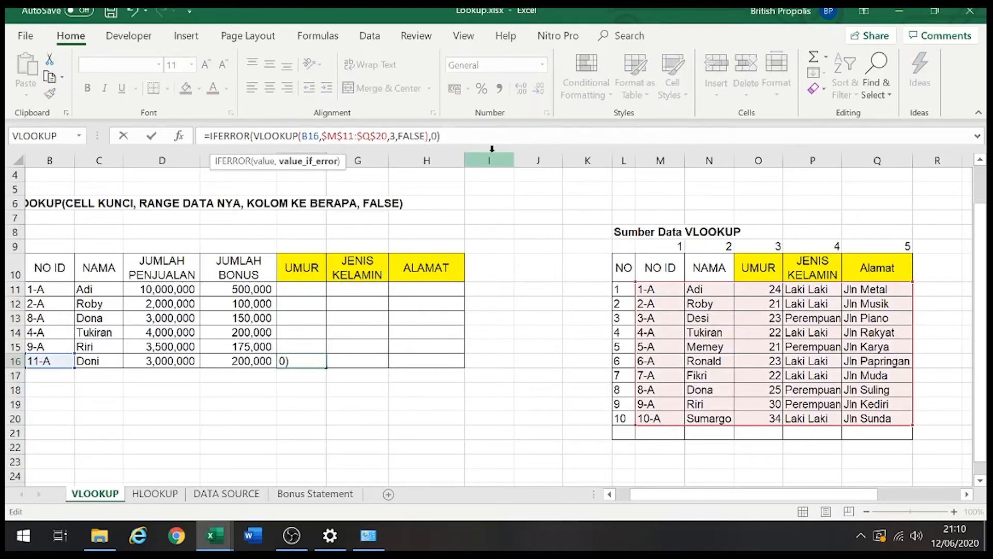
pyautogui.press('Return')
pyautogui.press('Up')
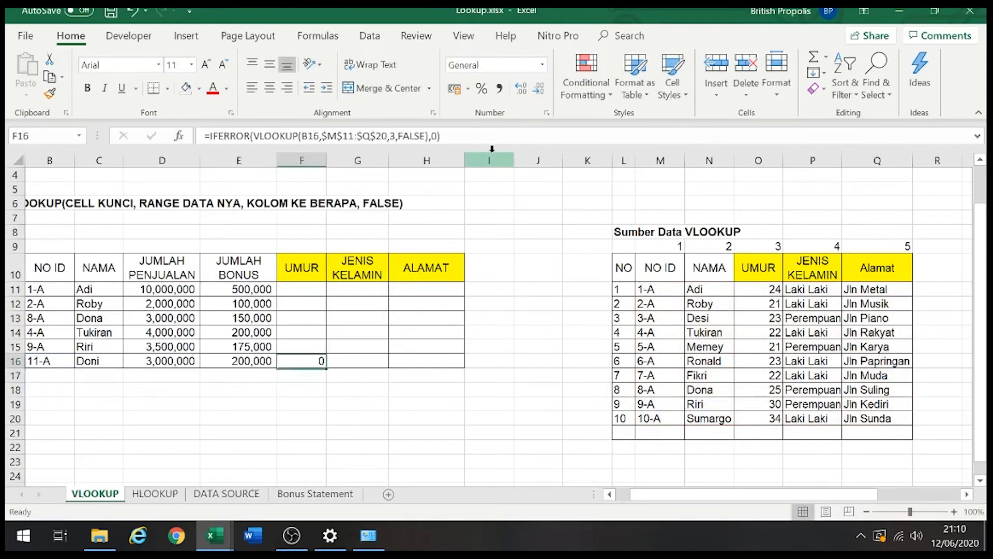
# Step: Look over the name, sales, bonus and UMUR cells of row 16
pyautogui.press('Left')
pyautogui.press('Left')
pyautogui.press('Left')
pyautogui.press('Right')
pyautogui.press('Right')
pyautogui.press('Right')
pyautogui.press('Right')
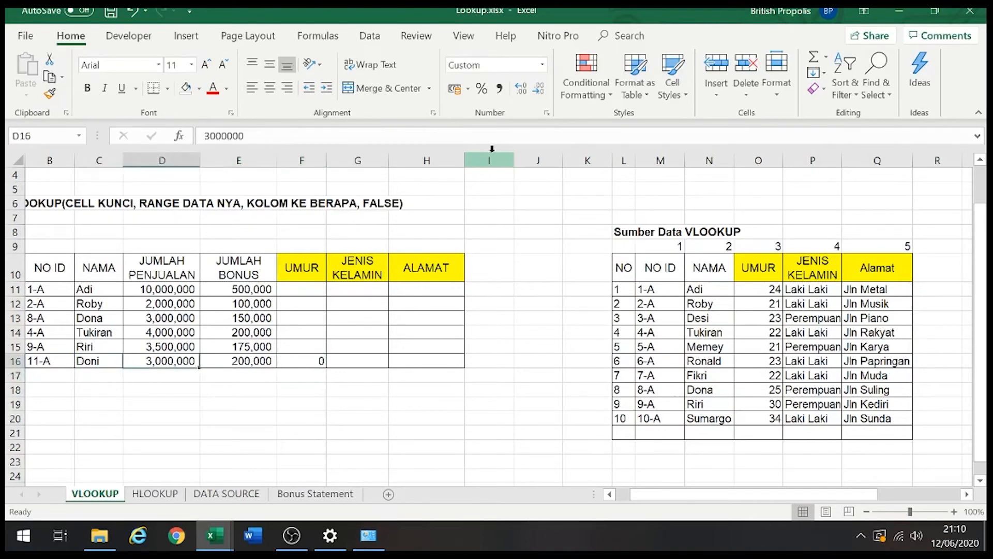
pyautogui.press('Left')
pyautogui.press('Left')
pyautogui.press('Right')
pyautogui.press('Right')
# Step: Enter 6 as the NO of the last sales row in cell A16
pyautogui.press('Left')
pyautogui.press('Left')
pyautogui.press('Left')
pyautogui.press('Left')
pyautogui.press('Left')
pyautogui.press('Left')
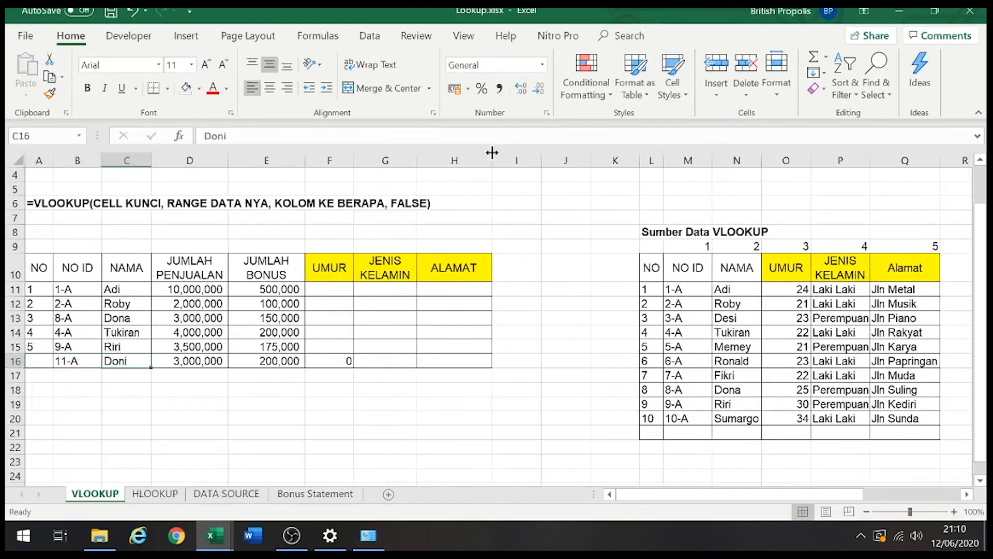
pyautogui.press('Right')
pyautogui.press('Left')
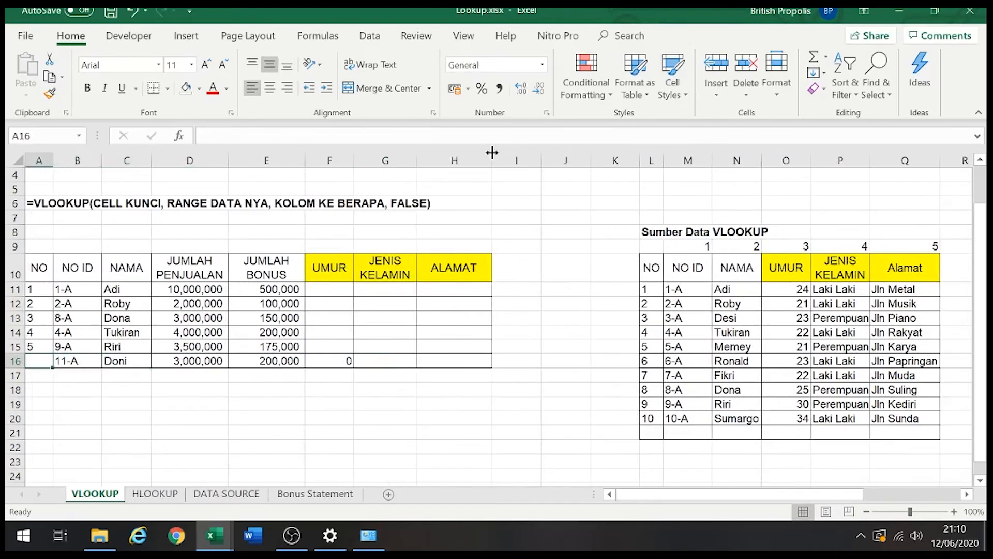
pyautogui.write('6')
pyautogui.press('Right')
pyautogui.press('Right')
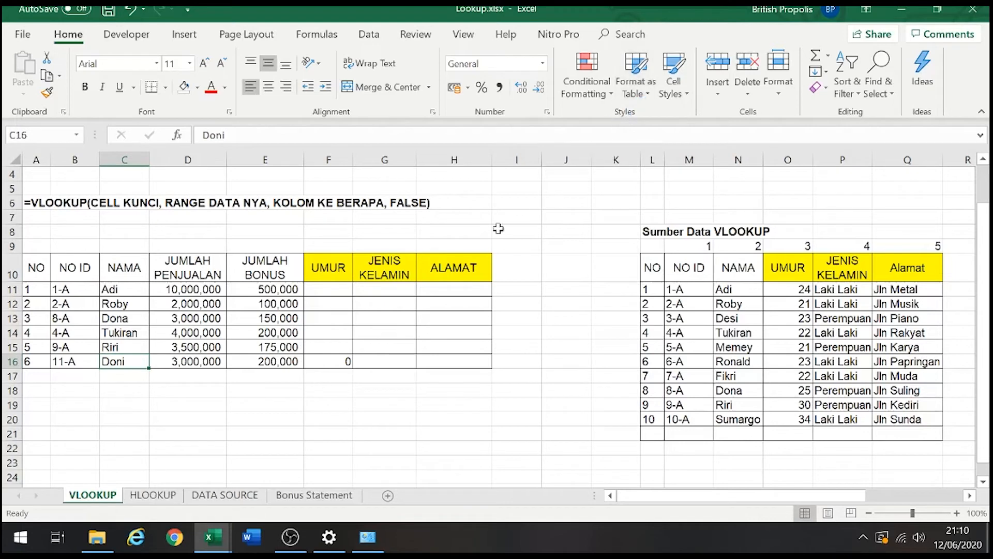
# Step: Clear the UMUR formula from F16 and the entries in A16:E16, leaving the last sales row empty
pyautogui.click(340, 360)
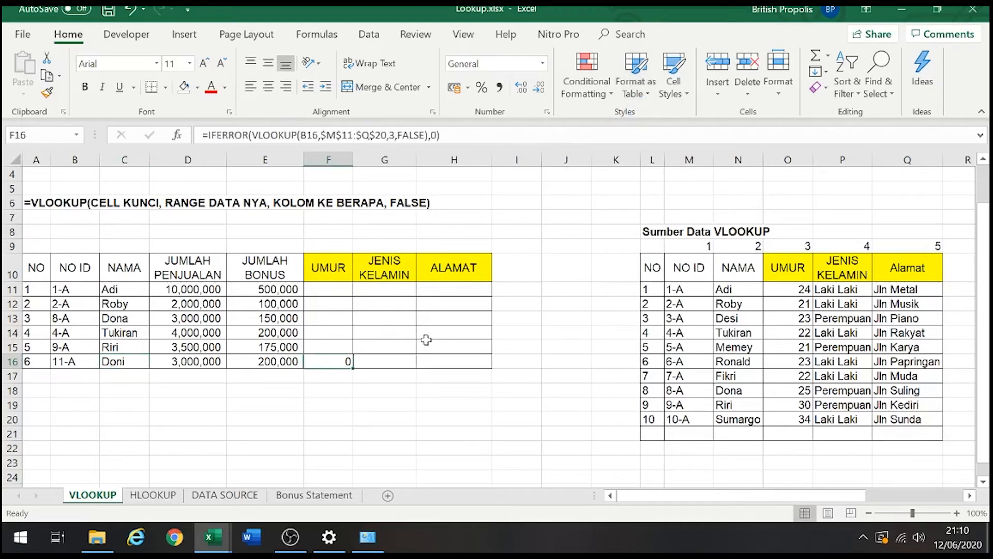
pyautogui.press('Delete')
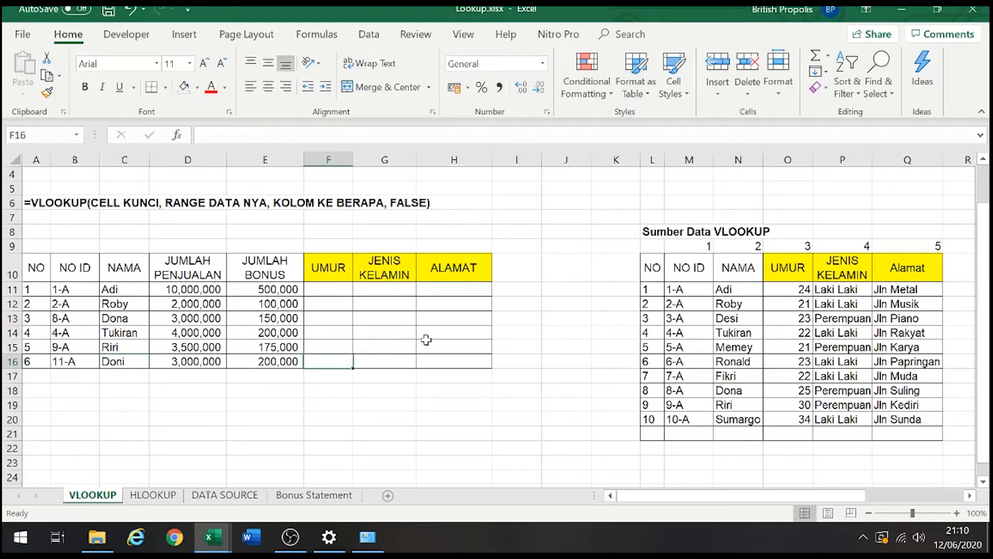
pyautogui.press('Left')
pyautogui.press('Left')
pyautogui.press('Left')
pyautogui.press('Left')
pyautogui.press('Left')
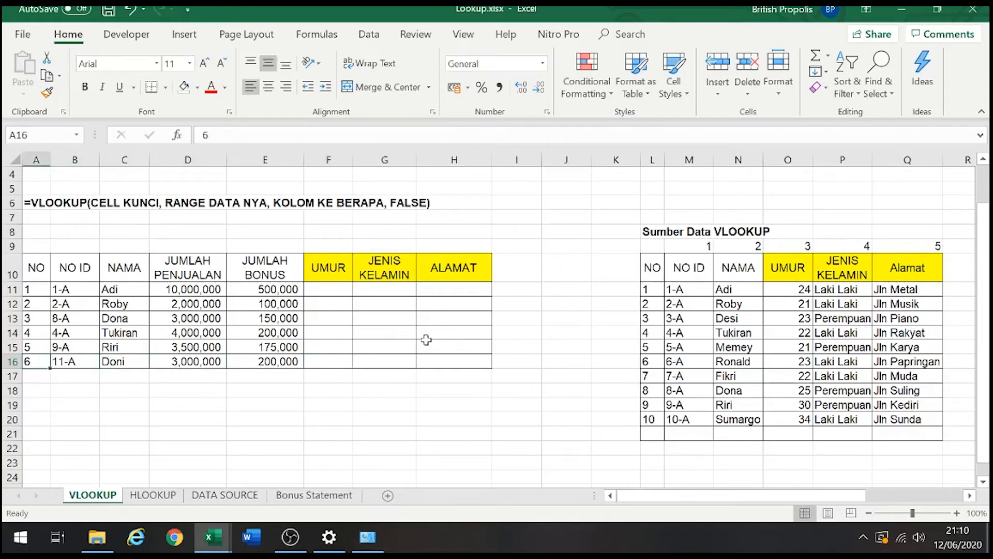
pyautogui.hotkey('shift', 'Right')
pyautogui.hotkey('shift', 'Right')
pyautogui.hotkey('shift', 'Right')
pyautogui.hotkey('shift', 'Right')
pyautogui.hotkey('shift', 'Right')
pyautogui.hotkey('shift', 'Left')
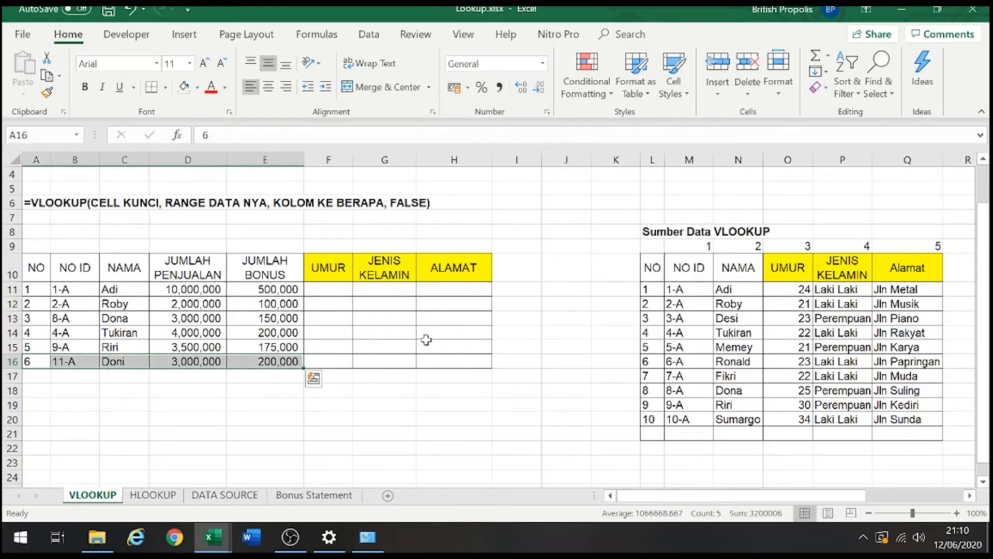
pyautogui.press('Delete')
pyautogui.press('Right')
pyautogui.press('Right')
pyautogui.press('Right')
pyautogui.press('Right')
pyautogui.press('Right')
pyautogui.press('Right')
pyautogui.press('Right')
pyautogui.press('Right')
pyautogui.press('Right')
pyautogui.press('Right')
pyautogui.press('Right')
pyautogui.press('Right')
pyautogui.press('Right')
pyautogui.press('Right')
pyautogui.press('Right')
pyautogui.press('Right')
pyautogui.press('Right')
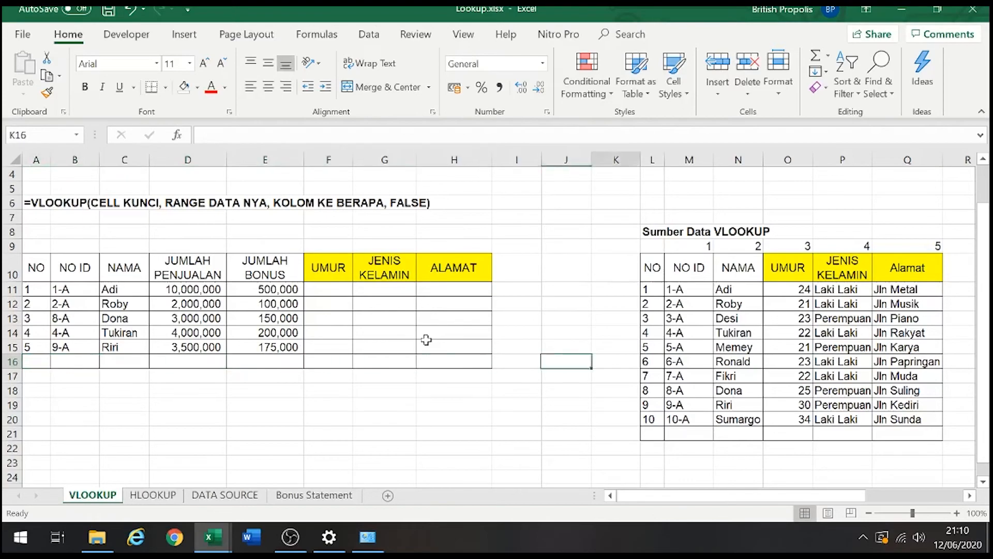
# Step: Copy the NO, NO ID and NAMA of the last record in Sumber Data VLOOKUP 2 into row 16 of the sales table
pyautogui.press('Right')
pyautogui.press('Right')
pyautogui.press('Right')
pyautogui.press('Right')
pyautogui.press('Right')
pyautogui.press('Left')
pyautogui.press('Left')
pyautogui.press('Left')
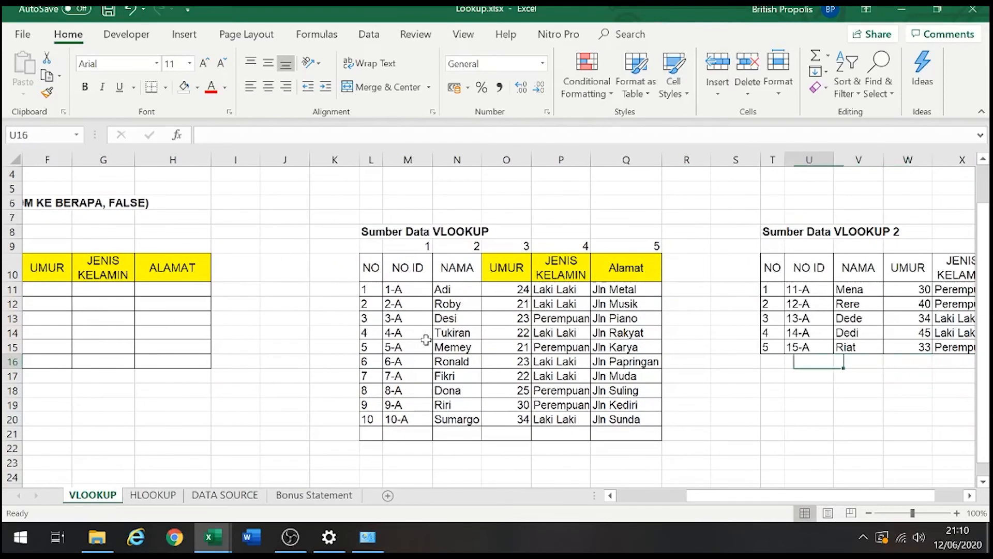
pyautogui.press('Up')
pyautogui.hotkey('shift', 'Right')
pyautogui.hotkey('shift', 'Right')
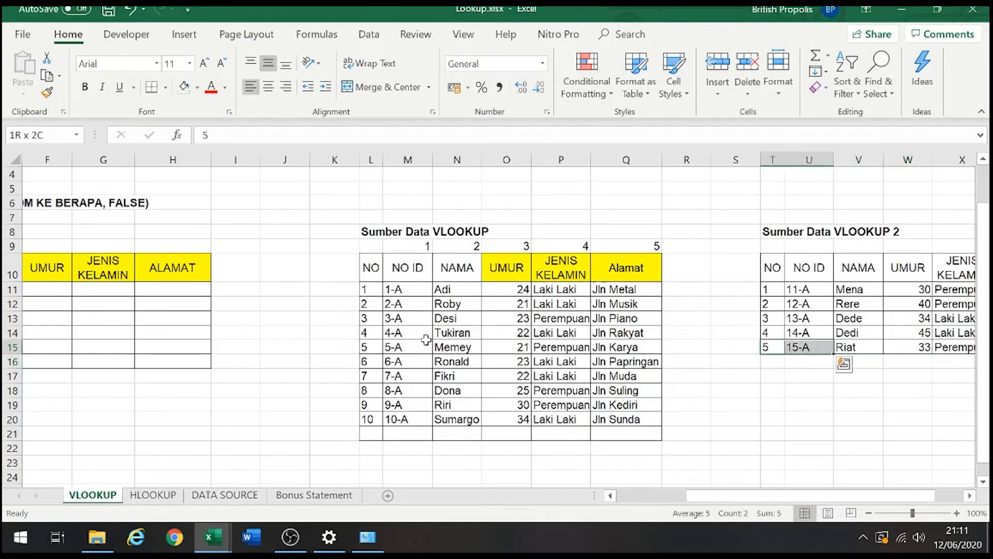
pyautogui.hotkey('ctrl', 'c')
pyautogui.hotkey('ctrl', 'Left')
pyautogui.hotkey('ctrl', 'Left')
pyautogui.hotkey('ctrl', 'Left')
pyautogui.hotkey('ctrl', 'Left')
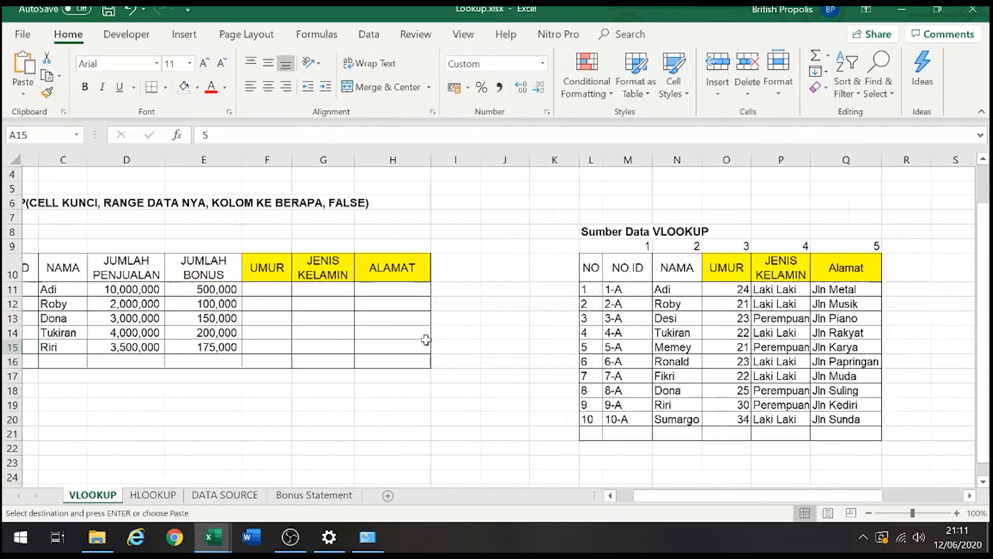
pyautogui.press('Down')
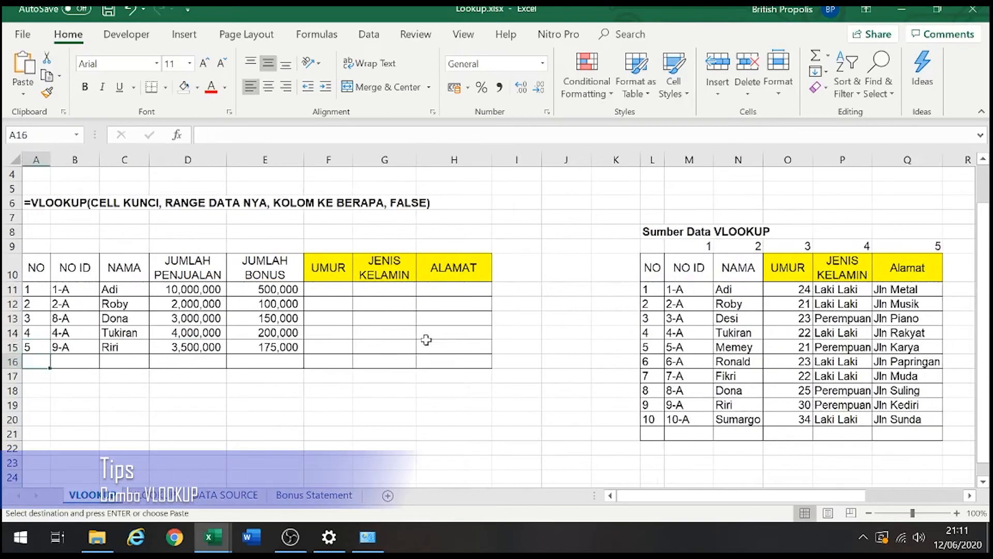
pyautogui.hotkey('ctrl', 'v')
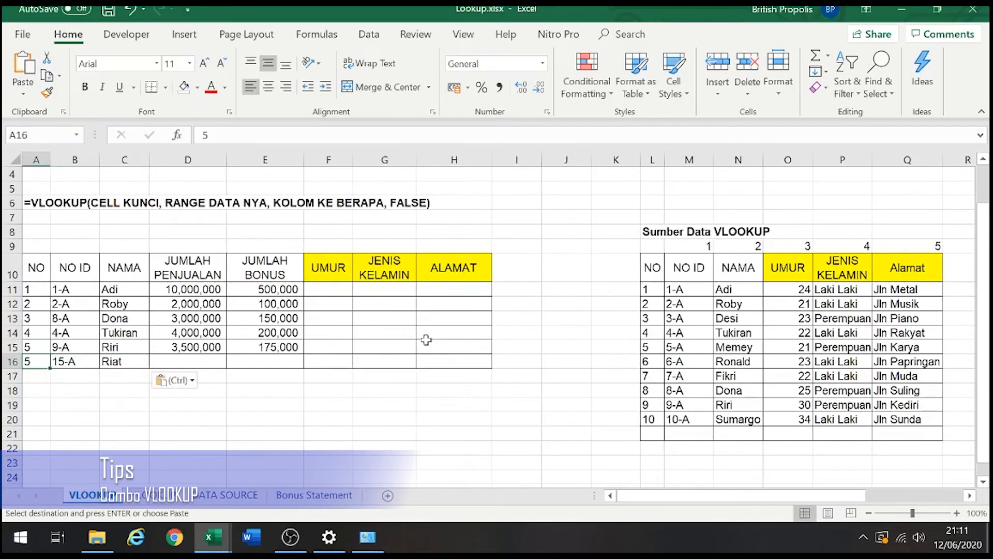
# Step: Set the NO in row 16 to 6, its JUMLAH PENJUALAN to 4,000,000 and its JUMLAH BONUS to 200,000
pyautogui.write('6')
pyautogui.press('Tab')
pyautogui.press('Tab')
pyautogui.press('Tab')
pyautogui.write('4')
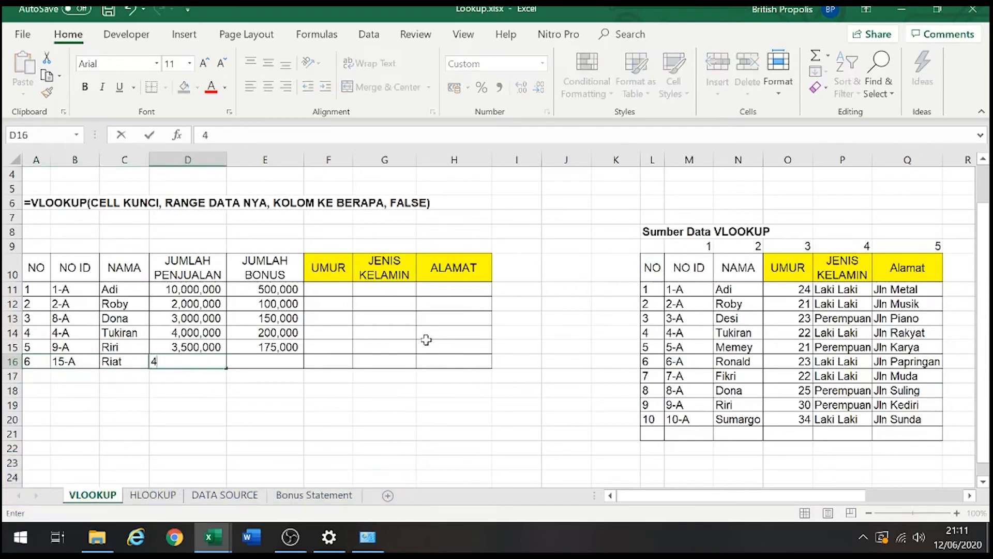
pyautogui.write(',000,000')
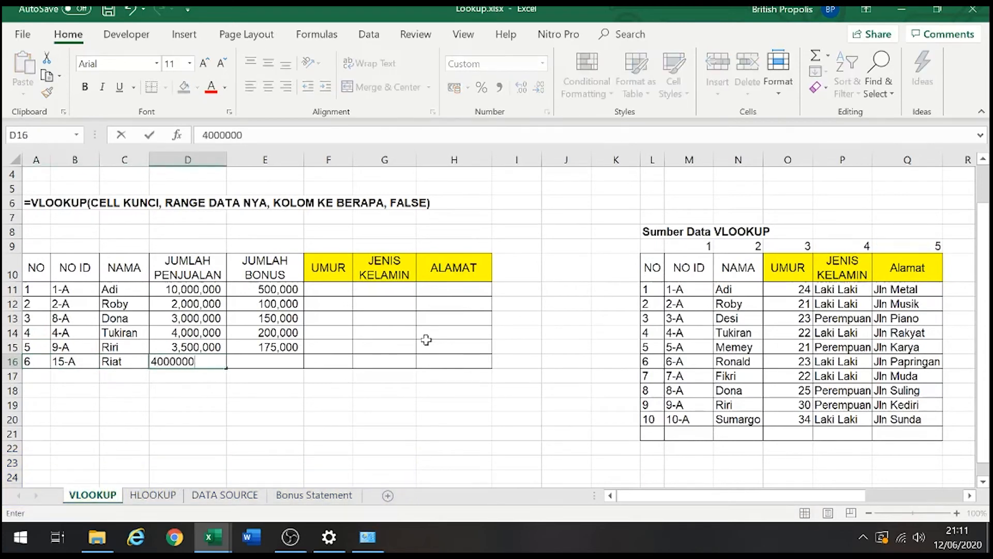
pyautogui.press('Return')
pyautogui.press('Up')
pyautogui.press('Tab')
pyautogui.write('200000')
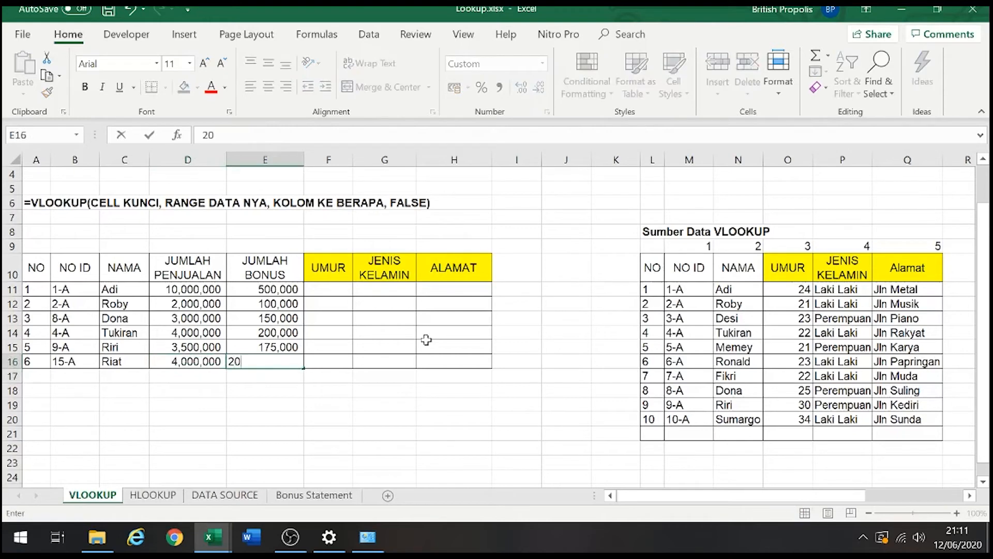
pyautogui.press('Return')
pyautogui.press('Up')
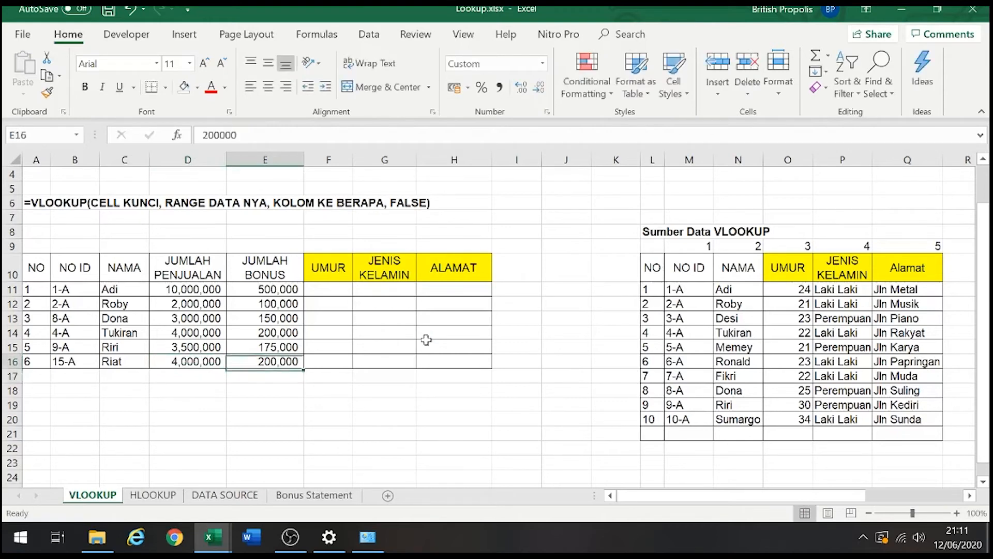
# Step: Examine the NO ID in row 16 and compare the records in the Sumber Data VLOOKUP and Sumber Data VLOOKUP 2 tables
pyautogui.press('Tab')
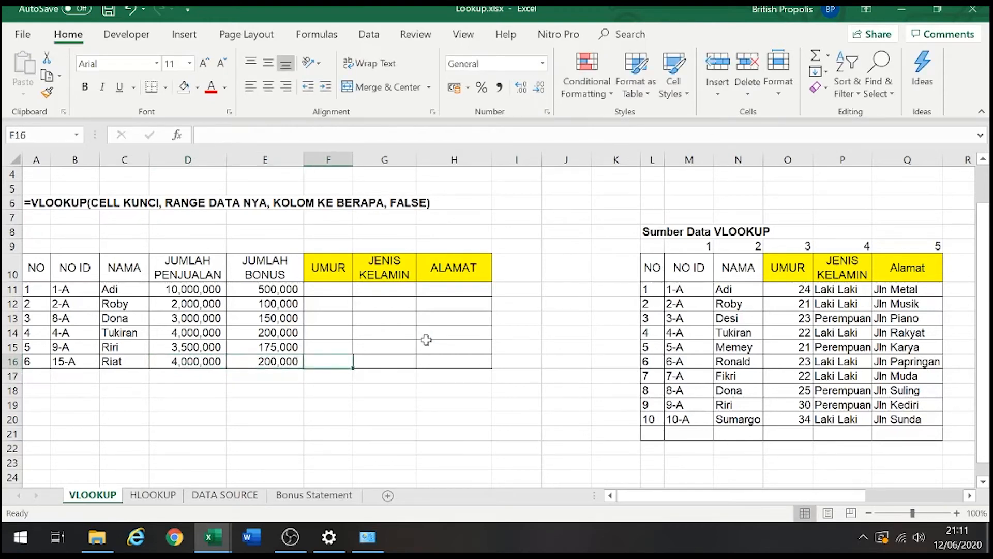
pyautogui.press('Left')
pyautogui.press('Left')
pyautogui.press('Left')
pyautogui.press('Left')
pyautogui.press('Left')
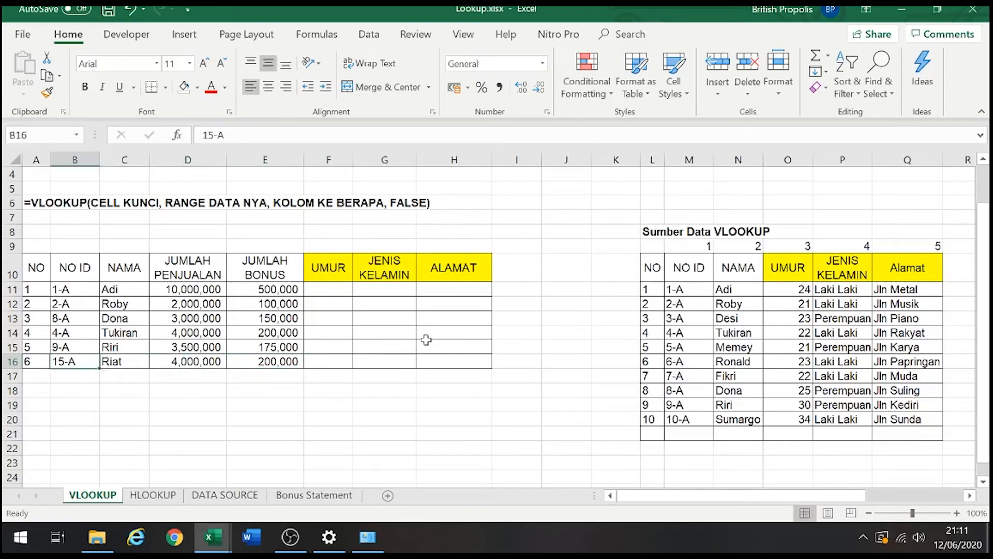
pyautogui.press('Right')
pyautogui.moveTo(653, 269); pyautogui.dragTo(906, 420)
pyautogui.moveTo(837, 496); pyautogui.dragTo(963, 494)
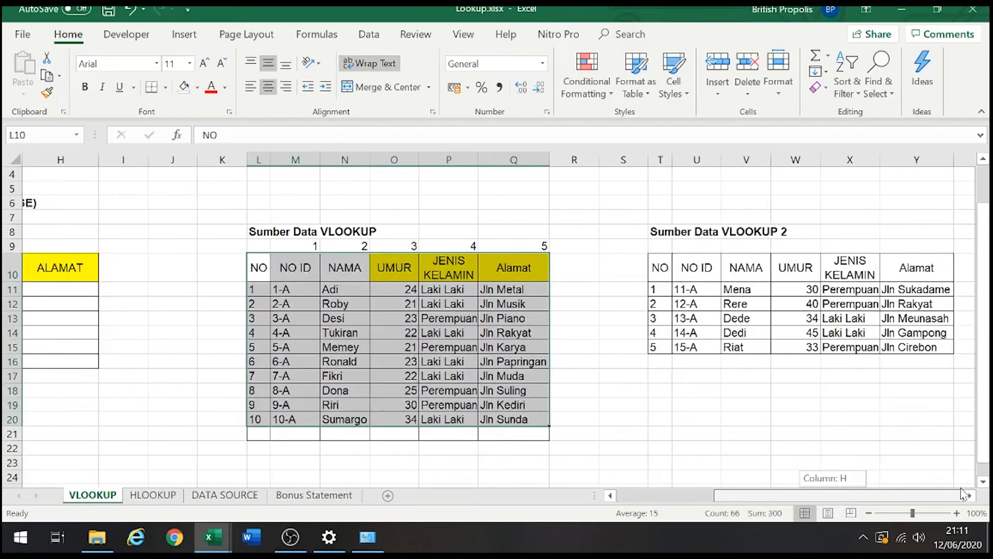
pyautogui.moveTo(665, 266); pyautogui.dragTo(932, 355)
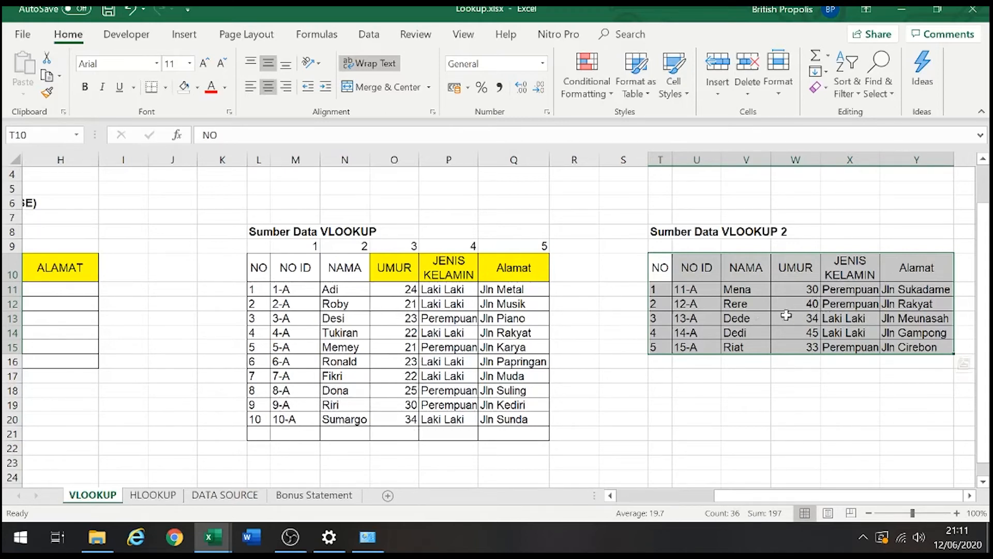
pyautogui.scroll(-1, 548, 317)
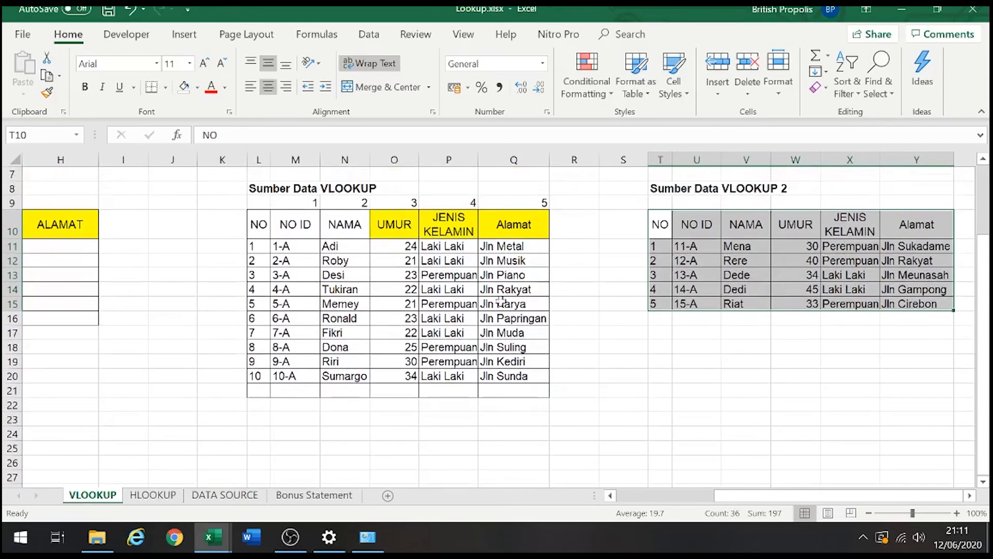
pyautogui.scroll(-18, 539, 293)
pyautogui.scroll(20, 383, 317)
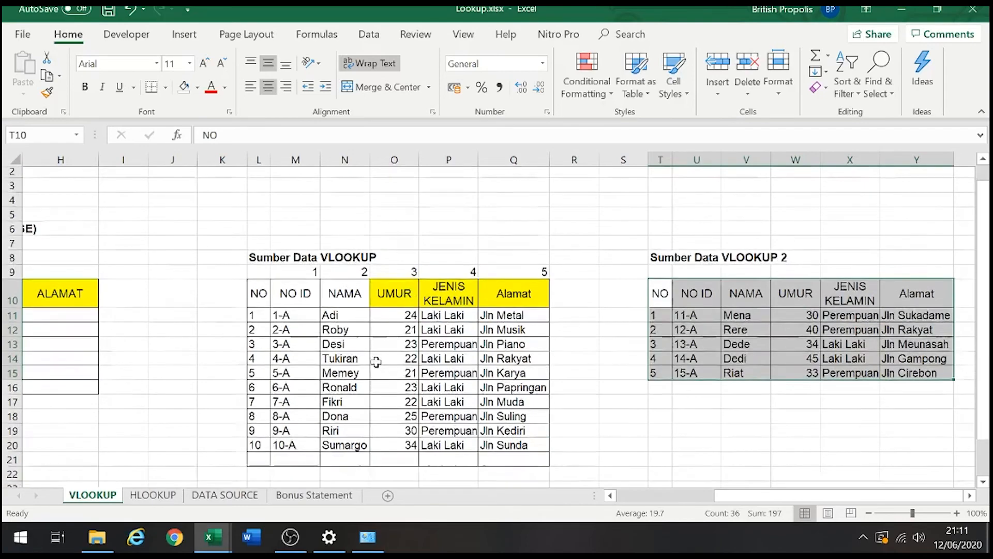
pyautogui.scroll(-2, 376, 362)
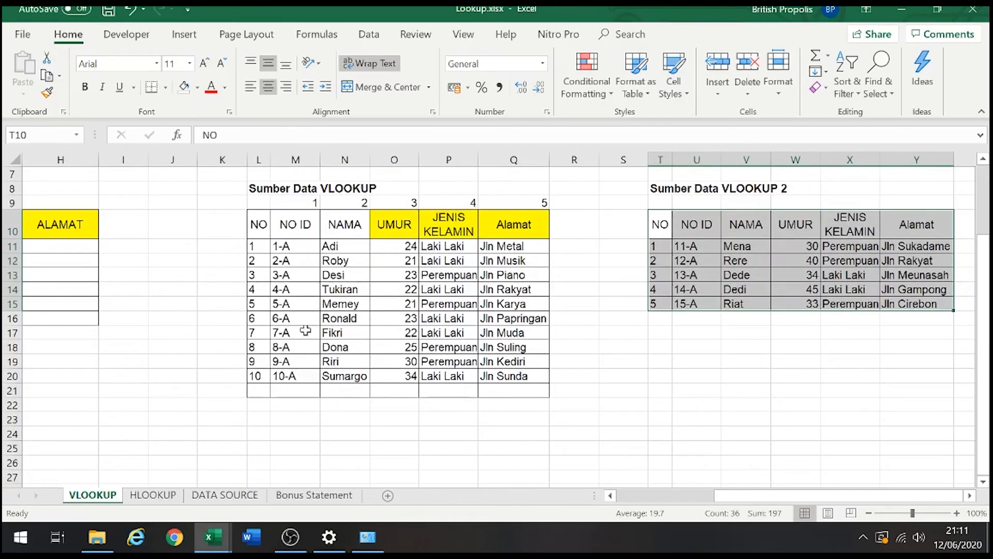
pyautogui.moveTo(737, 487); pyautogui.dragTo(639, 486)
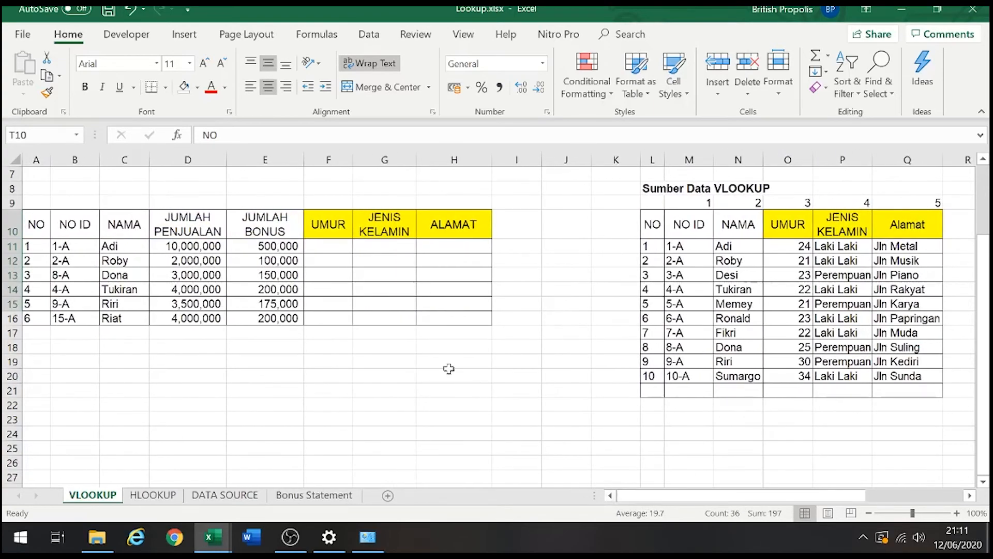
# Step: Begin a VLOOKUP formula in UMUR cell F16 with the NO ID in B16 as the lookup value
pyautogui.click(337, 319)
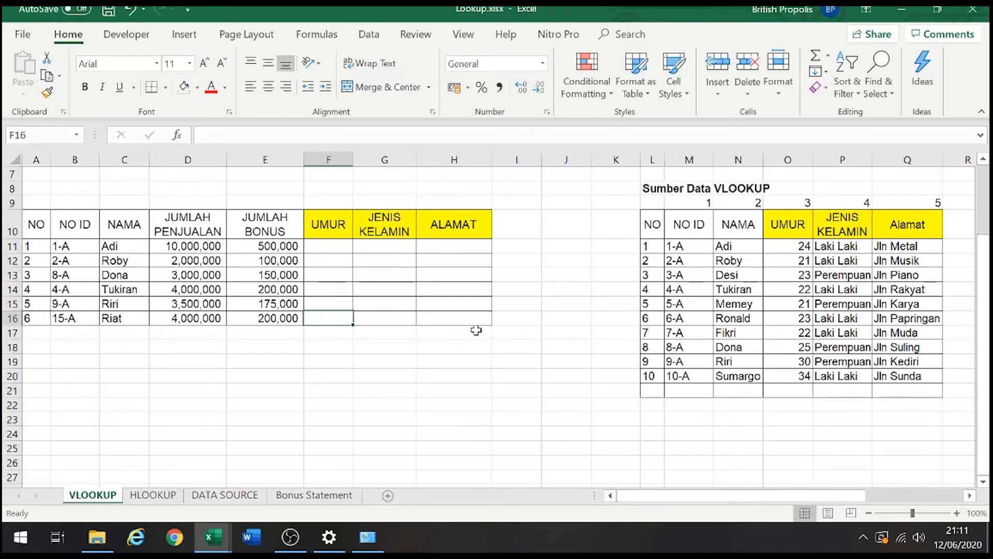
pyautogui.write('=v')
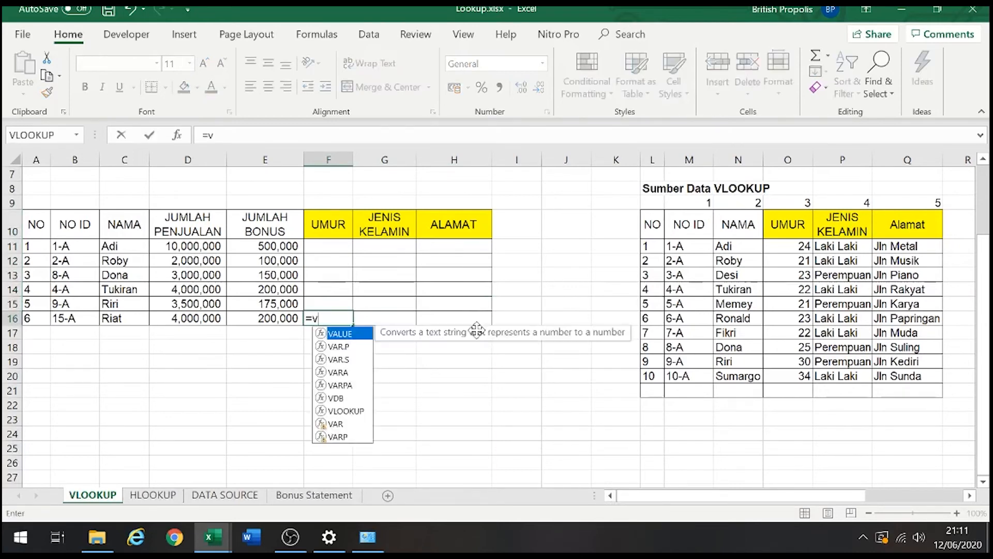
pyautogui.write('lookup(')
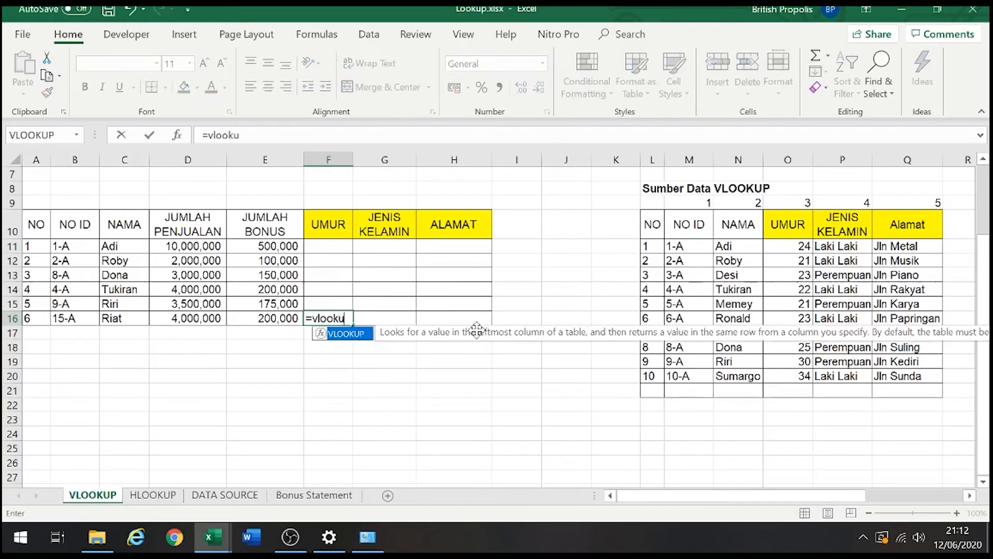
pyautogui.press('Left')
pyautogui.press('Left')
pyautogui.press('Left')
pyautogui.press('Left')
pyautogui.write(',')
# Step: Complete the F16 formula's arguments with table array M11:Q20 from the first source table, column index 3 and FALSE
pyautogui.press('Right')
pyautogui.press('Right')
pyautogui.press('Right')
pyautogui.press('Right')
pyautogui.press('Right')
pyautogui.press('Right')
pyautogui.press('Up')
pyautogui.press('Up')
pyautogui.press('Up')
pyautogui.press('Up')
pyautogui.press('Up')
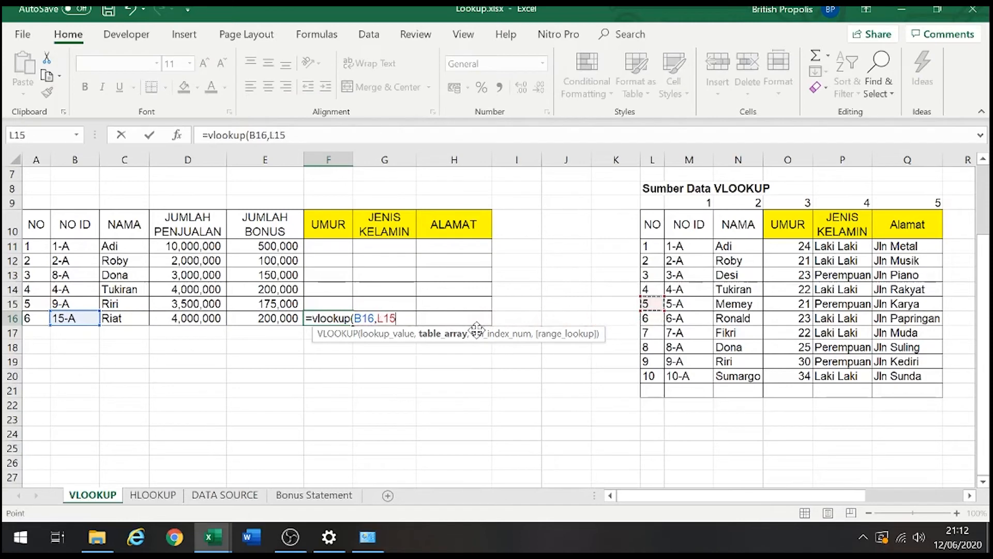
pyautogui.press('Right')
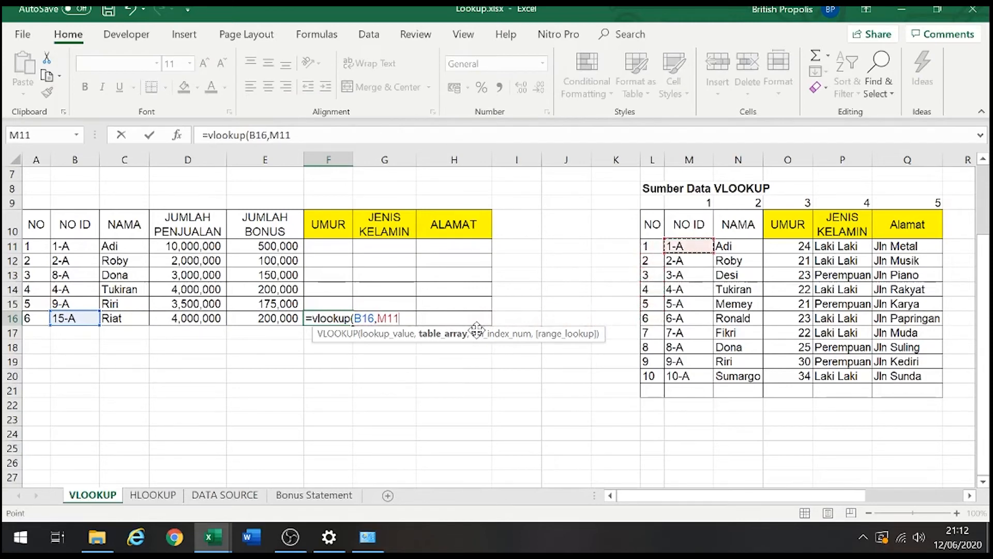
pyautogui.hotkey('shift', 'Right')
pyautogui.hotkey('shift', 'Right')
pyautogui.hotkey('shift', 'Right')
pyautogui.hotkey('shift', 'Right')
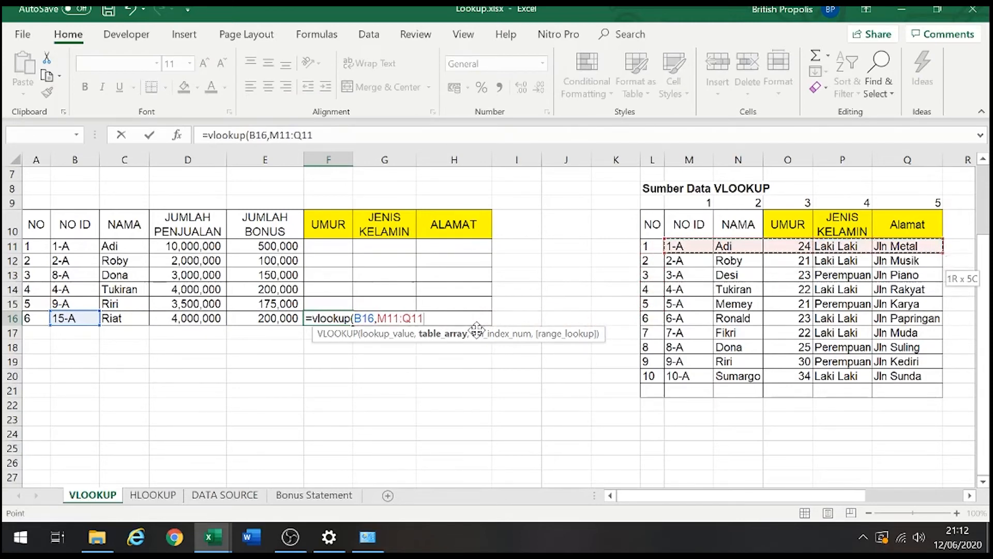
pyautogui.hotkey('shift', 'Down')
pyautogui.hotkey('shift', 'Down')
pyautogui.hotkey('shift', 'Down')
pyautogui.hotkey('shift', 'Down')
pyautogui.hotkey('shift', 'Down')
pyautogui.hotkey('shift', 'Down')
pyautogui.hotkey('shift', 'Down')
pyautogui.hotkey('shift', 'Down')
pyautogui.hotkey('shift', 'Down')
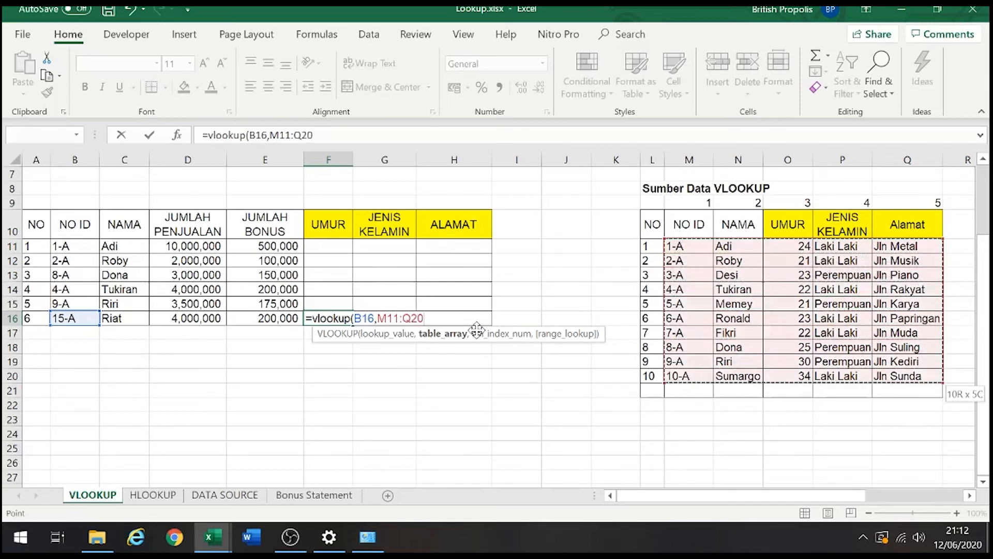
pyautogui.write(',')
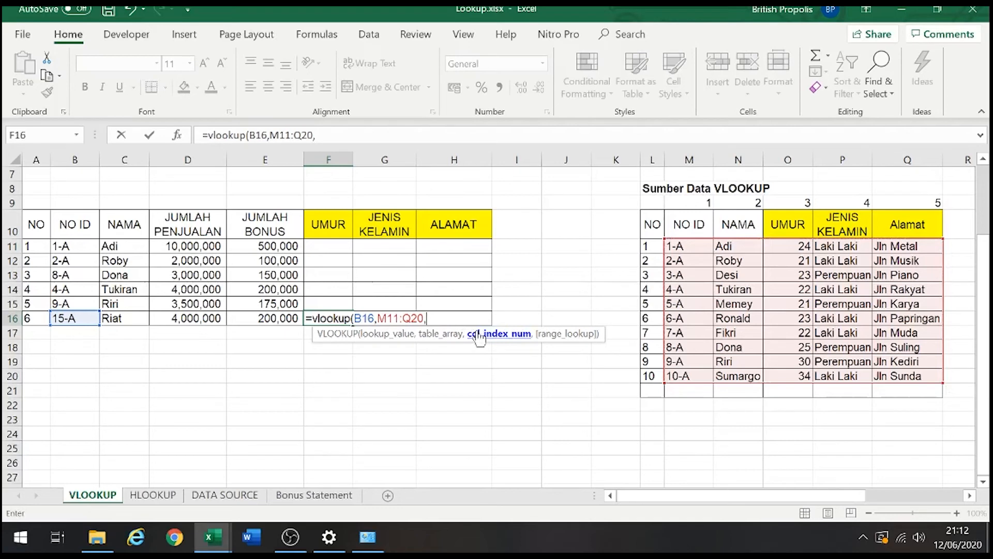
pyautogui.write(',false)')
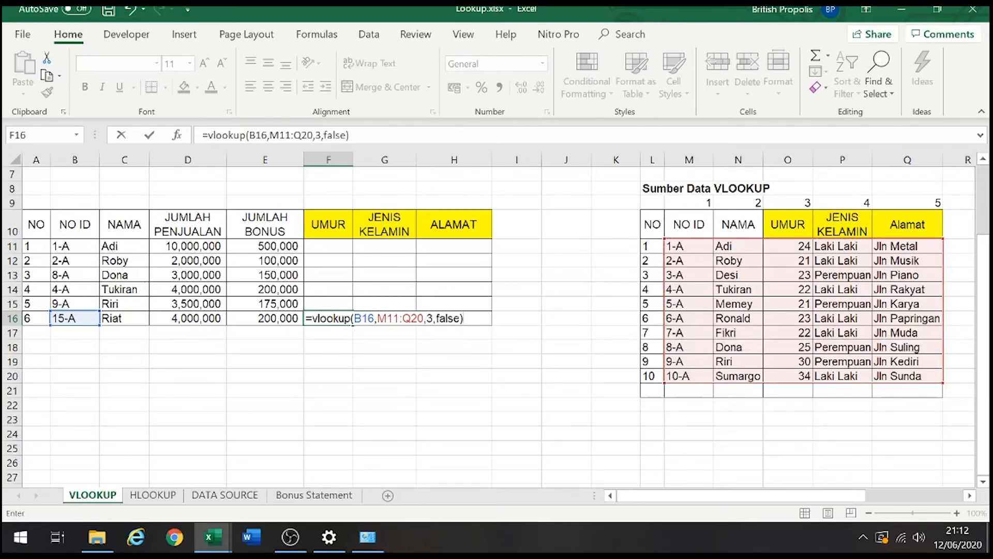
# Step: Make the table array in the F16 formula absolute as $M$11:$Q$20 and commit the formula
pyautogui.click(387, 318)
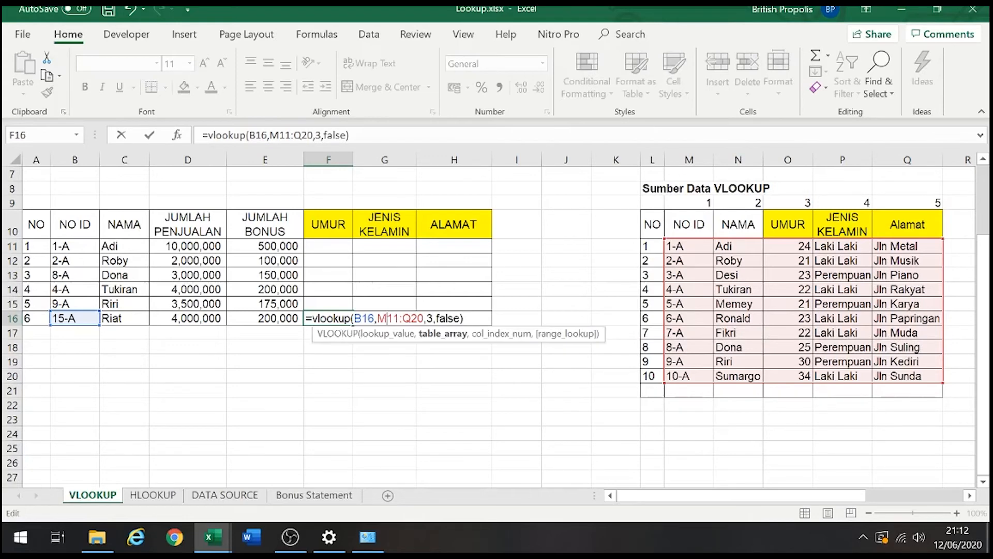
pyautogui.press('F4')
pyautogui.click(424, 320)
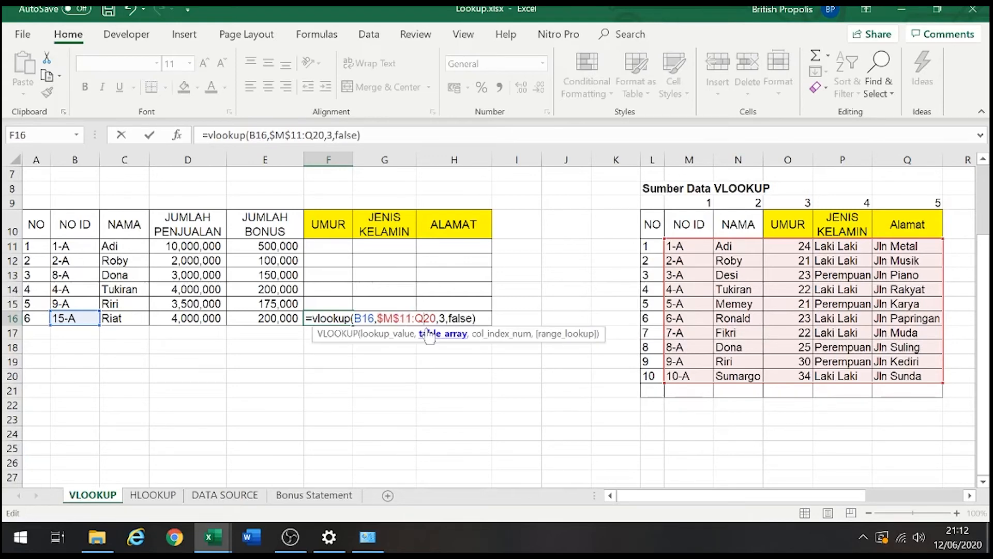
pyautogui.press('F4')
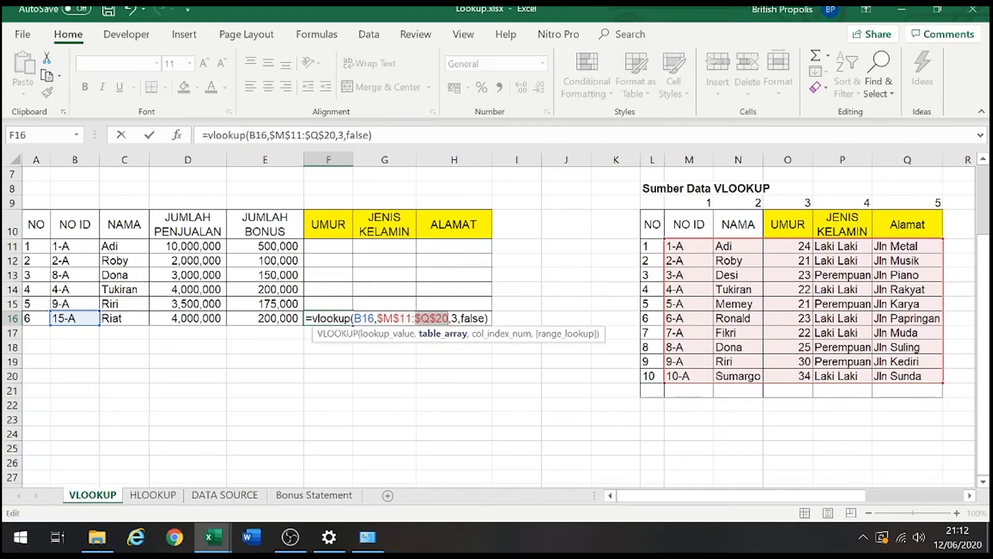
pyautogui.click(488, 320)
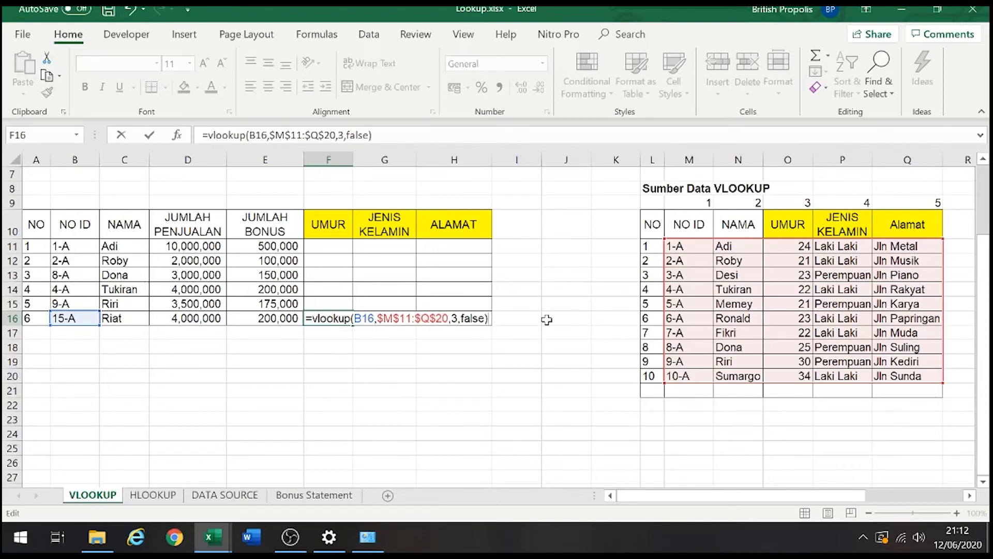
pyautogui.press('Return')
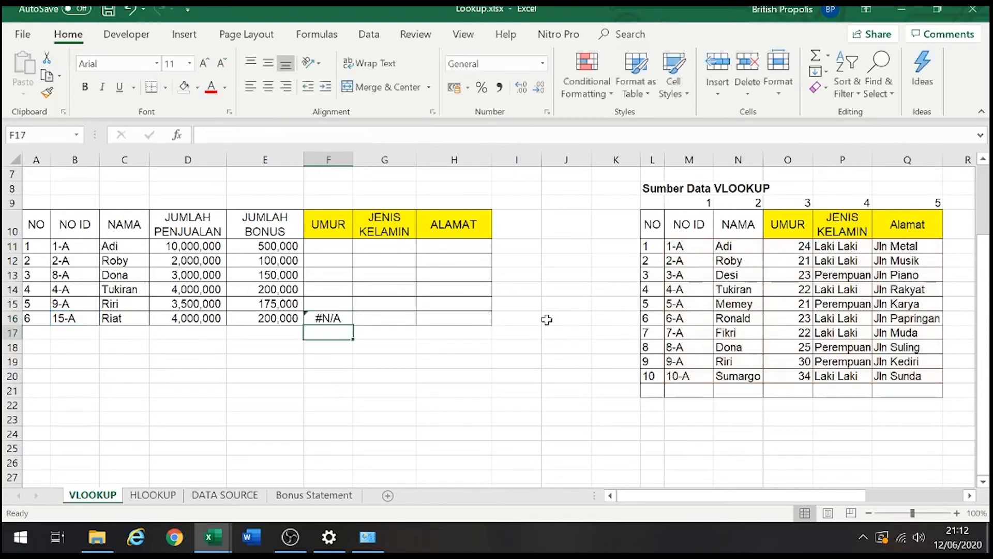
# Step: Look across row 16 from the UMUR cell through both source tables to check where the row's NO ID is stored
pyautogui.press('Up')
pyautogui.press('Right')
pyautogui.press('Right')
pyautogui.press('Right')
pyautogui.press('Right')
pyautogui.press('Right')
pyautogui.press('Right')
pyautogui.press('Right')
pyautogui.press('Right')
pyautogui.press('Right')
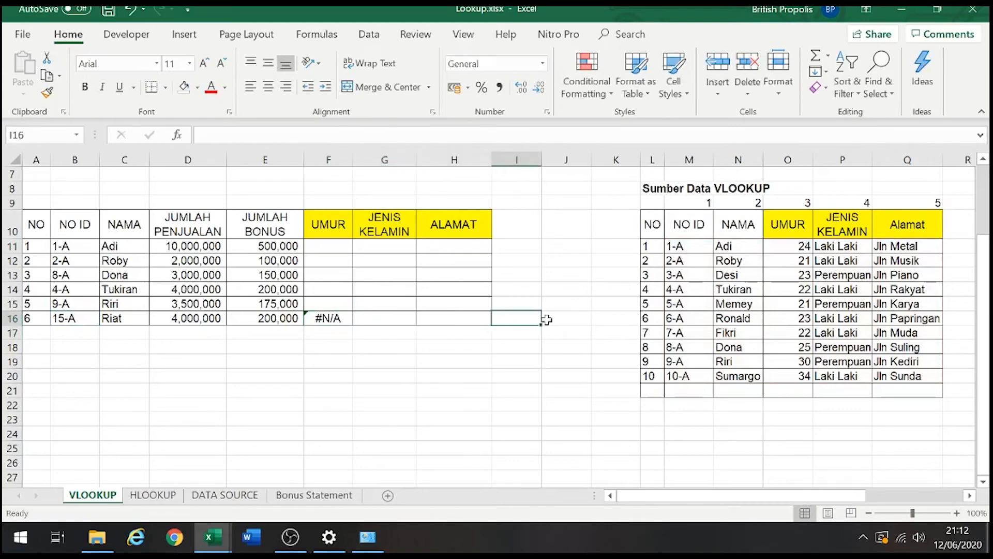
pyautogui.press('Right')
pyautogui.press('Right')
pyautogui.press('Right')
pyautogui.press('Right')
pyautogui.press('Right')
pyautogui.press('Right')
pyautogui.press('Right')
pyautogui.press('Right')
pyautogui.press('Right')
pyautogui.press('Right')
pyautogui.press('Right')
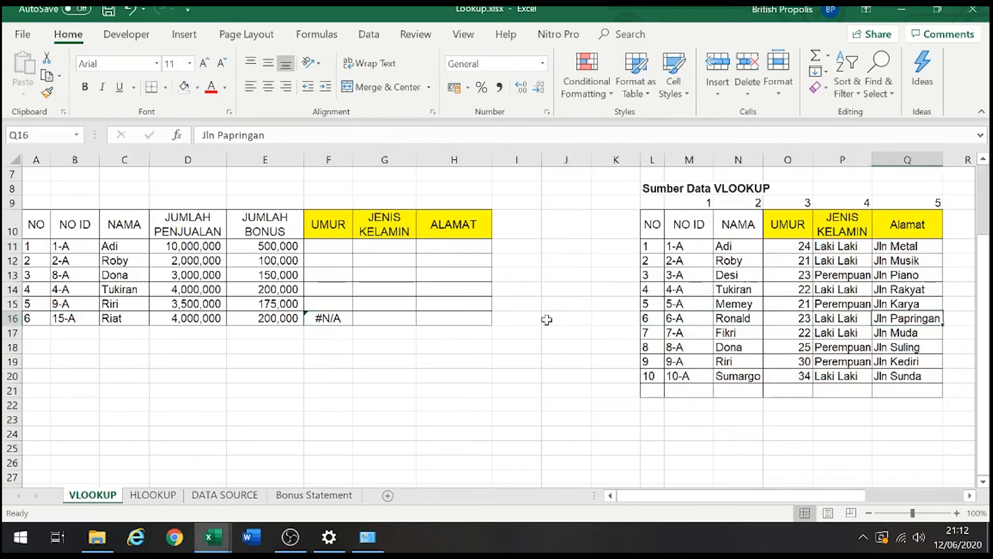
pyautogui.press('Left')
pyautogui.press('Left')
pyautogui.press('Left')
pyautogui.press('Left')
pyautogui.press('Left')
pyautogui.press('Left')
pyautogui.press('Left')
pyautogui.press('Left')
pyautogui.press('Left')
pyautogui.press('Left')
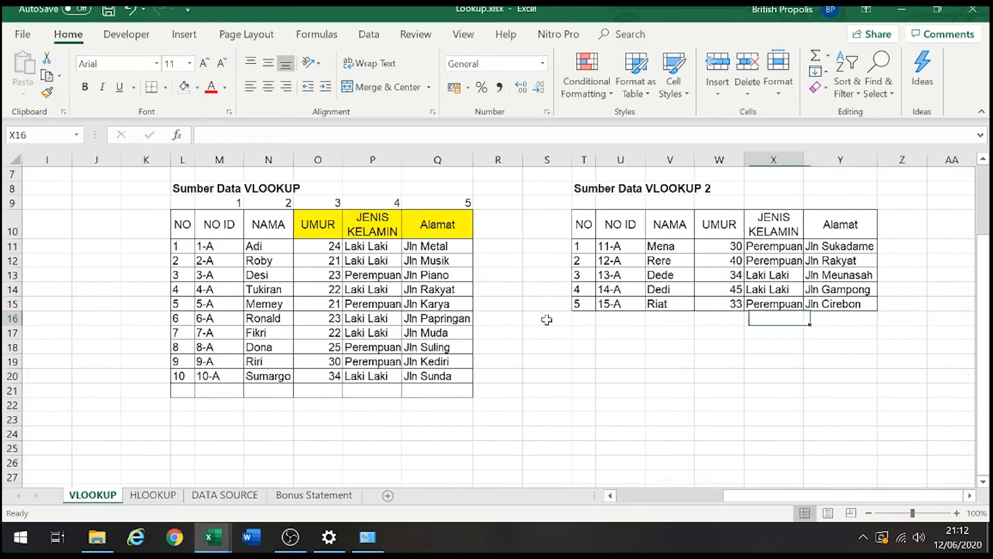
pyautogui.press('Left')
pyautogui.press('Left')
pyautogui.press('Left')
pyautogui.press('Left')
pyautogui.press('Left')
pyautogui.press('Left')
pyautogui.press('Left')
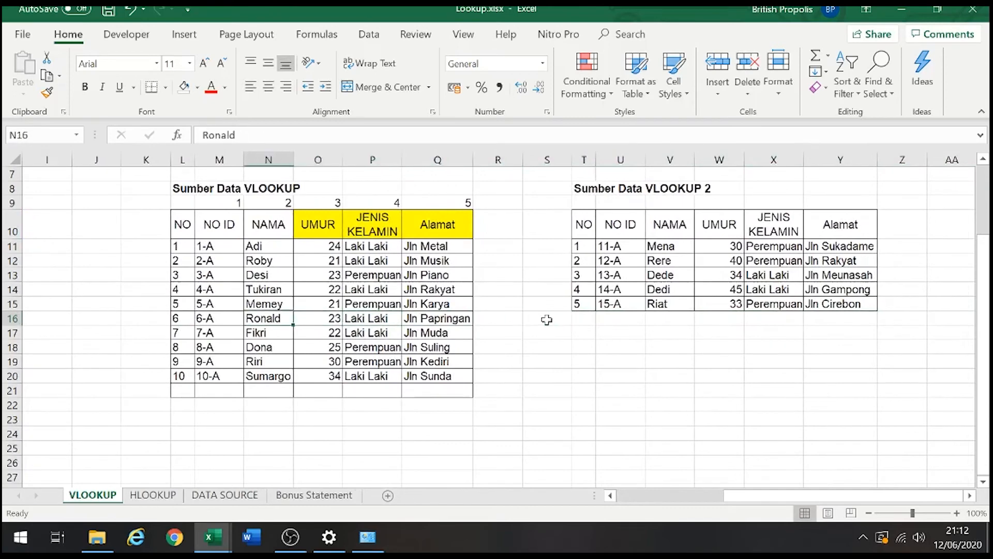
# Step: Examine the first and second source tables side by side to compare which NO ID records each one holds
pyautogui.press('Right')
pyautogui.press('Right')
pyautogui.press('Right')
pyautogui.press('Right')
pyautogui.press('Right')
pyautogui.press('Right')
pyautogui.press('Right')
pyautogui.press('Right')
pyautogui.press('Right')
pyautogui.press('Left')
pyautogui.press('Left')
pyautogui.press('Left')
pyautogui.press('Left')
pyautogui.press('Right')
pyautogui.press('Right')
pyautogui.press('Right')
pyautogui.press('Right')
pyautogui.press('Right')
pyautogui.press('Right')
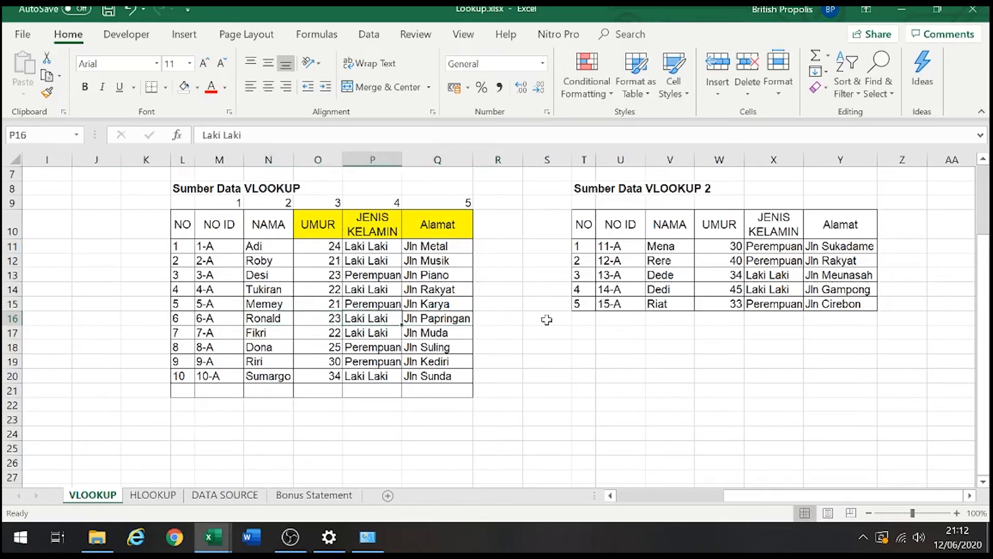
pyautogui.press('Up')
pyautogui.press('Up')
pyautogui.press('Up')
pyautogui.press('Up')
pyautogui.press('Up')
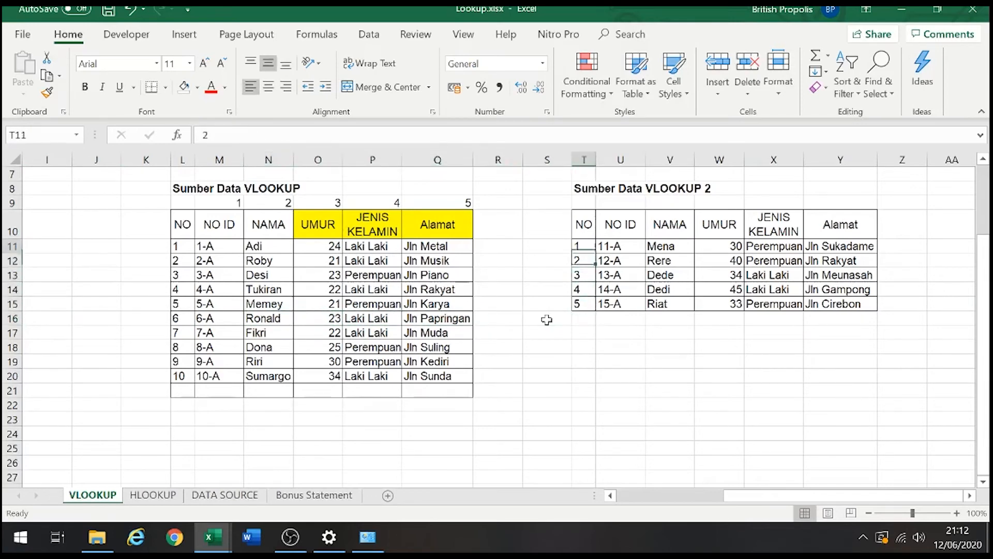
pyautogui.hotkey('ctrl', 'shift', 'Right')
pyautogui.hotkey('ctrl', 'shift', 'Down')
pyautogui.hotkey('ctrl', 'c')
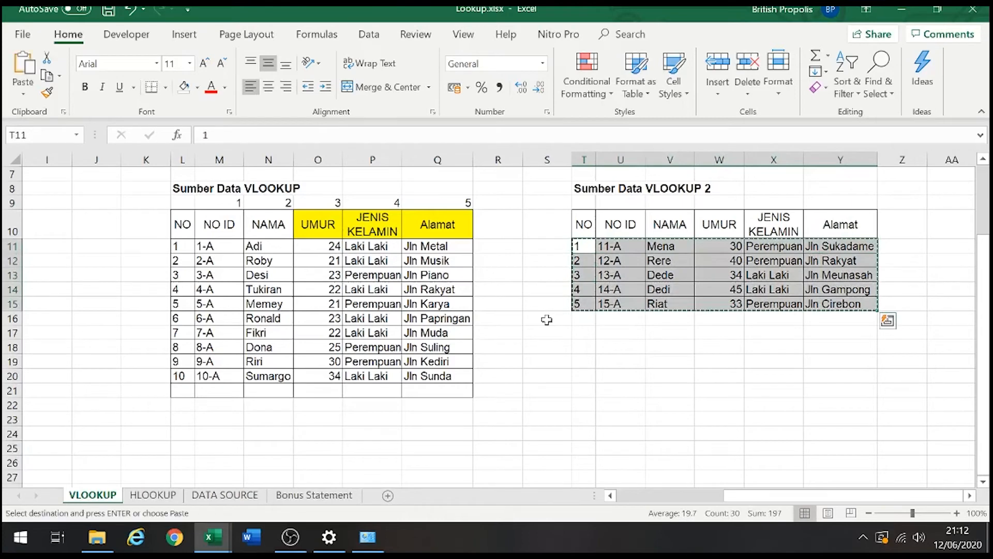
pyautogui.press('Left')
pyautogui.press('Left')
pyautogui.press('Left')
pyautogui.press('Left')
pyautogui.press('Left')
pyautogui.press('Left')
pyautogui.press('Left')
pyautogui.press('Left')
pyautogui.press('Down')
pyautogui.press('Down')
pyautogui.press('Down')
pyautogui.press('Down')
pyautogui.press('Down')
pyautogui.press('Down')
pyautogui.press('Down')
pyautogui.press('Down')
pyautogui.press('Down')
pyautogui.press('Down')
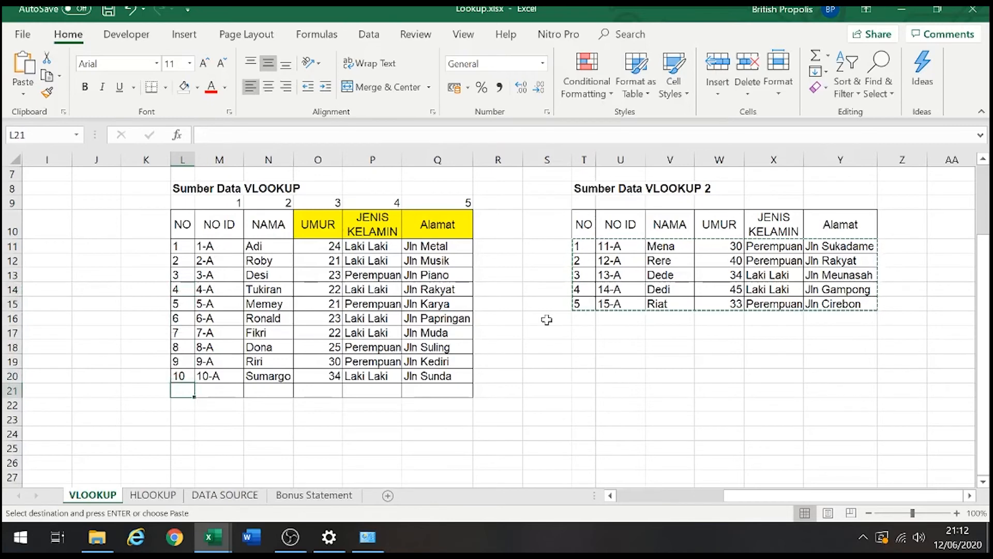
pyautogui.press('Left')
pyautogui.press('Left')
pyautogui.press('Right')
pyautogui.press('Right')
pyautogui.press('Left')
pyautogui.press('Left')
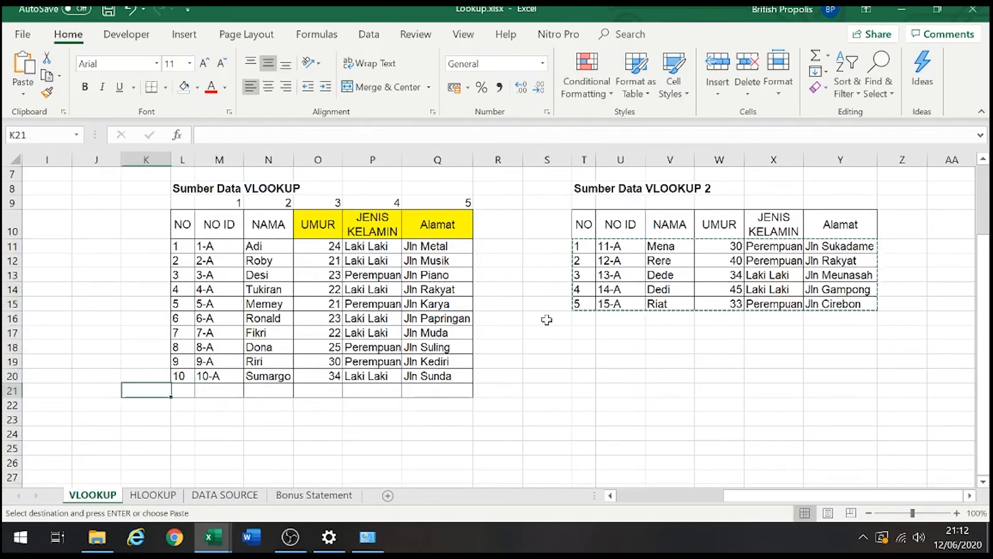
pyautogui.press('Right')
pyautogui.press('Right')
pyautogui.press('Escape')
# Step: Wrap the existing VLOOKUP in UMUR cell F16 in an IFERROR function, ready for its value_if_error argument
pyautogui.press('Left')
pyautogui.press('Left')
pyautogui.press('Left')
pyautogui.press('Left')
pyautogui.press('Left')
pyautogui.press('Left')
pyautogui.press('Left')
pyautogui.press('Left')
pyautogui.press('Left')
pyautogui.press('Left')
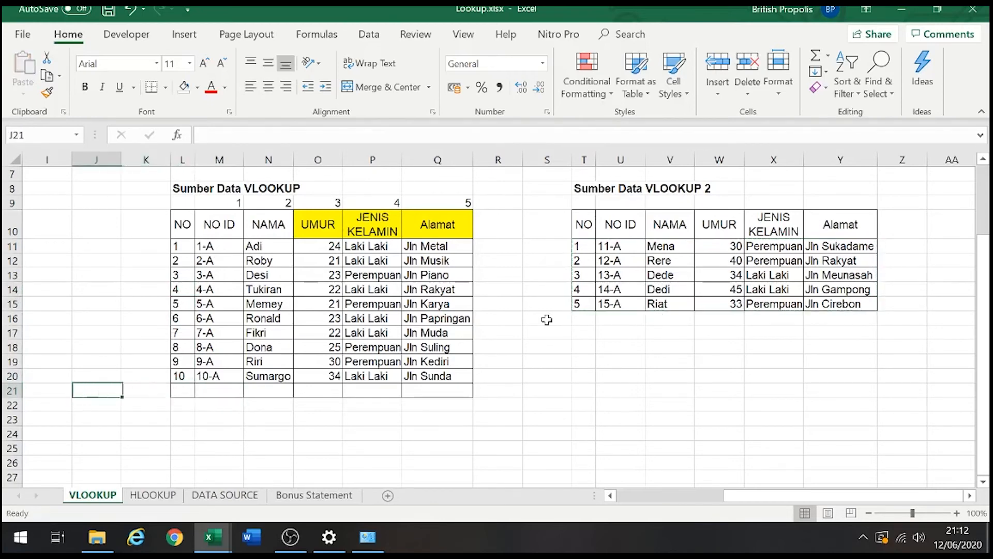
pyautogui.press('Right')
pyautogui.press('Right')
pyautogui.press('Right')
pyautogui.press('Right')
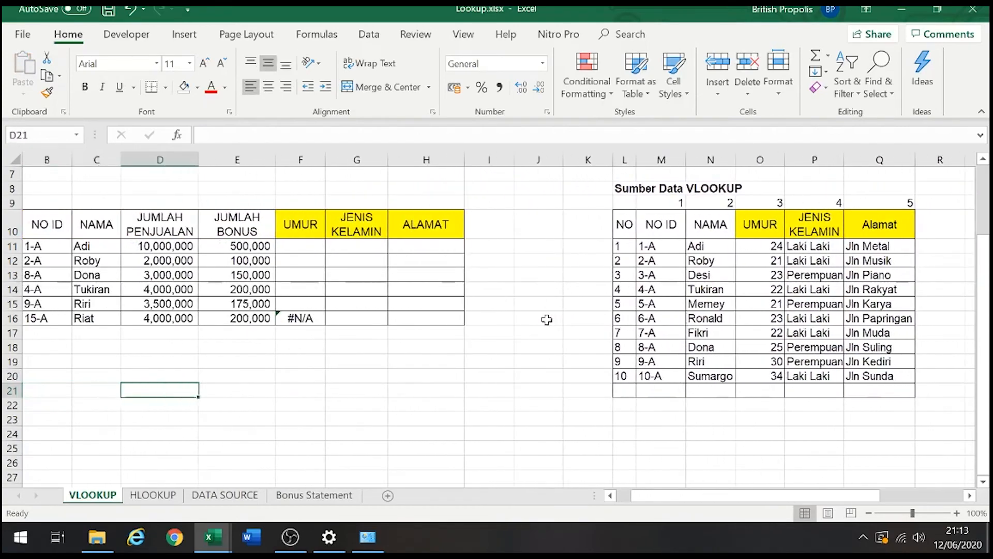
pyautogui.press('Up')
pyautogui.press('Up')
pyautogui.press('Up')
pyautogui.press('Up')
pyautogui.press('Up')
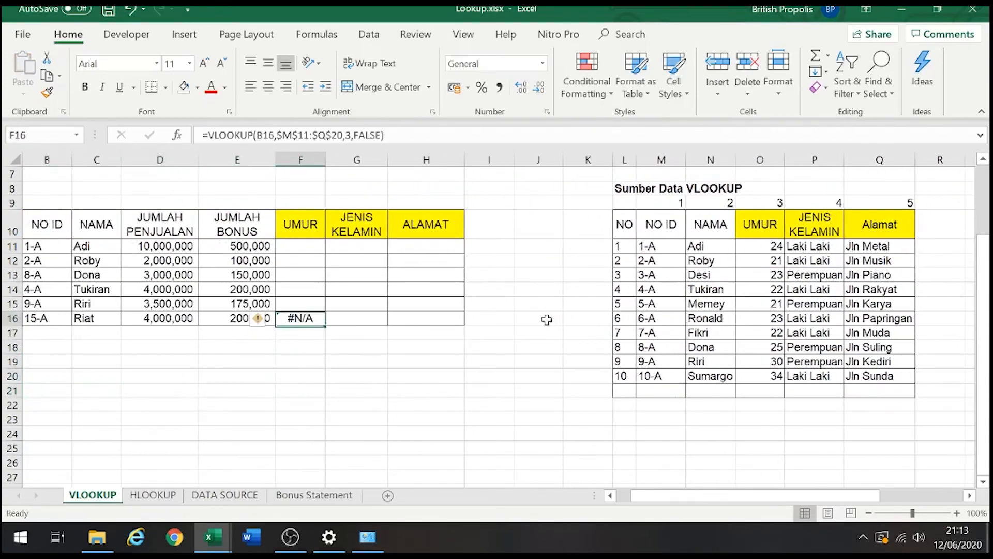
pyautogui.press('Down')
pyautogui.press('Up')
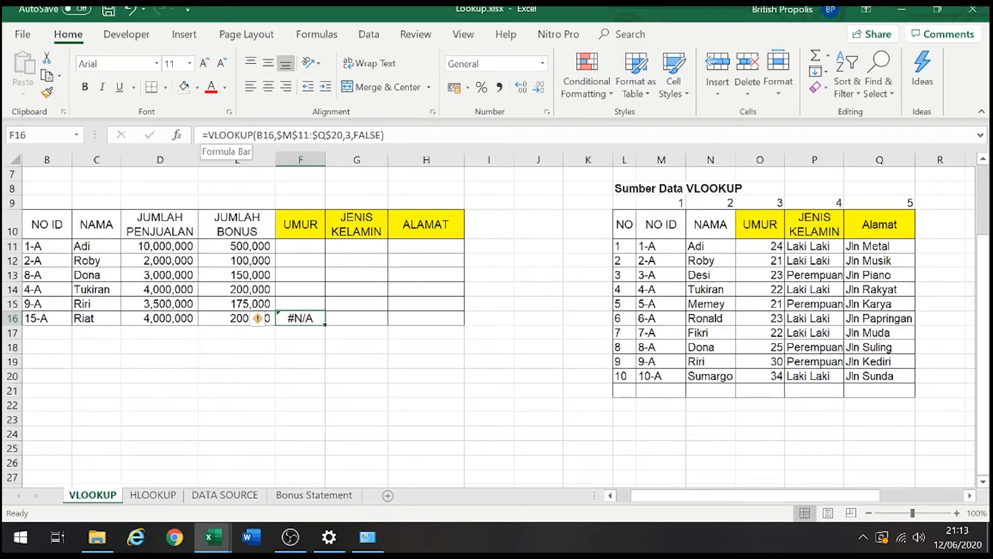
pyautogui.click(208, 135)
pyautogui.write('iferr')
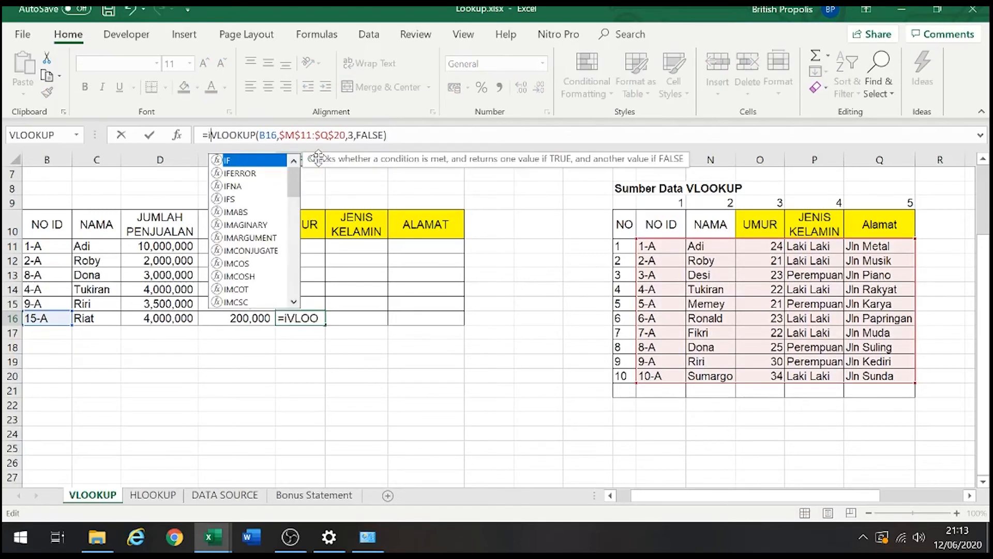
pyautogui.write('or(')
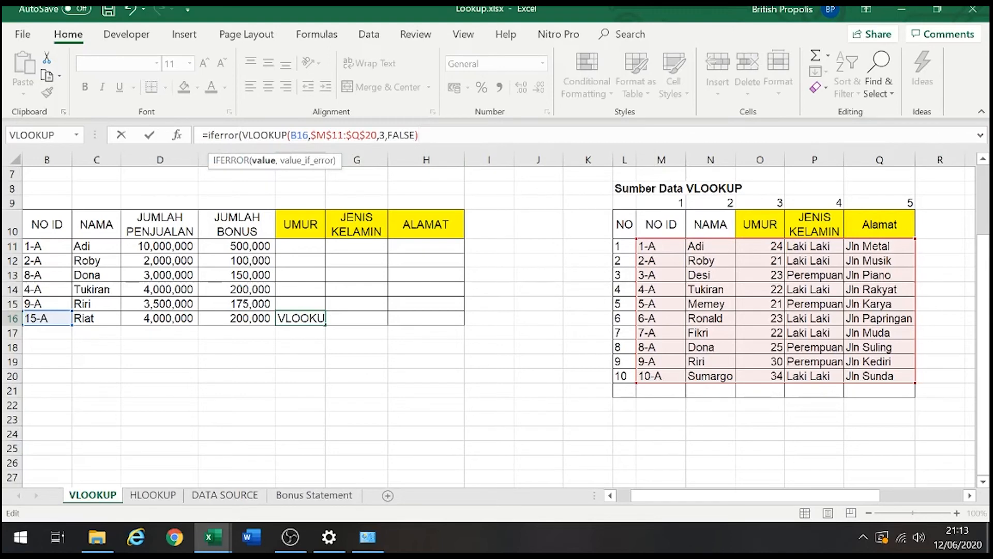
pyautogui.write(',')
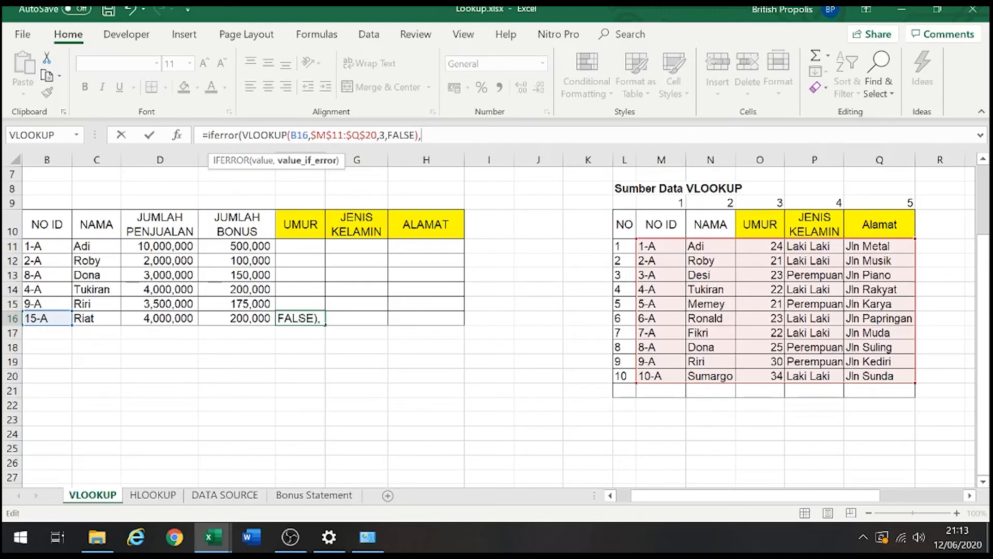
# Step: Begin a second VLOOKUP as the IFERROR fallback in F16, with the NO ID in B16 as the lookup value
pyautogui.write('vlooku')
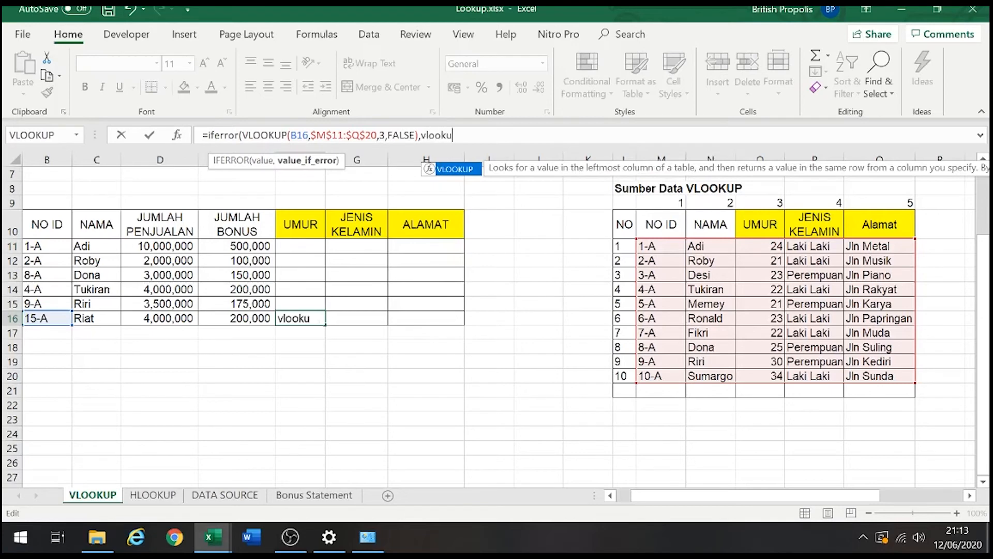
pyautogui.write('p(')
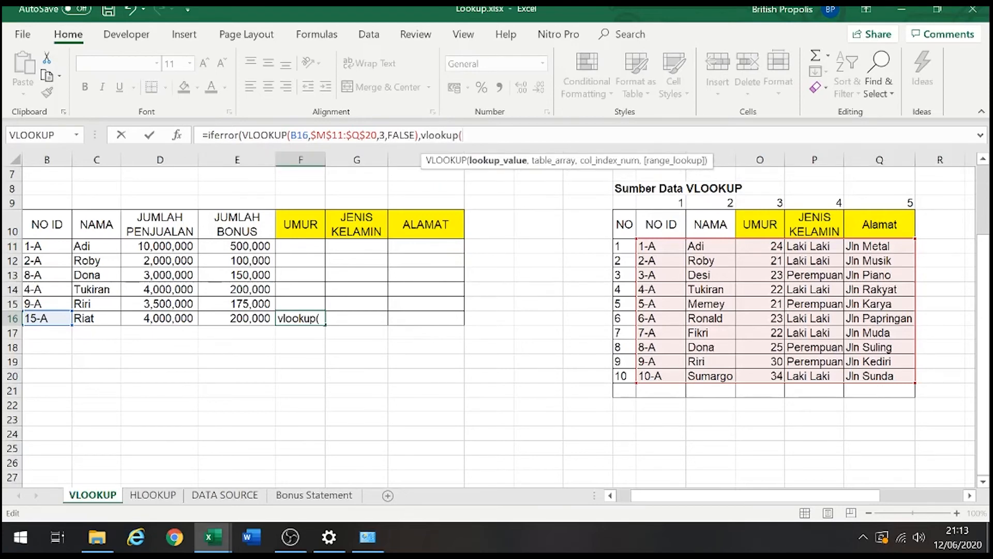
pyautogui.press('Left')
pyautogui.press('Left')
pyautogui.press('Right')
pyautogui.click(35, 317)
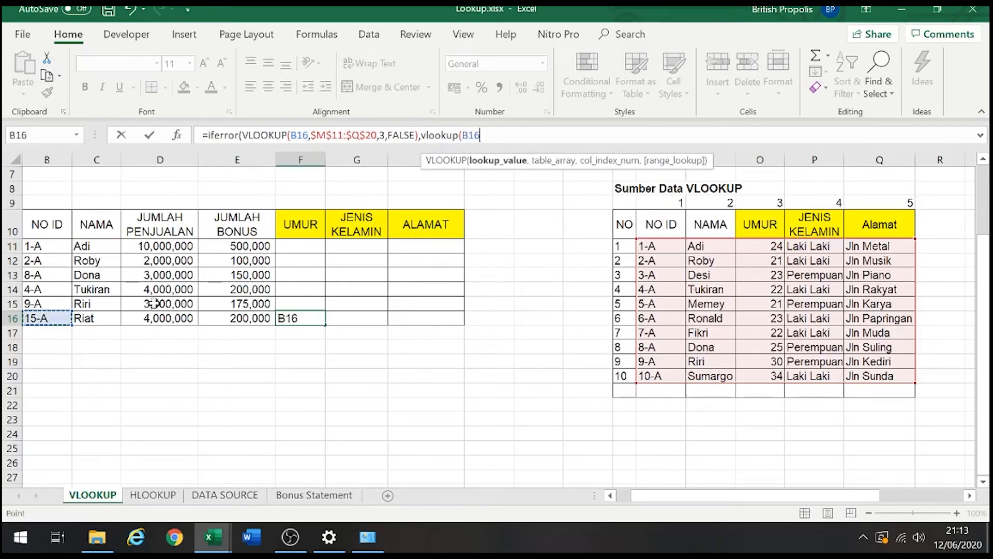
pyautogui.write(',')
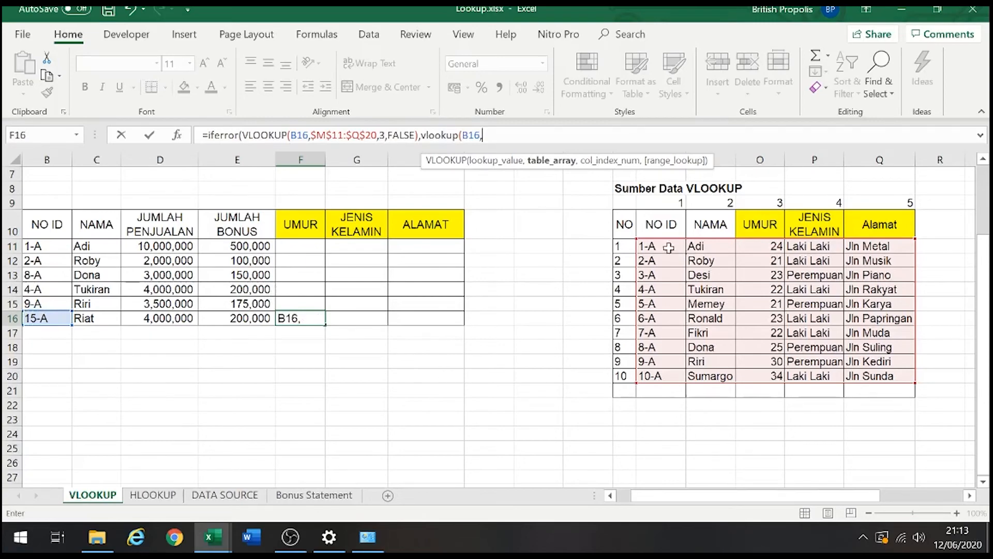
# Step: Set the second VLOOKUP's table array to the absolute range $U$11:$Y$15 from the second source table
pyautogui.moveTo(746, 495); pyautogui.dragTo(850, 498)
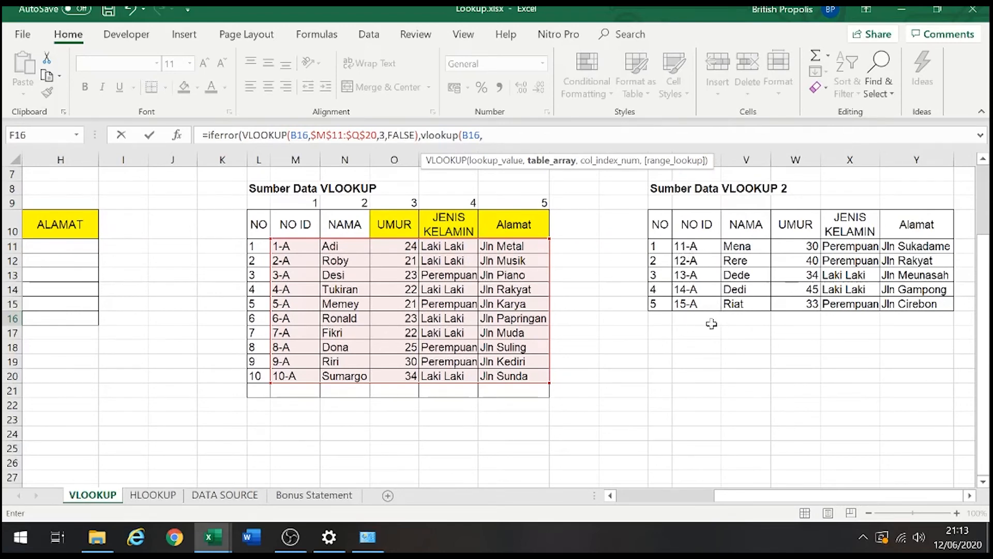
pyautogui.moveTo(697, 247); pyautogui.dragTo(910, 304)
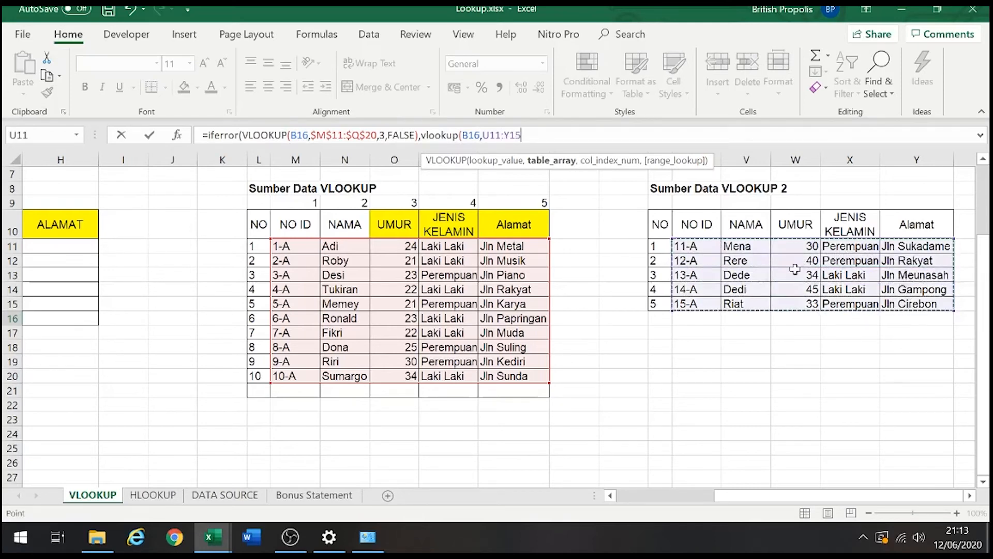
pyautogui.click(501, 144)
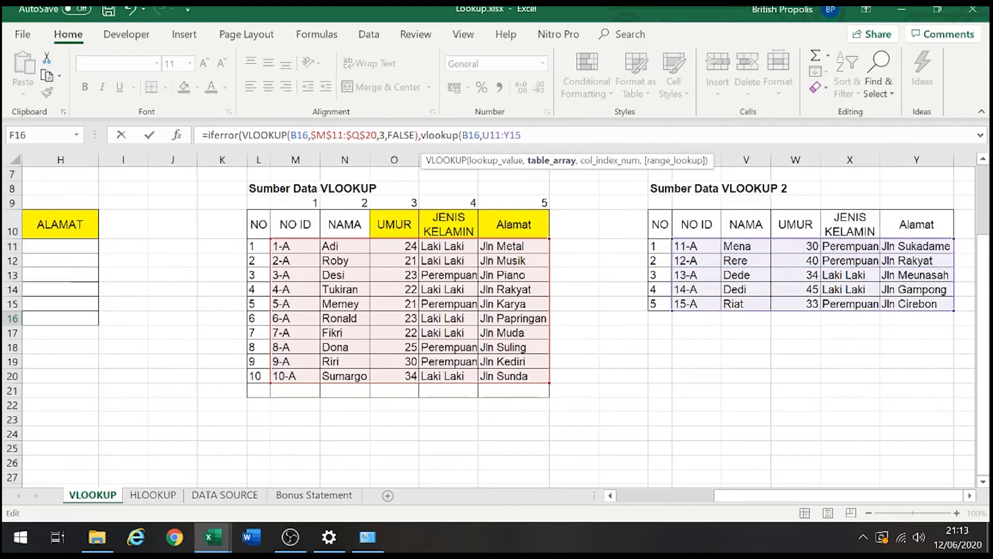
pyautogui.press('F4')
pyautogui.press('F4')
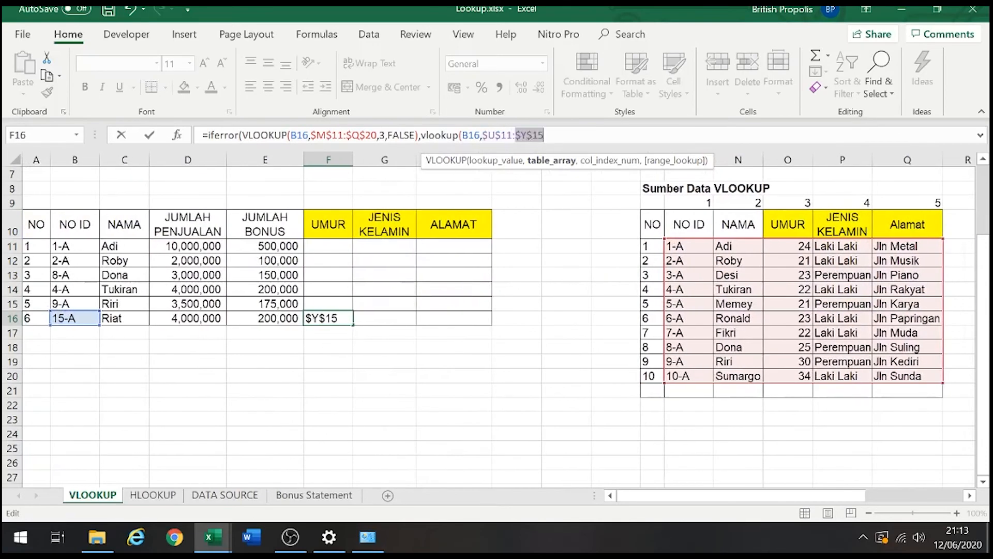
# Step: Finish the second VLOOKUP with column index 3 and FALSE, and commit the F16 formula with the proposed closing-parenthesis correction
pyautogui.write(',')
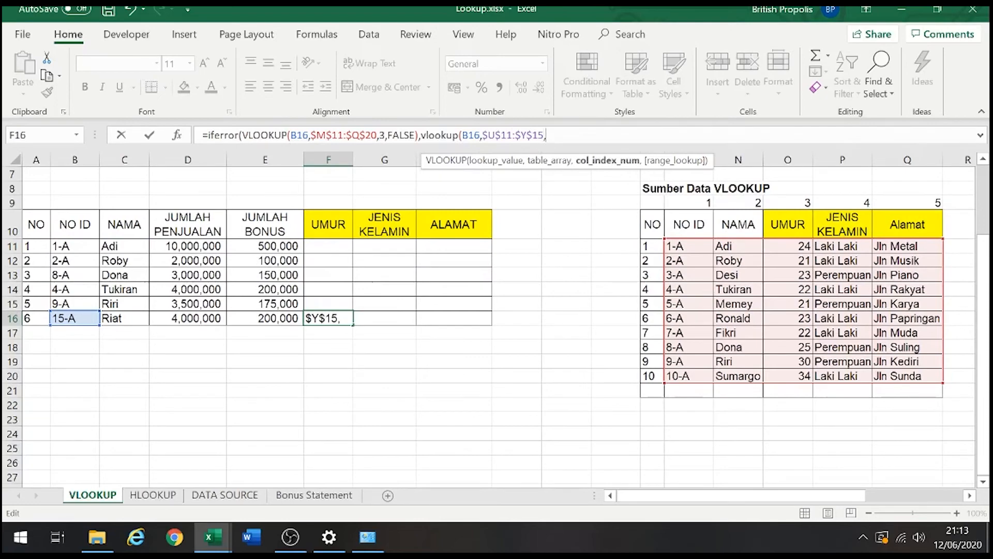
pyautogui.hscroll(4, 888, 482)
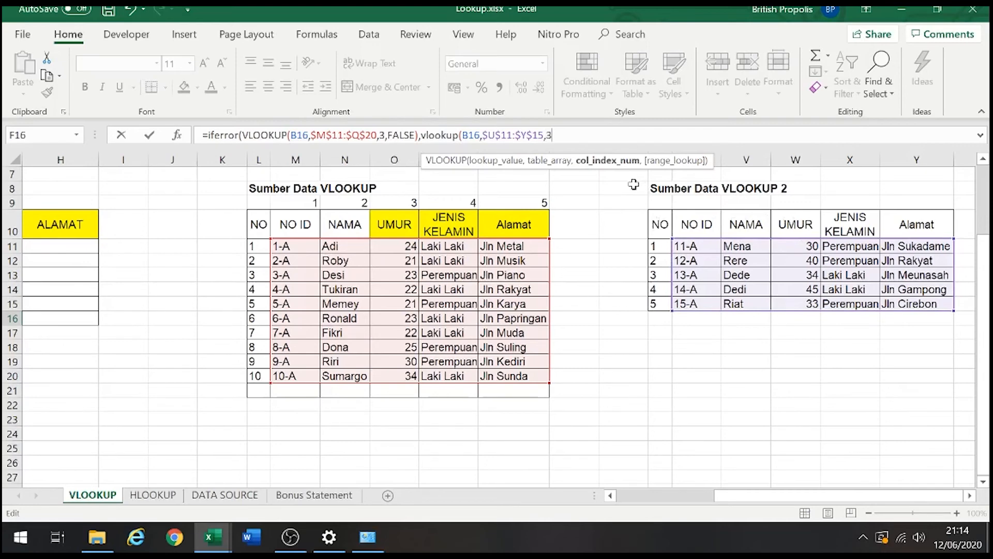
pyautogui.write(',fa')
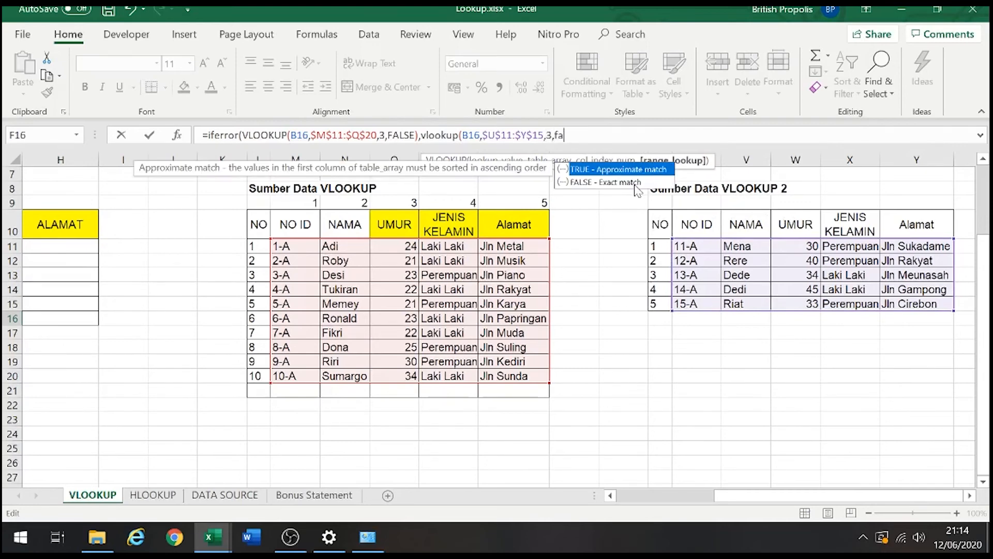
pyautogui.write('lse)')
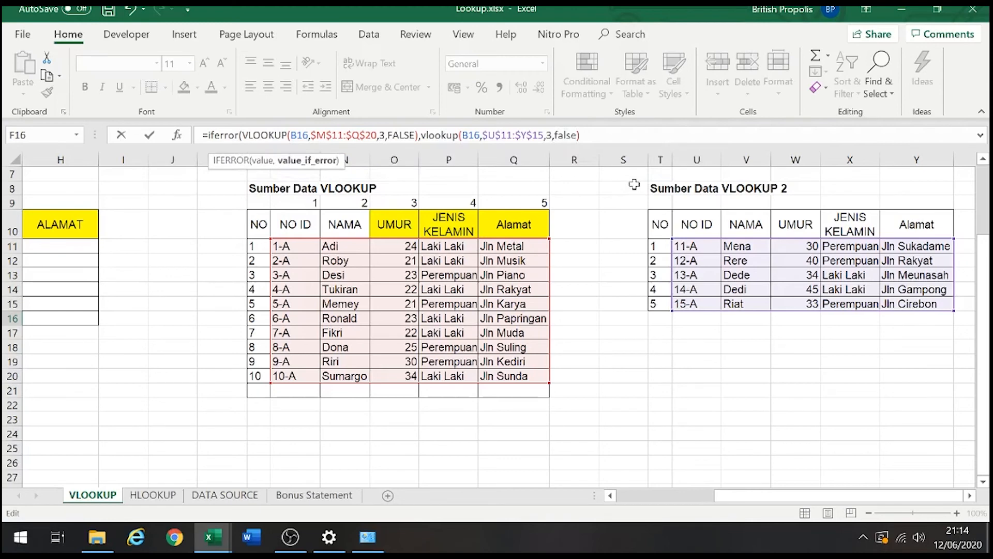
pyautogui.press('Return')
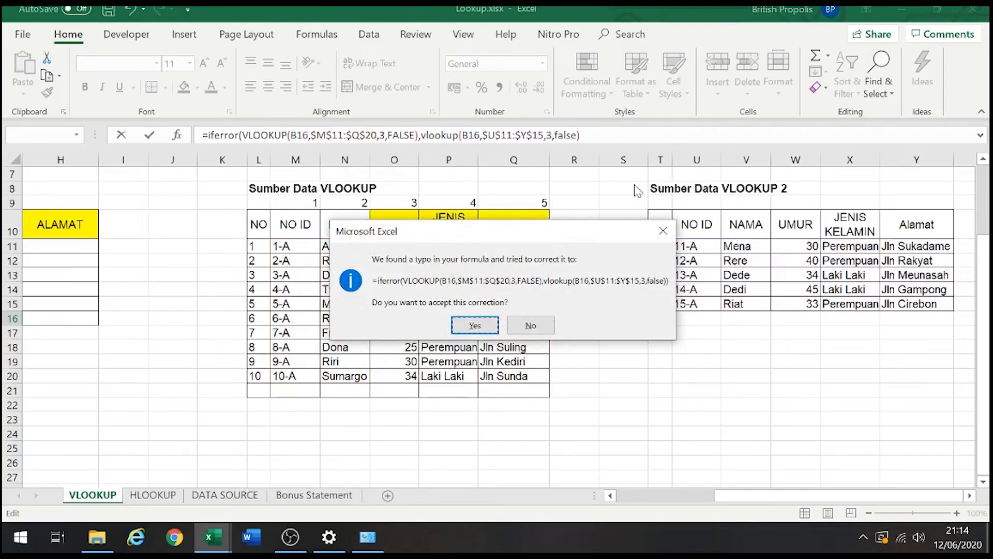
pyautogui.press('Return')
pyautogui.hscroll(-3, 635, 186)
pyautogui.press('Up')
pyautogui.press('Right')
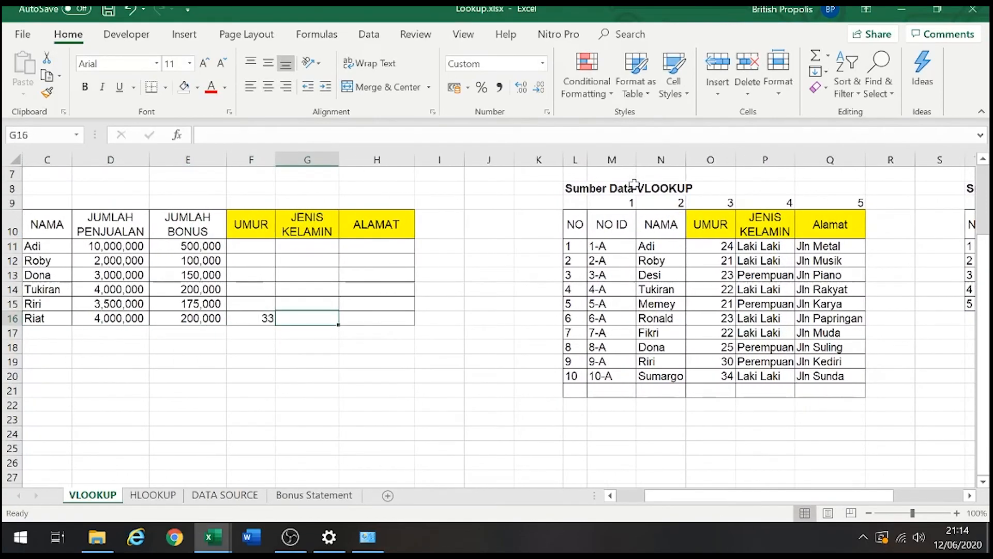
# Step: Review the IFERROR formula in F16, tracing its two VLOOKUP ranges in both source tables
pyautogui.click(264, 312)
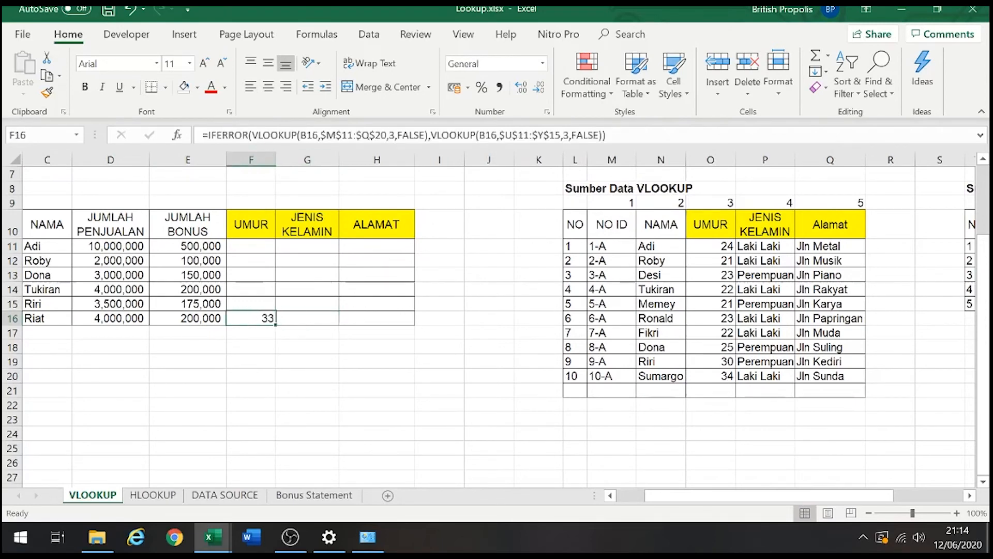
pyautogui.moveTo(252, 136); pyautogui.dragTo(419, 135)
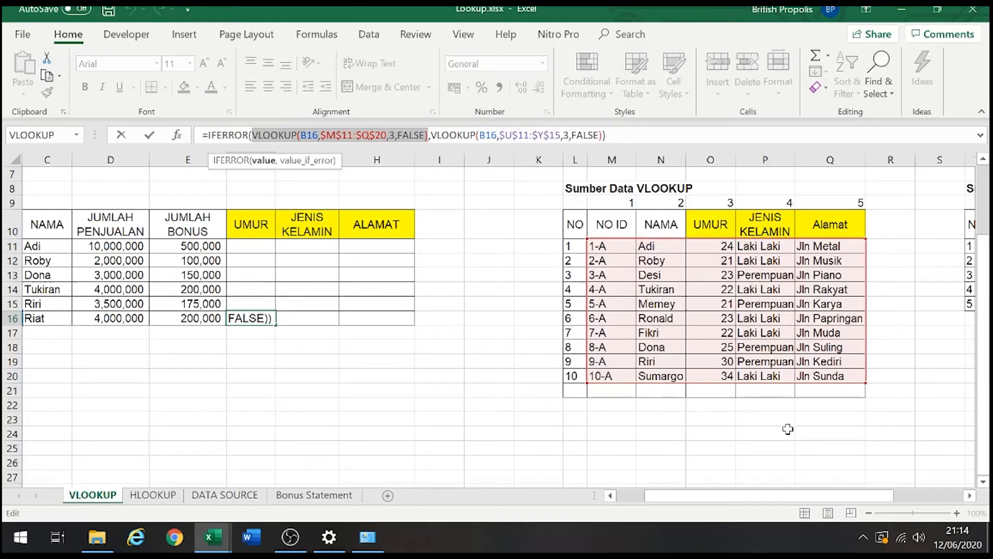
pyautogui.moveTo(747, 496); pyautogui.dragTo(720, 497)
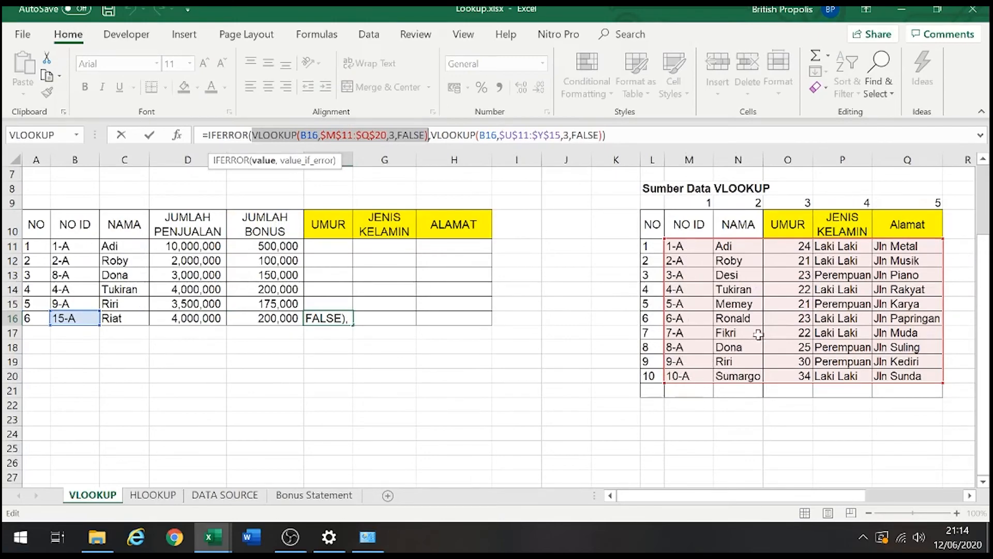
pyautogui.moveTo(826, 498); pyautogui.dragTo(931, 505)
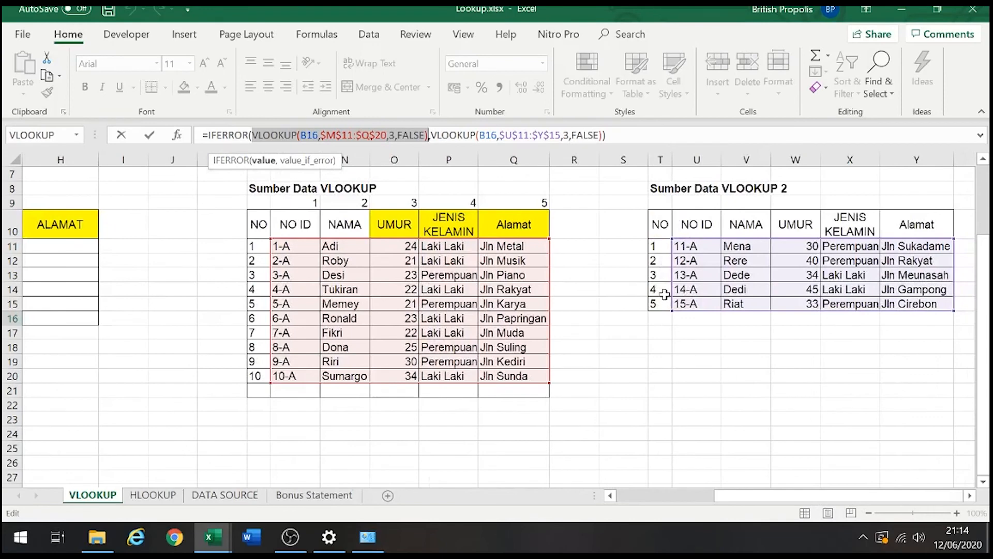
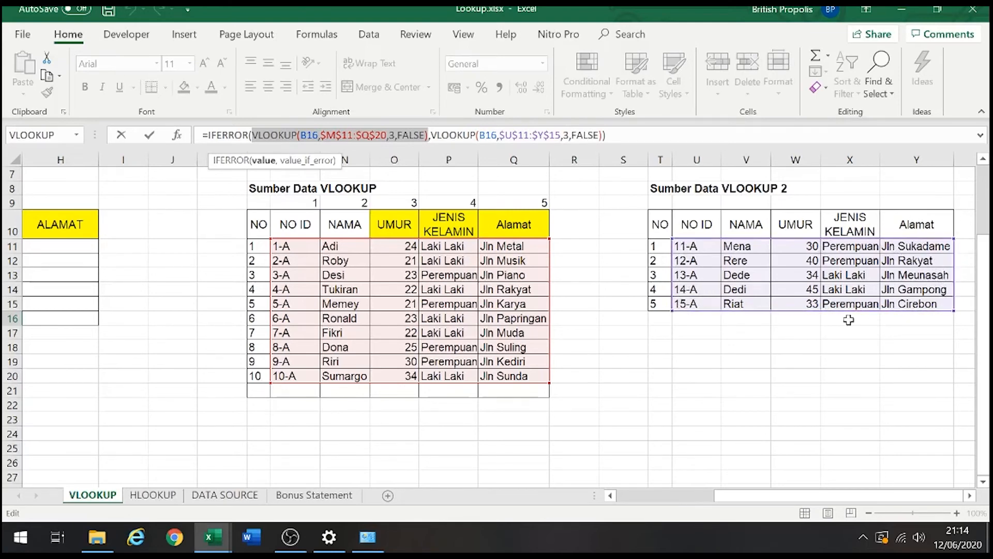
pyautogui.moveTo(844, 495); pyautogui.dragTo(590, 450)
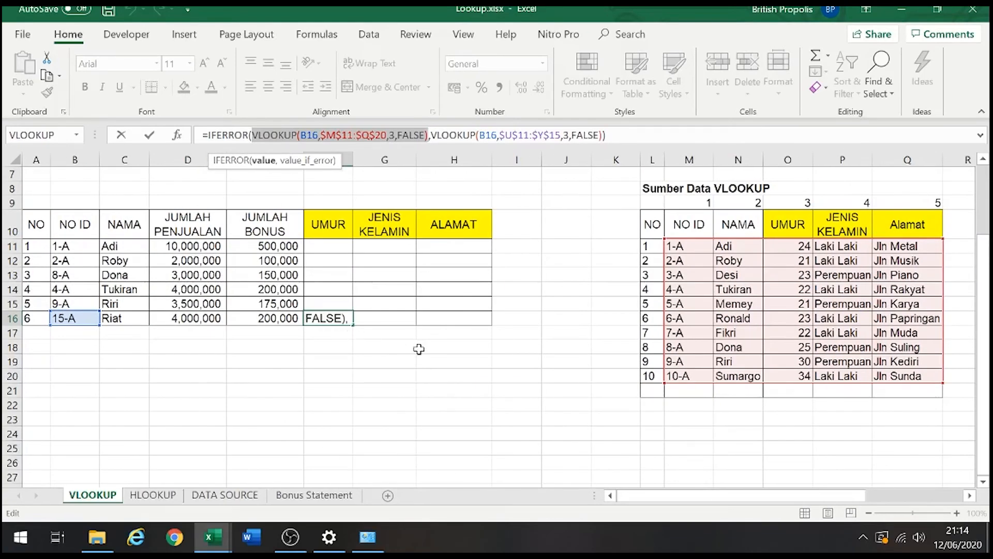
pyautogui.press('Return')
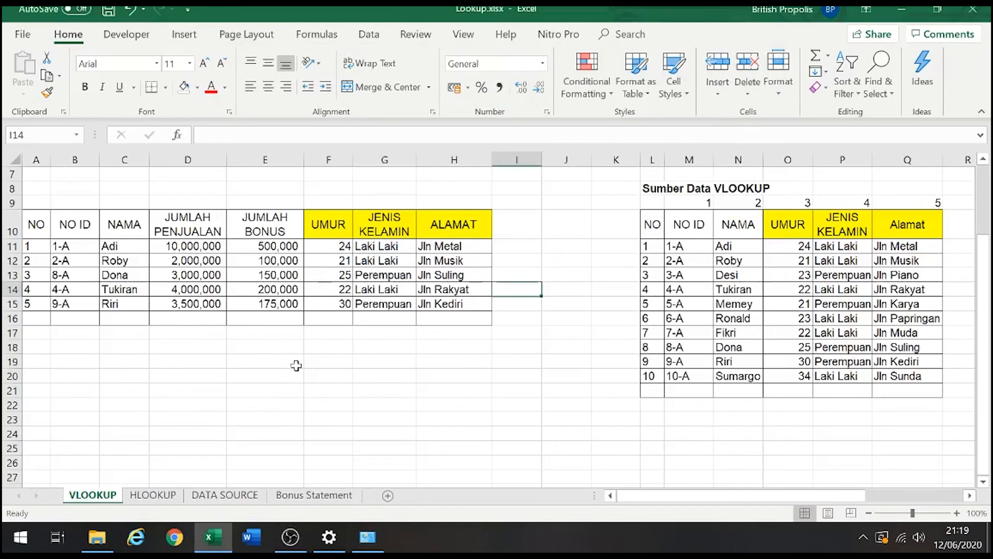
# Step: Look across row 14 of the main table between NAMA and JENIS KELAMIN to examine its VLOOKUP formulas
pyautogui.press('Left')
pyautogui.press('Left')
pyautogui.press('Left')
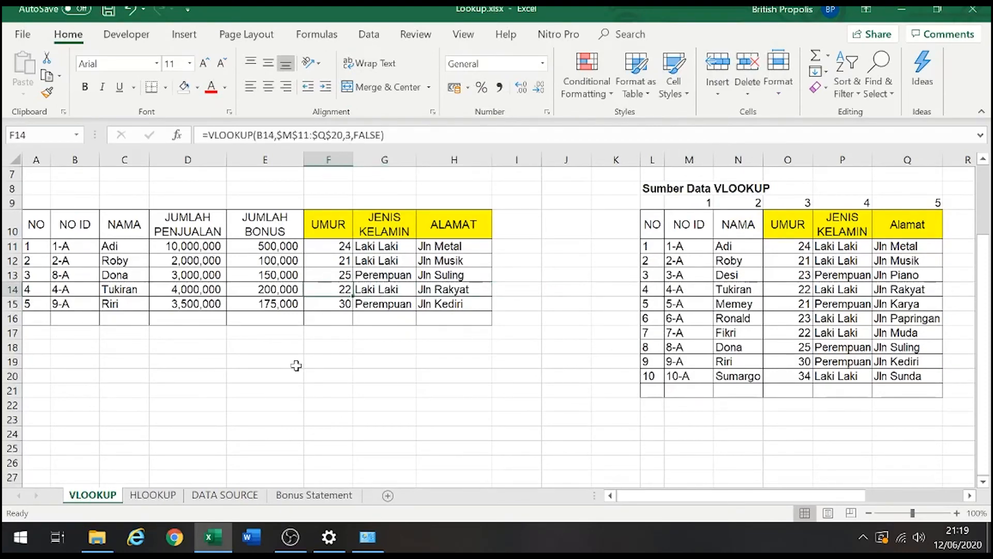
pyautogui.press('Left')
pyautogui.press('Left')
pyautogui.press('Left')
pyautogui.press('Right')
pyautogui.press('Right')
pyautogui.press('Right')
pyautogui.press('Right')
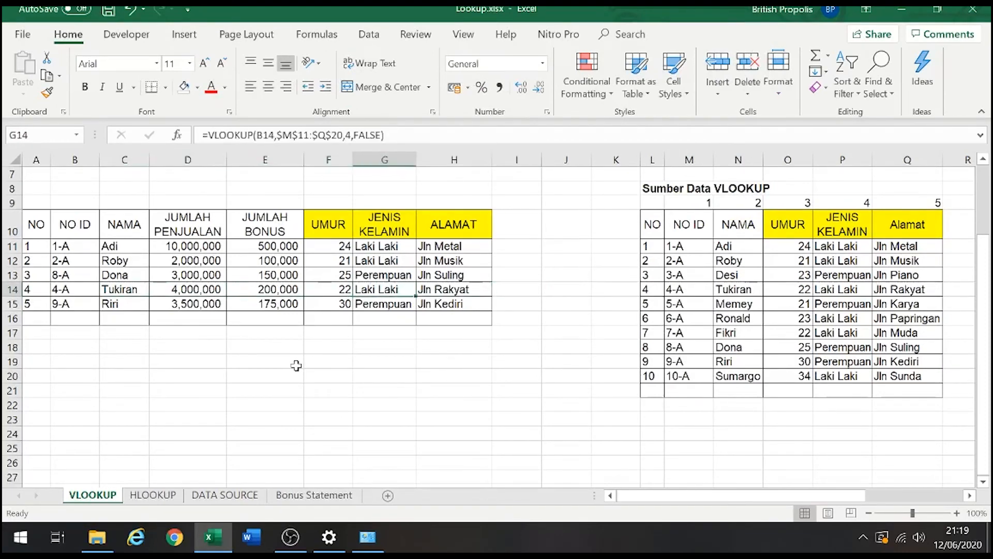
# Step: Trace row 11 of the main table across its VLOOKUP columns to the first NO ID in the source table
pyautogui.press('Left')
pyautogui.press('Left')
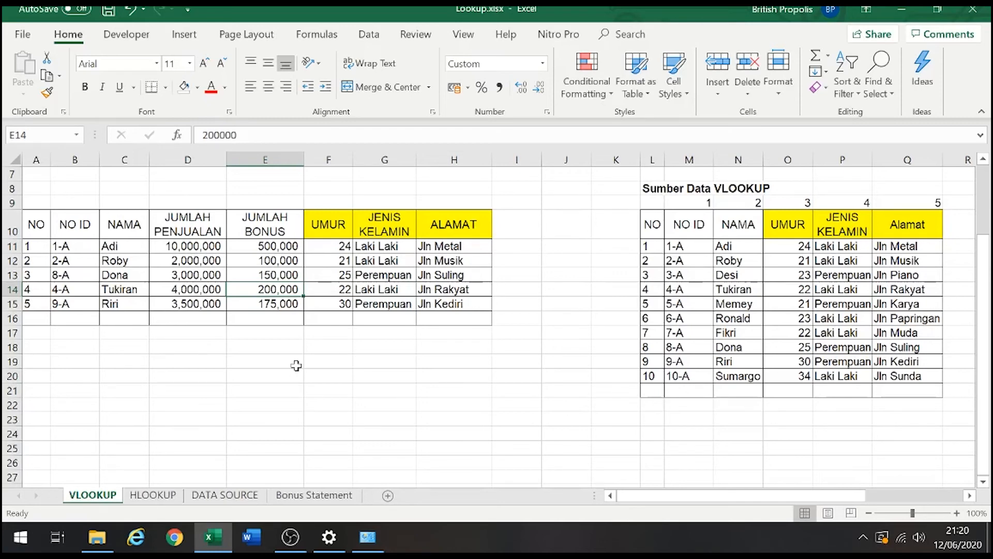
pyautogui.press('Up')
pyautogui.press('Up')
pyautogui.press('Up')
pyautogui.press('Right')
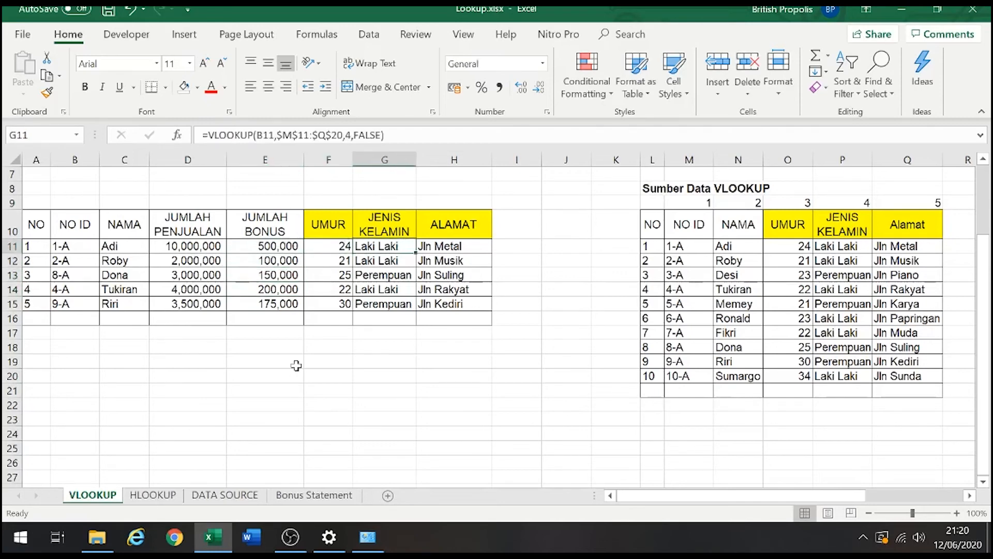
pyautogui.press('Right')
pyautogui.press('Right')
pyautogui.press('Right')
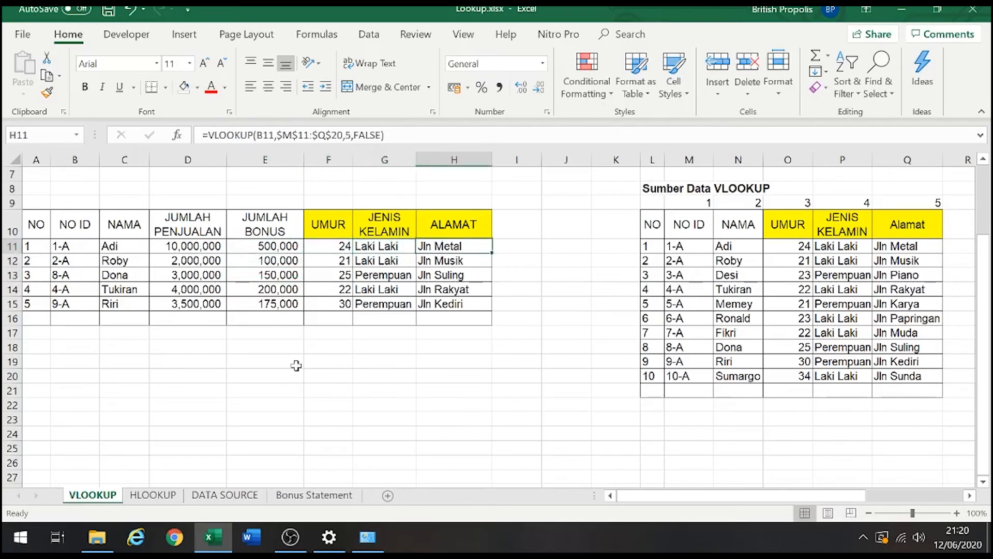
pyautogui.press('Right')
pyautogui.press('Right')
pyautogui.press('Right')
pyautogui.press('Right')
pyautogui.press('Right')
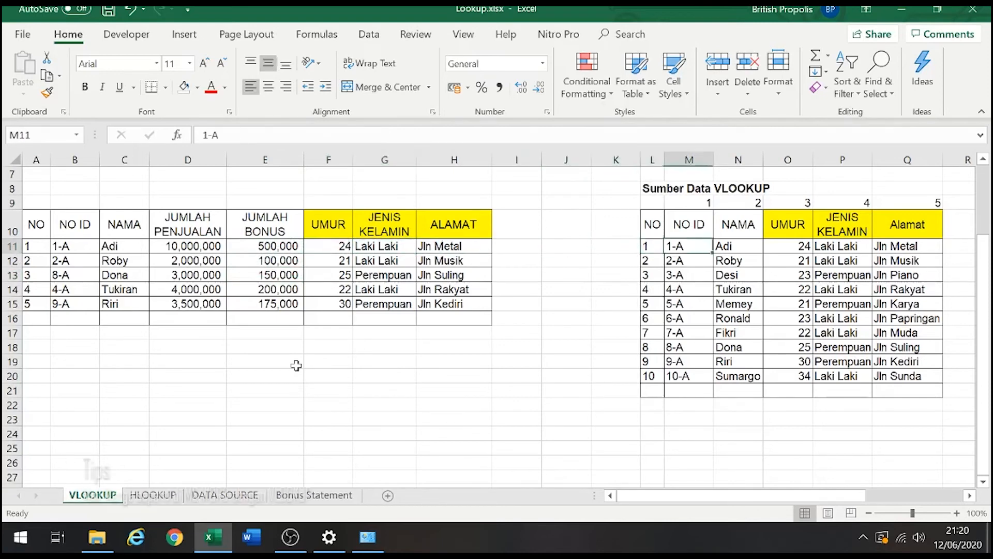
# Step: Review the VLOOKUP results in the main table's UMUR, JENIS KELAMIN and ALAMAT columns, selecting range F11:H15
pyautogui.press('Left')
pyautogui.press('Left')
pyautogui.press('Left')
pyautogui.press('Left')
pyautogui.press('Left')
pyautogui.press('Left')
pyautogui.press('Left')
pyautogui.press('Left')
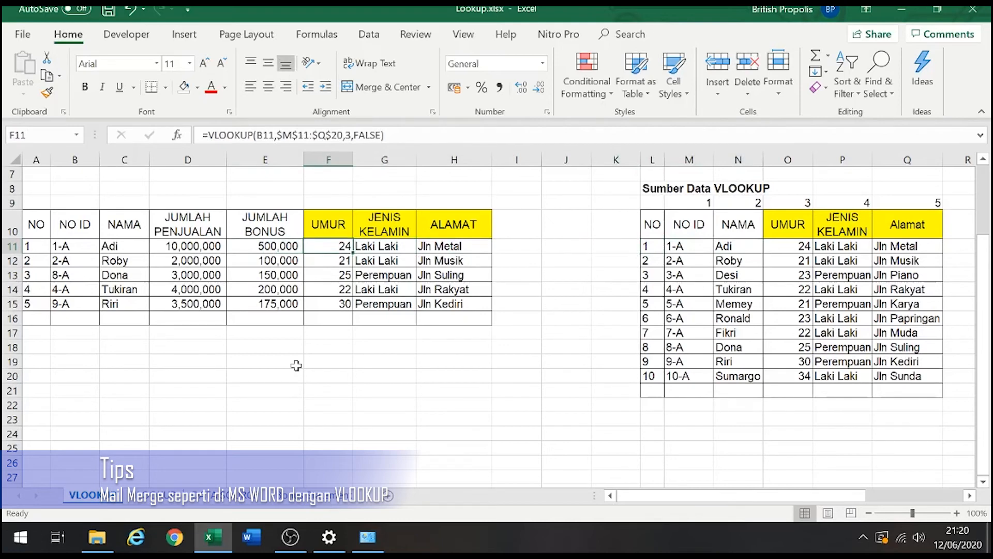
pyautogui.click(399, 259)
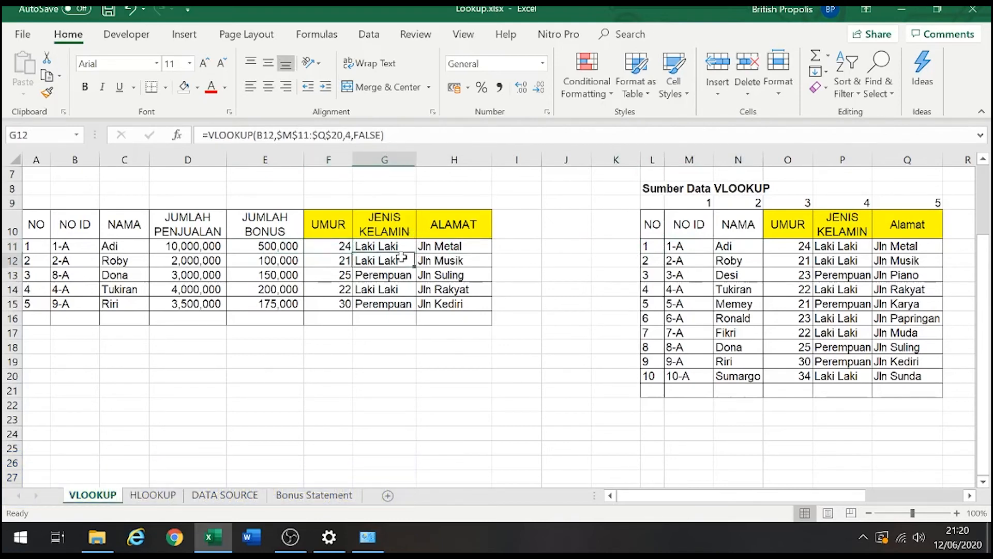
pyautogui.moveTo(328, 246); pyautogui.dragTo(438, 308)
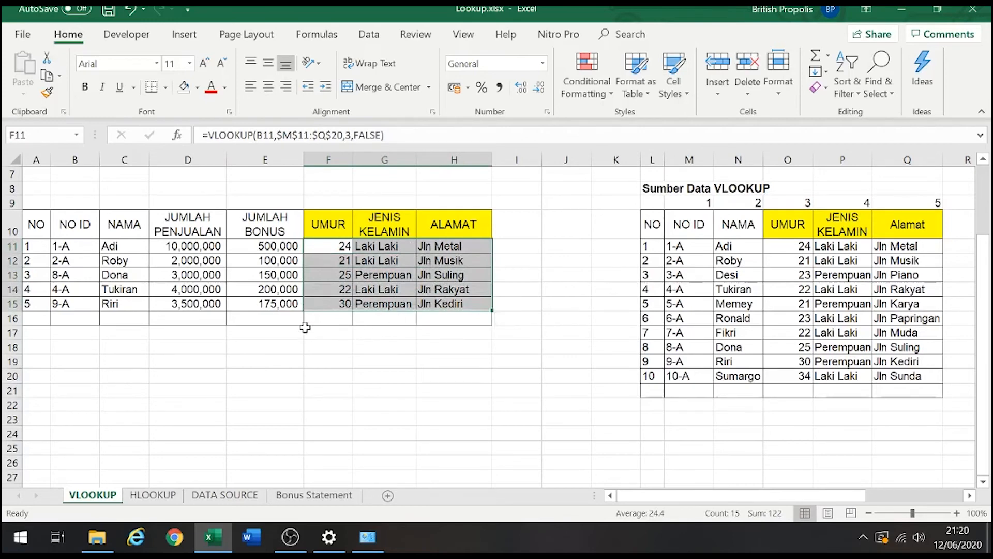
# Step: Look over the letter on the Bonus Statement sheet, including its empty Nama Karyawan and Alamat fields
pyautogui.click(312, 496)
pyautogui.click(248, 405)
pyautogui.scroll(-3, 249, 401)
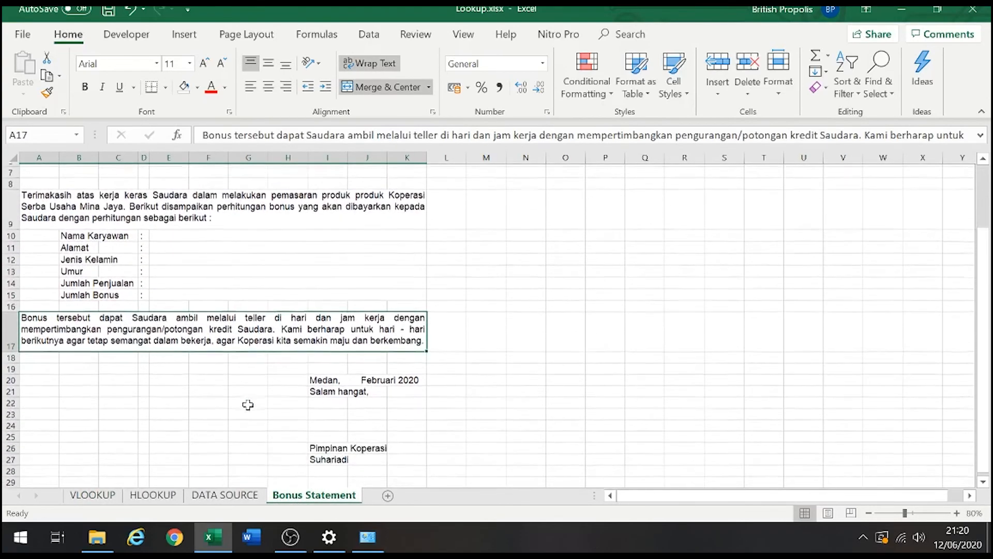
pyautogui.scroll(3, 253, 362)
pyautogui.click(241, 299)
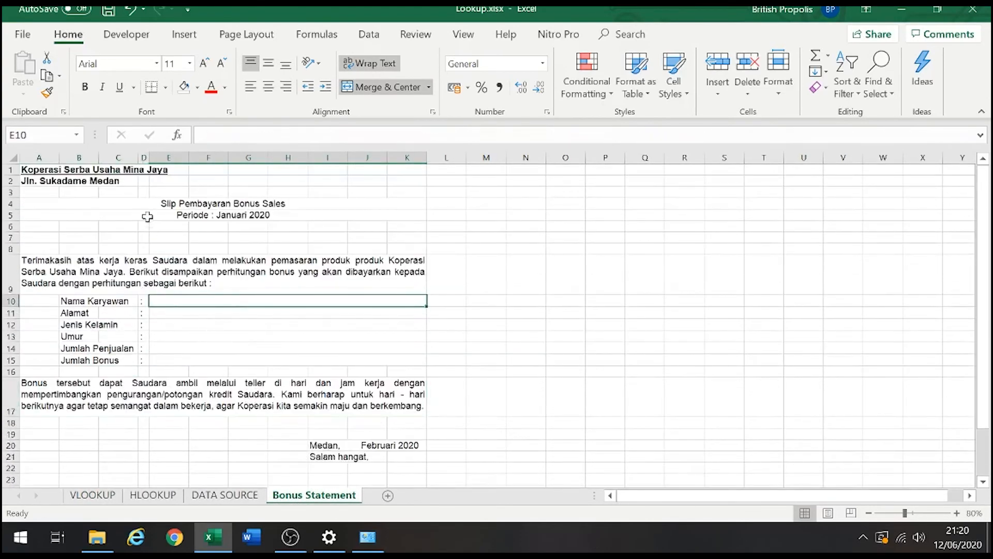
pyautogui.click(196, 313)
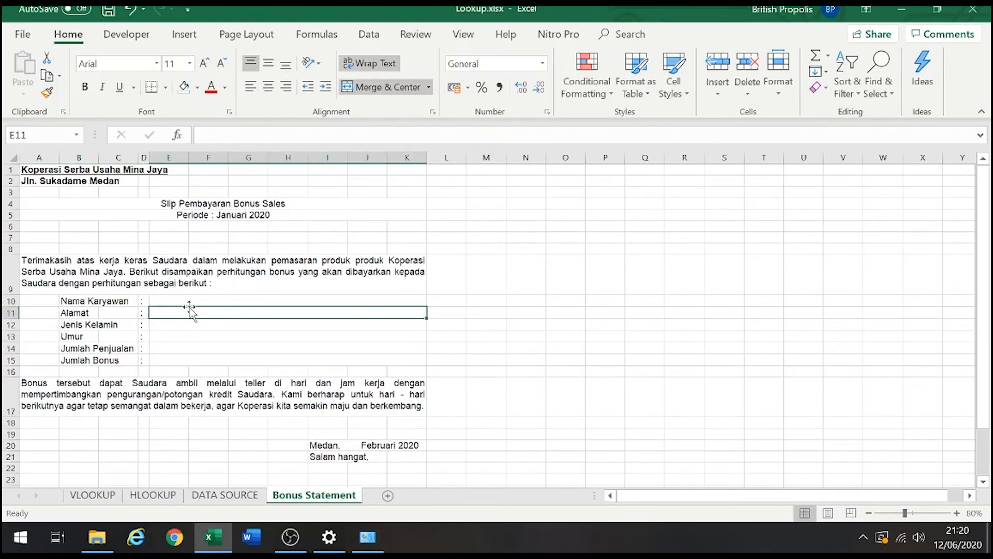
# Step: Enter 1 in cell M1 of the Bonus Statement sheet as the lookup number
pyautogui.click(489, 194)
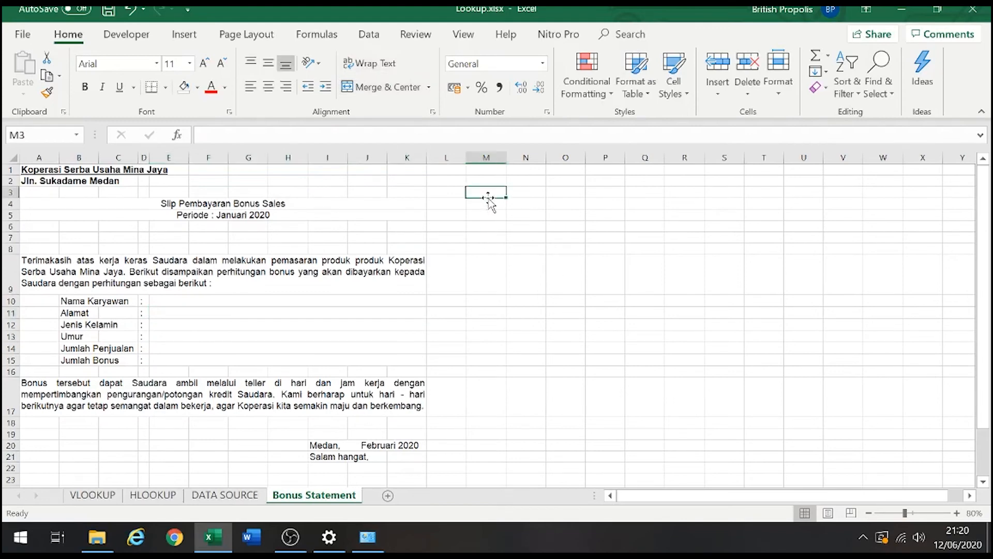
pyautogui.click(484, 171)
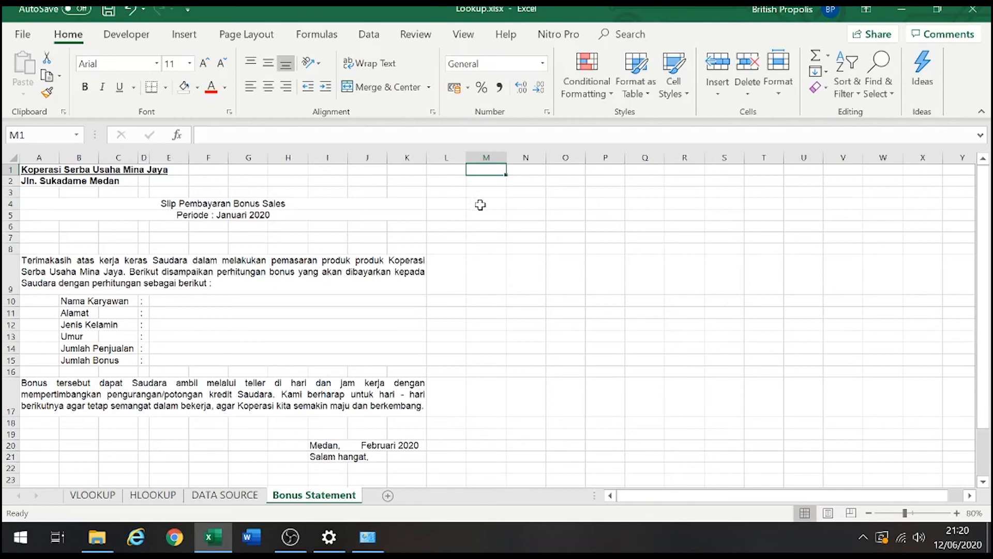
pyautogui.write('1')
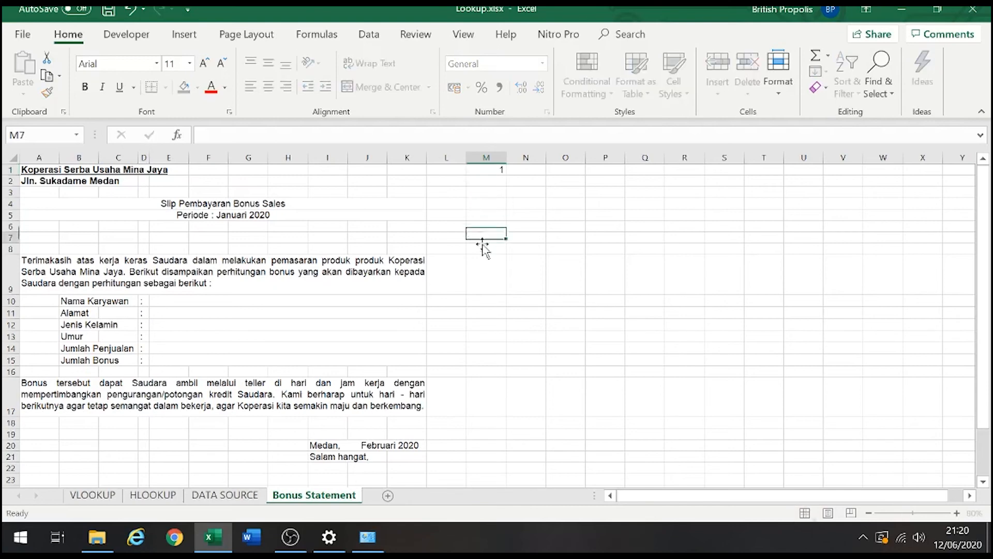
# Step: Compare the letter's Nama Karyawan field with the main table on the VLOOKUP sheet, selecting range A10:H16
pyautogui.click(217, 300)
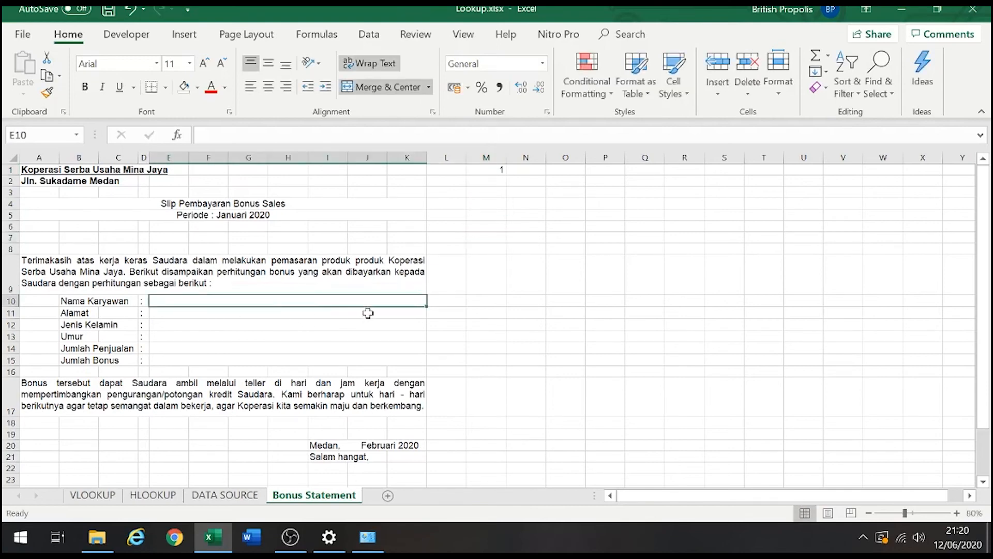
pyautogui.press('Left')
pyautogui.press('Left')
pyautogui.press('Left')
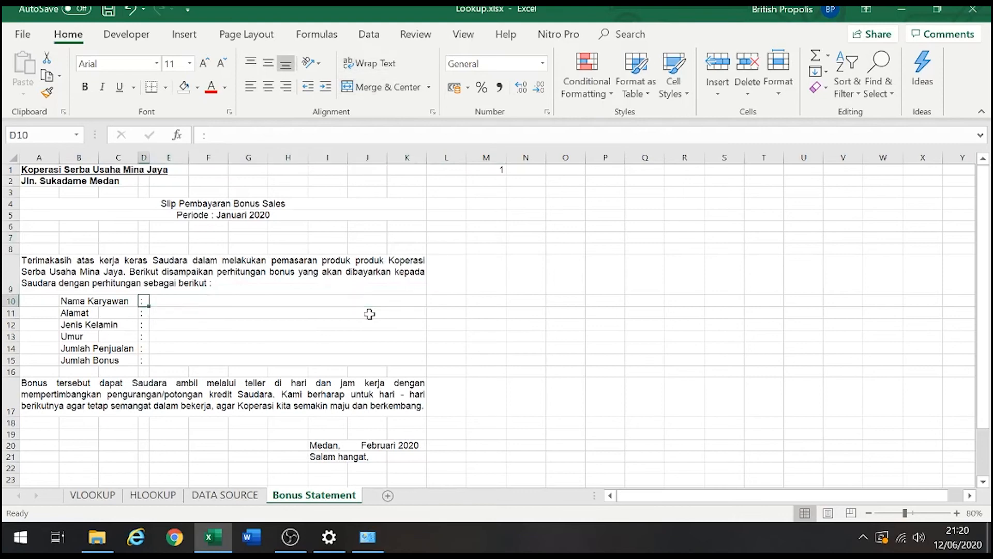
pyautogui.press('Right')
pyautogui.press('Right')
pyautogui.press('Right')
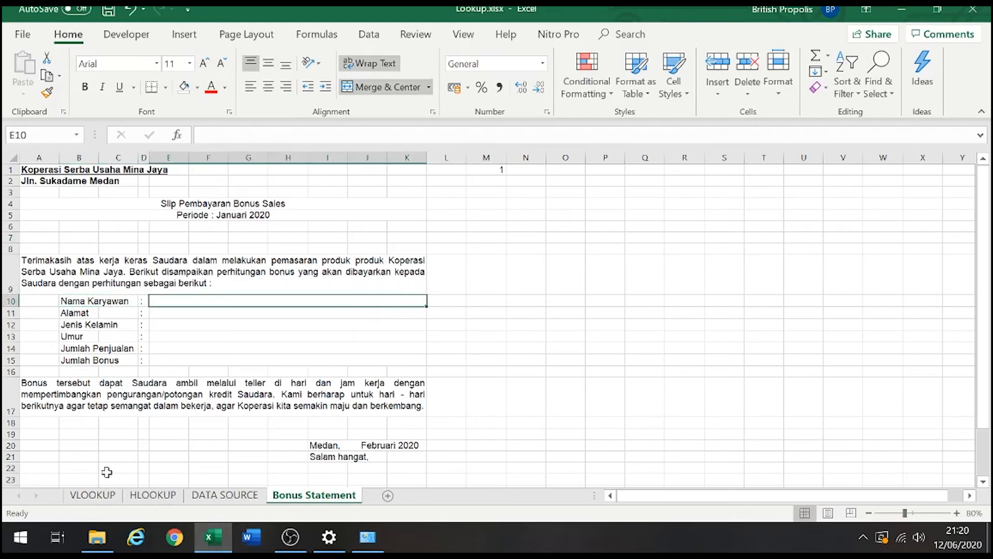
pyautogui.click(101, 495)
pyautogui.moveTo(31, 228); pyautogui.dragTo(461, 312)
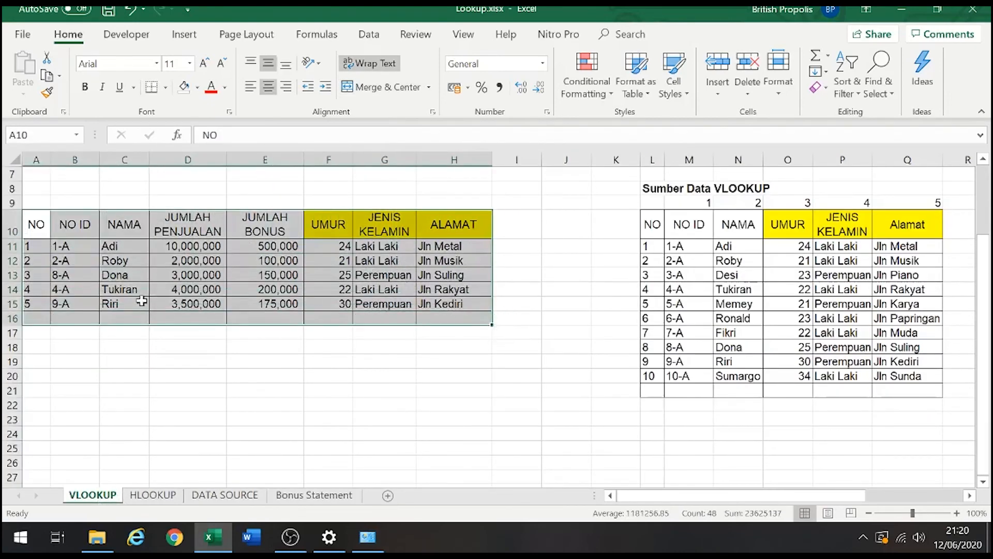
# Step: Start a VLOOKUP formula in the Nama Karyawan field E10 of the Bonus Statement sheet with absolute lookup value $M$1
pyautogui.click(290, 497)
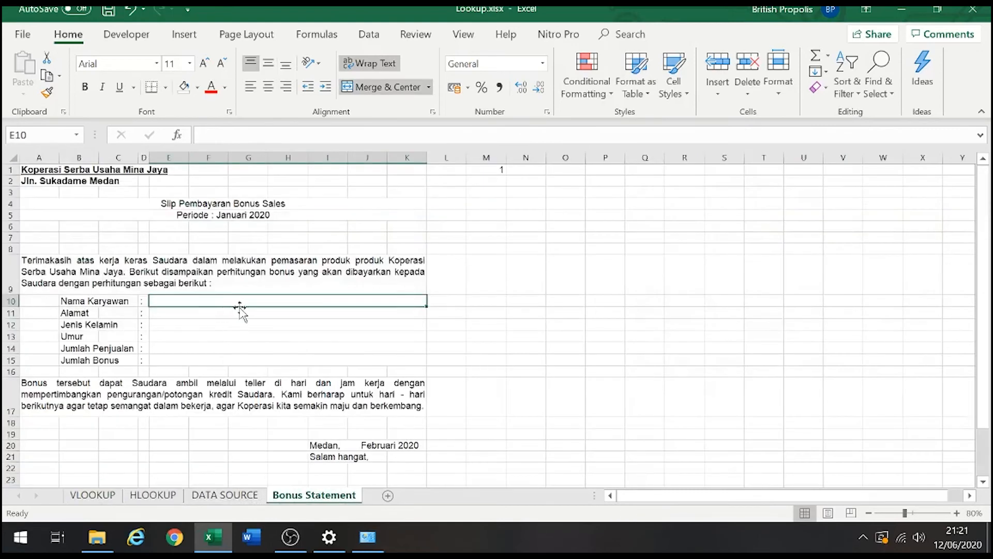
pyautogui.write('=vloo')
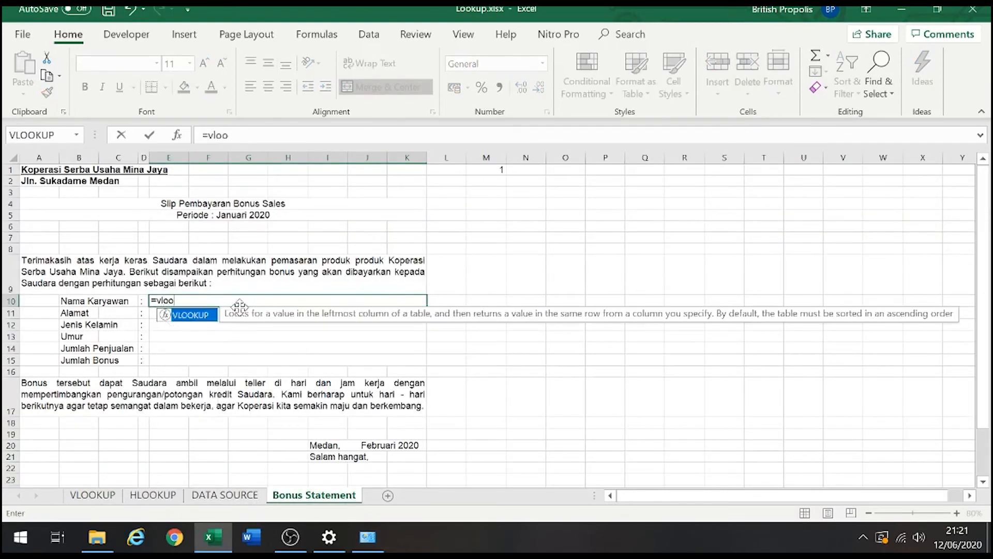
pyautogui.write('kup(')
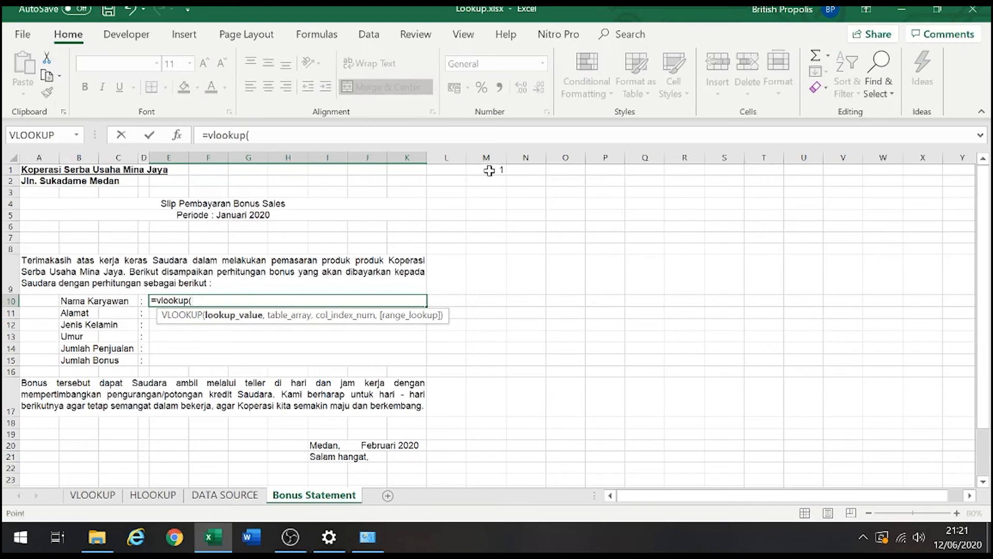
pyautogui.click(489, 171)
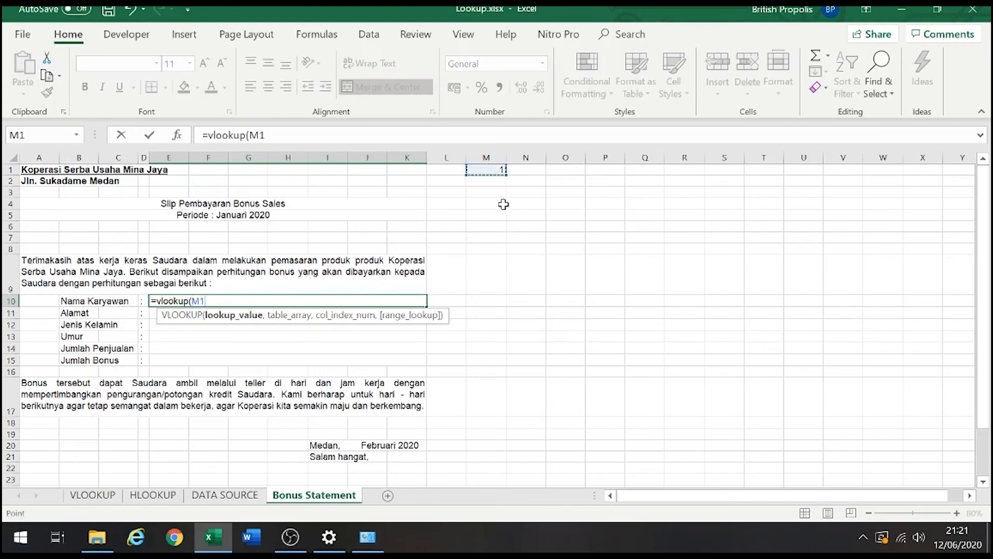
pyautogui.write(',')
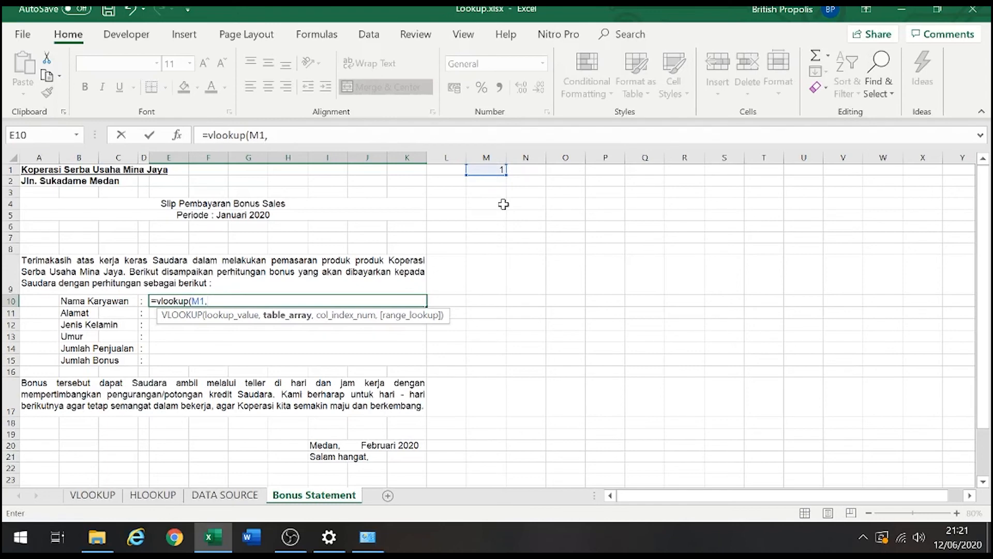
pyautogui.click(260, 135)
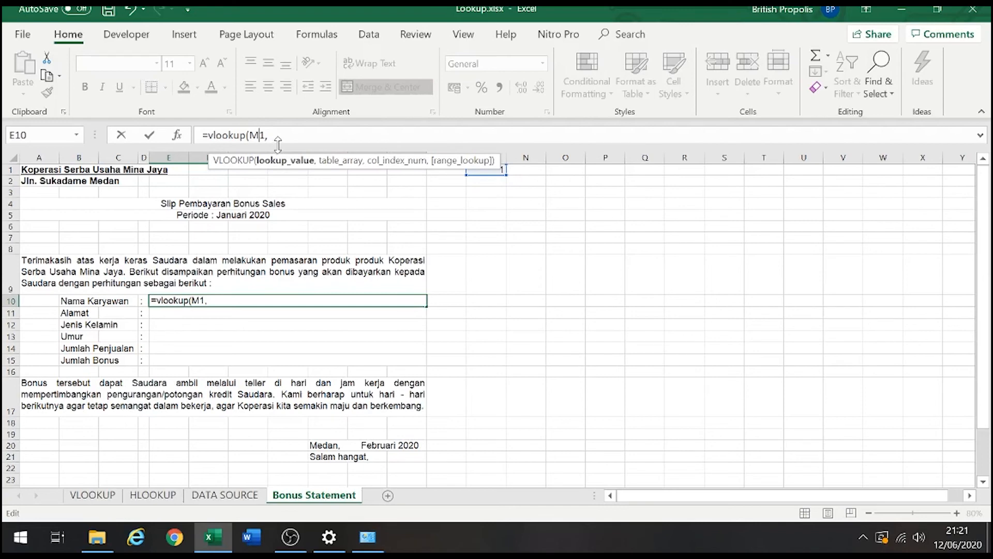
pyautogui.press('F4')
pyautogui.press('Right')
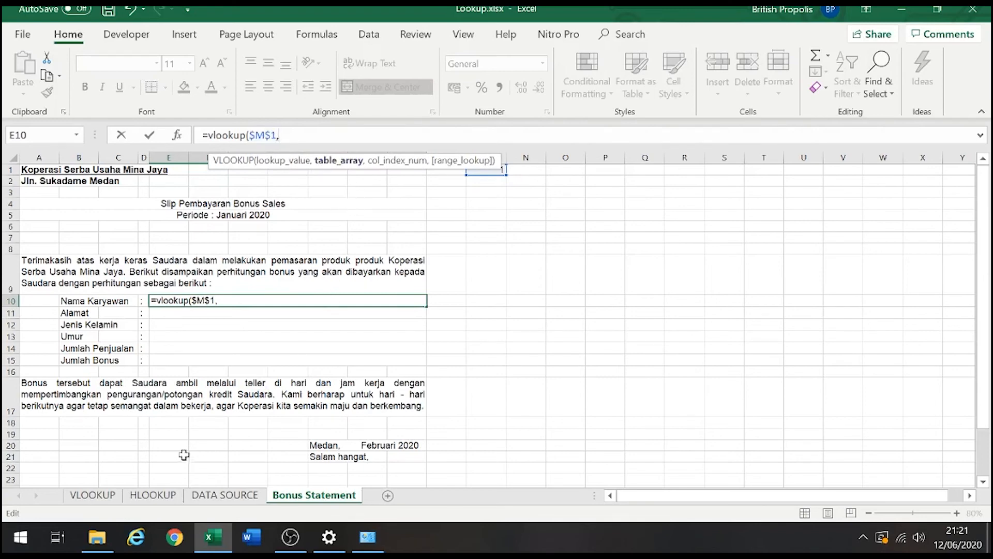
# Step: Set the formula's table array to the absolute range $A$11:$H$15 from the VLOOKUP sheet and add the separator for the column index
pyautogui.click(92, 495)
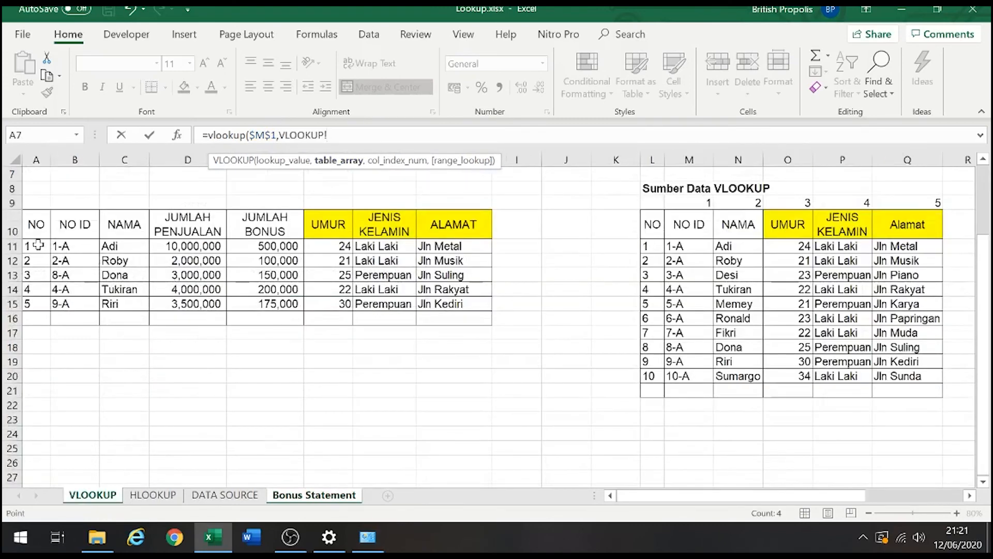
pyautogui.moveTo(34, 245); pyautogui.dragTo(473, 305)
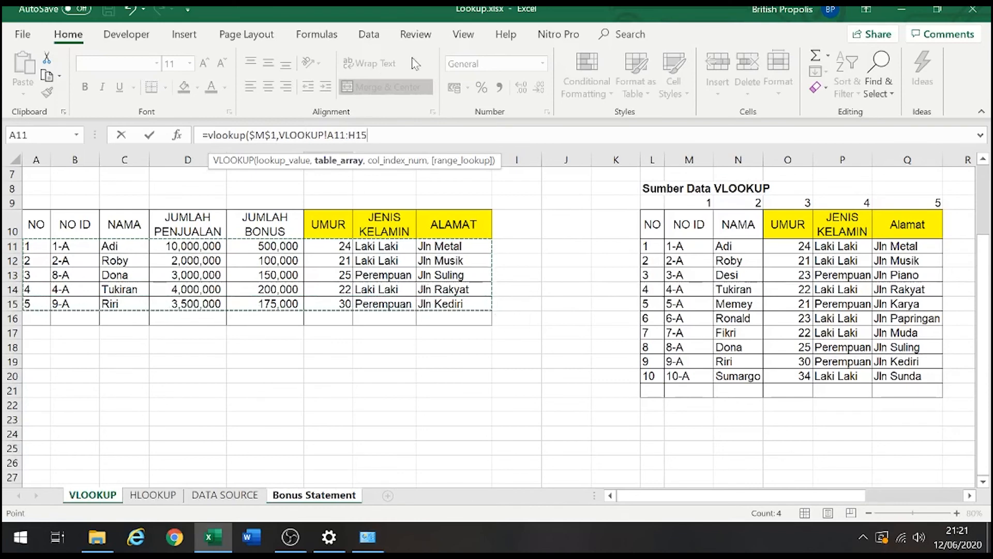
pyautogui.click(335, 135)
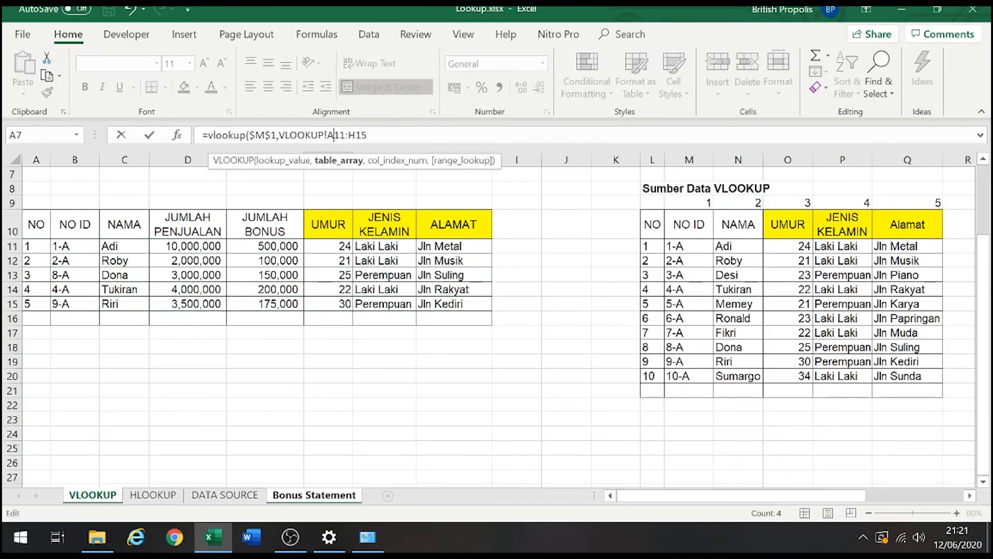
pyautogui.press('F4')
pyautogui.press('Right')
pyautogui.press('Right')
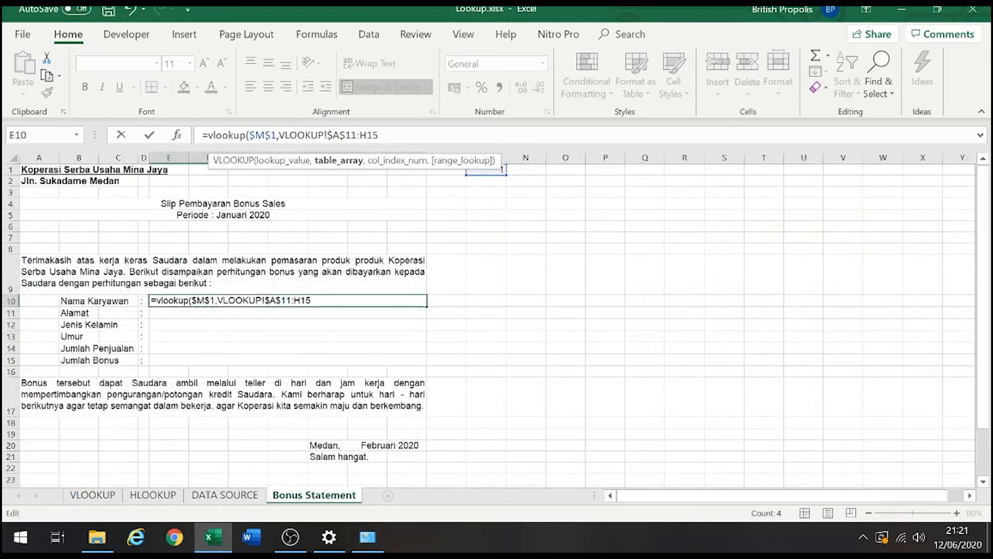
pyautogui.press('F4')
pyautogui.click(413, 136)
pyautogui.click(106, 500)
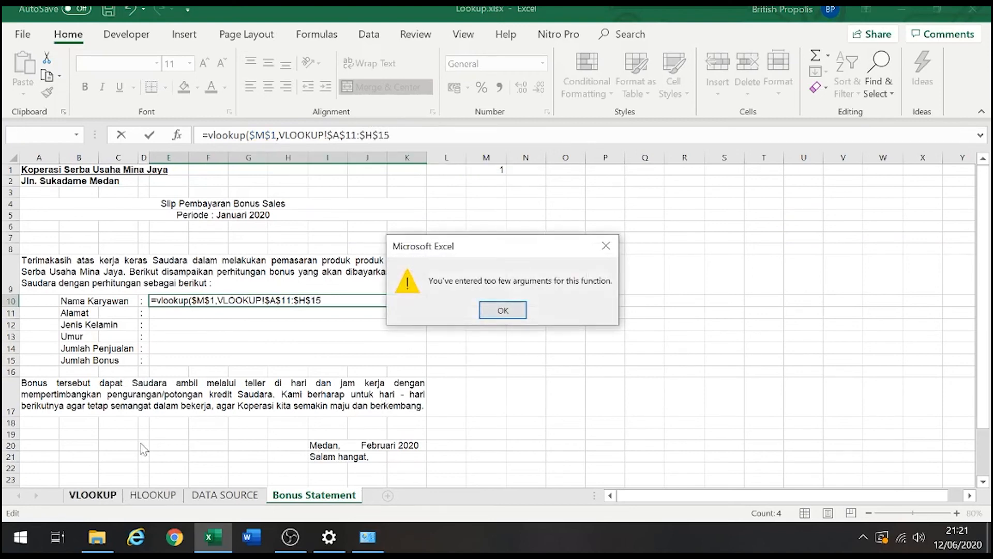
pyautogui.click(502, 311)
pyautogui.write(',')
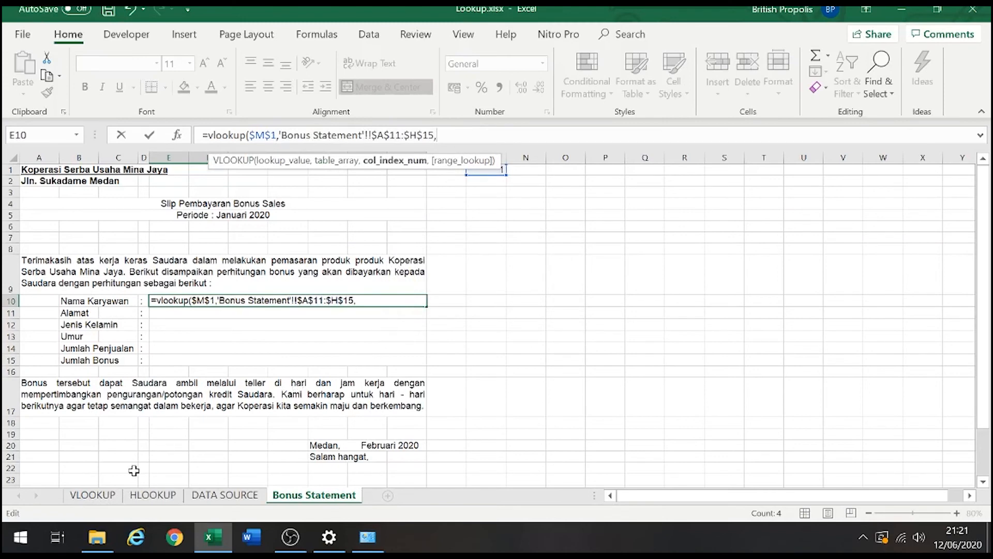
# Step: Complete the E10 formula with column index 3 and FALSE, removing the stray VLOOKUP! reference, and try to commit it
pyautogui.click(92, 495)
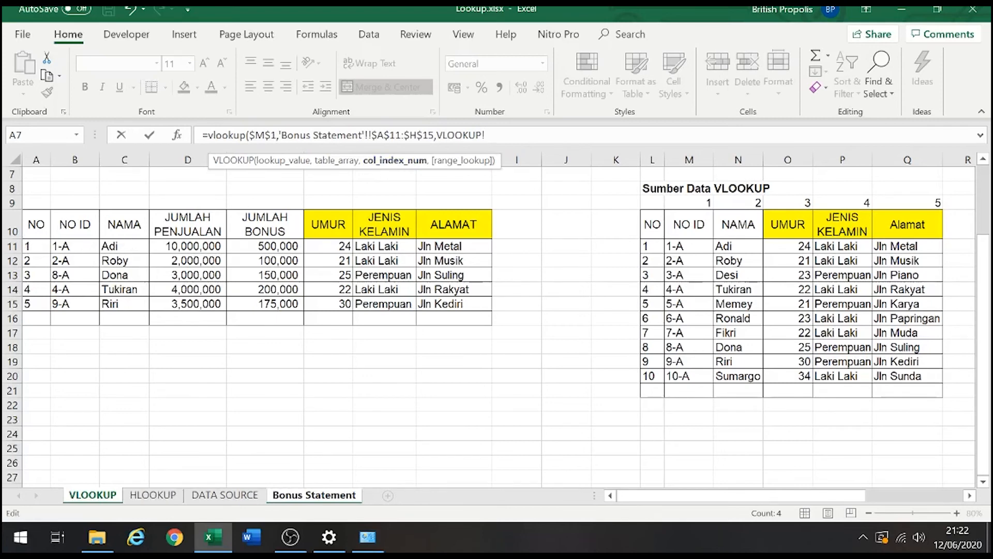
pyautogui.press('BackSpace')
pyautogui.press('BackSpace')
pyautogui.press('BackSpace')
pyautogui.press('BackSpace')
pyautogui.press('BackSpace')
pyautogui.press('BackSpace')
pyautogui.press('BackSpace')
pyautogui.press('BackSpace')
pyautogui.press('BackSpace')
pyautogui.write('3,false)')
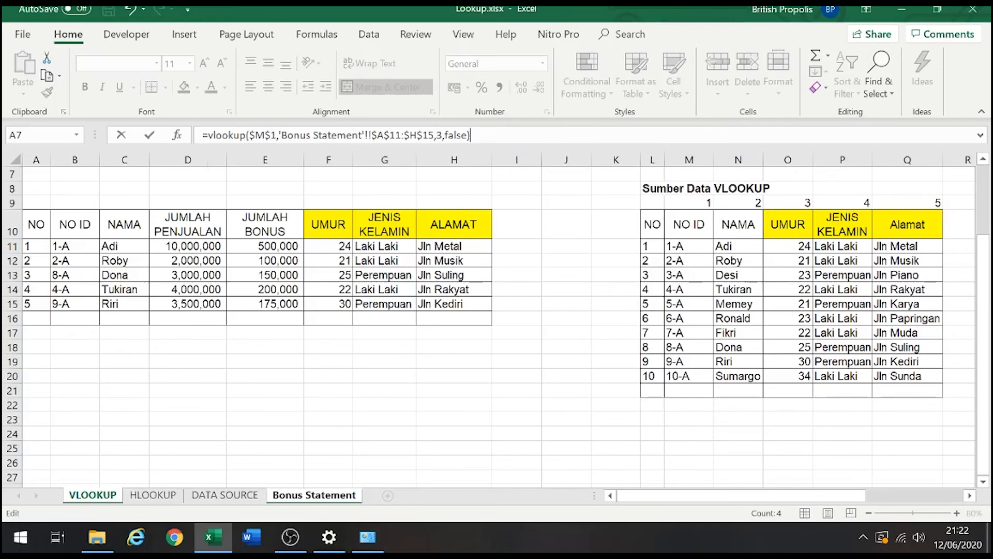
pyautogui.press('Return')
pyautogui.press('Return')
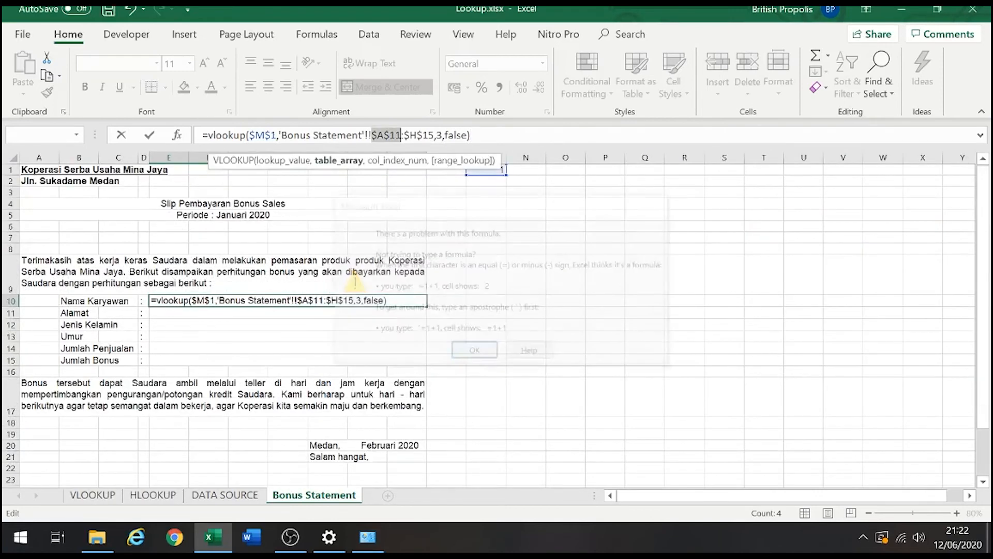
# Step: Remove the wrong table array reference 'Bonus Statement'!!$A$11:$H$15 from the VLOOKUP formula in E10
pyautogui.click(368, 135)
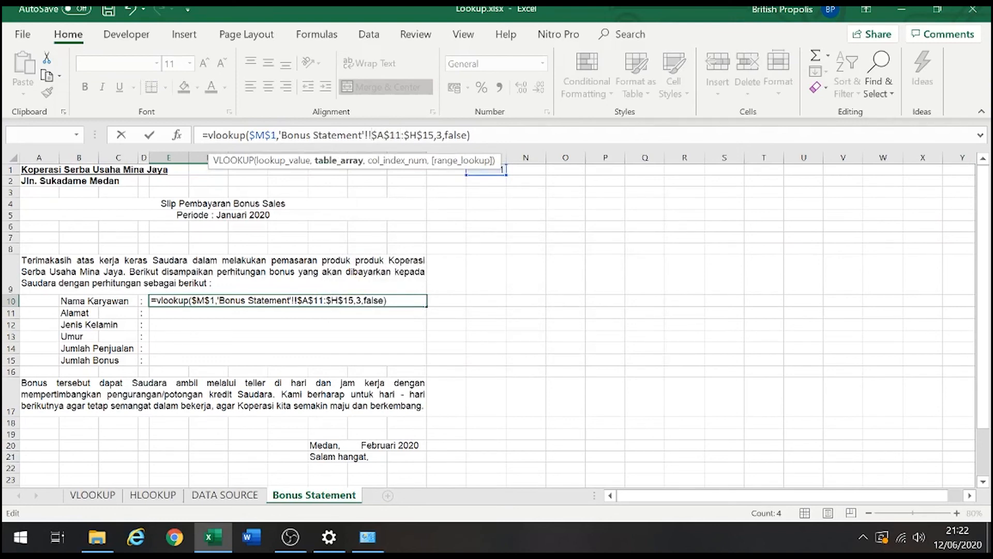
pyautogui.press('BackSpace')
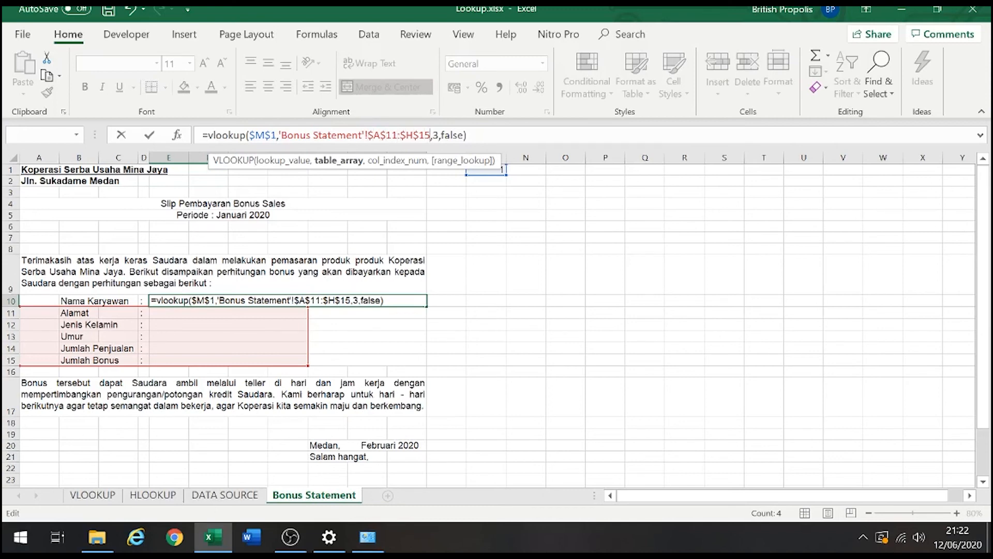
pyautogui.press('BackSpace')
pyautogui.press('BackSpace')
pyautogui.press('BackSpace')
pyautogui.press('BackSpace')
pyautogui.press('BackSpace')
pyautogui.press('BackSpace')
pyautogui.press('BackSpace')
pyautogui.press('BackSpace')
pyautogui.press('BackSpace')
pyautogui.press('BackSpace')
pyautogui.press('BackSpace')
pyautogui.press('BackSpace')
pyautogui.press('BackSpace')
pyautogui.press('BackSpace')
pyautogui.press('BackSpace')
pyautogui.press('BackSpace')
pyautogui.press('BackSpace')
pyautogui.press('BackSpace')
pyautogui.press('BackSpace')
pyautogui.press('BackSpace')
pyautogui.press('BackSpace')
pyautogui.press('BackSpace')
pyautogui.press('BackSpace')
pyautogui.press('BackSpace')
pyautogui.press('BackSpace')
pyautogui.press('BackSpace')
pyautogui.press('BackSpace')
pyautogui.press('BackSpace')
pyautogui.press('BackSpace')
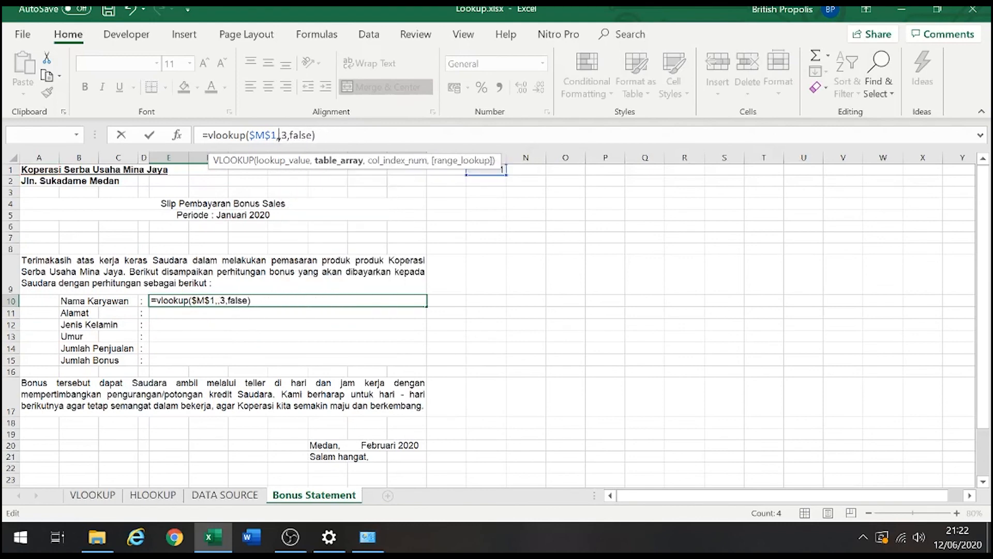
# Step: Set the E10 formula's table array to the absolute range $A$11:$H$15 of the VLOOKUP sheet and commit it
pyautogui.click(92, 495)
pyautogui.moveTo(43, 249); pyautogui.dragTo(450, 304)
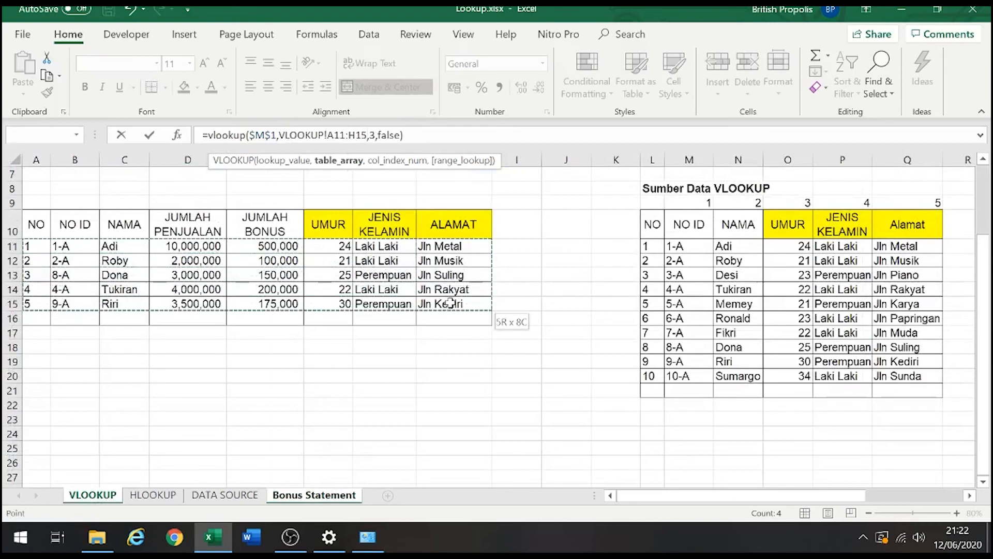
pyautogui.click(334, 135)
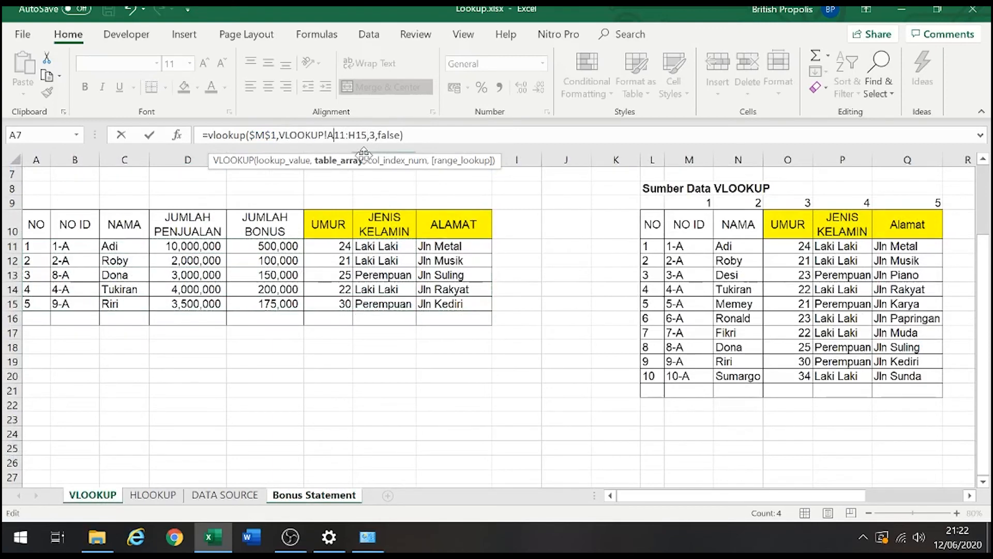
pyautogui.press('F4')
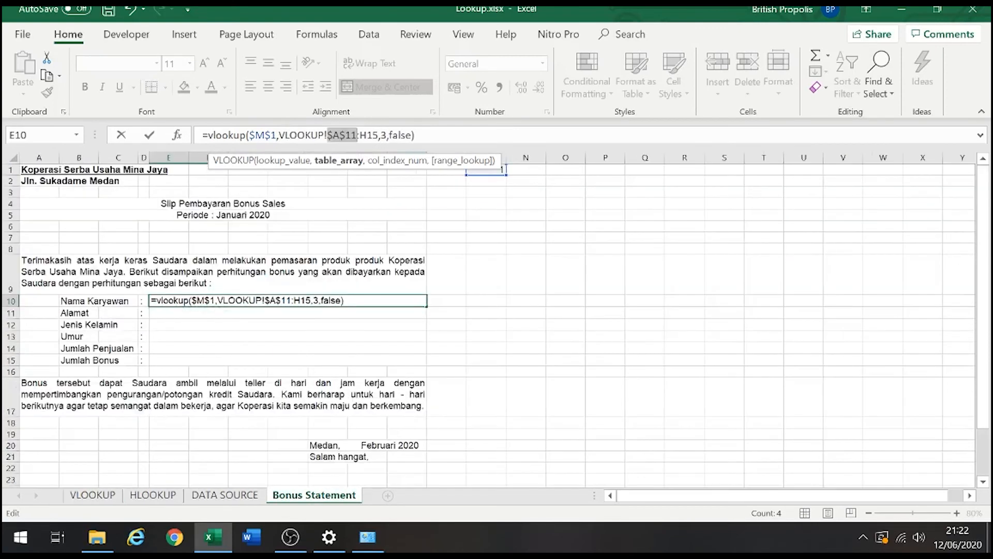
pyautogui.click(372, 135)
pyautogui.press('F4')
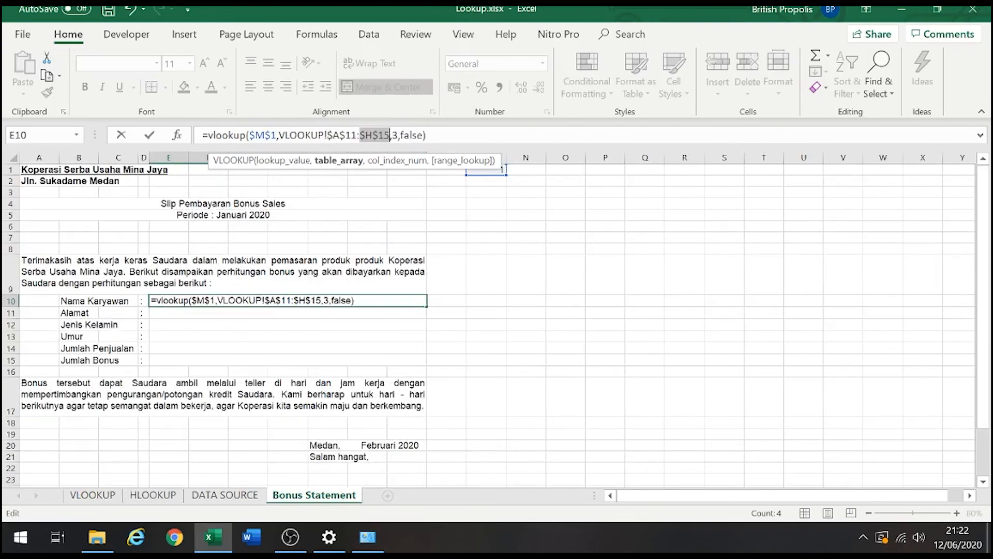
pyautogui.press('Return')
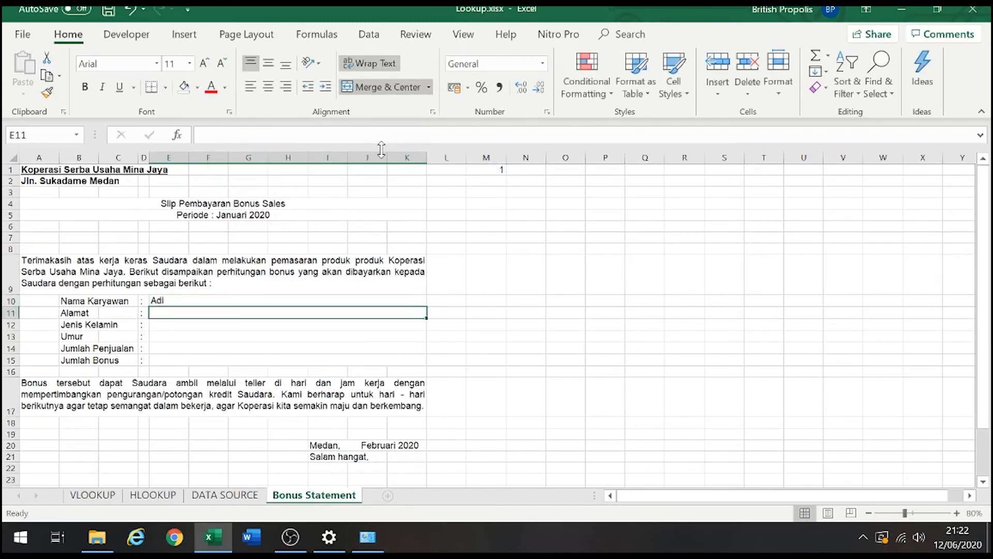
# Step: Review the finished Nama Karyawan formula in E10 together with its lookup number in M1 and the letter text
pyautogui.press('Up')
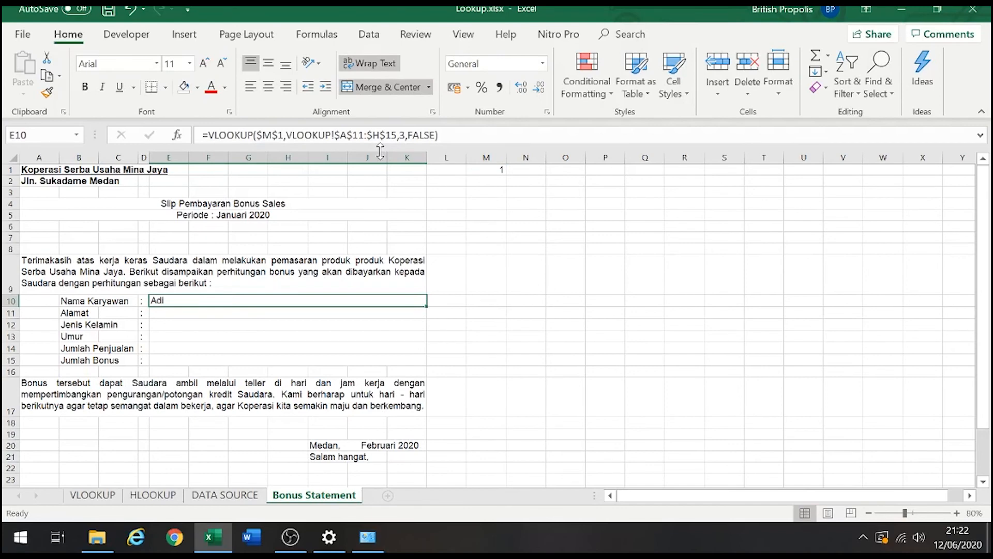
pyautogui.press('Down')
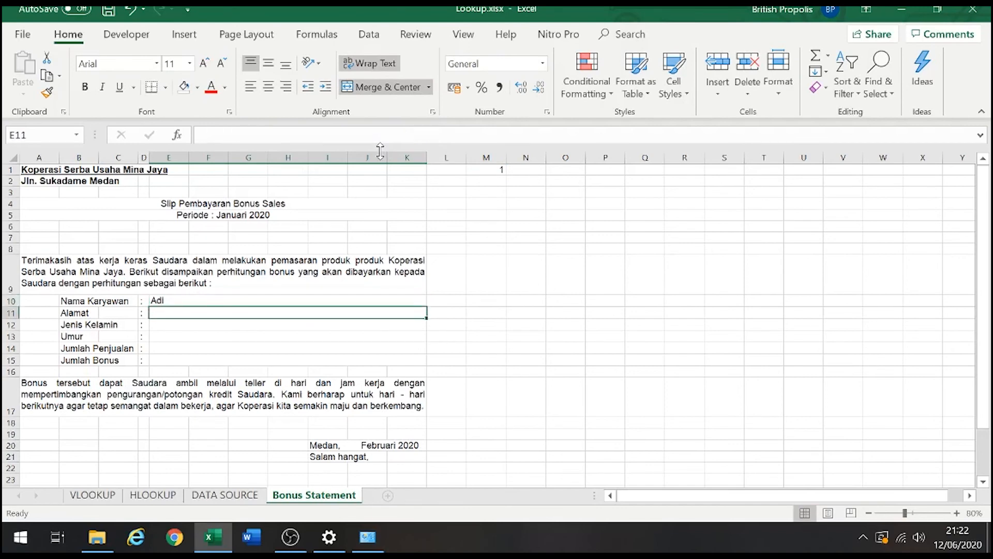
pyautogui.press('Up')
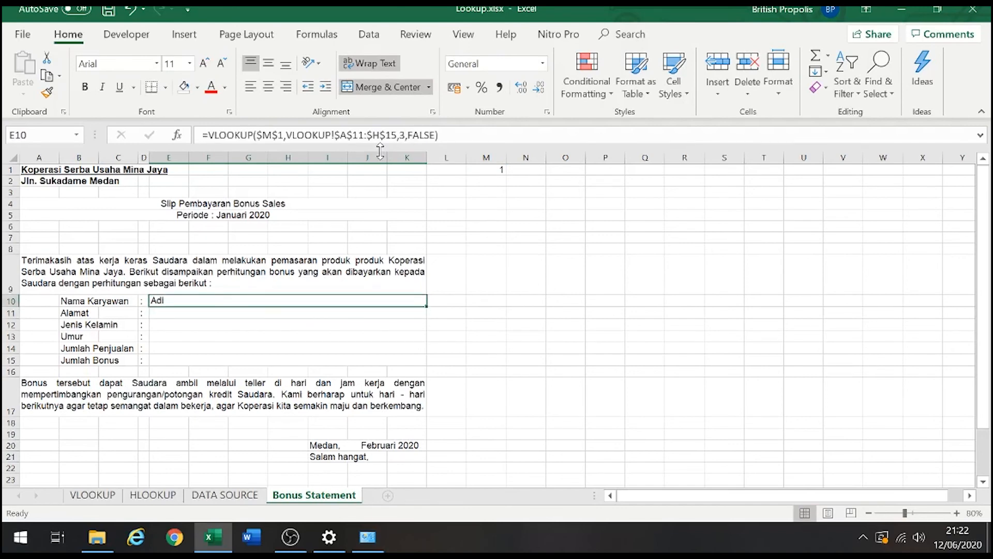
pyautogui.click(501, 169)
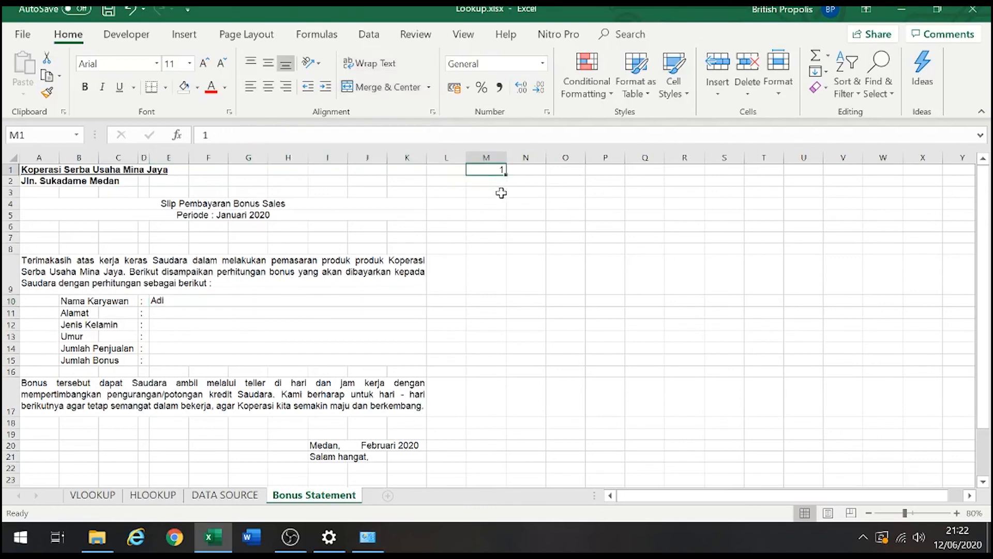
pyautogui.click(413, 259)
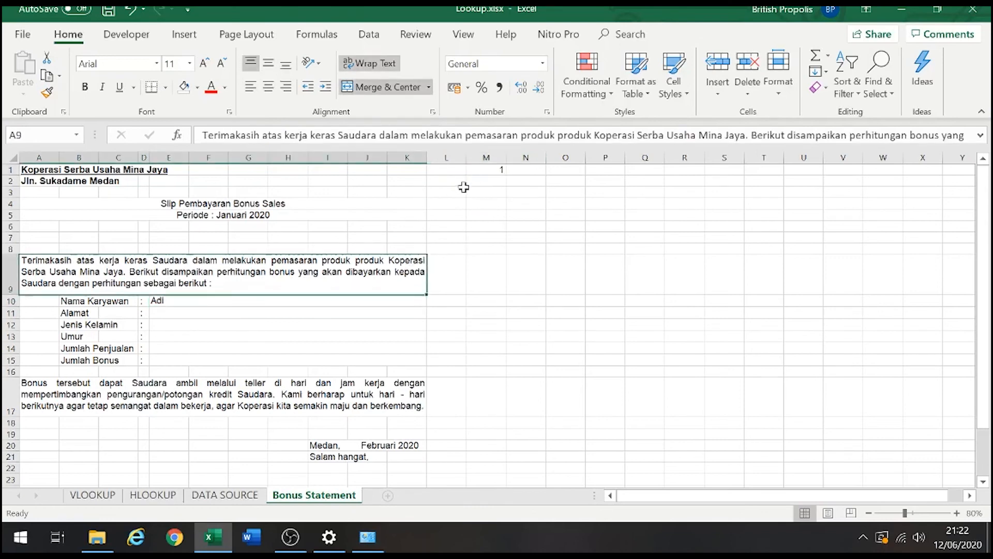
pyautogui.click(237, 305)
pyautogui.click(243, 205)
pyautogui.click(416, 259)
# Step: Test the employee name lookup by entering 2, 3 and 4 in M1, one after another
pyautogui.click(488, 172)
pyautogui.write('2')
pyautogui.press('Return')
pyautogui.press('Up')
pyautogui.write('3')
pyautogui.press('Return')
pyautogui.press('Up')
pyautogui.write('4\\')
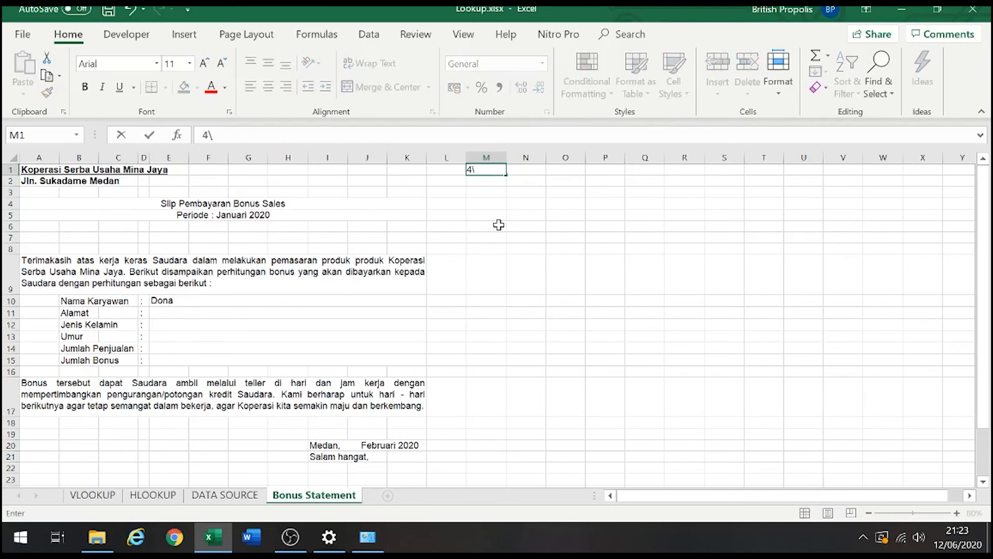
pyautogui.press('Return')
# Step: Enter 1 and then 2 in M1, opening and leaving the print preview of the letter after each entry
pyautogui.press('Up')
pyautogui.write('1')
pyautogui.press('Return')
pyautogui.hotkey('ctrl', 'p')
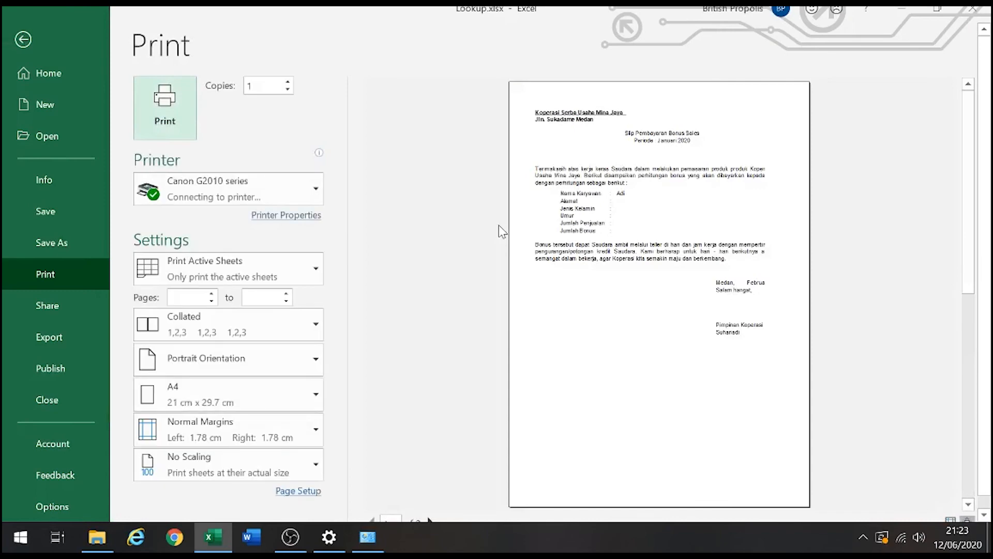
pyautogui.press('Escape')
pyautogui.press('Up')
pyautogui.write('2')
pyautogui.press('Return')
pyautogui.hotkey('ctrl', 'p')
pyautogui.press('Escape')
# Step: Copy the VLOOKUP formula text from the Nama Karyawan field E10 into the Alamat field E11
pyautogui.press('Left')
pyautogui.press('Left')
pyautogui.press('Left')
pyautogui.press('Down')
pyautogui.press('Down')
pyautogui.press('Down')
pyautogui.press('Down')
pyautogui.press('Down')
pyautogui.press('Down')
pyautogui.press('Down')
pyautogui.press('Down')
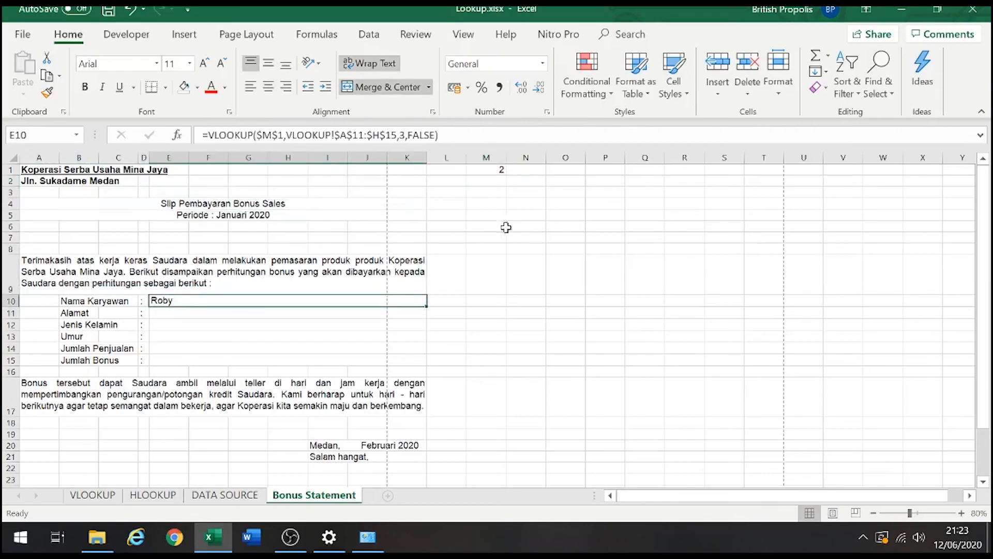
pyautogui.moveTo(443, 135); pyautogui.dragTo(196, 135)
pyautogui.hotkey('ctrl', 'c')
pyautogui.press('Escape')
pyautogui.click(193, 311)
pyautogui.doubleClick(193, 310)
pyautogui.hotkey('ctrl', 'v')
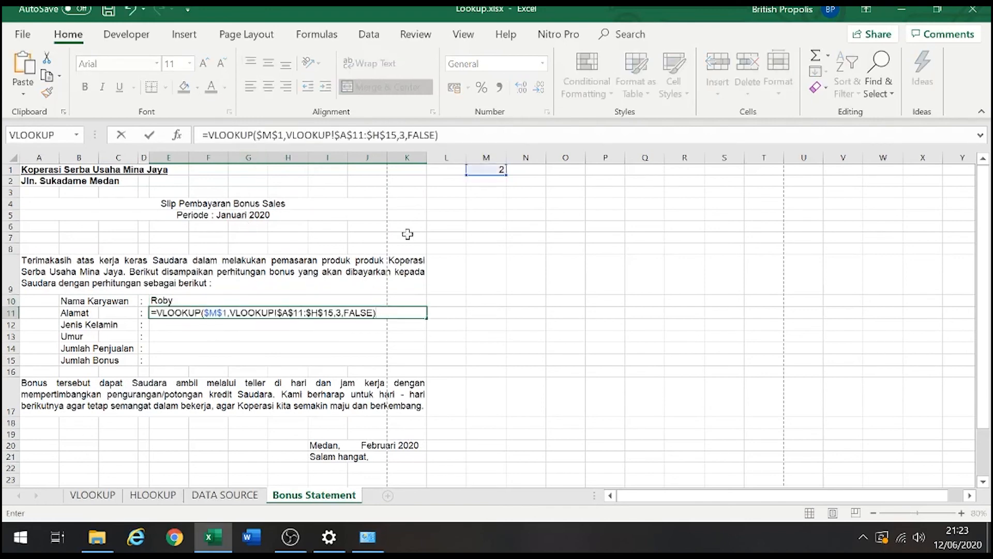
# Step: Check the ALAMAT column's position on the VLOOKUP sheet and set the column index in the E11 formula to 8
pyautogui.click(406, 135)
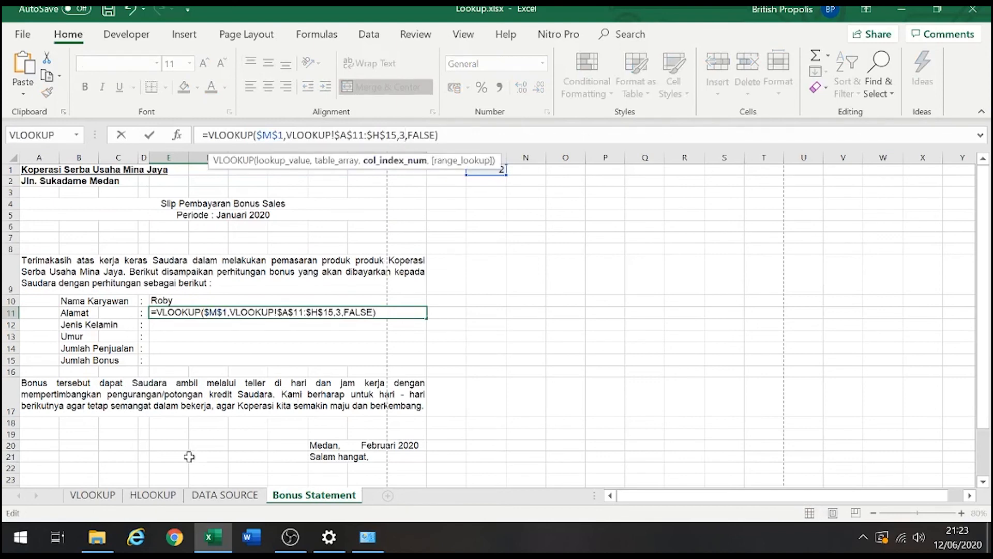
pyautogui.click(97, 496)
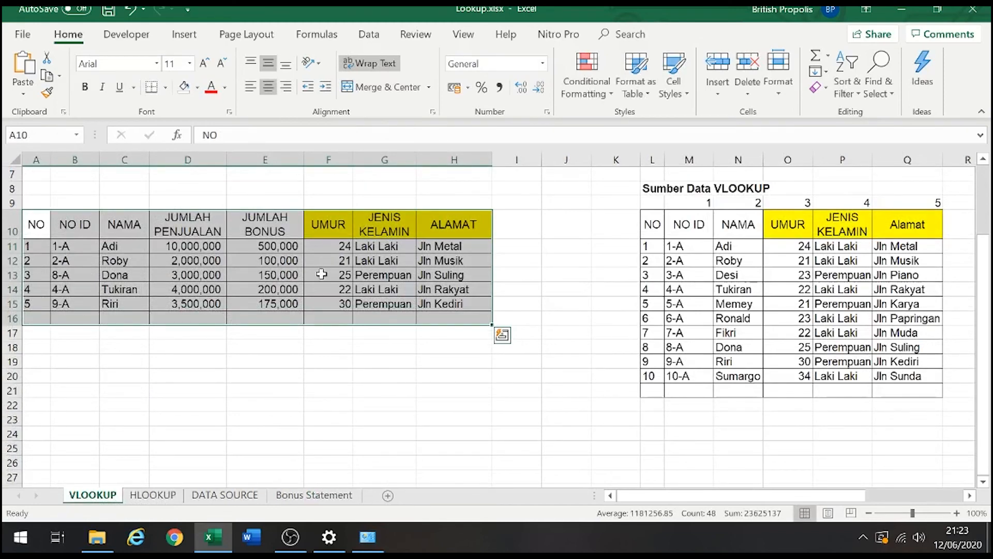
pyautogui.click(299, 497)
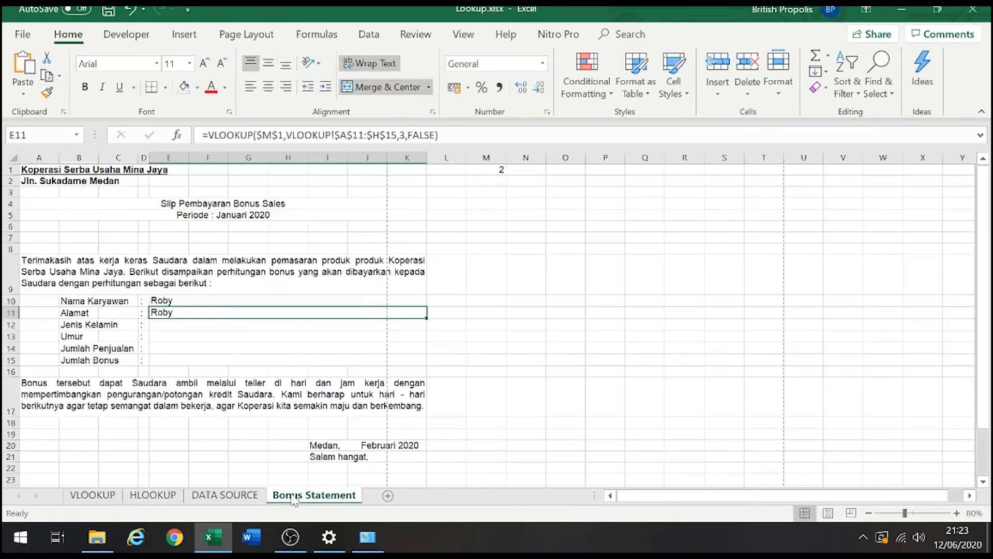
pyautogui.click(405, 135)
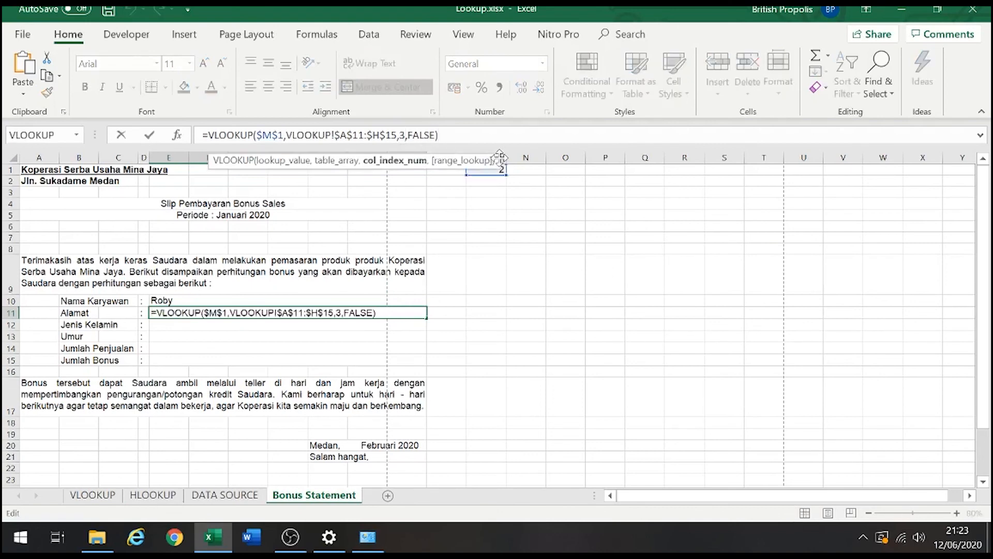
pyautogui.press('BackSpace')
pyautogui.write('8')
pyautogui.press('Return')
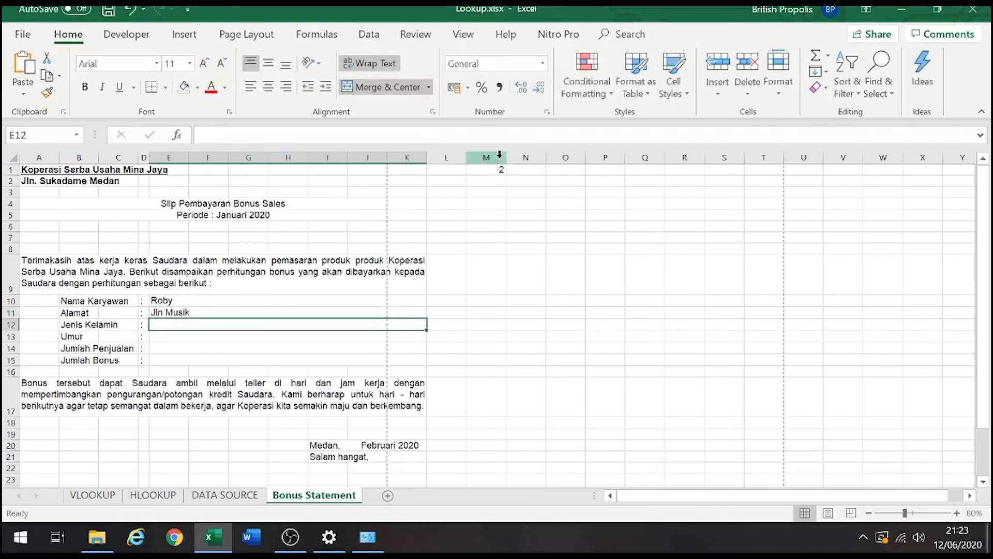
pyautogui.press('Up')
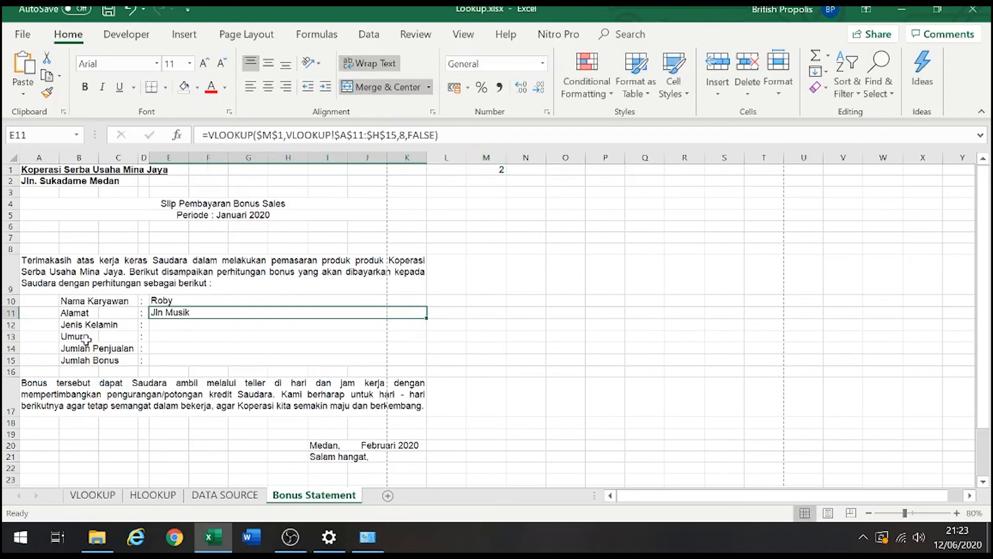
# Step: Check the JENIS KELAMIN column's position on the VLOOKUP sheet and copy the E11 formula text into the Jenis Kelamin field E12
pyautogui.click(73, 326)
pyautogui.click(82, 498)
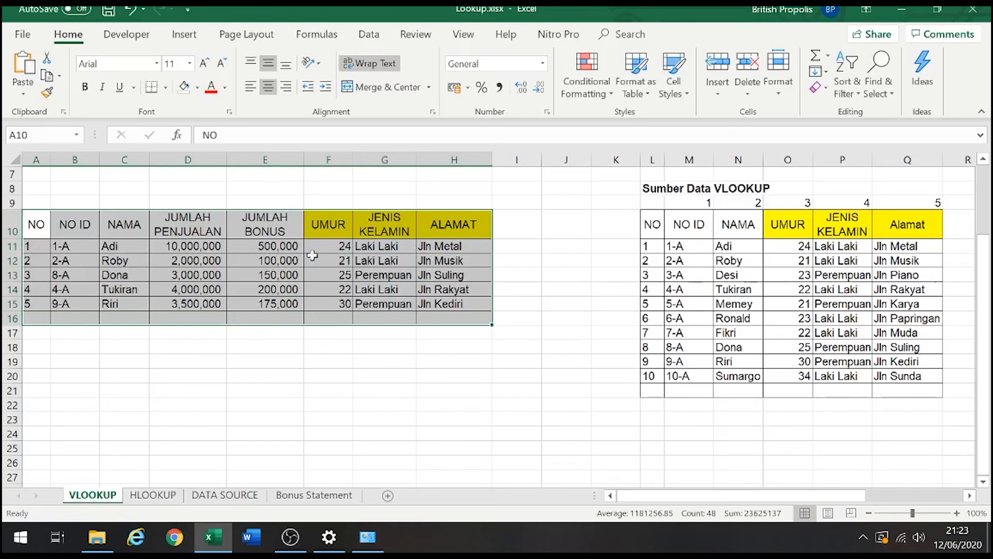
pyautogui.click(284, 496)
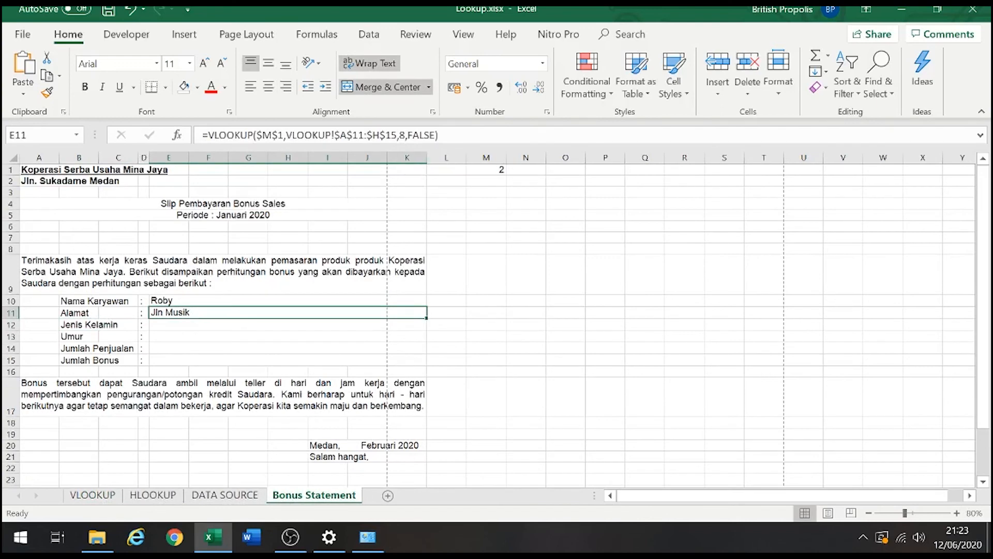
pyautogui.press('F2')
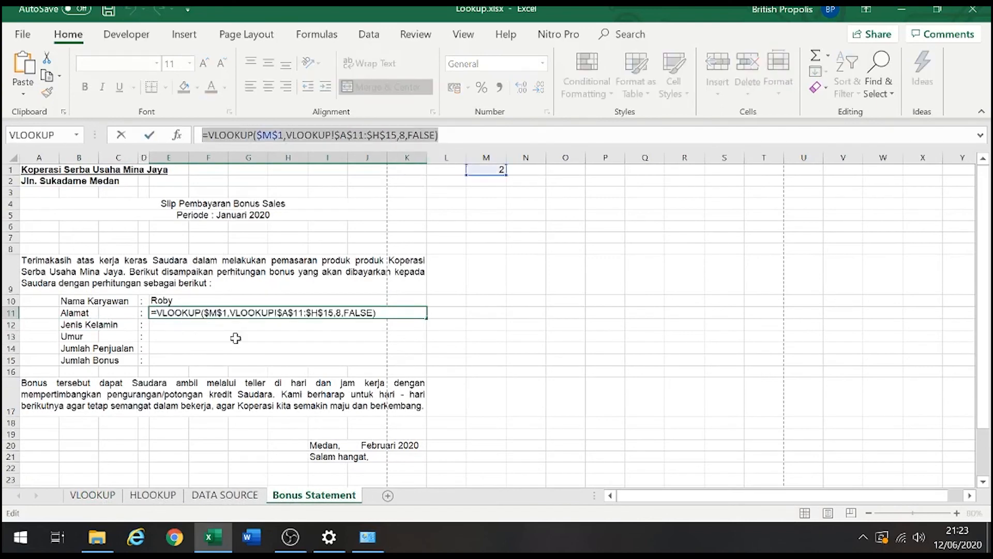
pyautogui.hotkey('ctrl', 'Return')
pyautogui.click(195, 327)
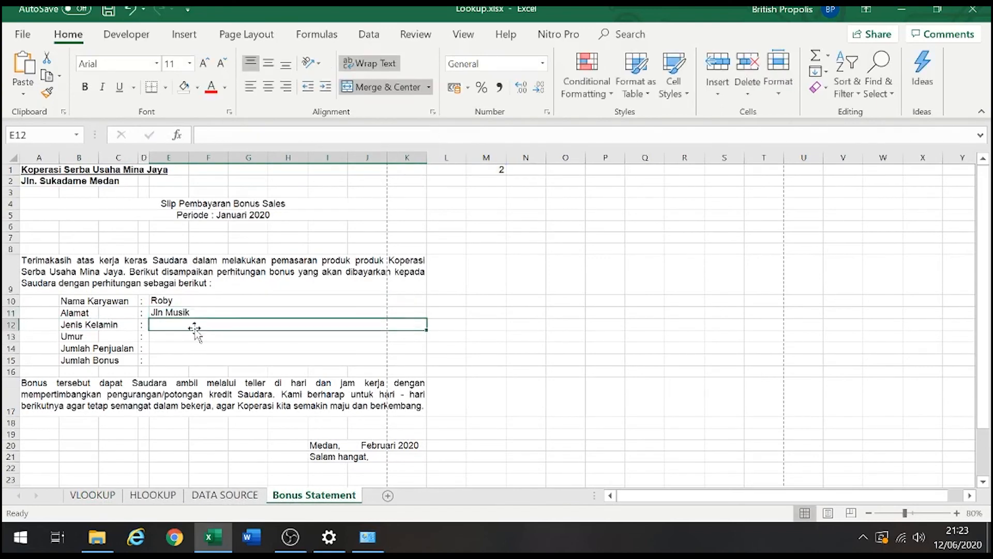
pyautogui.doubleClick(196, 324)
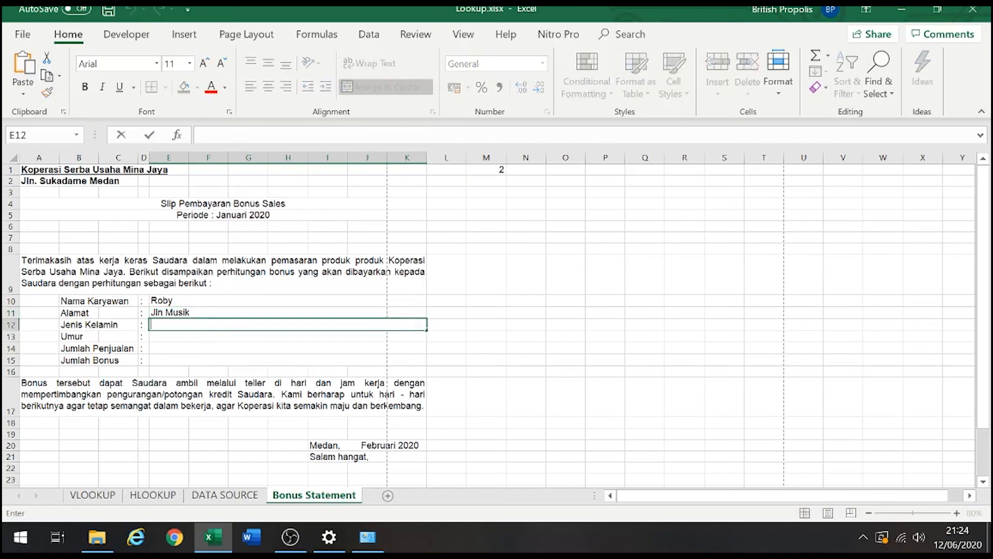
pyautogui.hotkey('ctrl', 'v')
# Step: Set the column index of the Jenis Kelamin formula in E12 to 7 and commit it
pyautogui.click(405, 135)
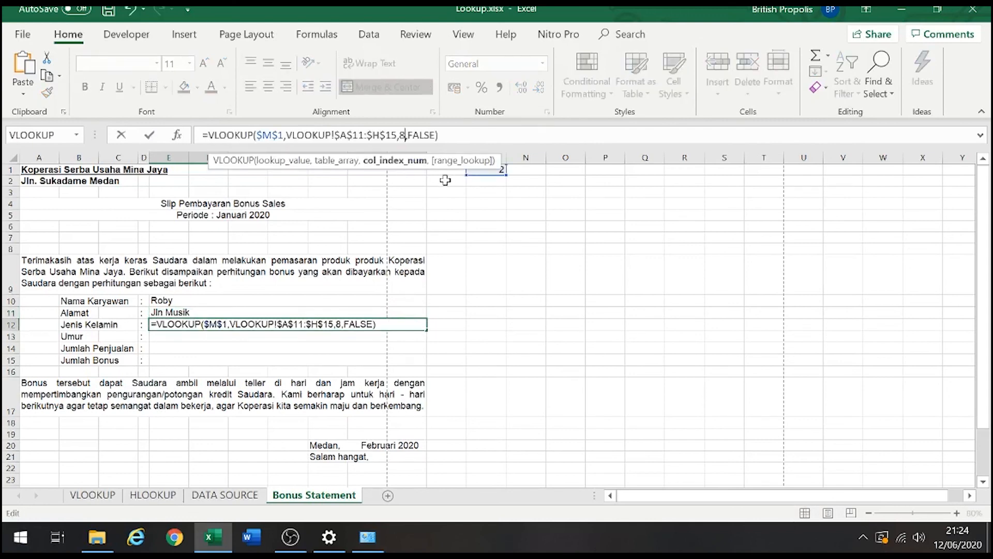
pyautogui.press('BackSpace')
pyautogui.write('7')
pyautogui.press('Return')
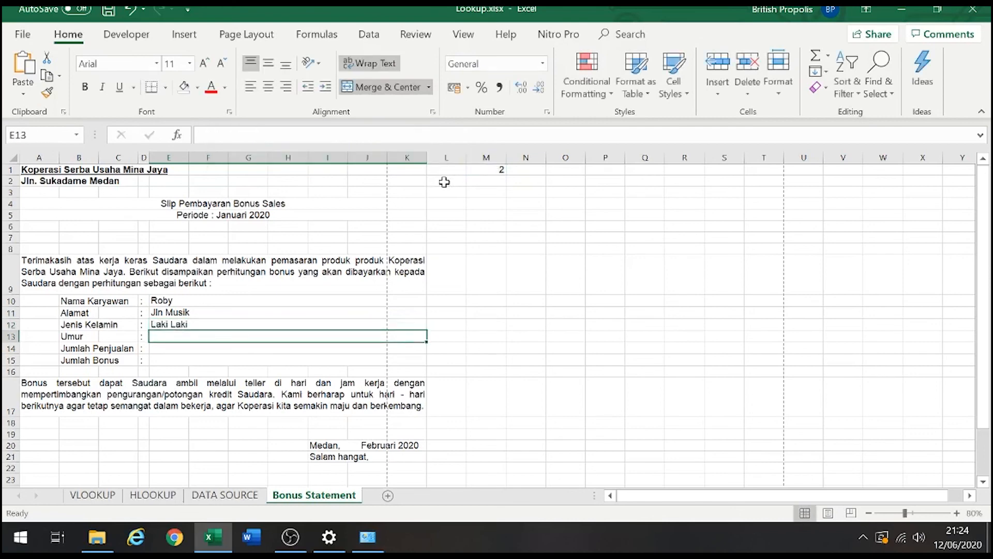
# Step: Check the UMUR column's position on the VLOOKUP sheet and enter =VLOOKUP($M$1,VLOOKUP!$A$11:$H$15,8,FALSE) in the Umur field E13
pyautogui.click(75, 336)
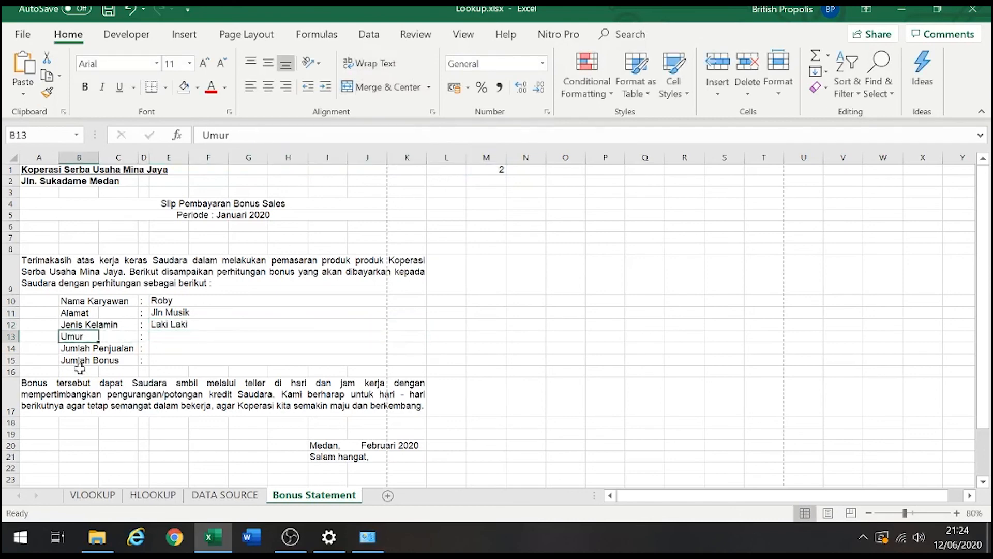
pyautogui.click(98, 495)
pyautogui.click(76, 374)
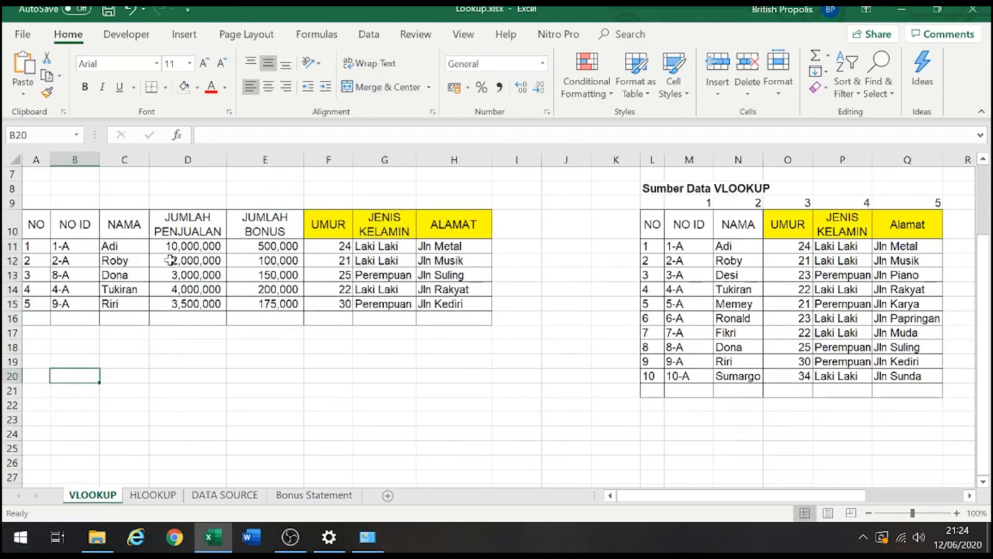
pyautogui.click(314, 495)
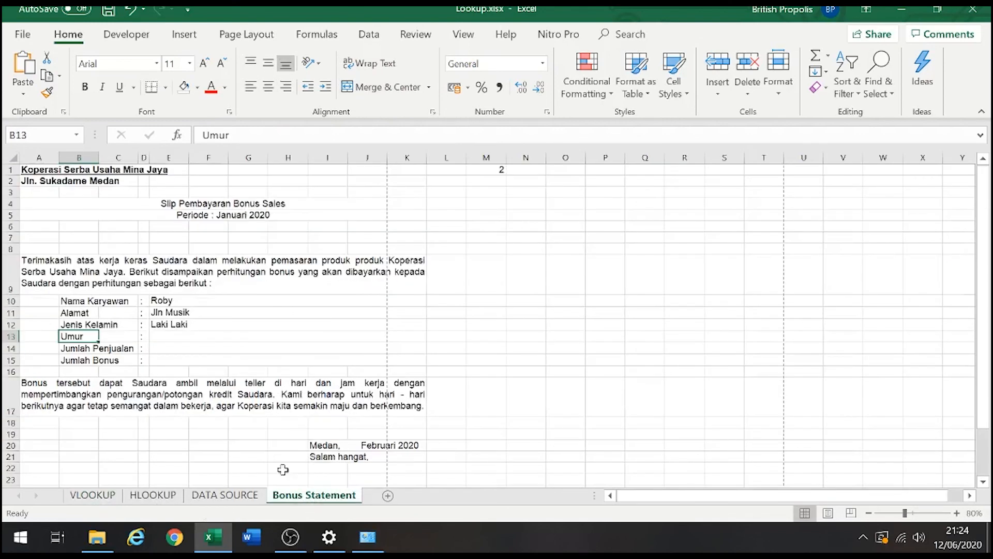
pyautogui.click(161, 337)
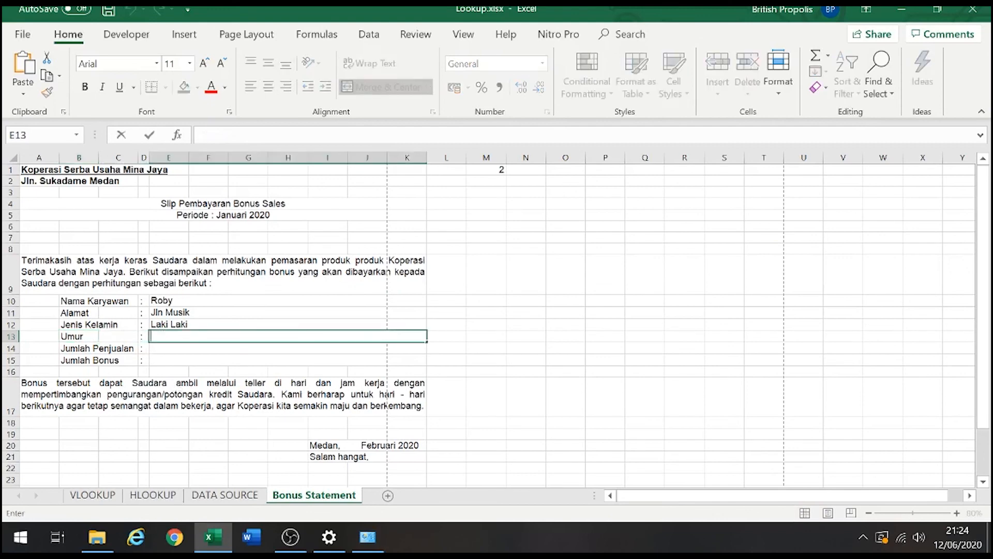
pyautogui.write('=VLOOKUP($M$1,VLOOKUP!$A$11:$H$15,8,FALSE)')
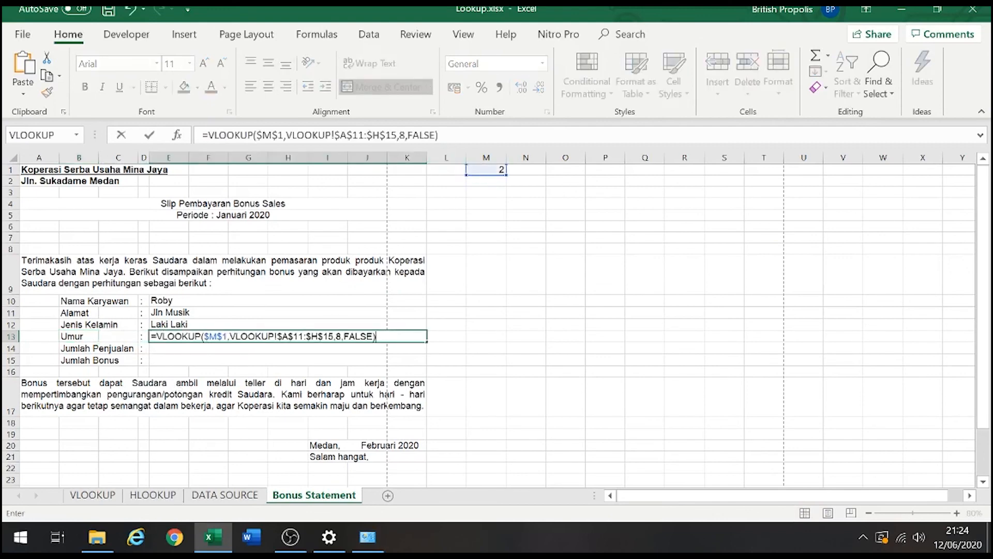
# Step: Set the column index of the Umur formula in E13 to 6 and commit it
pyautogui.click(407, 135)
pyautogui.press('Left')
pyautogui.press('BackSpace')
pyautogui.write('6')
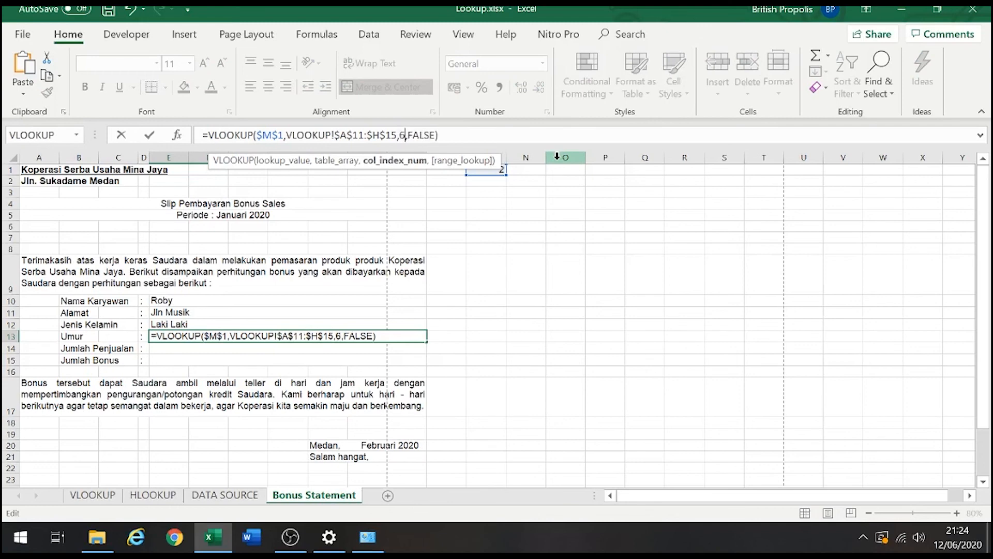
pyautogui.press('Return')
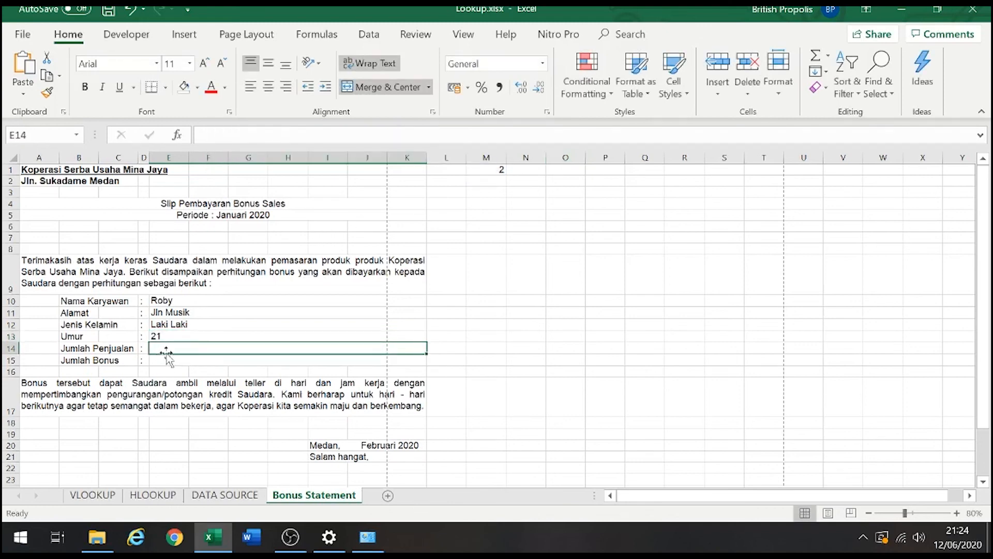
# Step: Check the JUMLAH PENJUALAN column's position on the VLOOKUP sheet and enter =VLOOKUP($M$1,VLOOKUP!$A$11:$H$15,4,FALSE) in the Jumlah Penjualan field E14
pyautogui.click(101, 494)
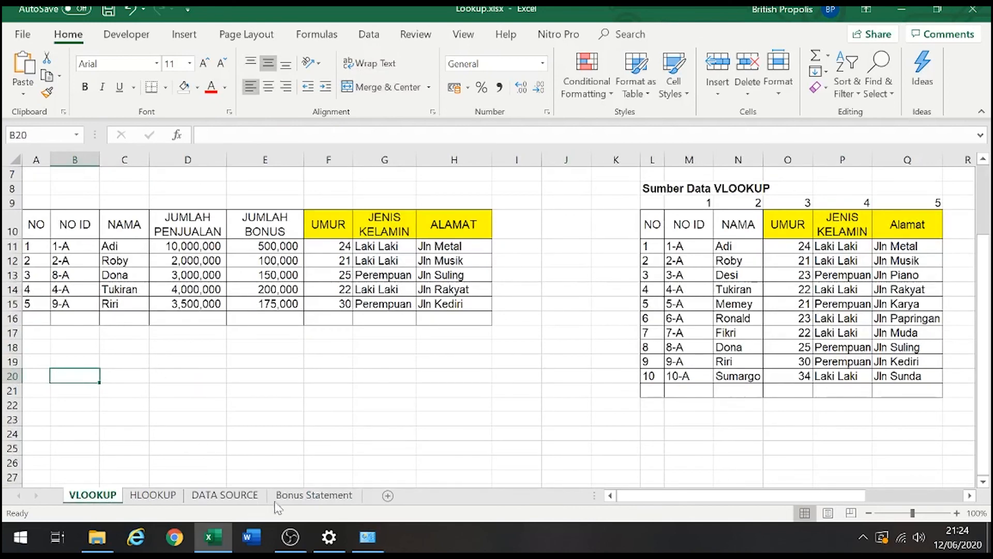
pyautogui.click(290, 496)
pyautogui.doubleClick(163, 347)
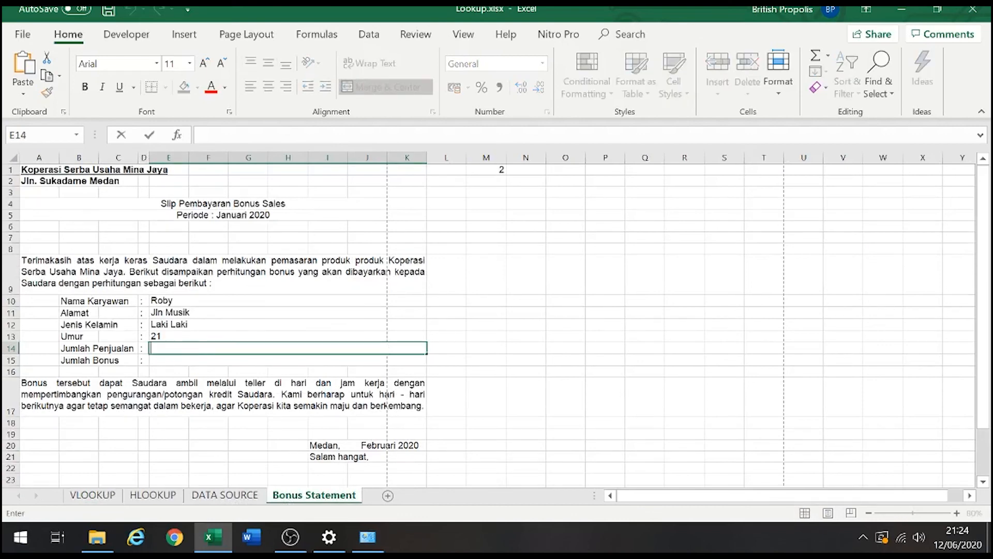
pyautogui.write('=VLOOKUP($M$1,VLOOKUP!$A$11:$H$15,8,FALSE)')
pyautogui.click(342, 348)
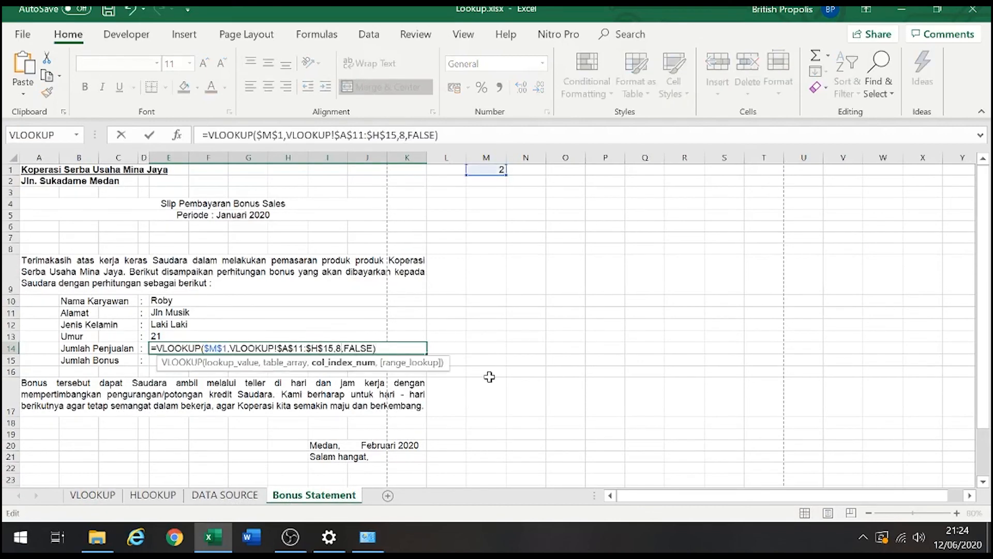
pyautogui.press('BackSpace')
pyautogui.write('4')
pyautogui.press('Return')
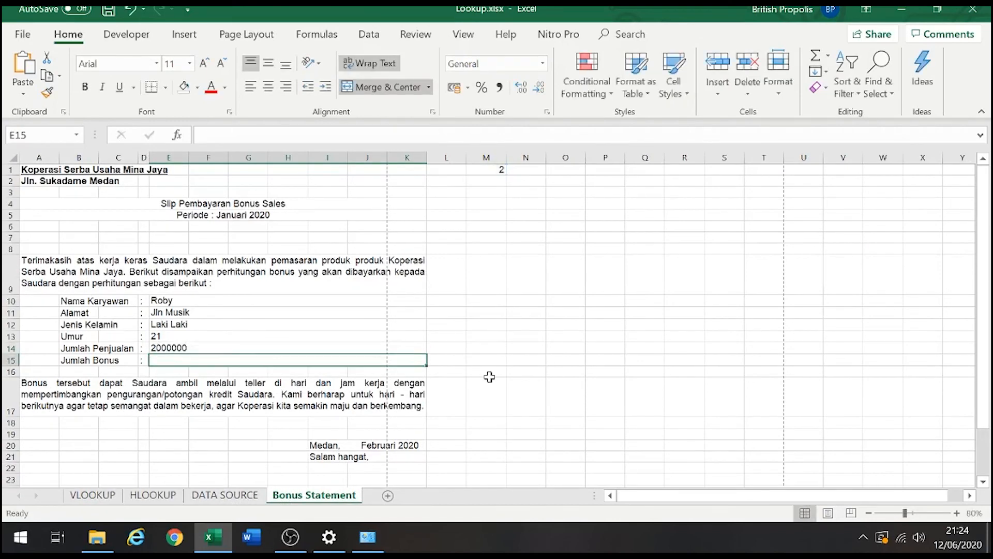
# Step: Check the JUMLAH BONUS column's position on the VLOOKUP sheet and copy the VLOOKUP formula text into the Jumlah Bonus field E15
pyautogui.click(78, 362)
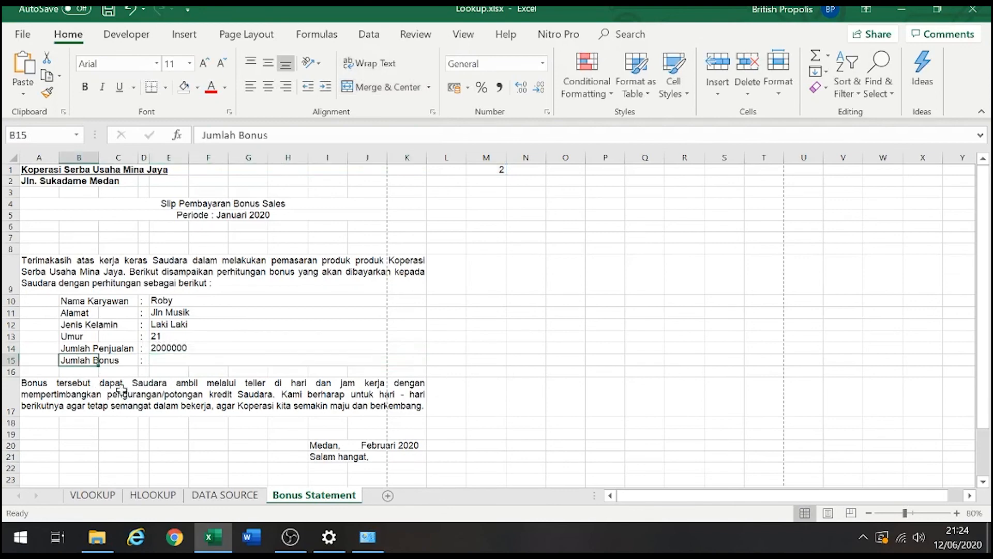
pyautogui.click(92, 495)
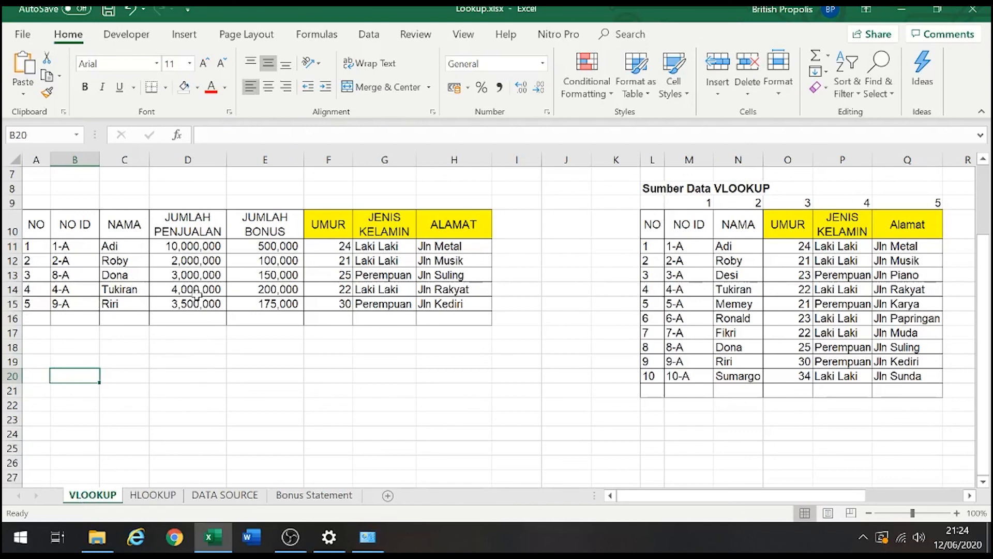
pyautogui.click(310, 496)
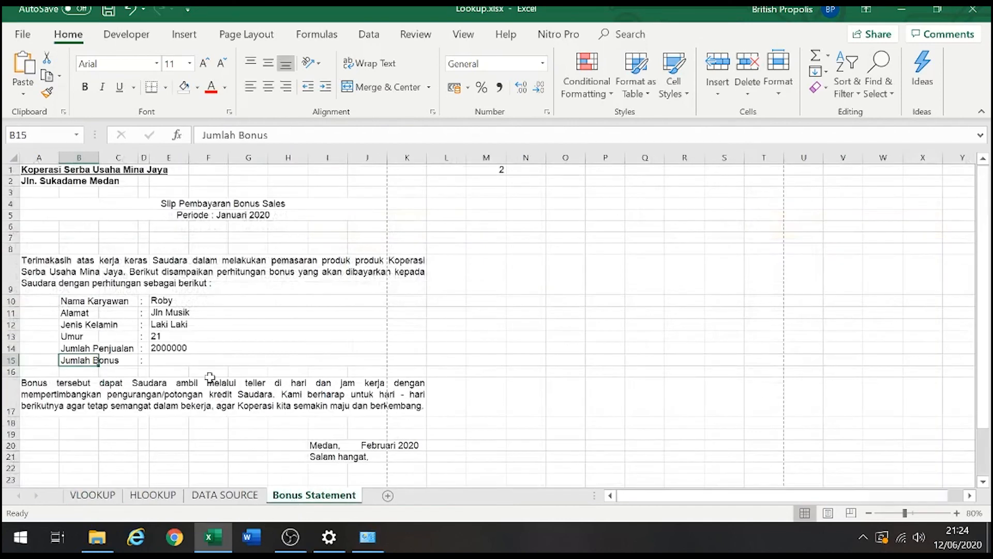
pyautogui.click(176, 352)
pyautogui.doubleClick(180, 360)
pyautogui.write('=VLOOKUP($M$1,VLOOKUP!$A$11:$H$15,8,FALSE)')
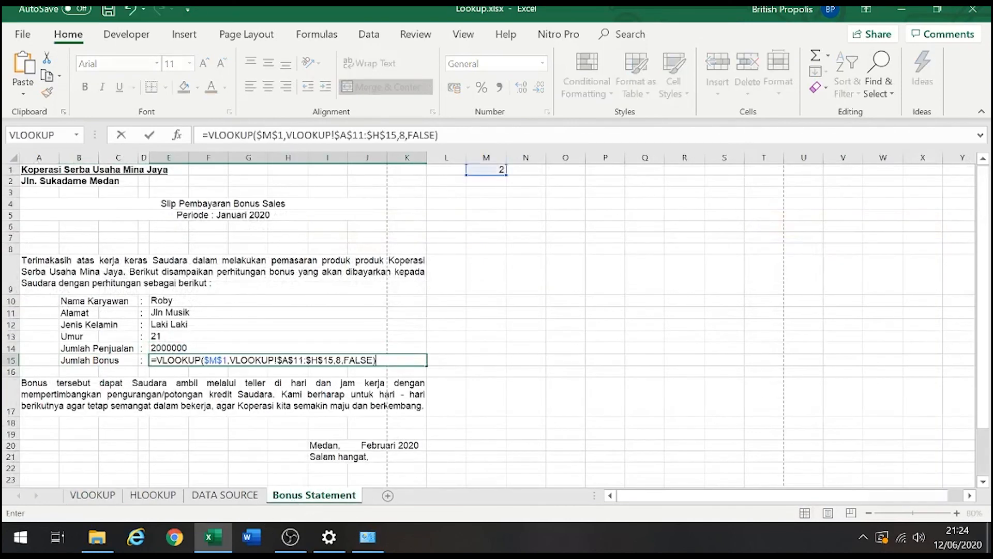
# Step: Set the column index of the Jumlah Bonus formula in E15 to 5, the JUMLAH BONUS column, and commit it
pyautogui.click(342, 360)
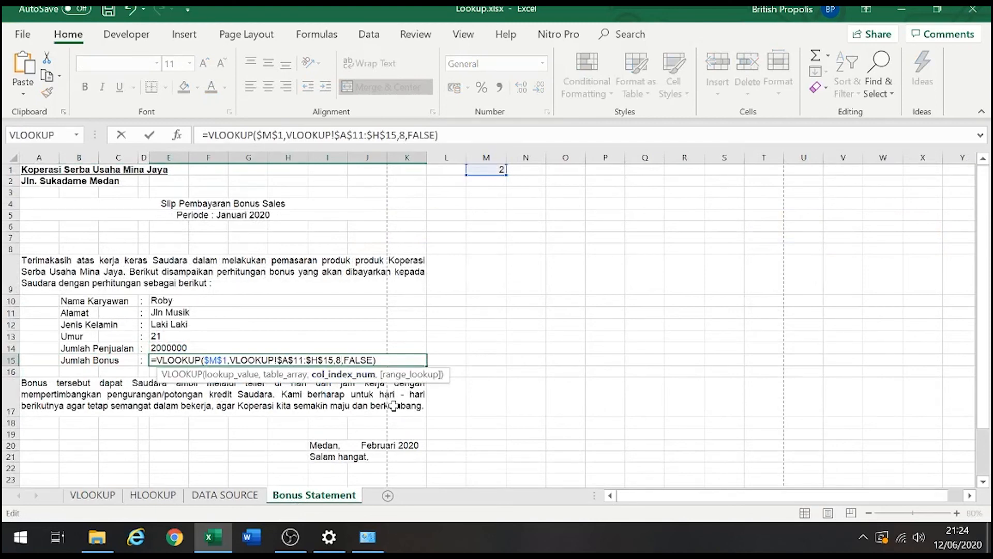
pyautogui.press('BackSpace')
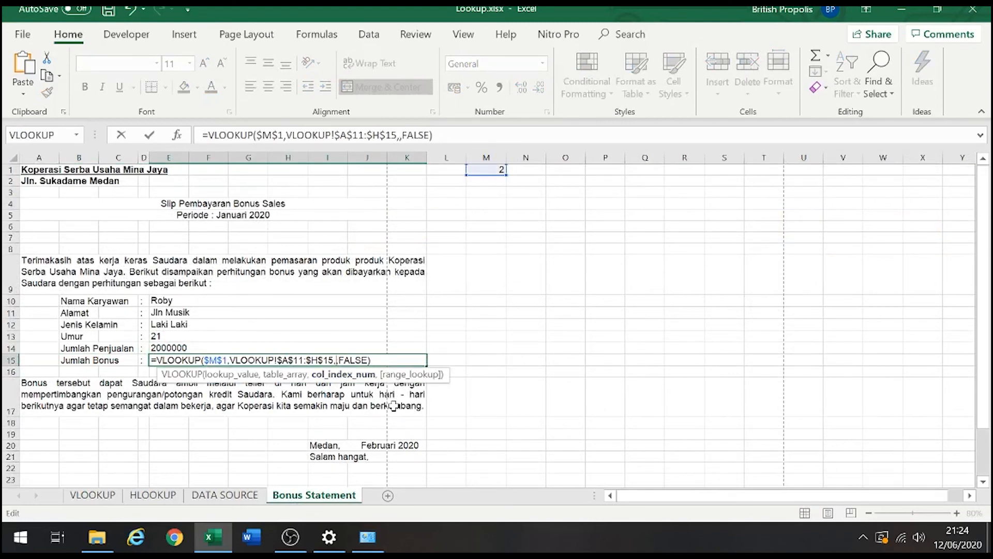
pyautogui.write('7')
pyautogui.press('Return')
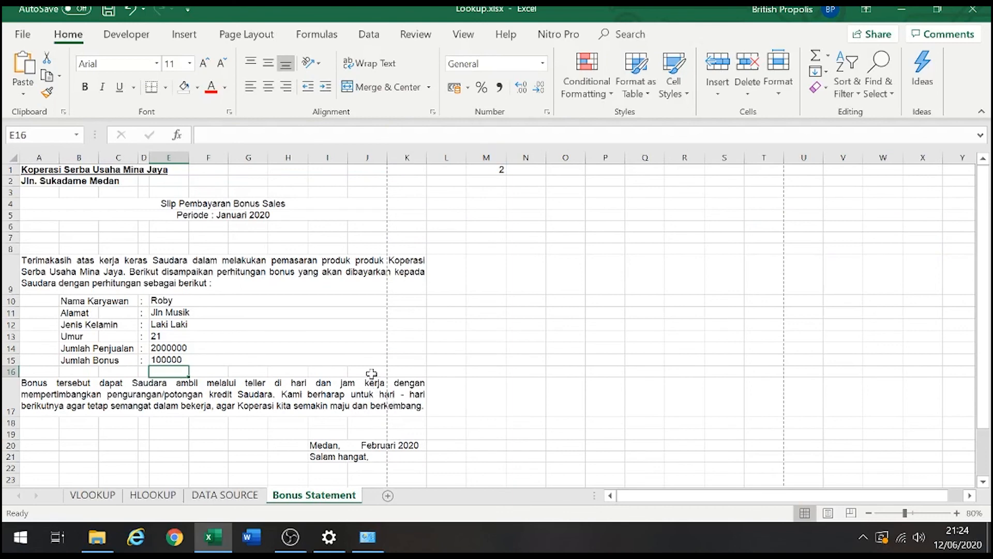
# Step: Test the statement's lookup fields by setting the number in M1 to 3, 4 and 5 in turn
pyautogui.click(496, 170)
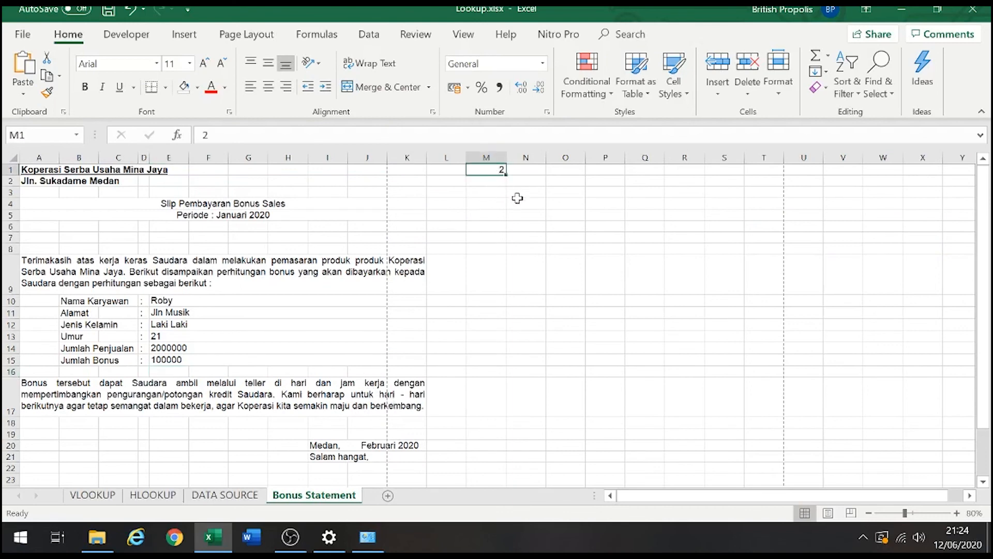
pyautogui.write('3')
pyautogui.press('Return')
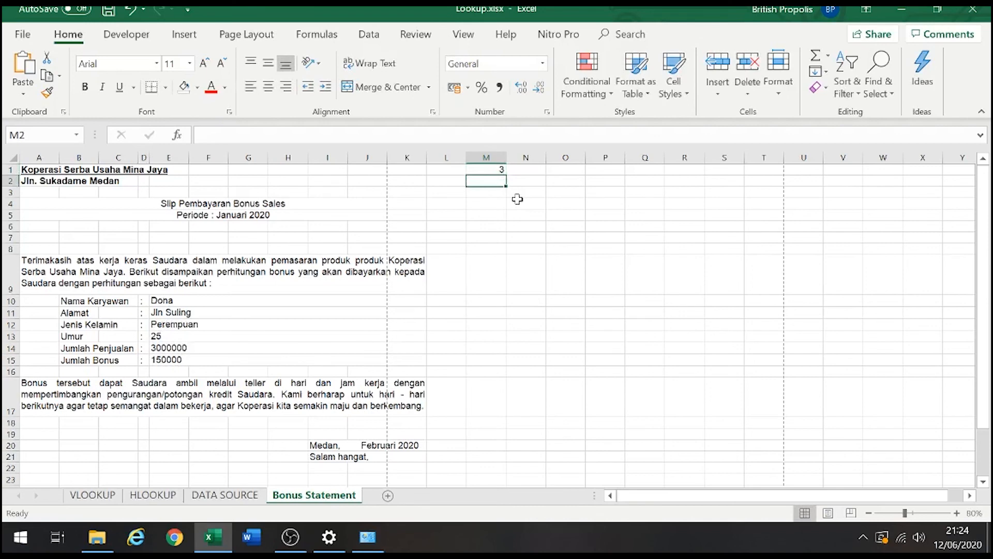
pyautogui.press('Up')
pyautogui.write('4')
pyautogui.press('Return')
pyautogui.press('Up')
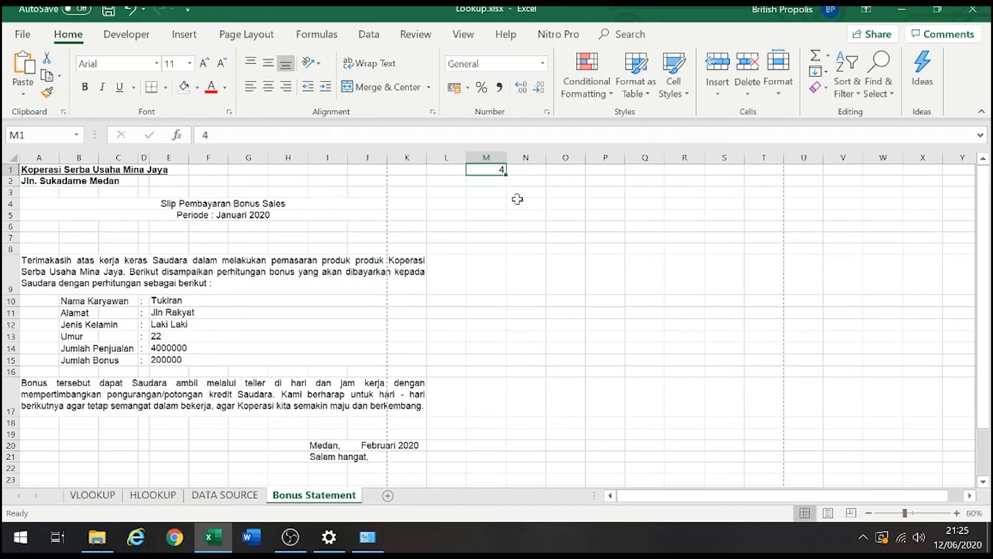
pyautogui.write('5\\')
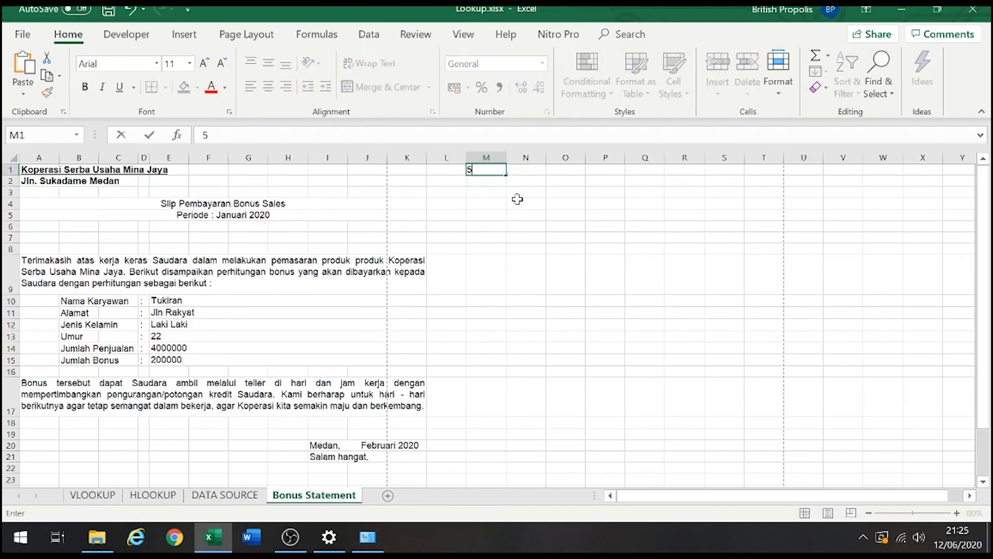
pyautogui.press('Return')
# Step: Set M1 to 7 and compare the NO column on the VLOOKUP sheet with the statement fields E10:E15
pyautogui.press('Up')
pyautogui.write('7')
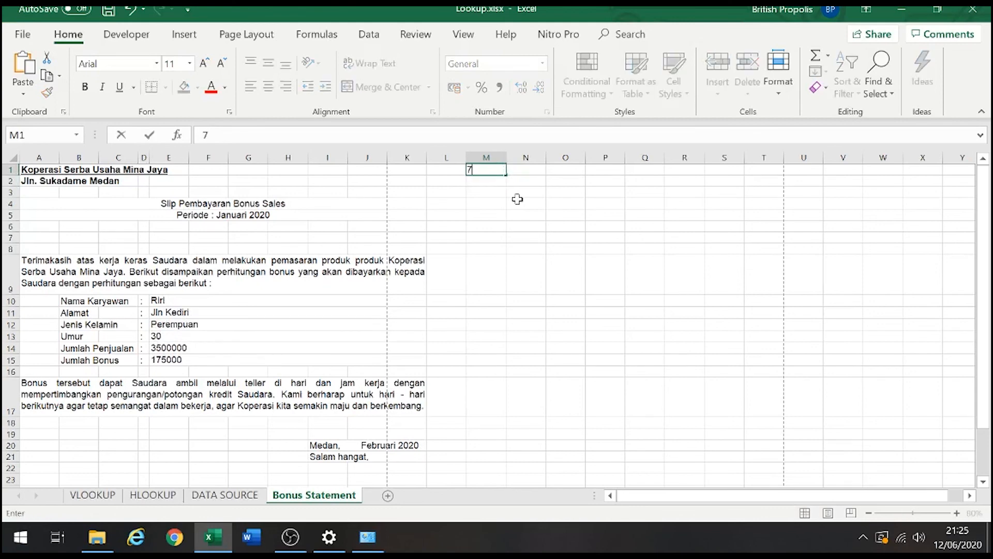
pyautogui.press('Return')
pyautogui.press('Up')
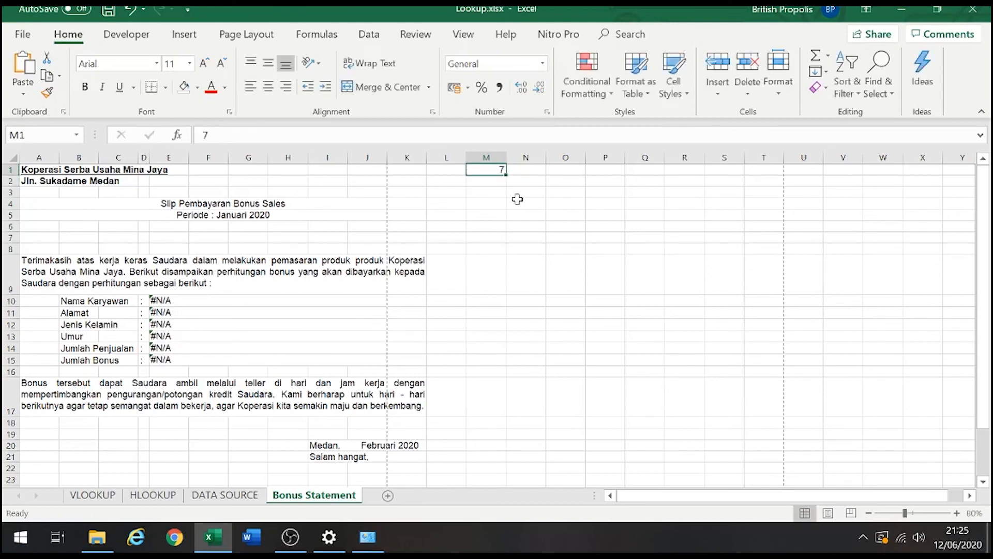
pyautogui.click(98, 495)
pyautogui.click(37, 305)
pyautogui.click(314, 495)
pyautogui.moveTo(213, 302); pyautogui.dragTo(223, 358)
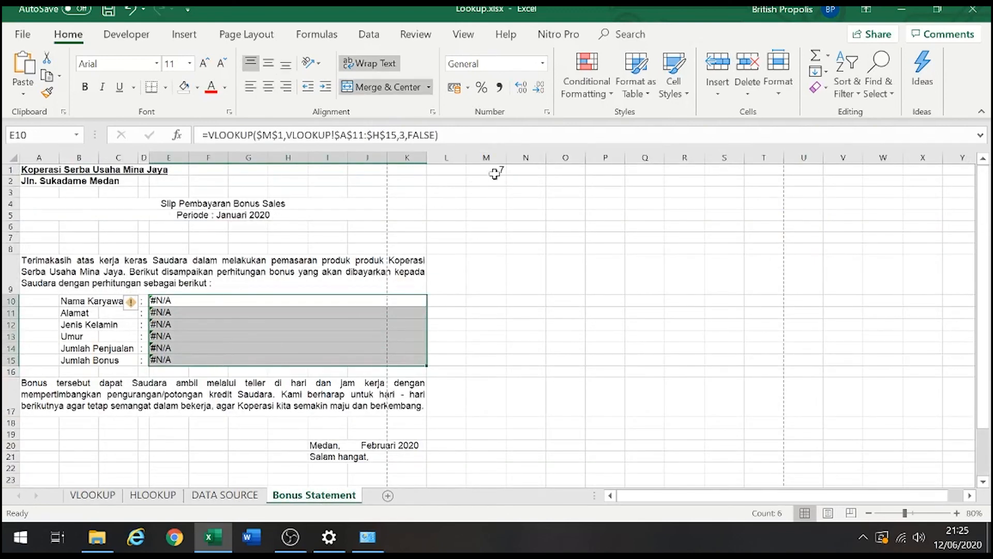
# Step: Set the employee number in M1 of the bonus statement to 1
pyautogui.click(489, 169)
pyautogui.write('1')
pyautogui.click(483, 237)
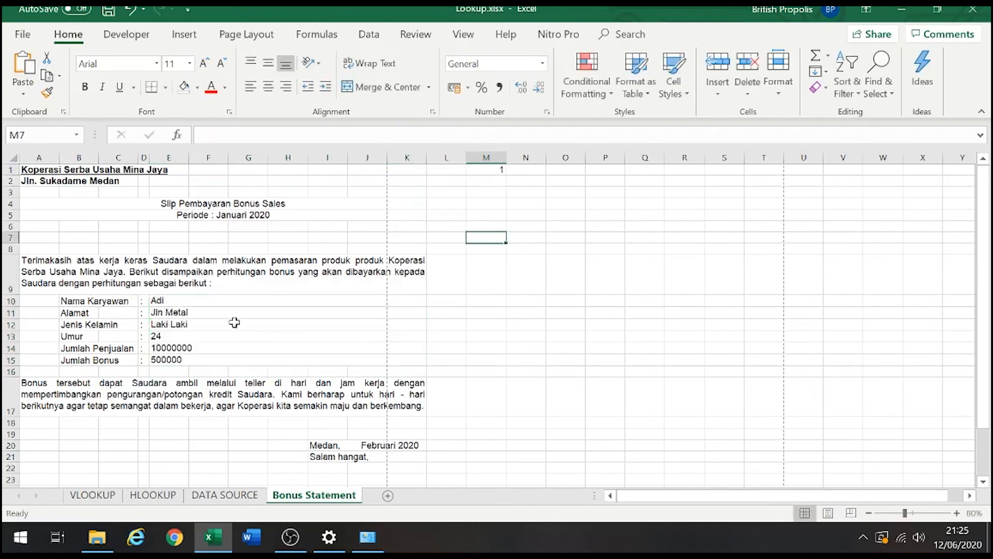
# Step: Examine the print preview of the bonus statement and return to the sheet with the Jumlah Penjualan field E14 selected
pyautogui.click(239, 324)
pyautogui.click(217, 348)
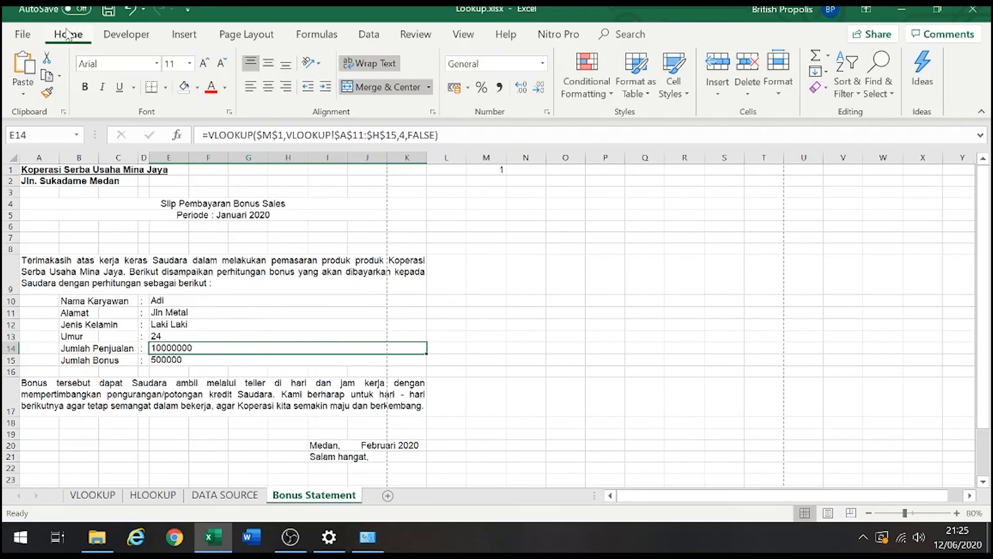
pyautogui.click(23, 35)
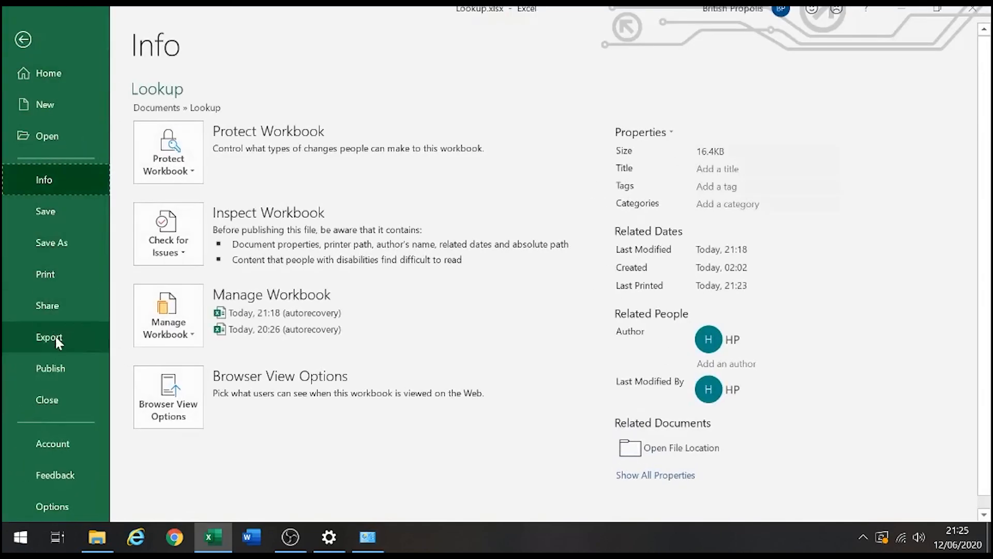
pyautogui.click(60, 273)
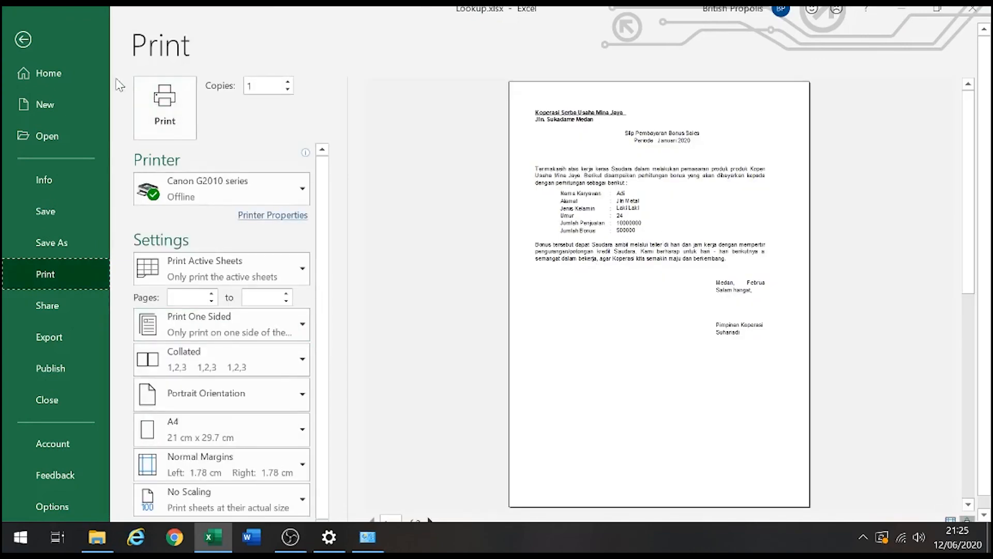
pyautogui.click(22, 39)
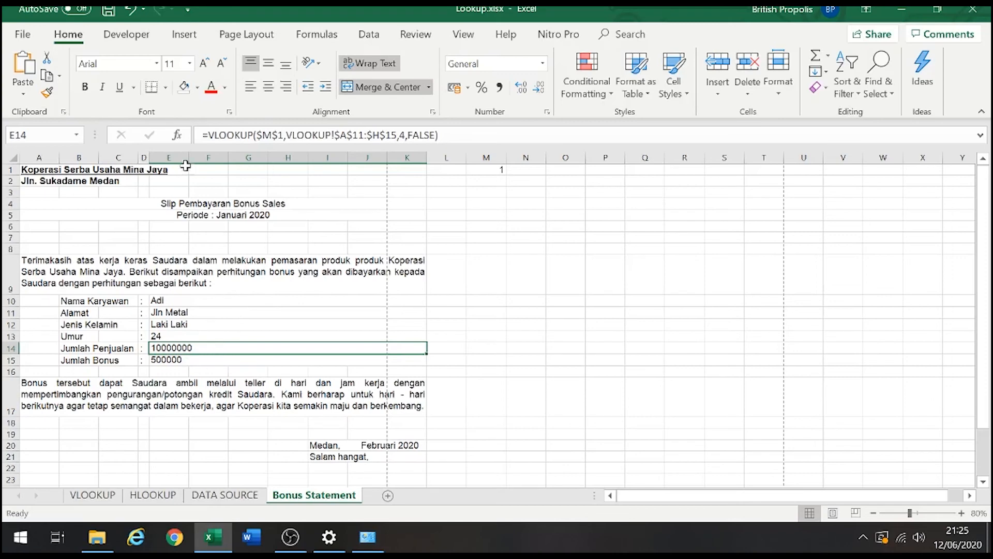
# Step: Wrap the Jumlah Penjualan lookup in E14 in a TEXT function with the number format "000,00"
pyautogui.click(206, 135)
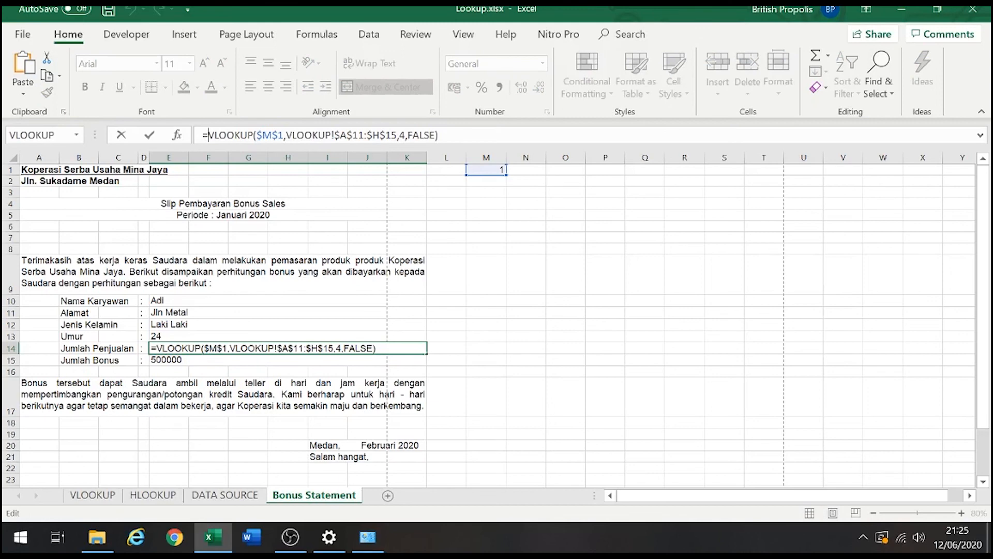
pyautogui.write('text(')
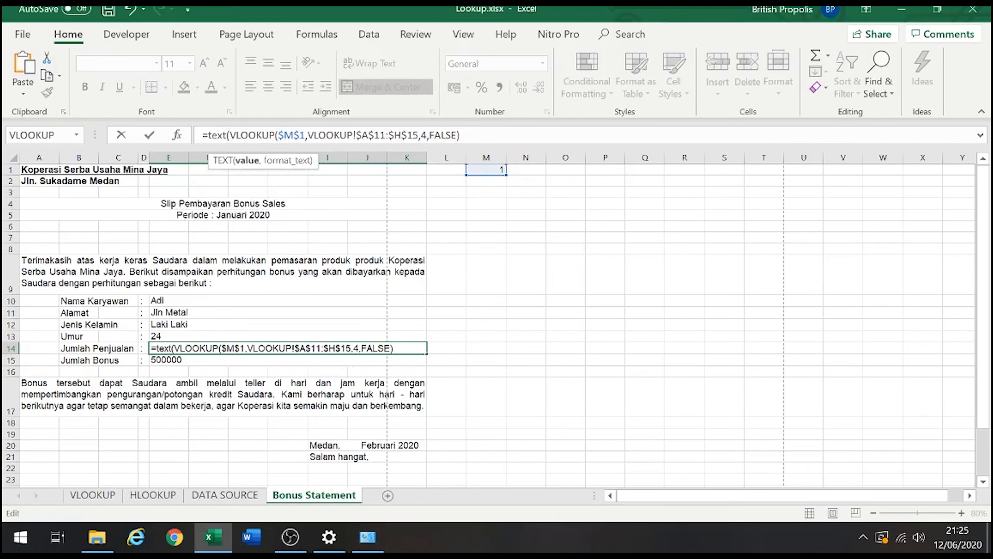
pyautogui.write(',"000,')
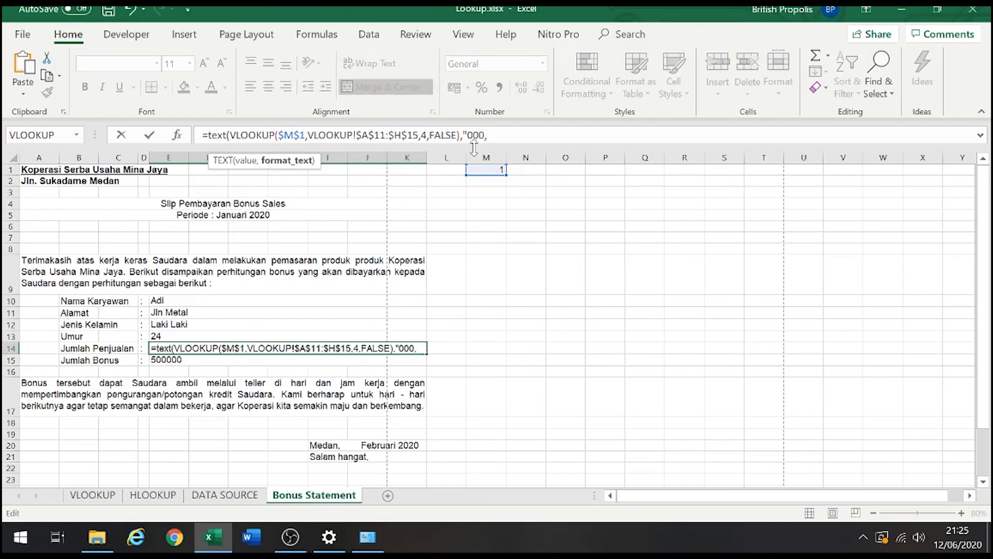
pyautogui.write('00')
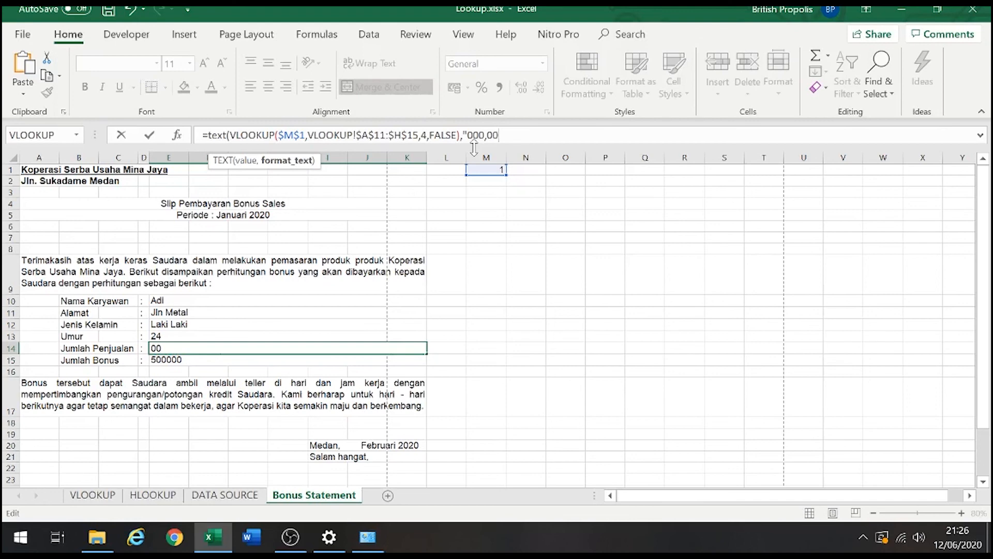
pyautogui.write(')')
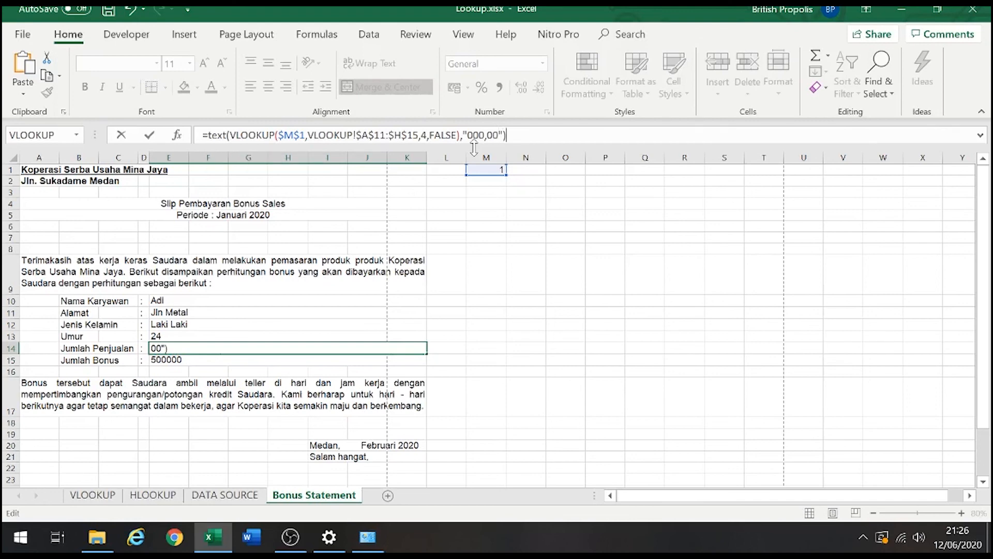
pyautogui.press('Return')
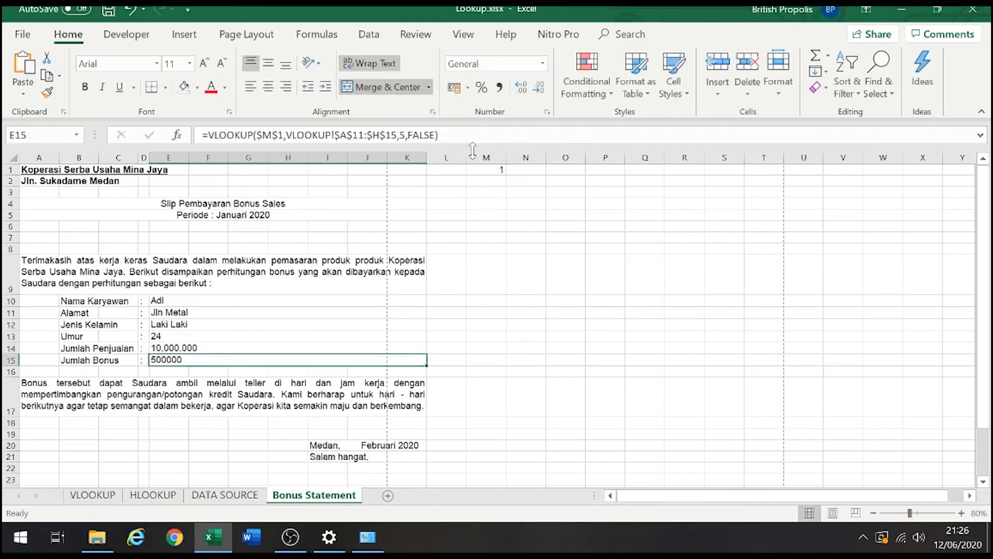
# Step: Wrap the Jumlah Bonus VLOOKUP formula in E15 in TEXT with the format "000,00", accepting the proposed closing-parenthesis correction
pyautogui.click(248, 348)
pyautogui.scroll(-1, 251, 352)
pyautogui.press('Down')
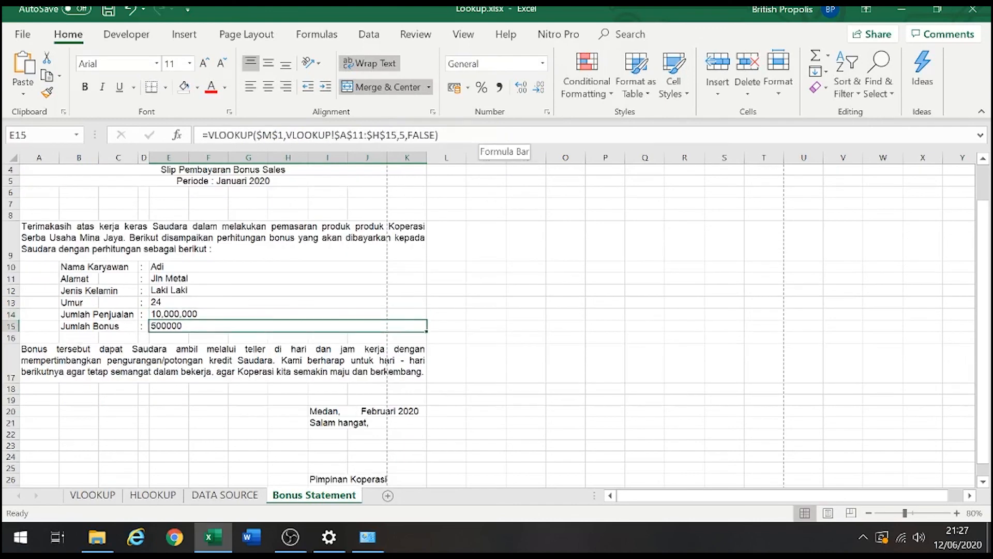
pyautogui.press('F2')
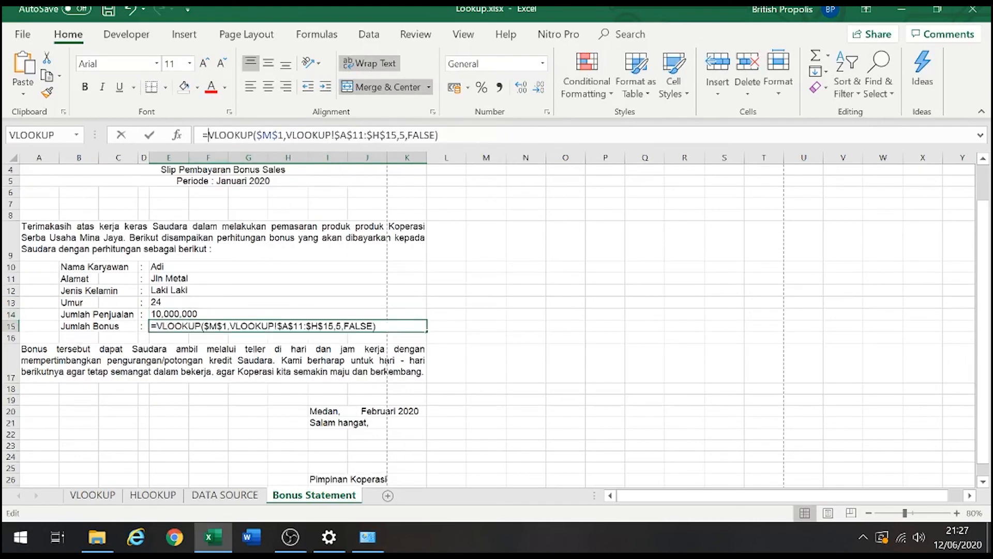
pyautogui.write('text')
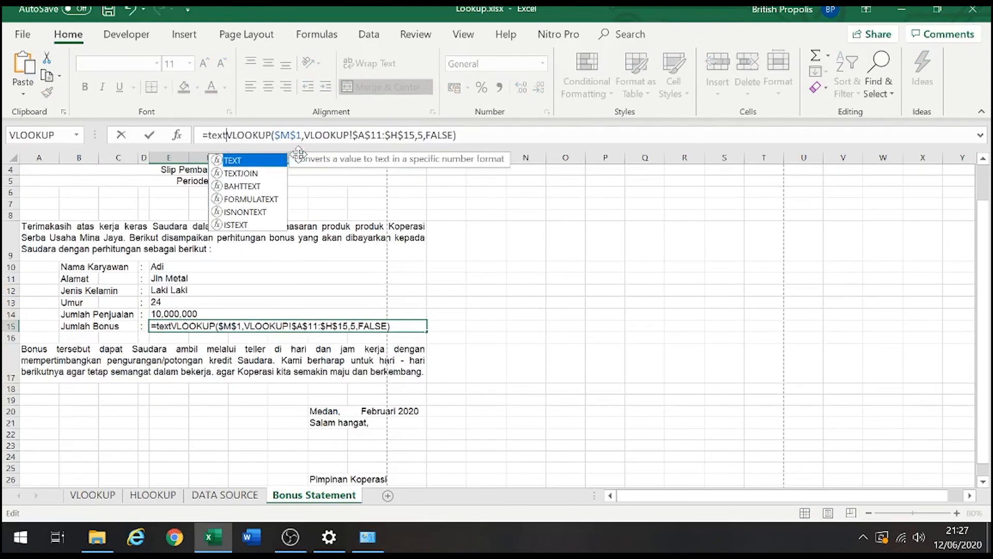
pyautogui.write('(')
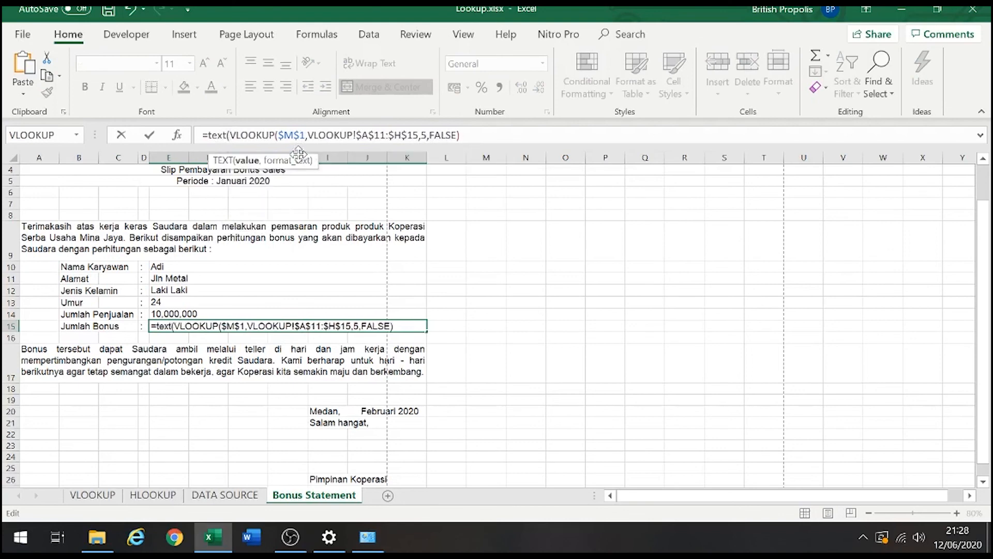
pyautogui.write(',"000,')
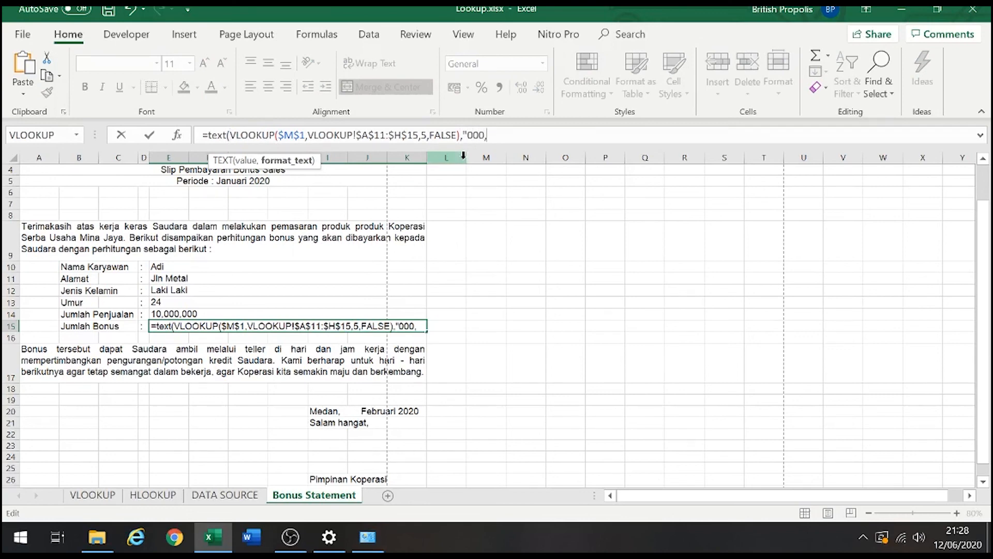
pyautogui.write('00')
pyautogui.press('Return')
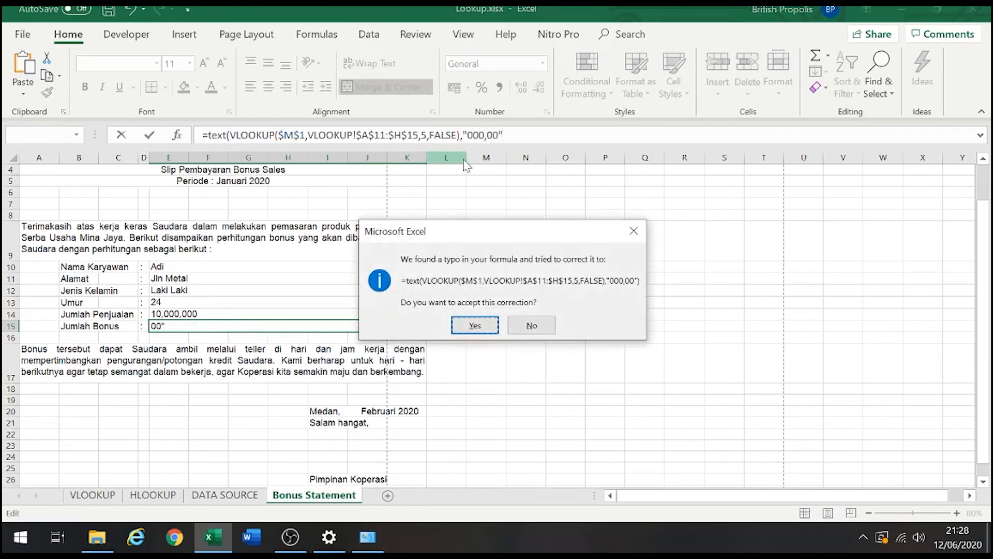
pyautogui.press('Return')
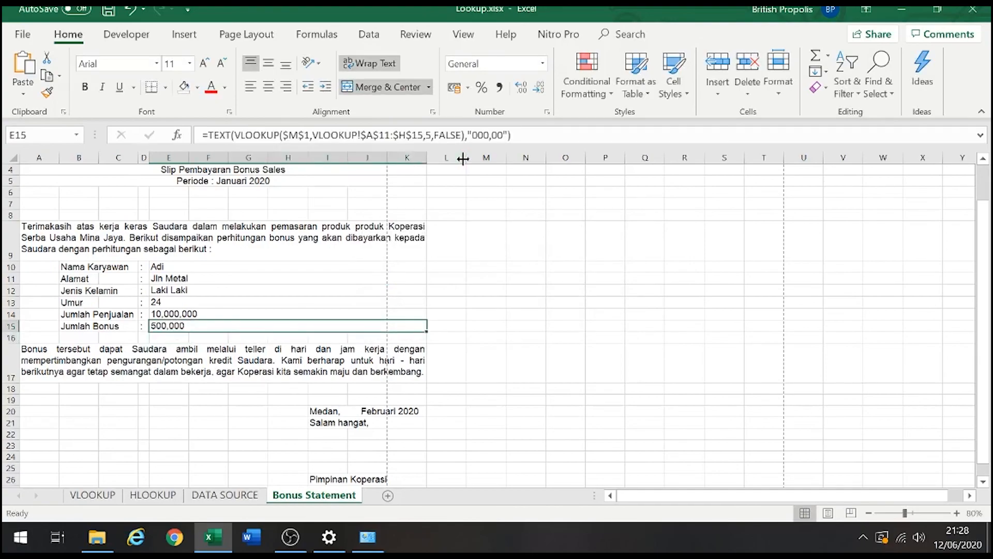